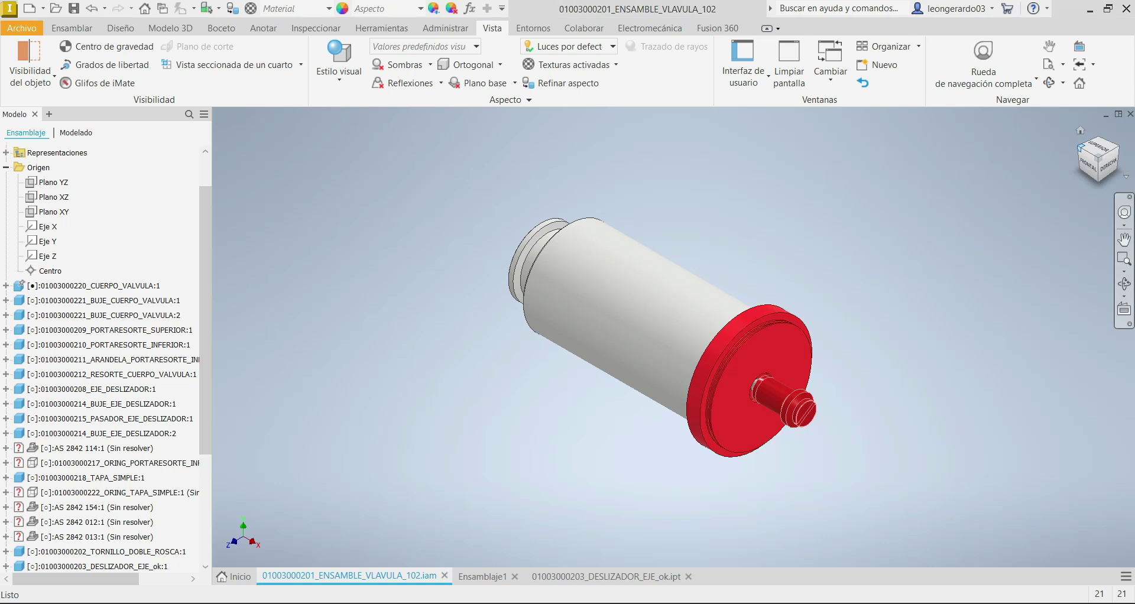
Apply a half section view to the valve assembly using the XY origin plane and view the cut from the front.
left_click(1080, 146)
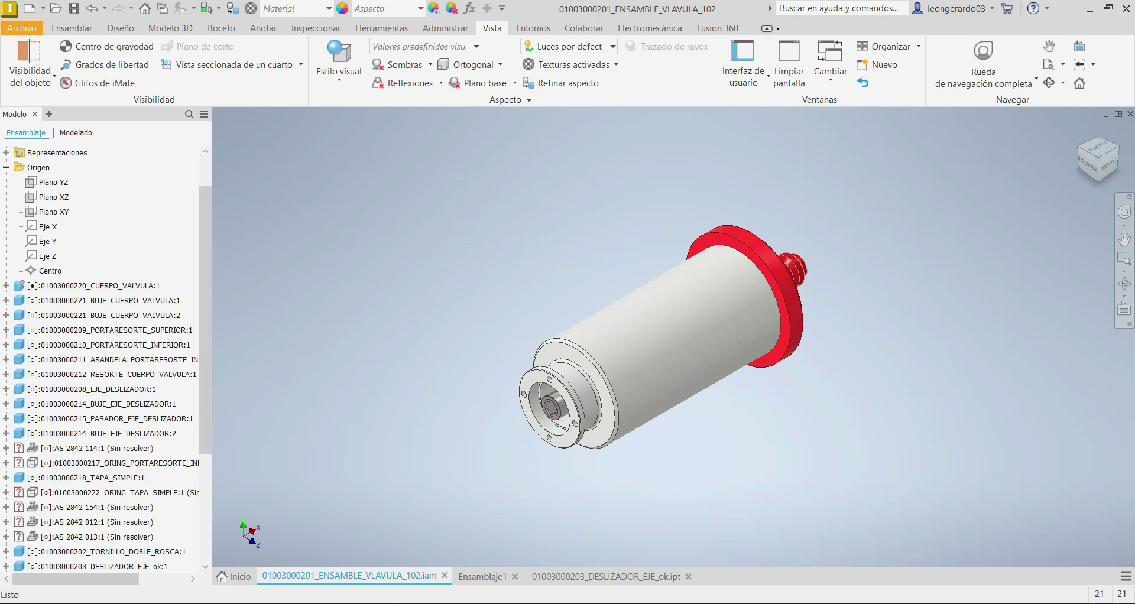
left_click(301, 65)
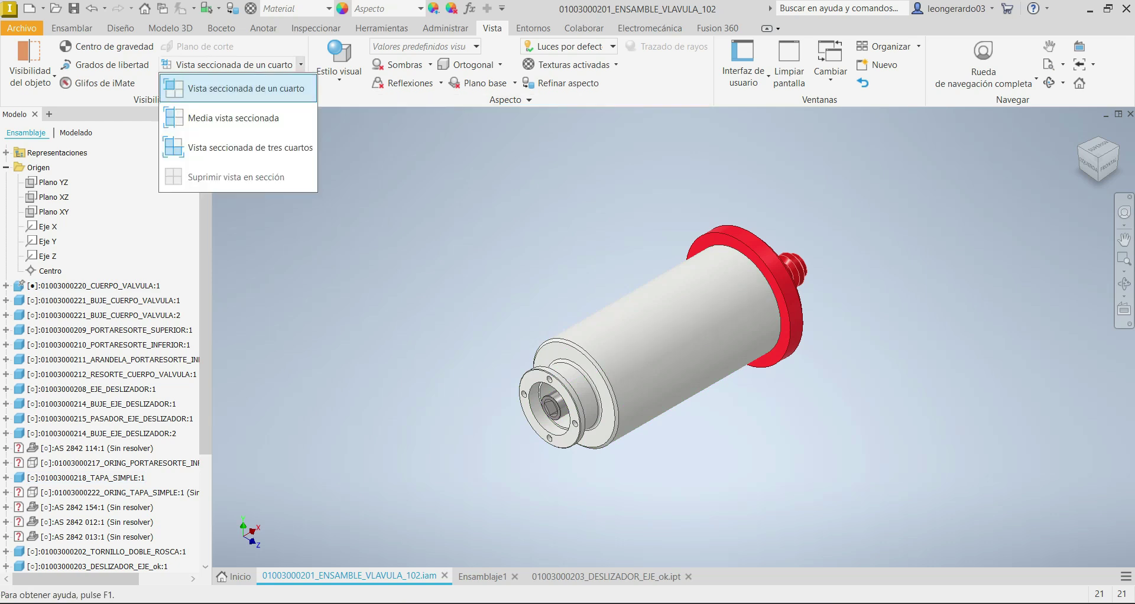
left_click(233, 117)
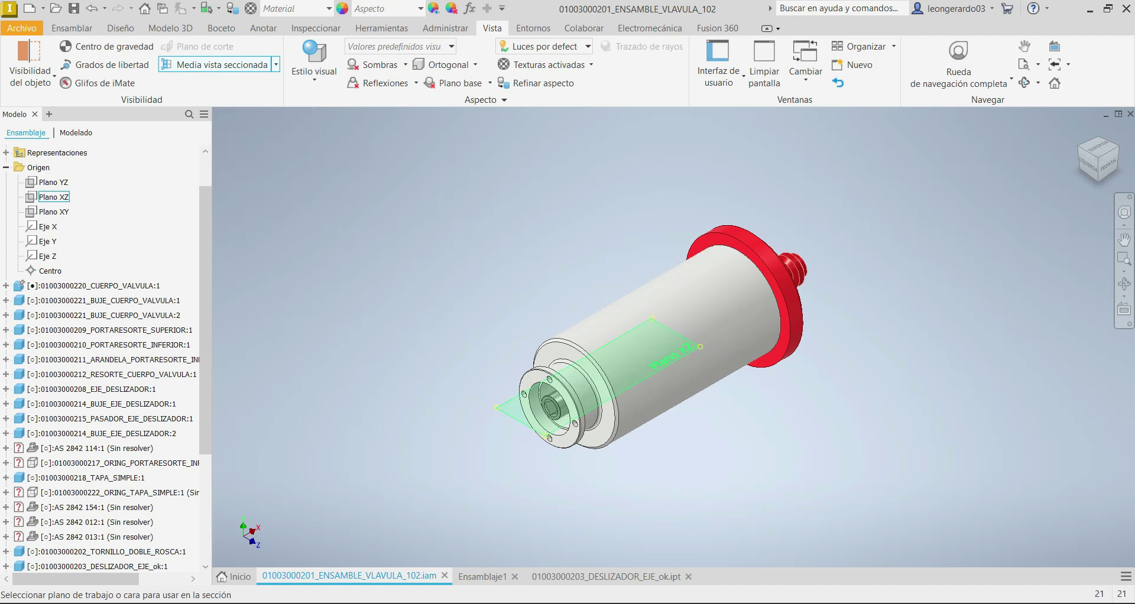
left_click(53, 212)
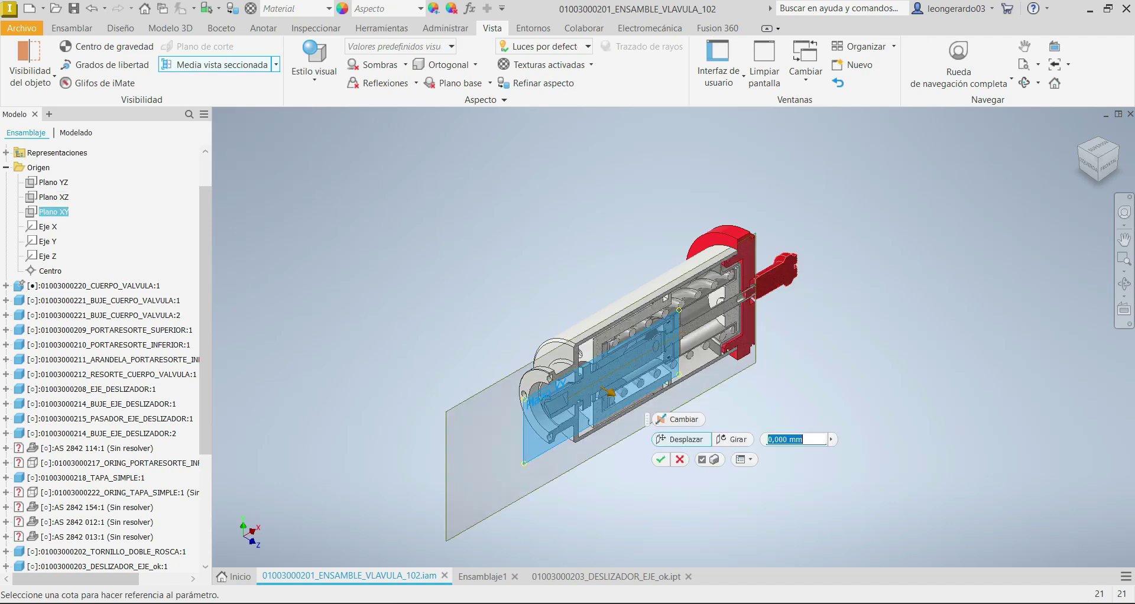
left_click(660, 460)
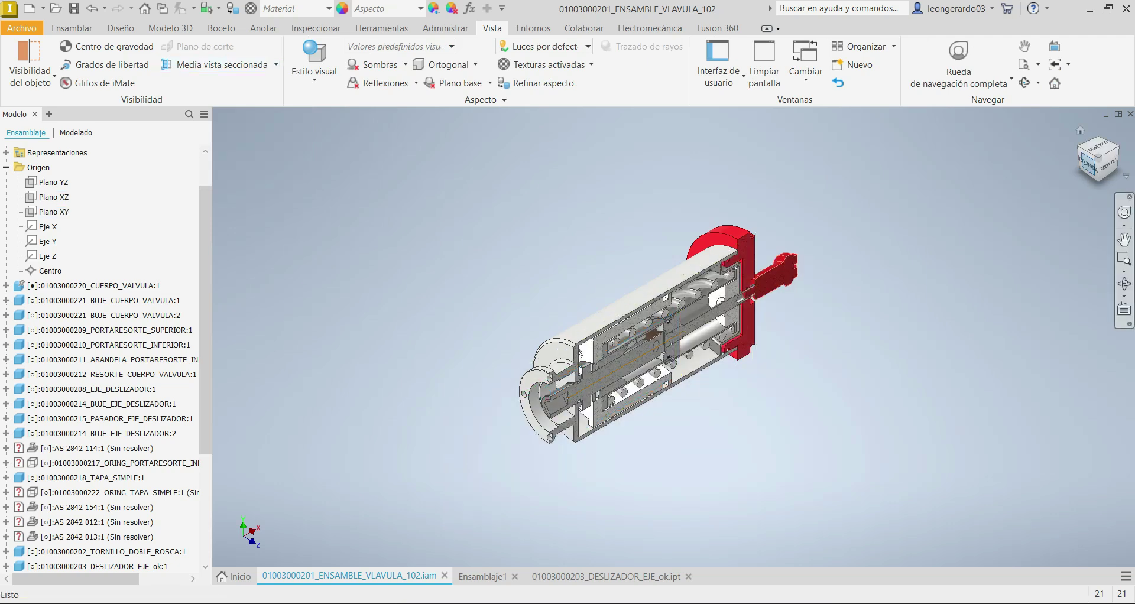
left_click(1108, 166)
scroll(644, 332, "down", 3)
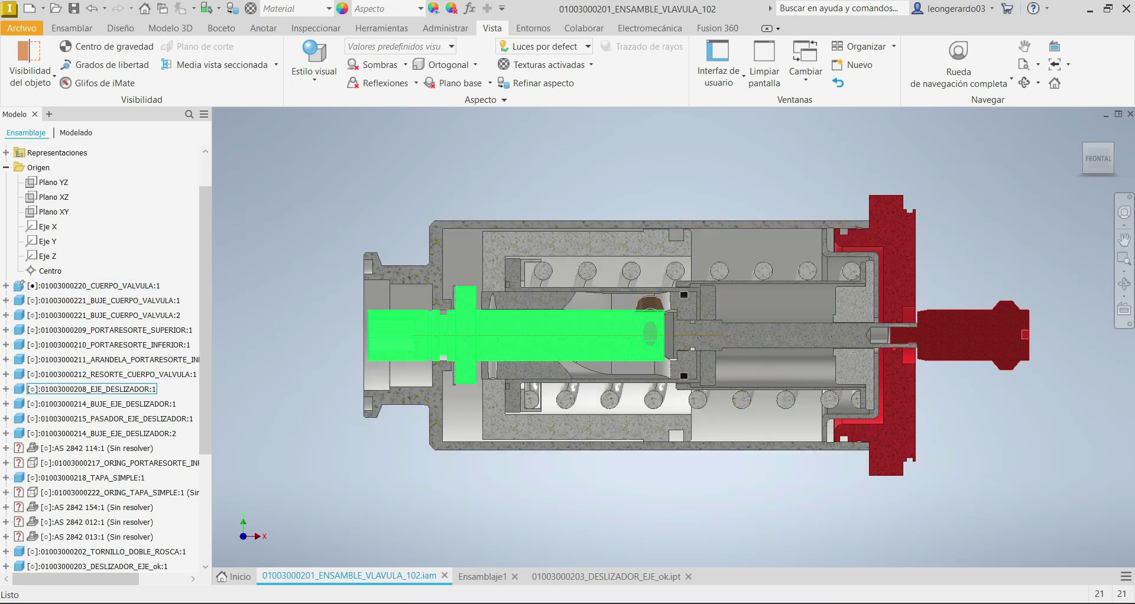
Examine the slider shaft in the section and its two end bushings in Ensamblaje1.
left_click(514, 335)
left_click(483, 576)
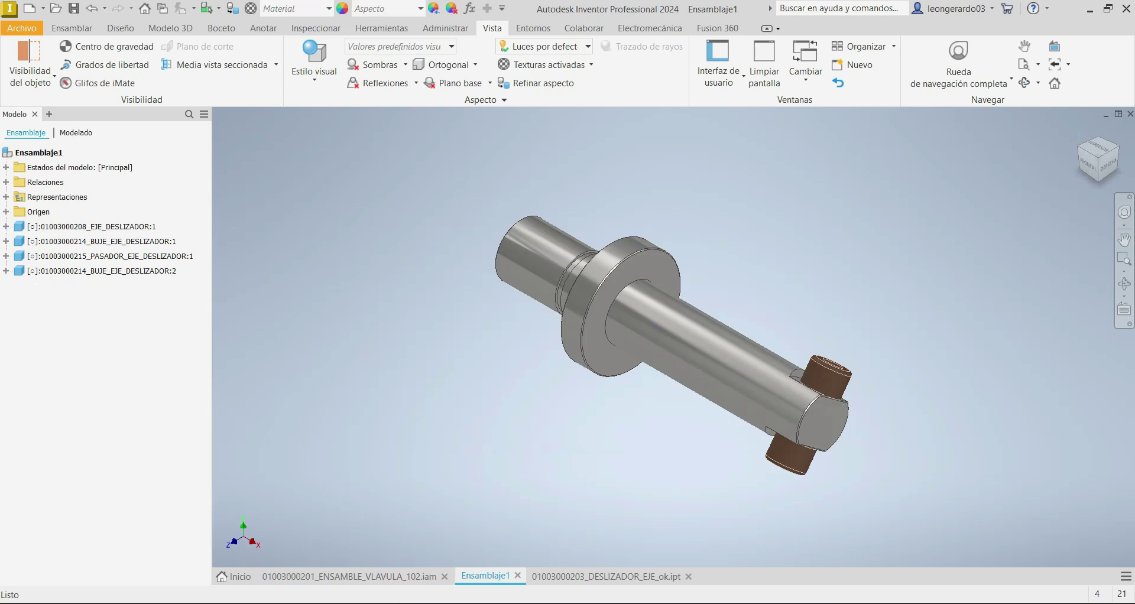
left_click(763, 384)
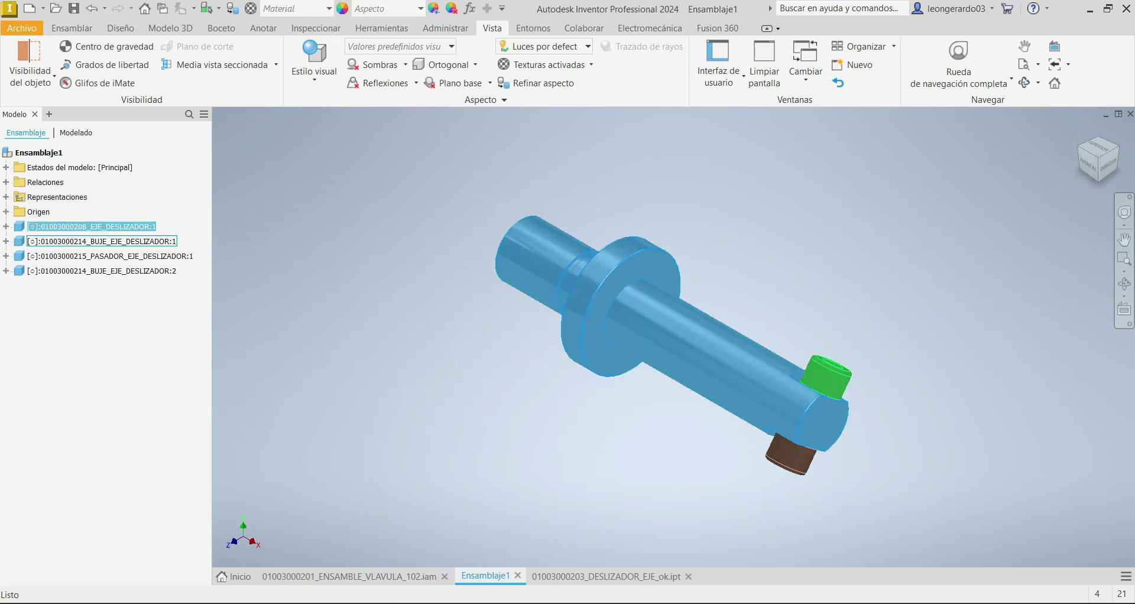
left_click(826, 379)
left_click(790, 455)
left_click(826, 379)
left_click(791, 455)
left_click(826, 380)
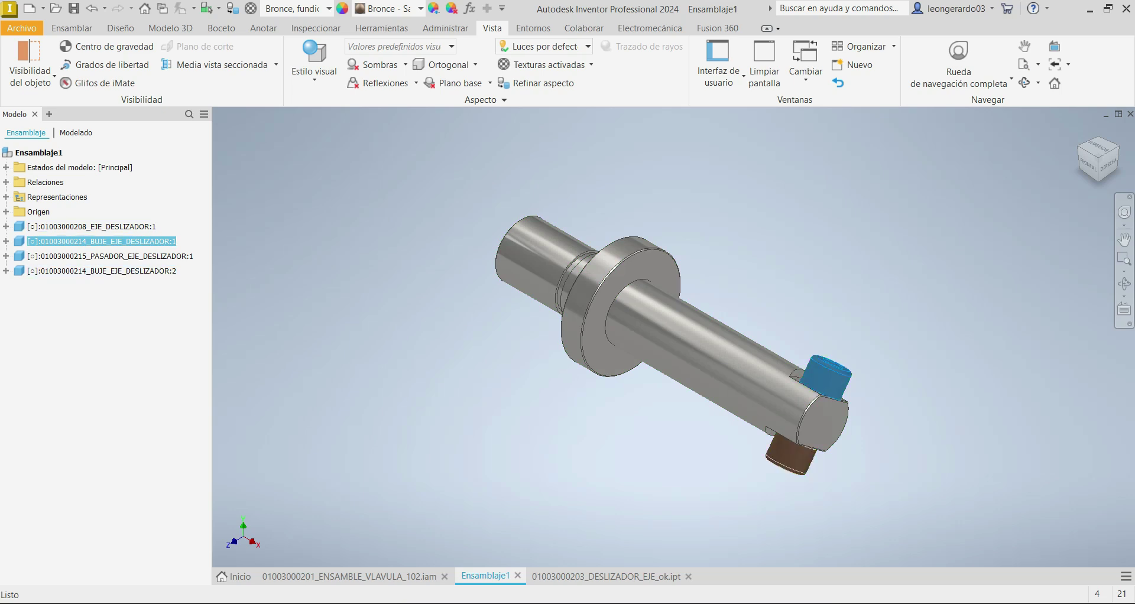
left_click(606, 576)
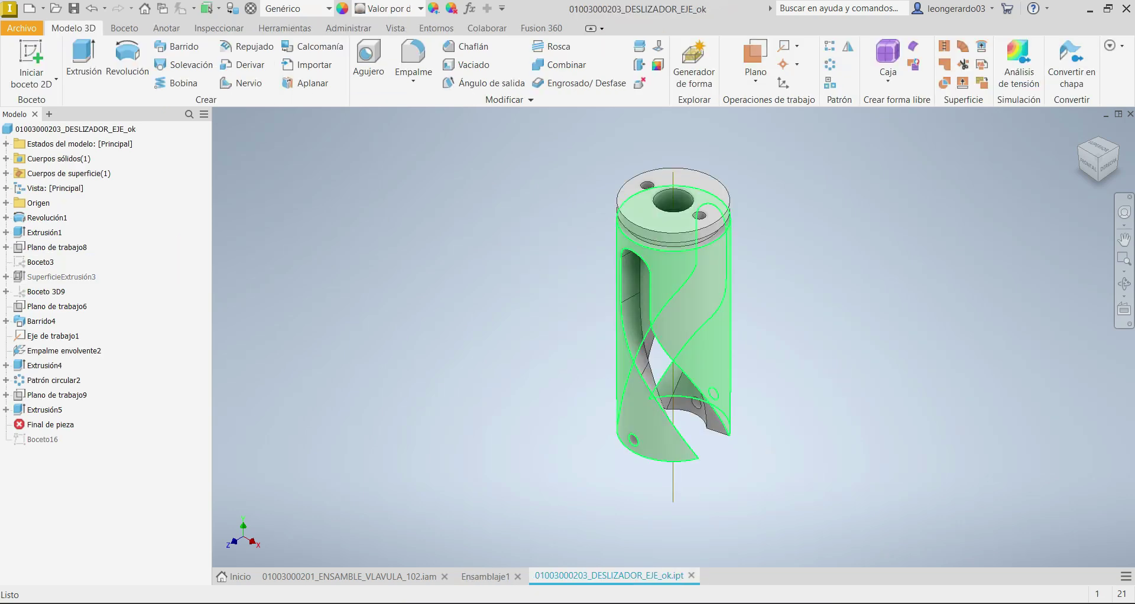
middle_click_drag(674, 332, 732, 350, "shift")
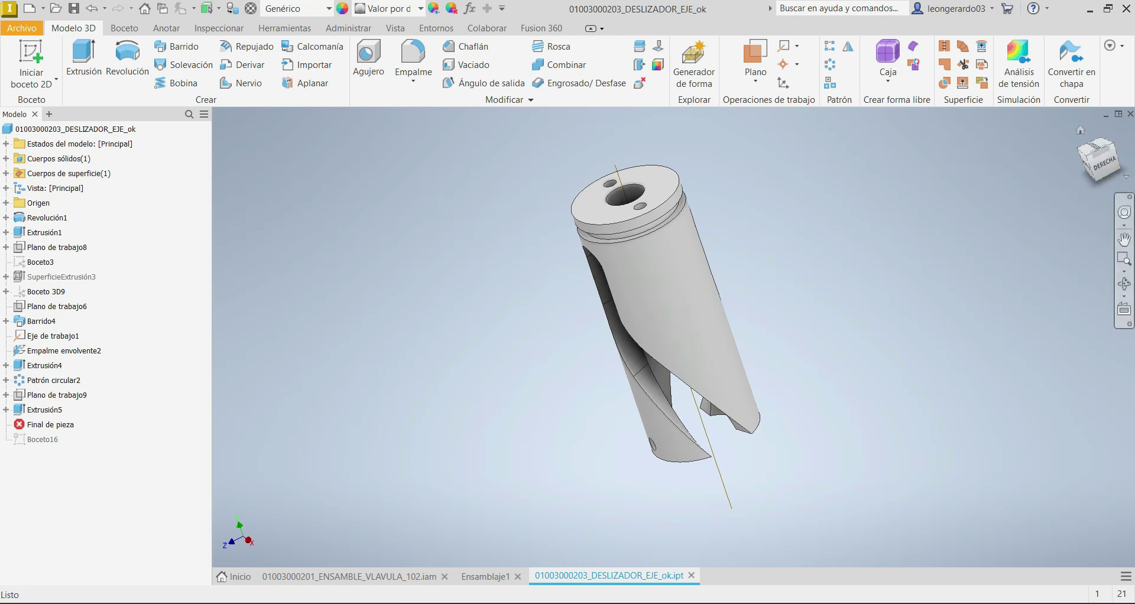
left_click(1079, 131)
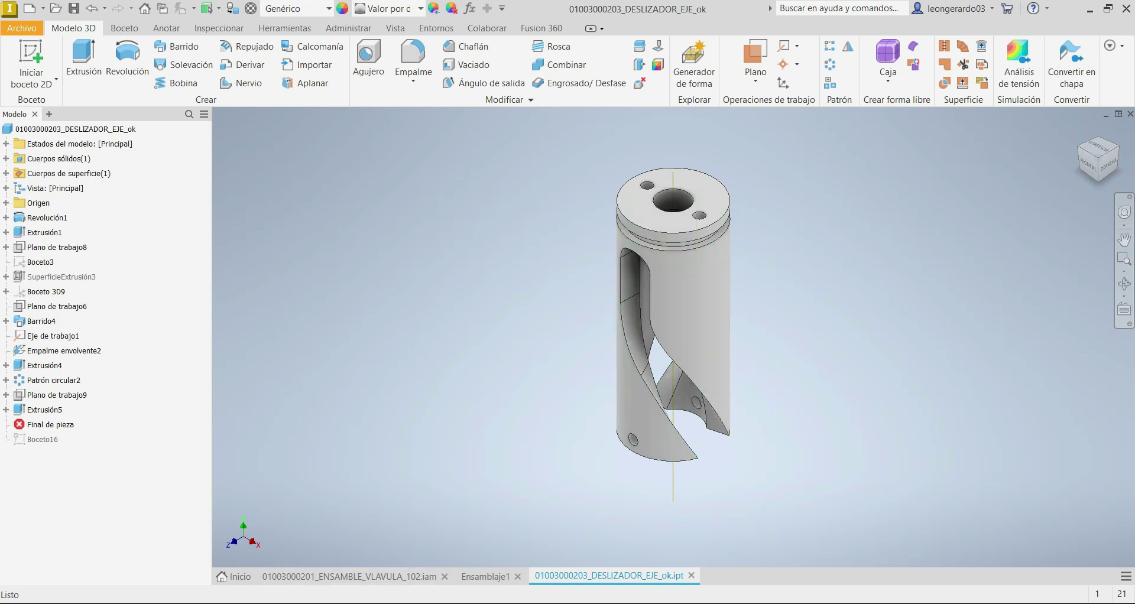
left_click_drag(452, 137, 775, 471)
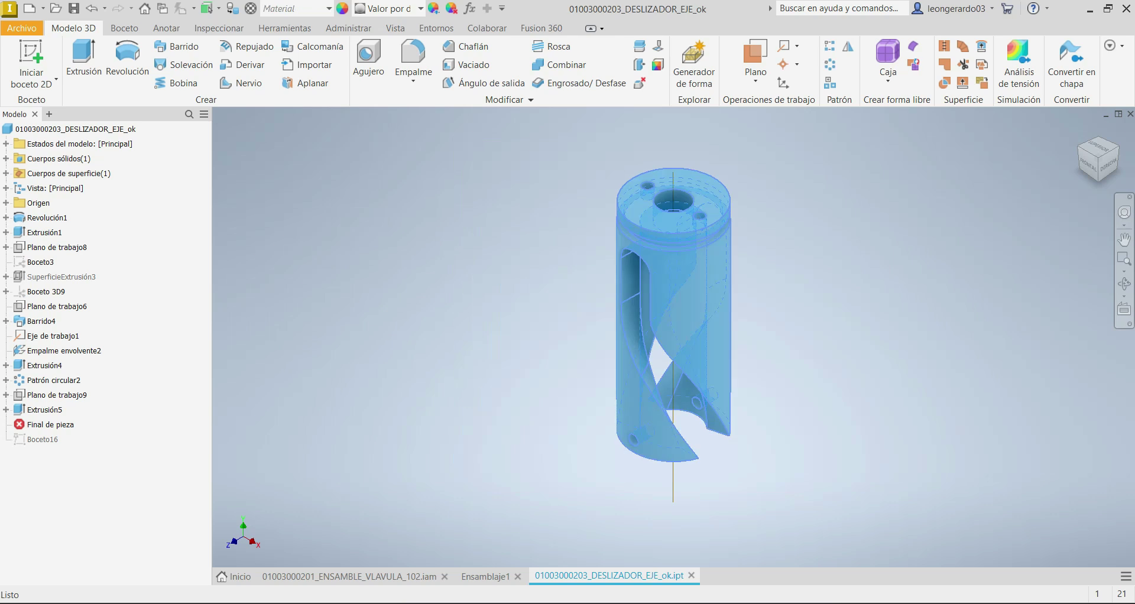
left_click(775, 471)
left_click_drag(851, 406, 637, 358)
left_click(818, 402)
left_click_drag(818, 409, 531, 112)
left_click(531, 112)
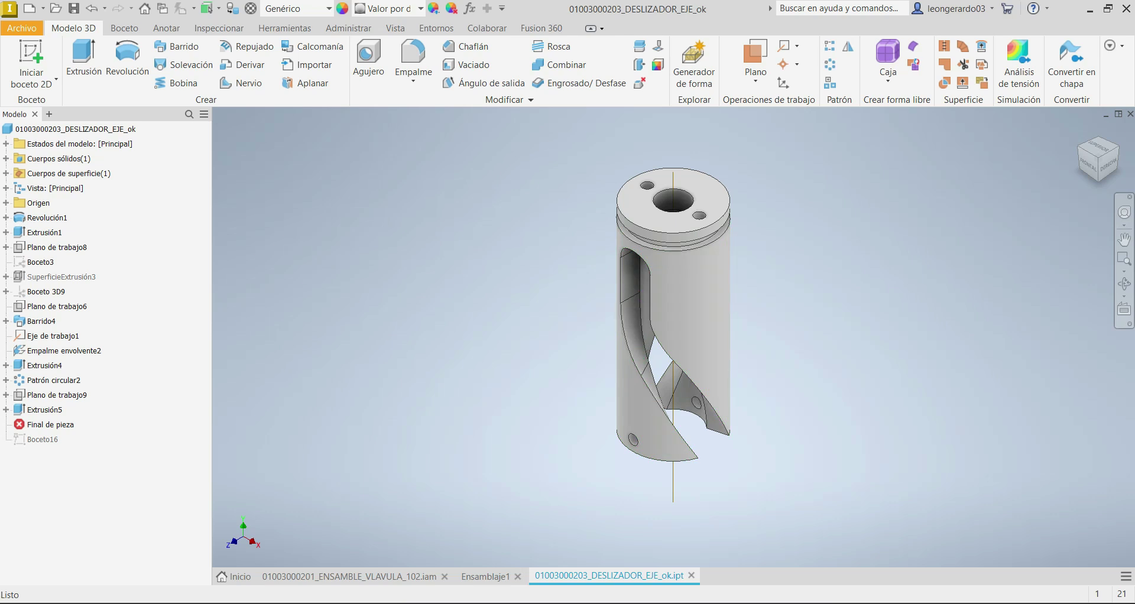
Create a new part from the metric Standard (mm).ipt template and start a 2D sketch on the XY plane.
left_click(29, 8)
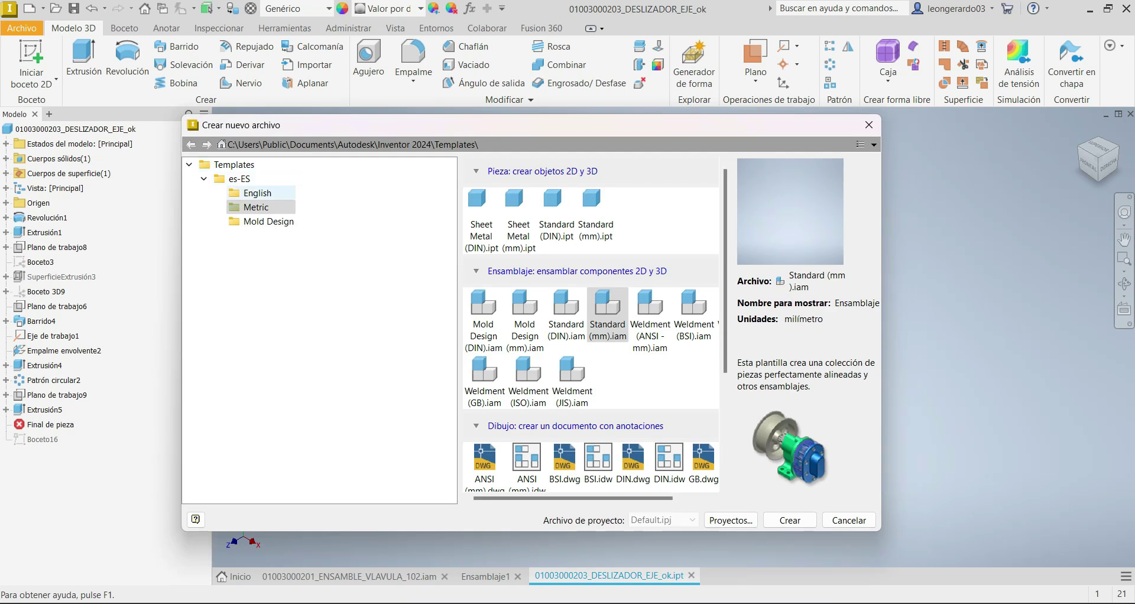
left_click(592, 212)
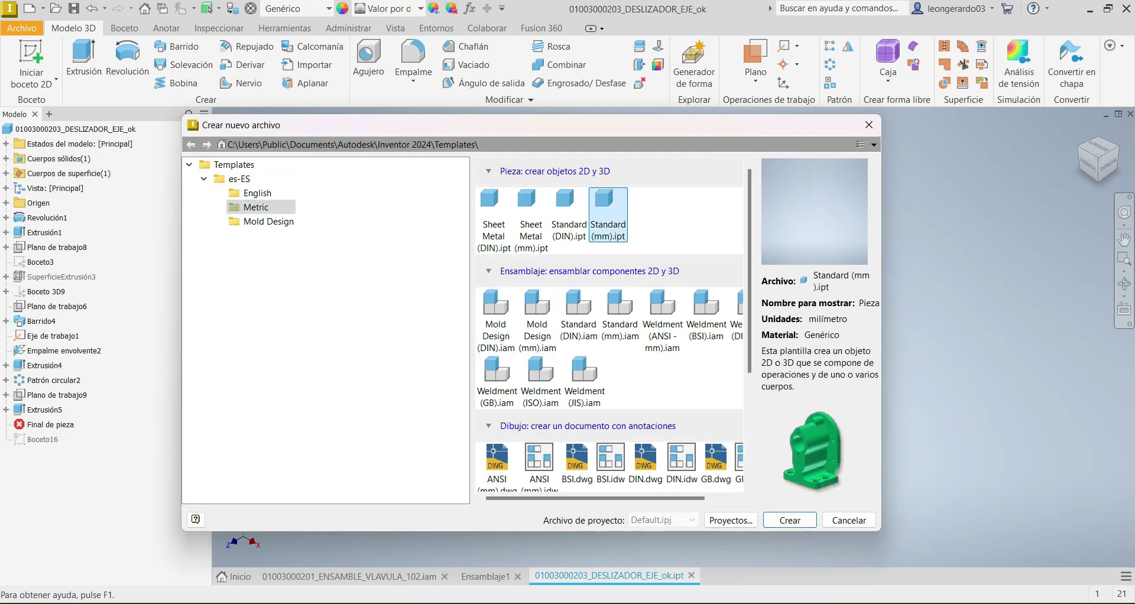
left_click(789, 520)
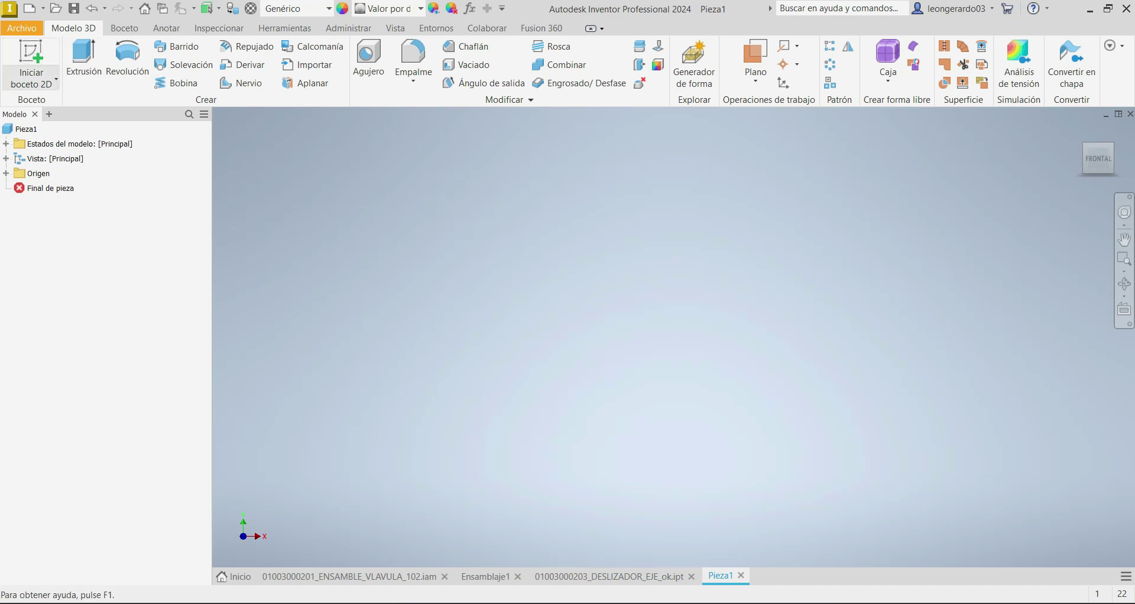
left_click(32, 62)
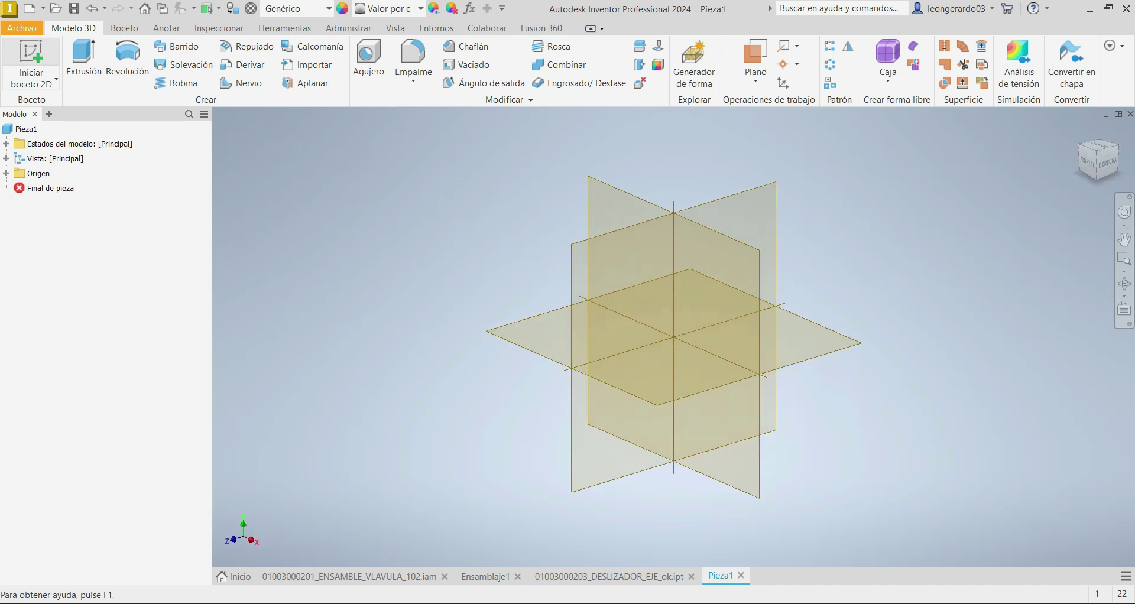
left_click(650, 219)
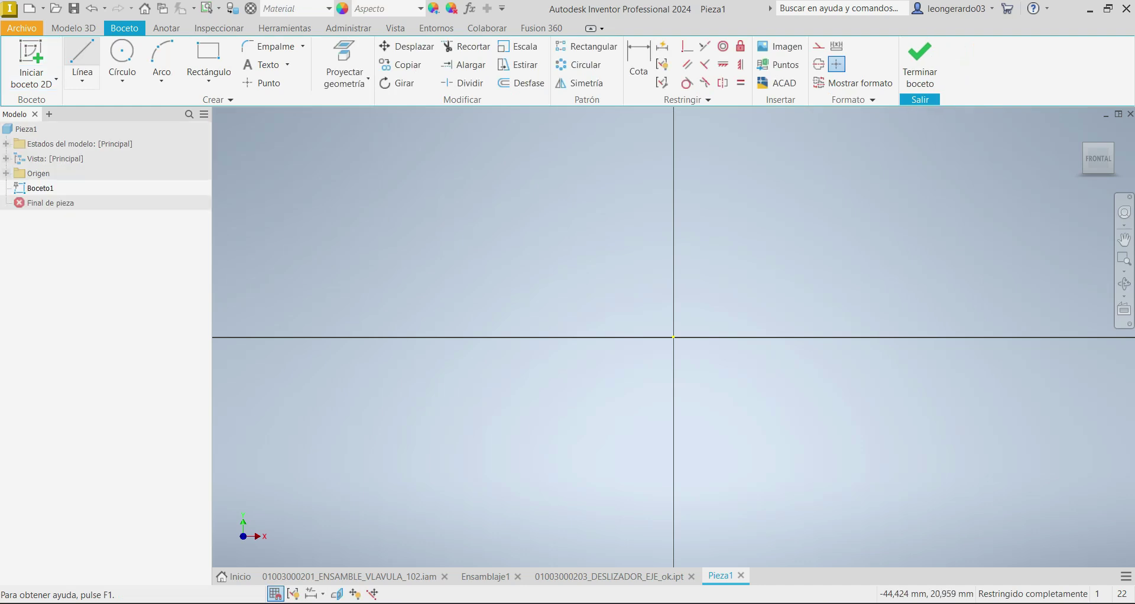
Draw a vertical centerline about 8 mm long downward from the sketch origin.
left_click(79, 65)
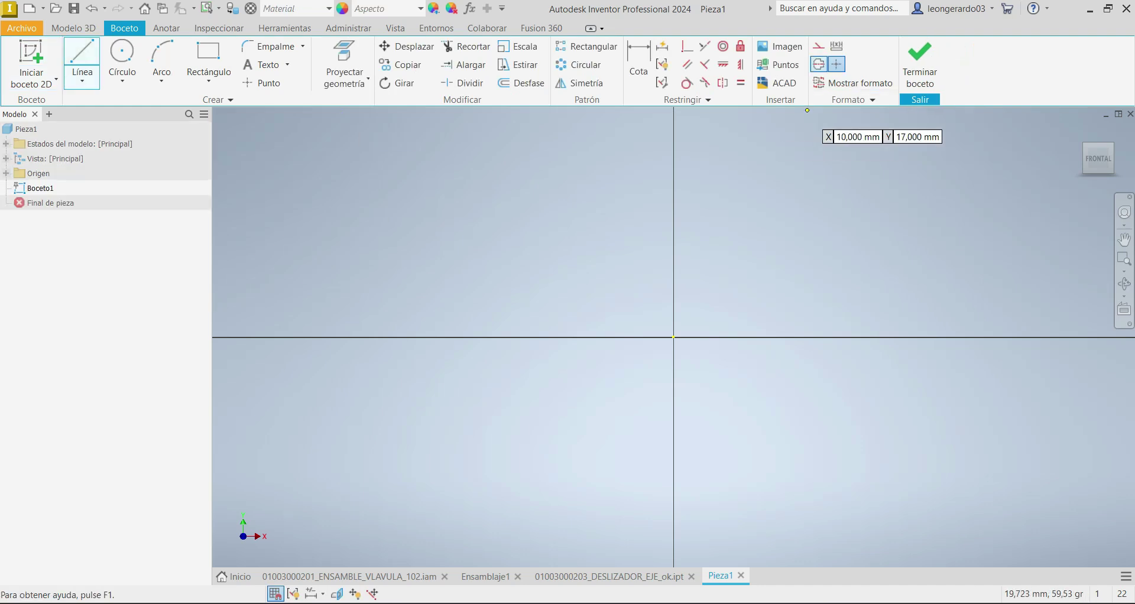
left_click(673, 337)
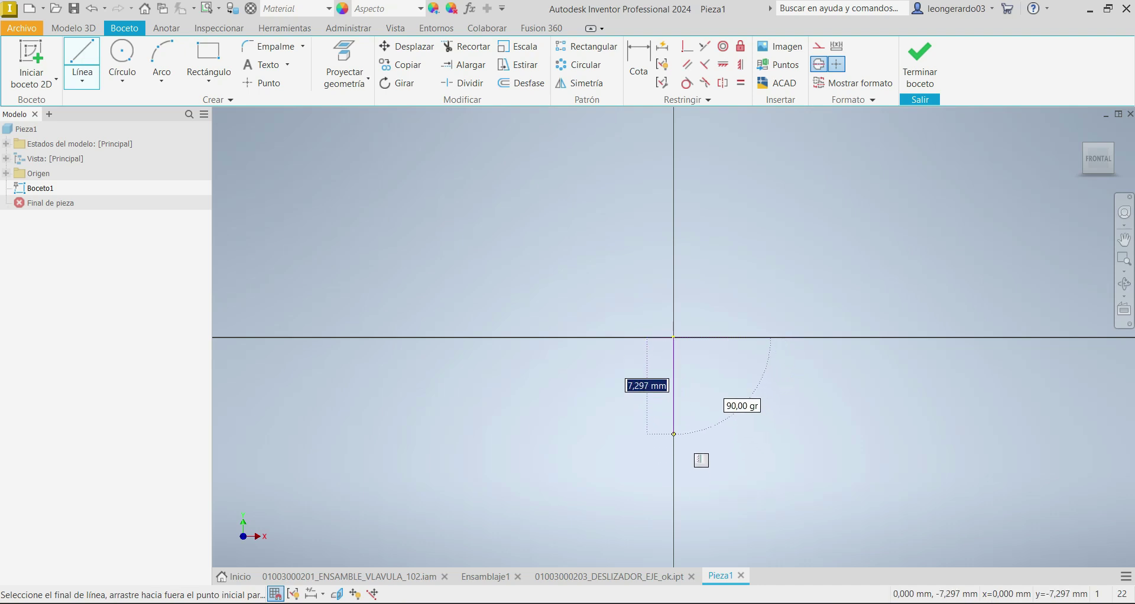
left_click(673, 443)
key("Escape")
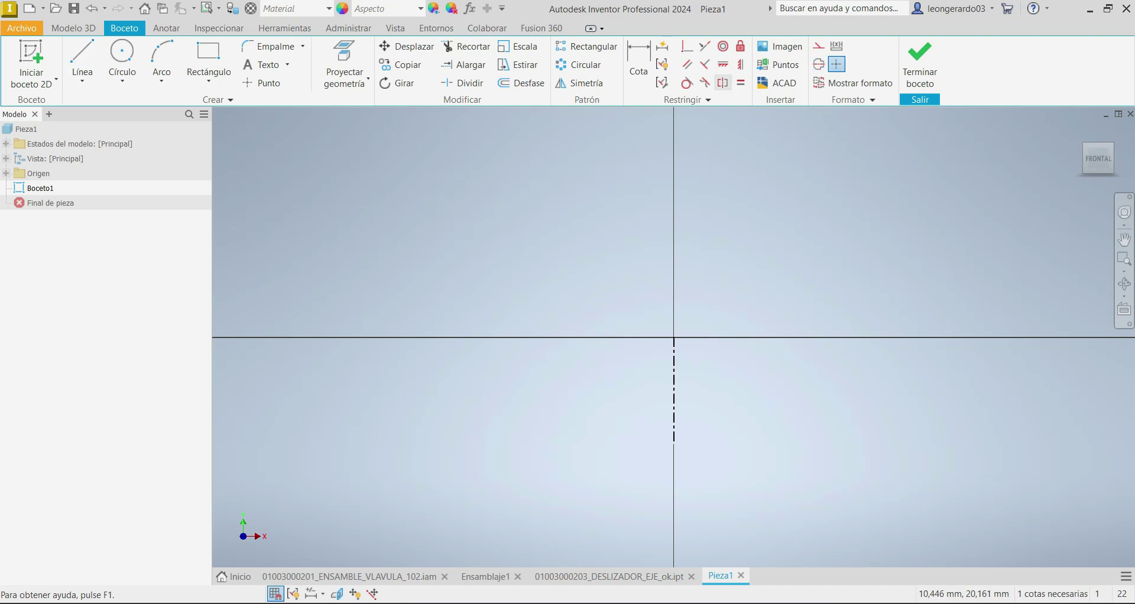
Sketch the profile's top edge about 19 mm long, starting about 12 mm from the centerline, with an outer groove about 9.5 mm deep and 8 mm high.
left_click(82, 59)
scroll(400, 297, "up", 3)
scroll(384, 284, "up", 2)
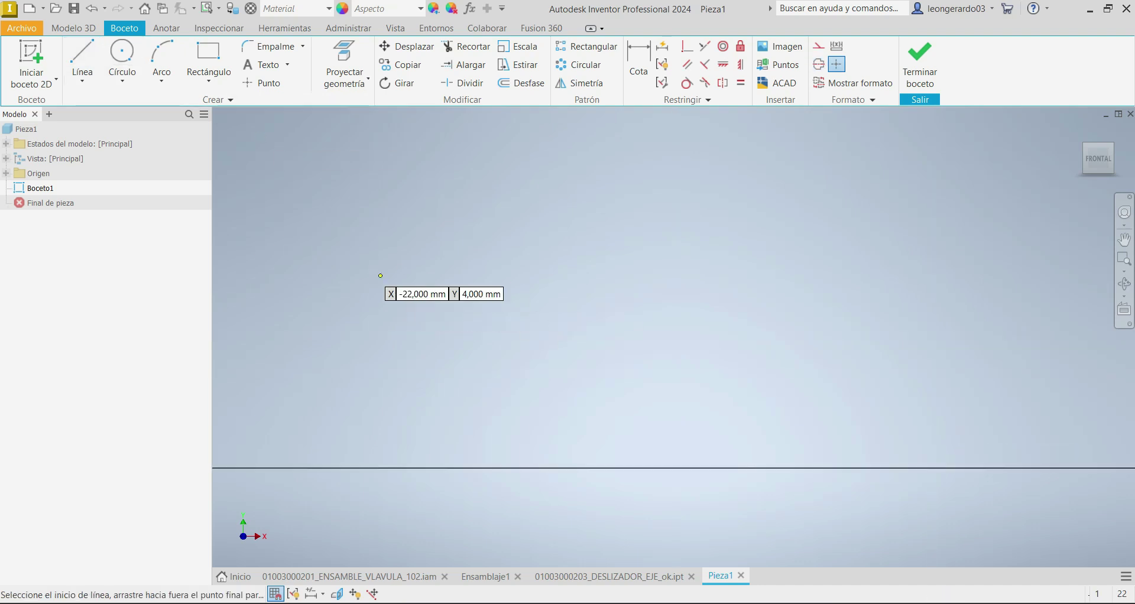
scroll(393, 254, "down", 6)
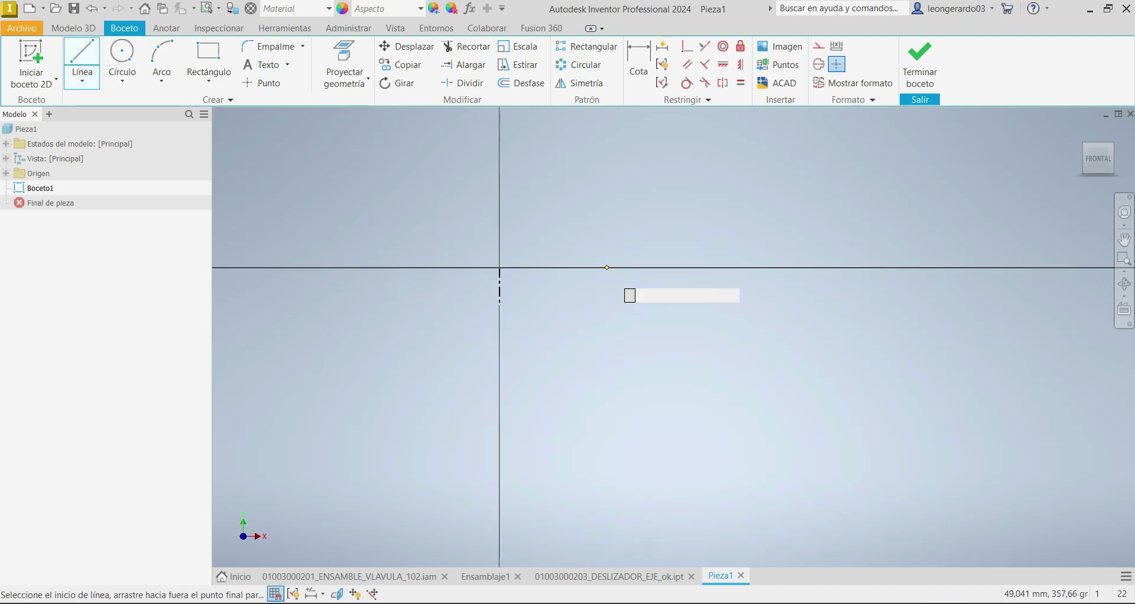
left_click(555, 268)
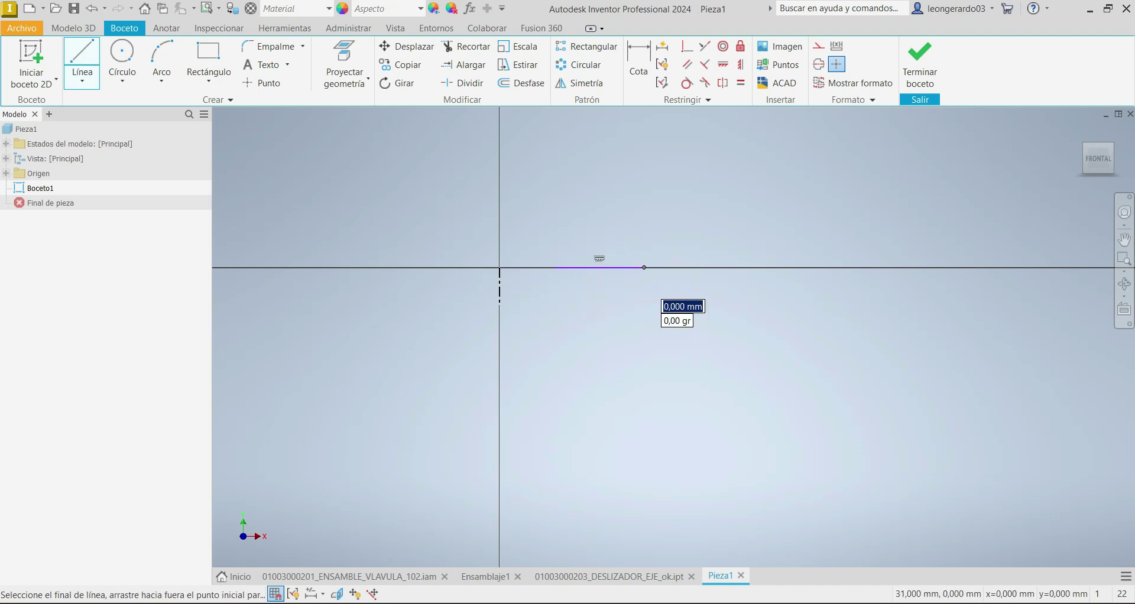
left_click(644, 268)
left_click(643, 305)
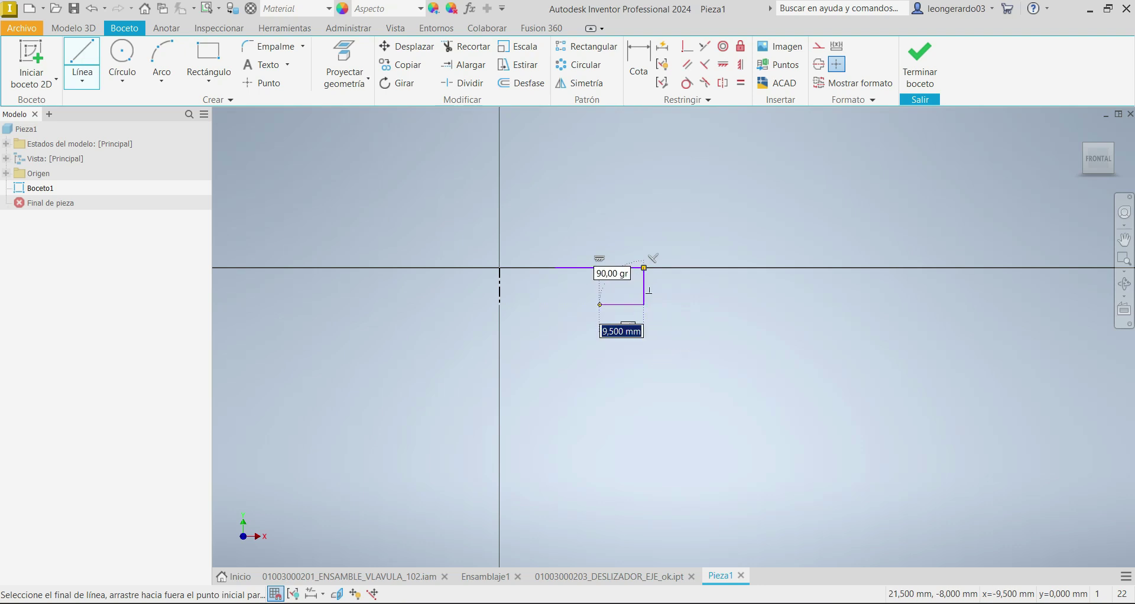
left_click(599, 305)
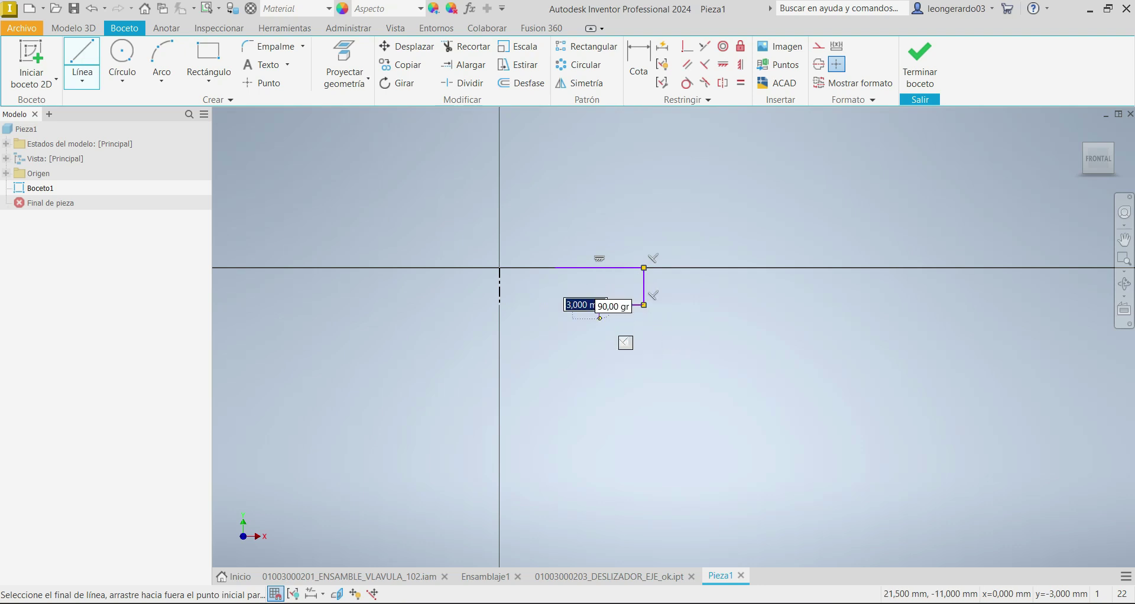
left_click(600, 342)
left_click(644, 341)
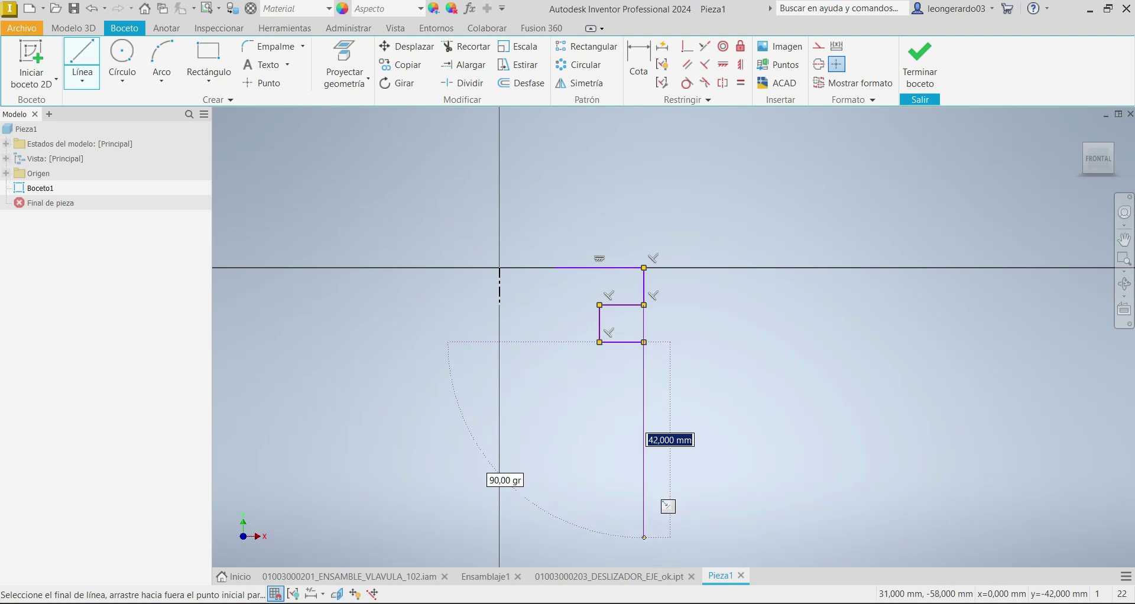
Close the profile with an outer wall down to about 60 mm, a 14 mm bottom edge, and a 5 mm inner step near the top.
left_click(643, 547)
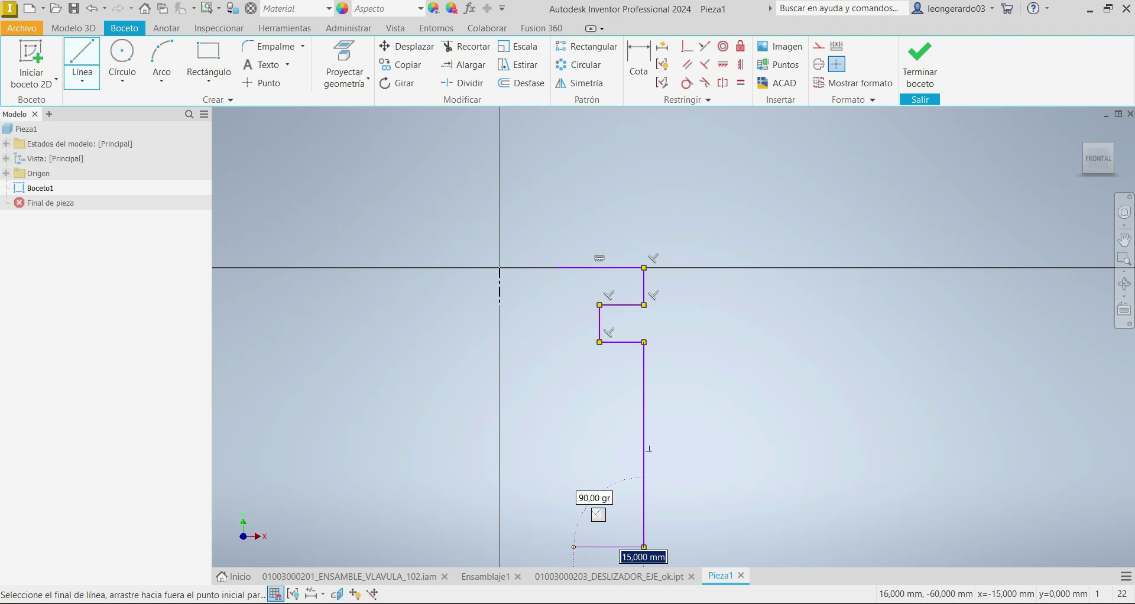
left_click(578, 546)
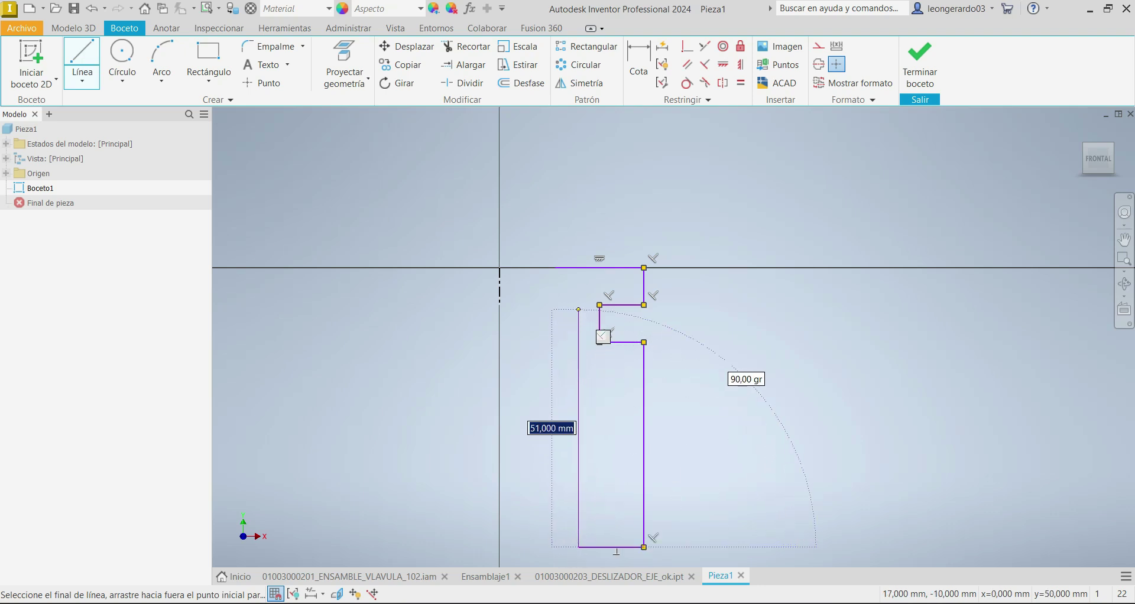
key("Return")
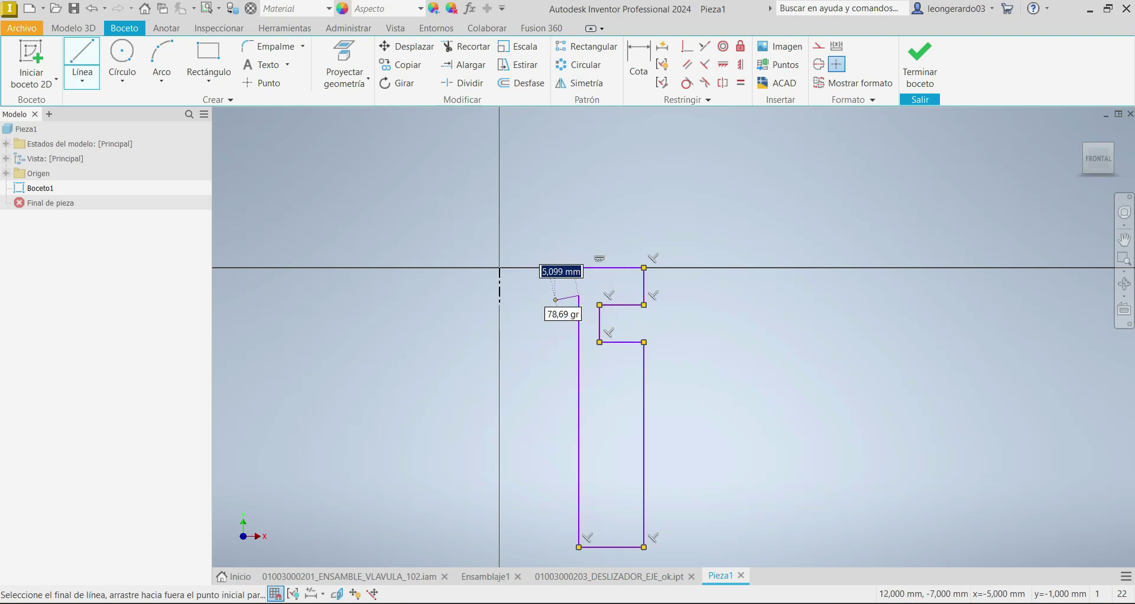
left_click(555, 295)
left_click(555, 268)
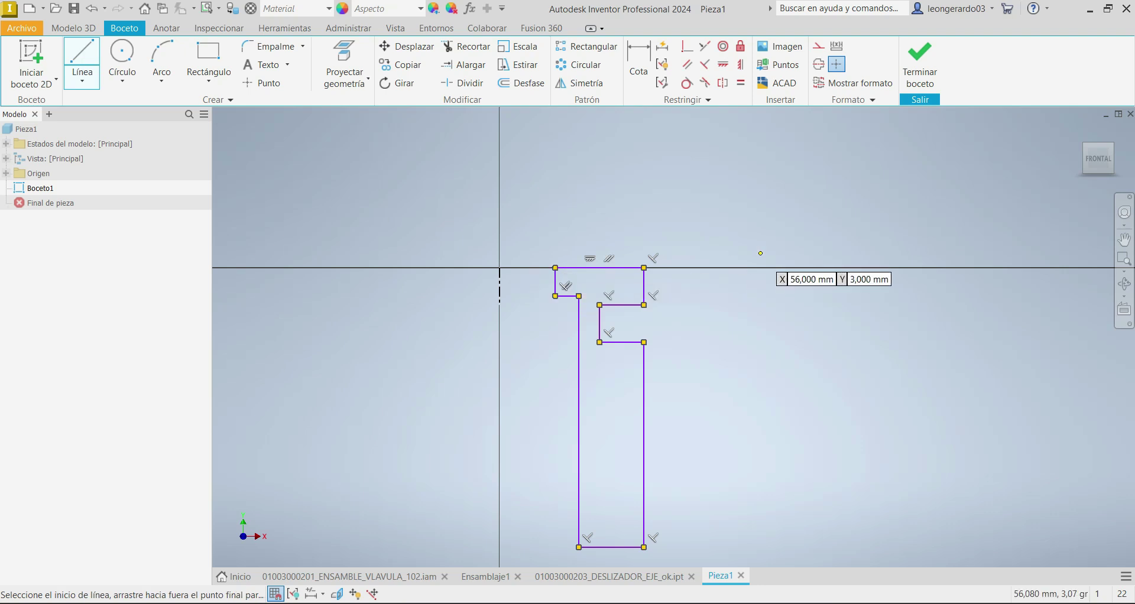
Dimension the short upper inner edge about the centerline as a 12.1 mm diameter.
key("Escape")
key("d")
left_click(555, 278)
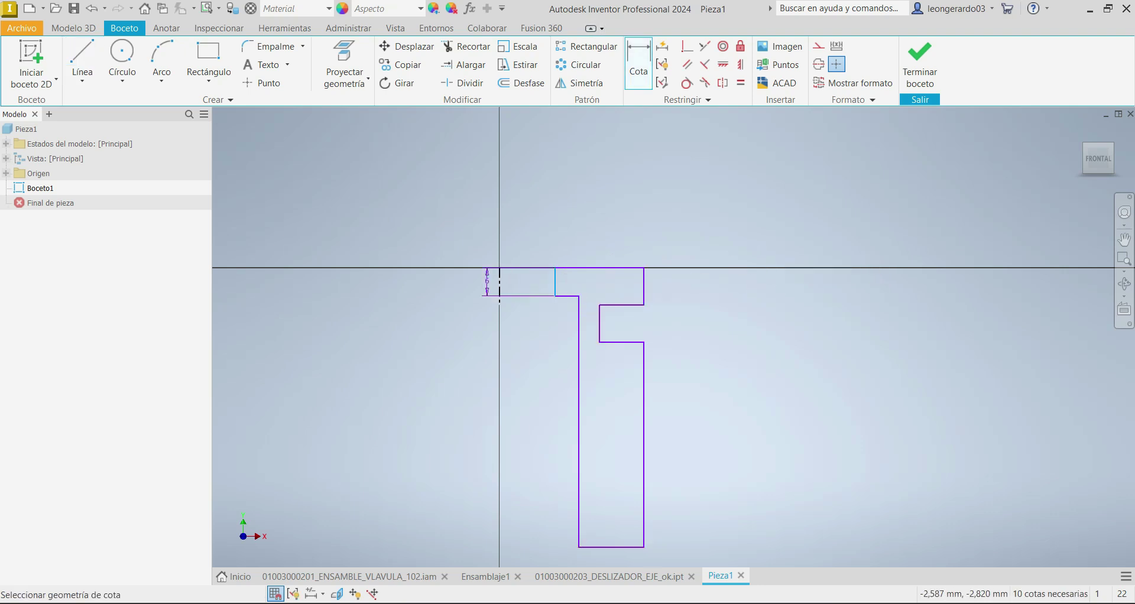
left_click(499, 282)
left_click(414, 203)
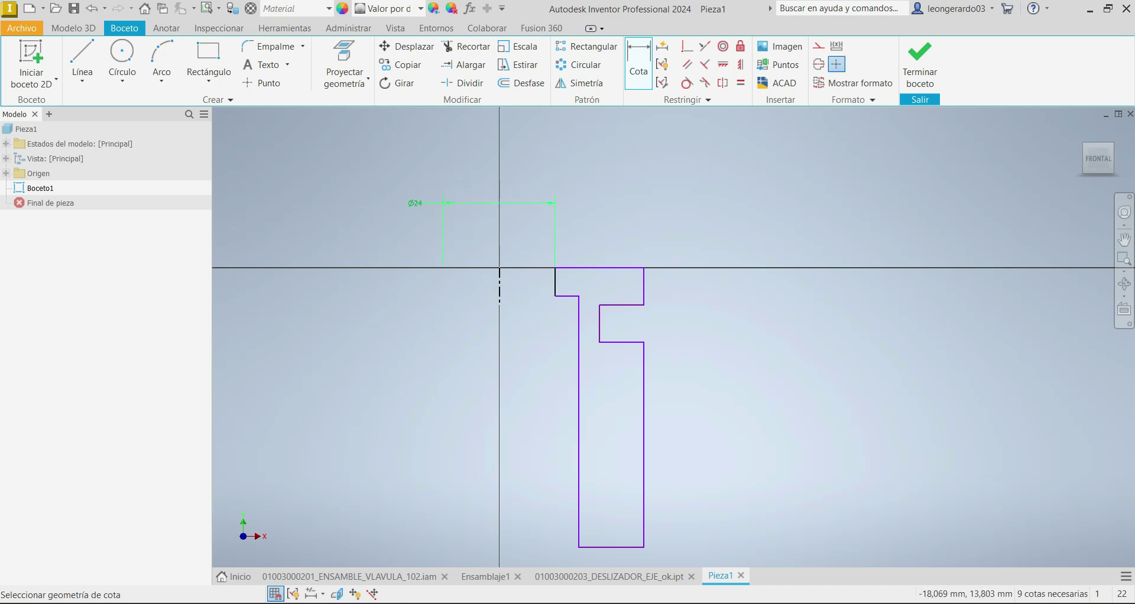
type("12.1")
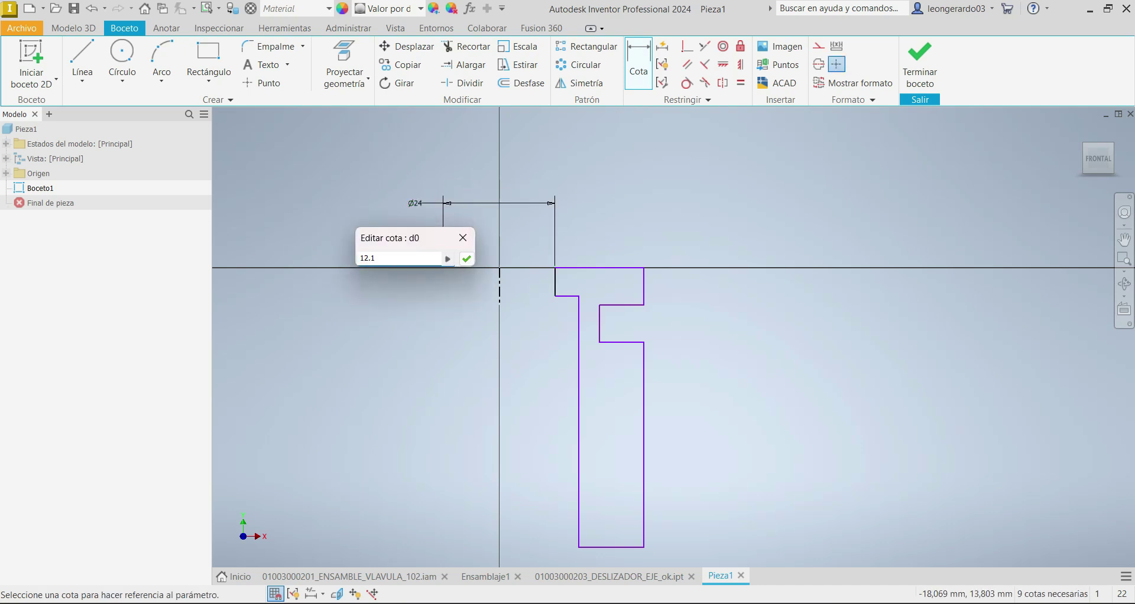
key("Return")
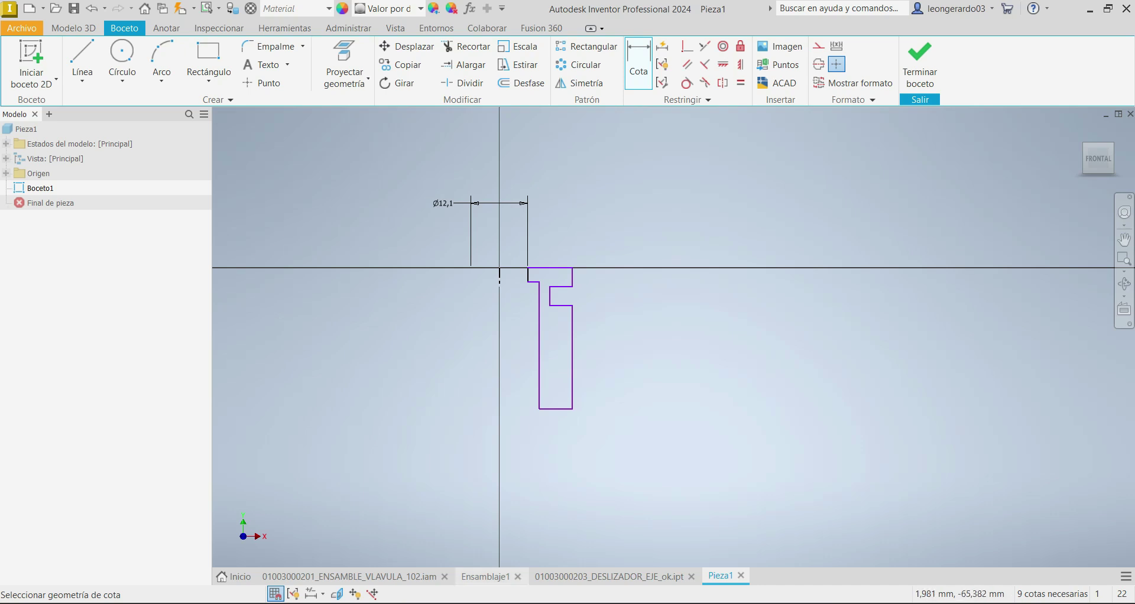
Dimension the long inner wall about the centerline as a 20 mm diameter.
left_click(539, 289)
scroll(500, 273, "up", 3)
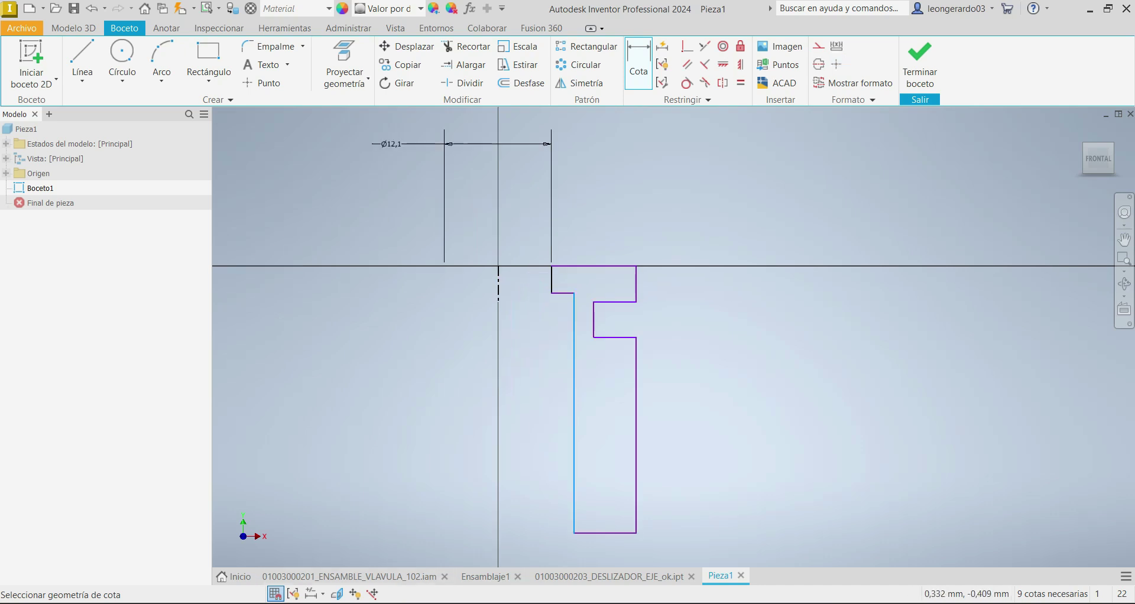
left_click(498, 290)
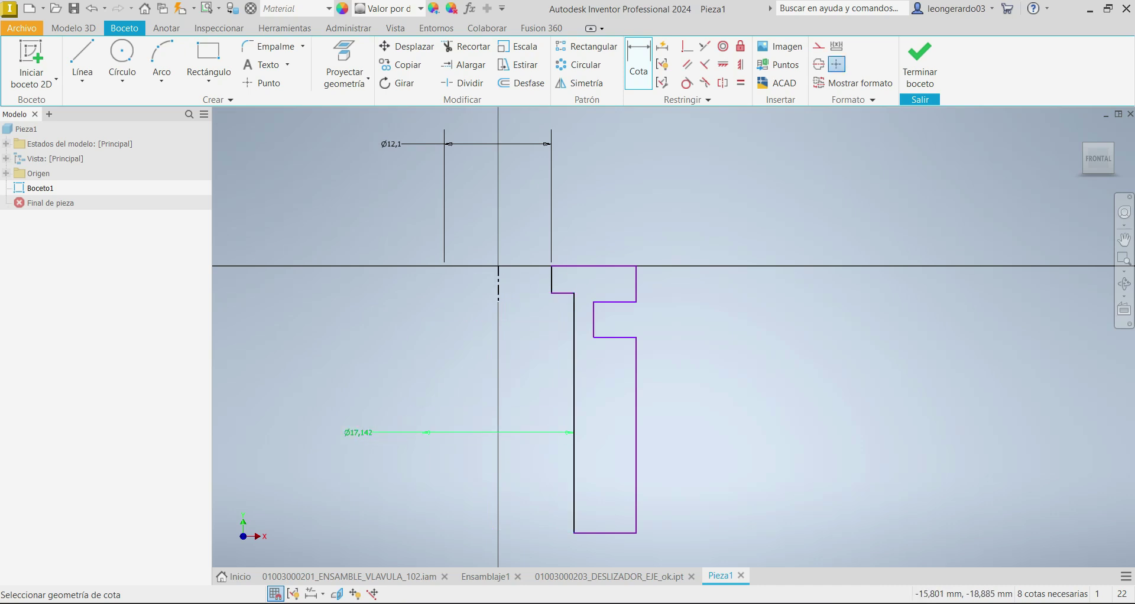
left_click(359, 433)
type("20")
key("Return")
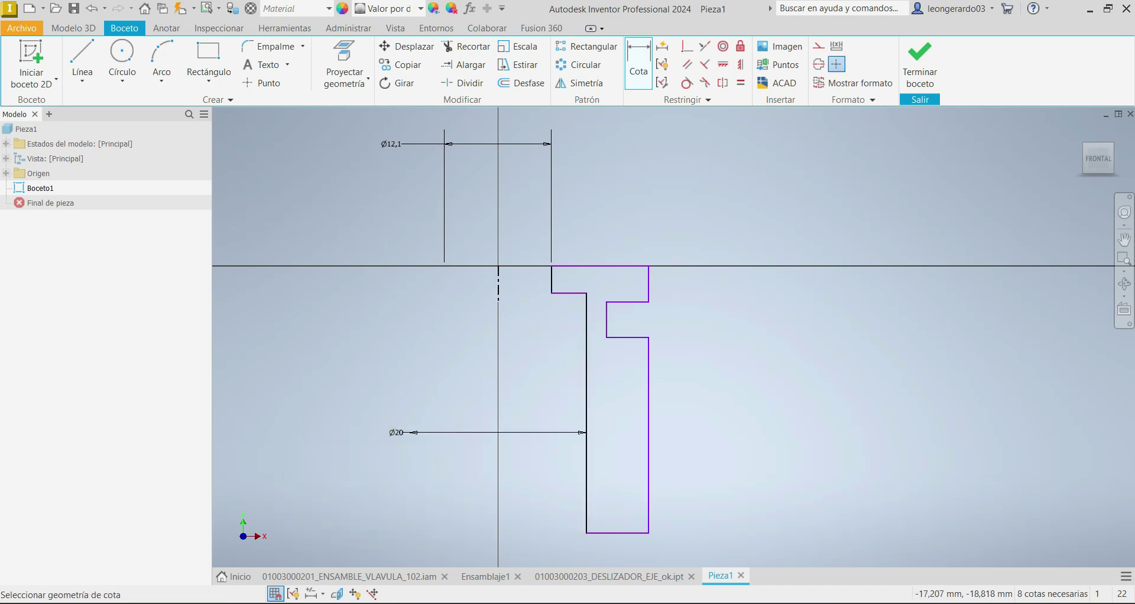
Dimension the profile's outer wall about the centerline as a 34 mm diameter.
left_click(648, 438)
left_click(499, 284)
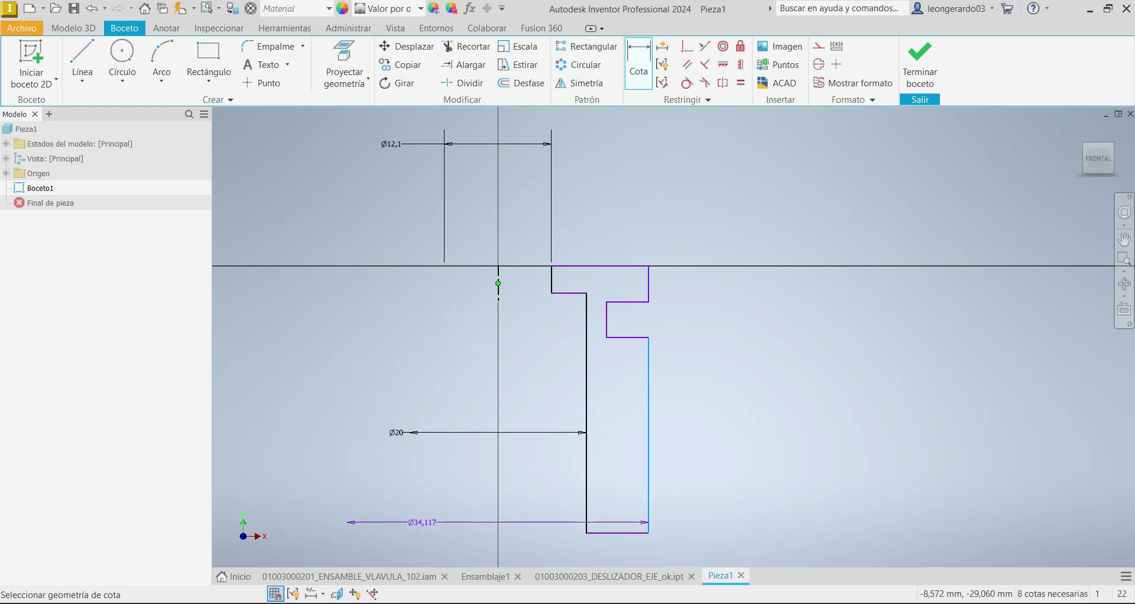
left_click(424, 501)
type("34")
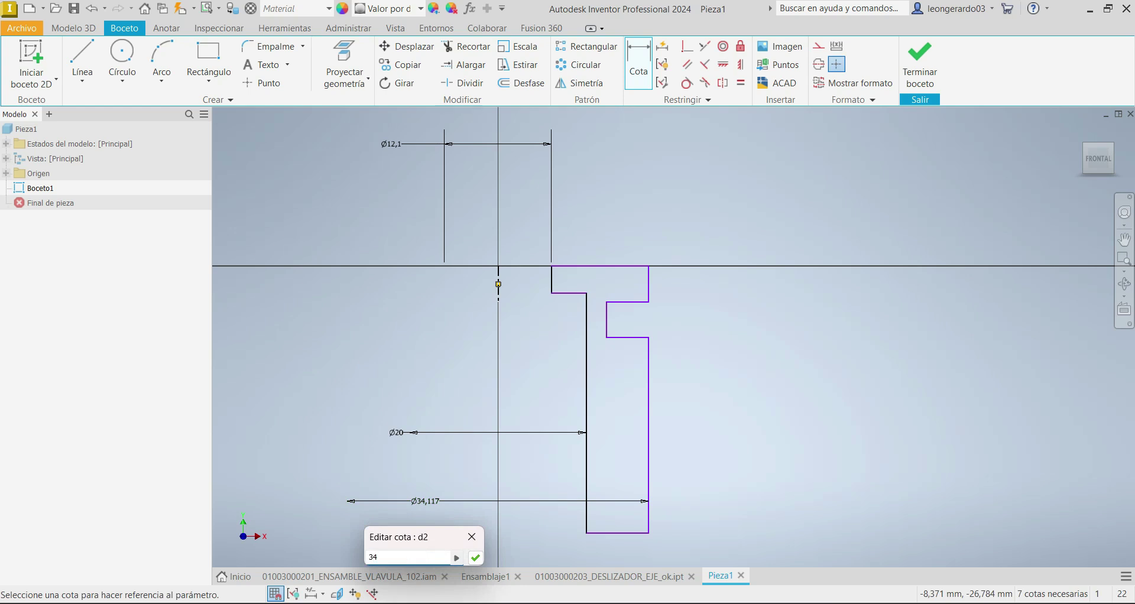
key("Return")
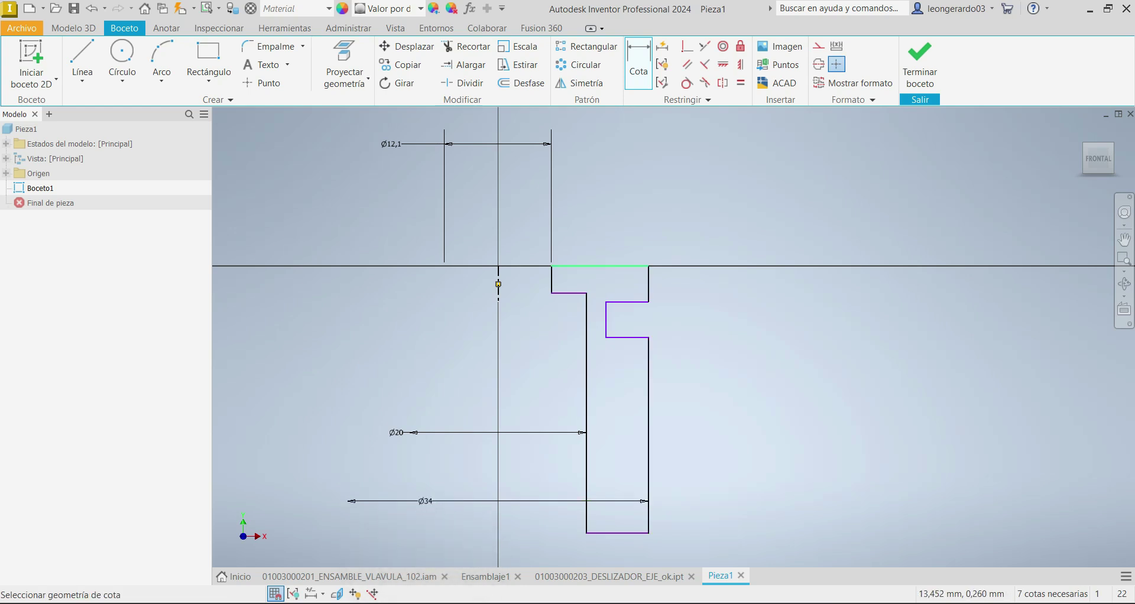
Dimension the outer edge above the groove at 3.5 mm and the short upper inner edge at 7.5 mm.
left_click(648, 283)
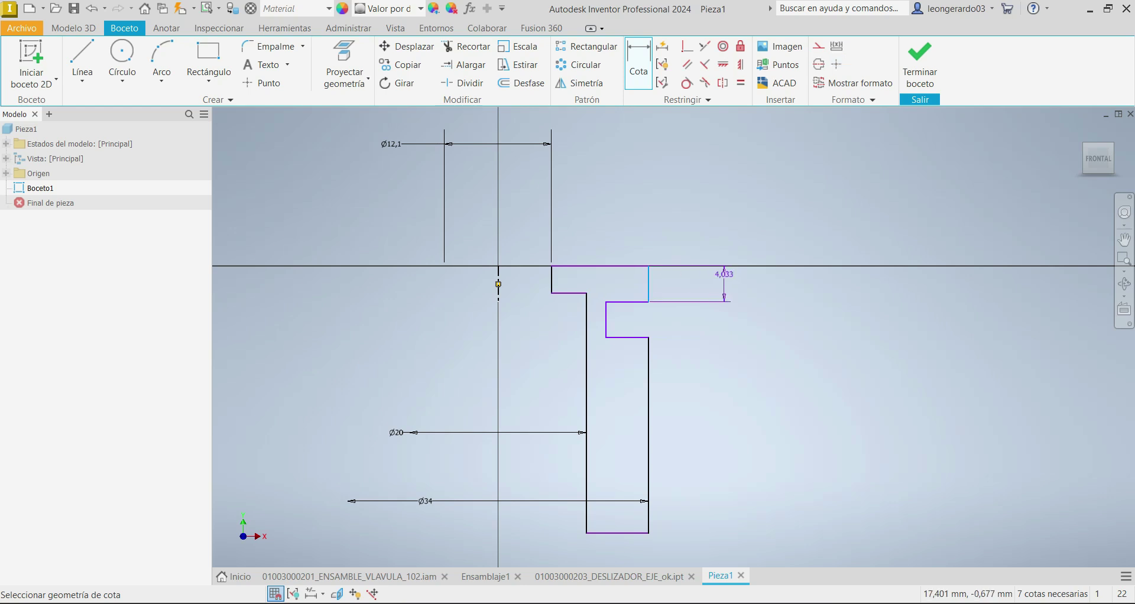
left_click(772, 233)
type("3,5")
key("Return")
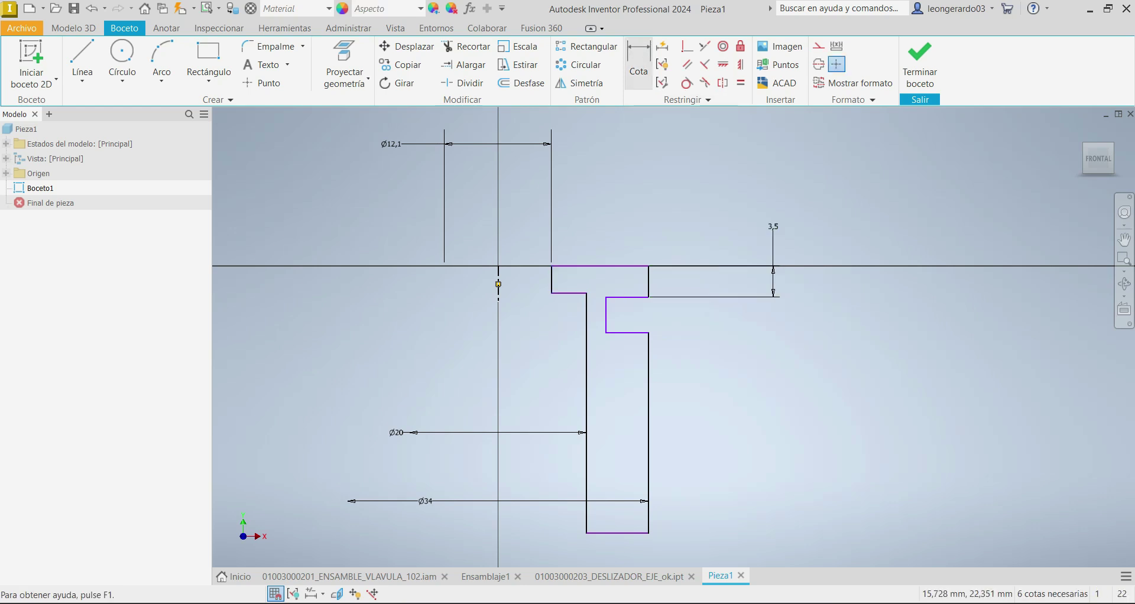
left_click(551, 279)
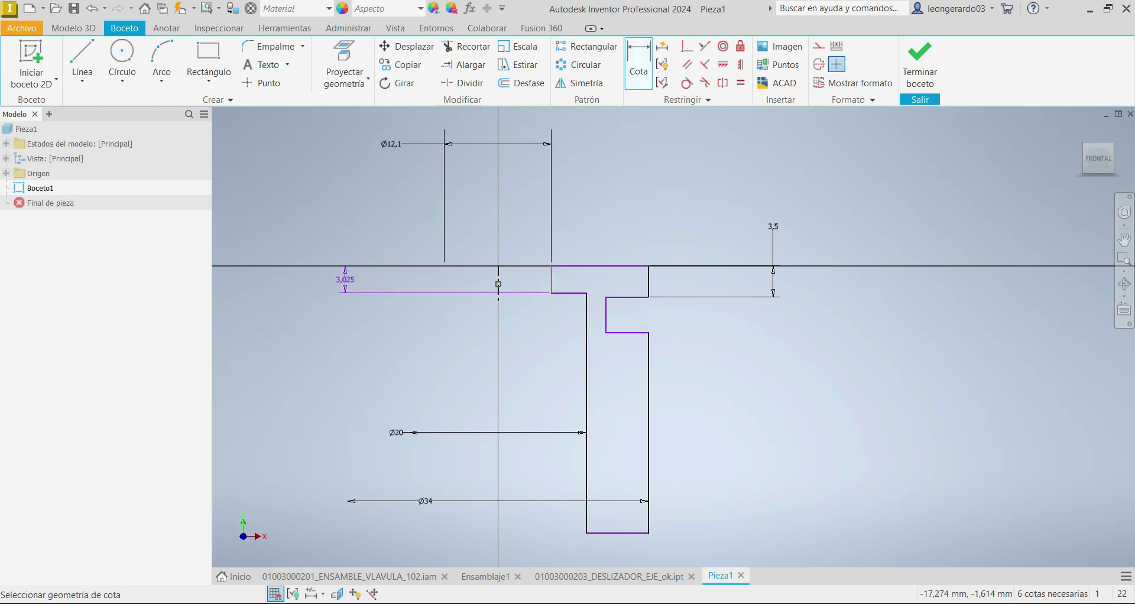
left_click(345, 282)
type("7.5")
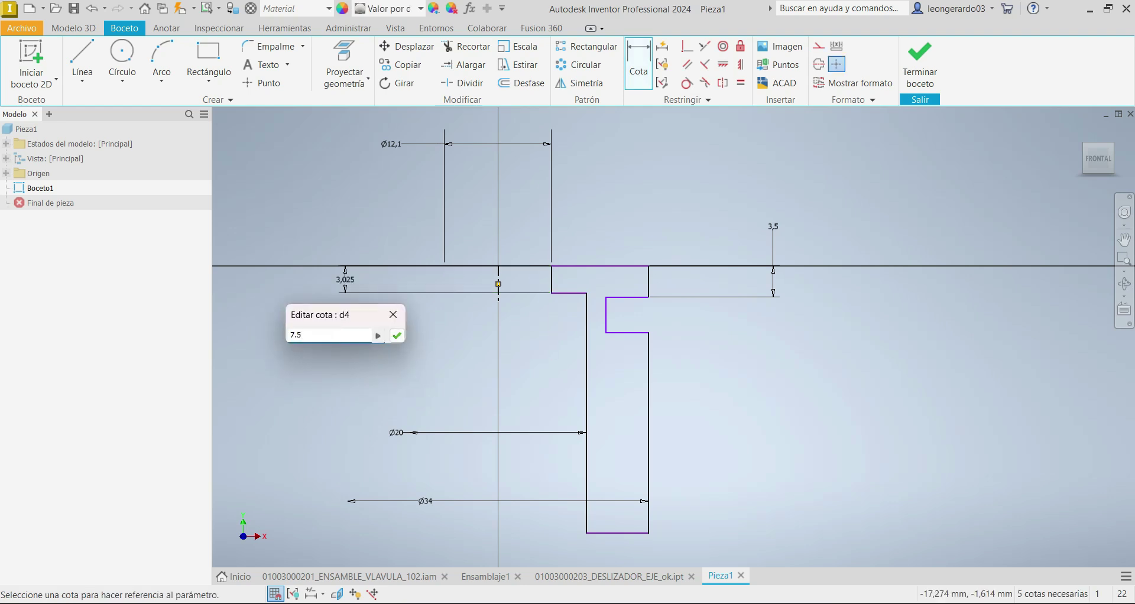
key("Return")
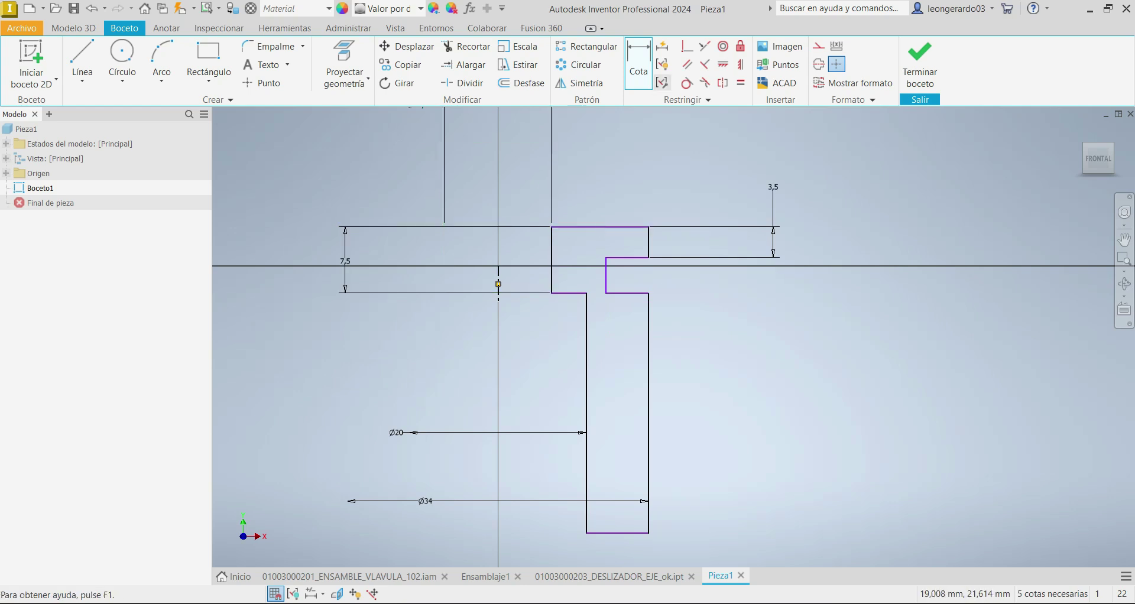
Align the profile's upper inner corner horizontally with the sketch origin at the centerline's upper end.
left_click(722, 65)
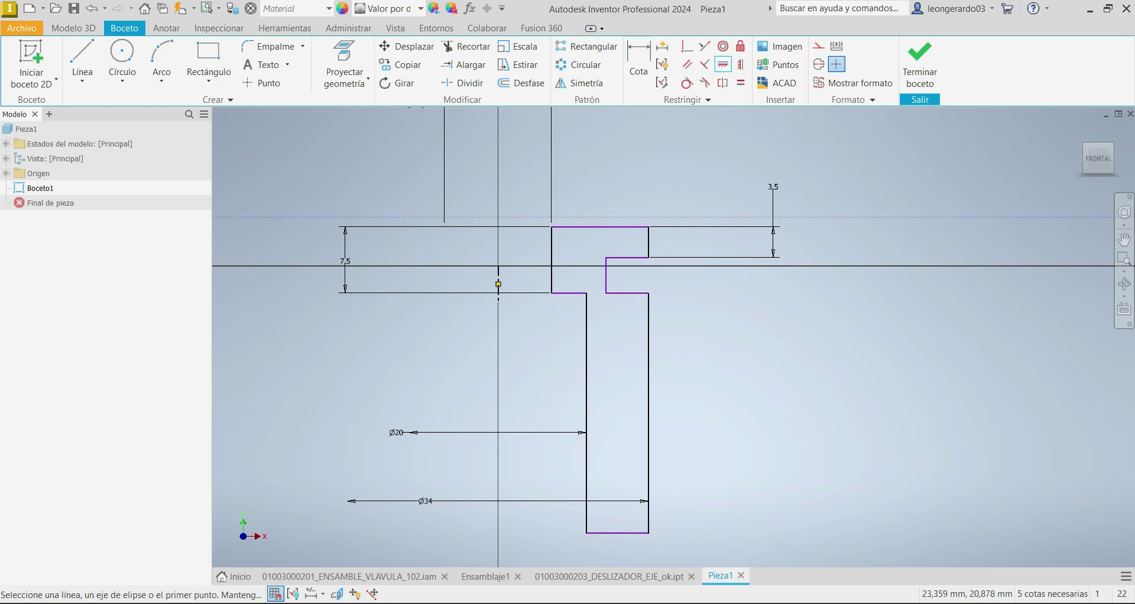
left_click(551, 226)
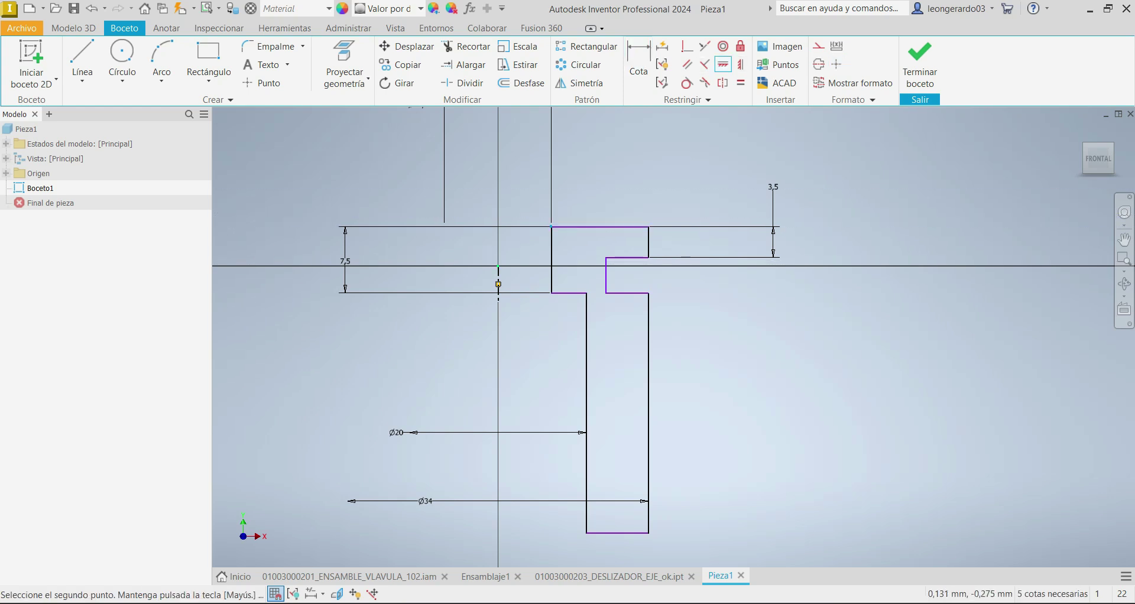
left_click(498, 266)
key("Escape")
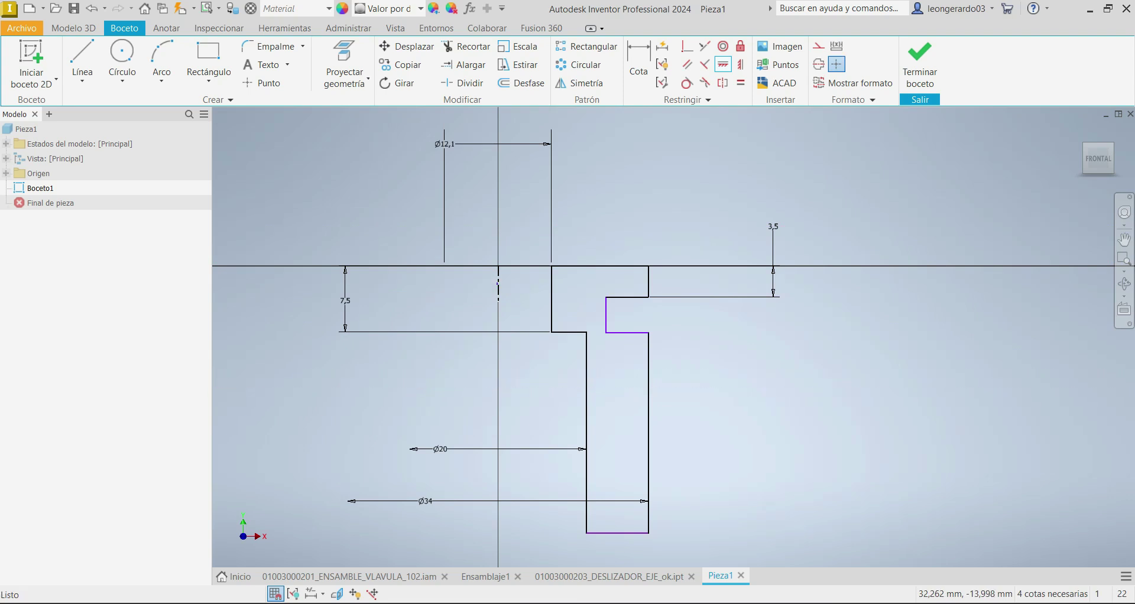
Dimension the outer groove at 3 mm wide and 2.1 mm deep.
left_click(639, 63)
left_click(605, 314)
left_click(708, 313)
type("3")
key("Return")
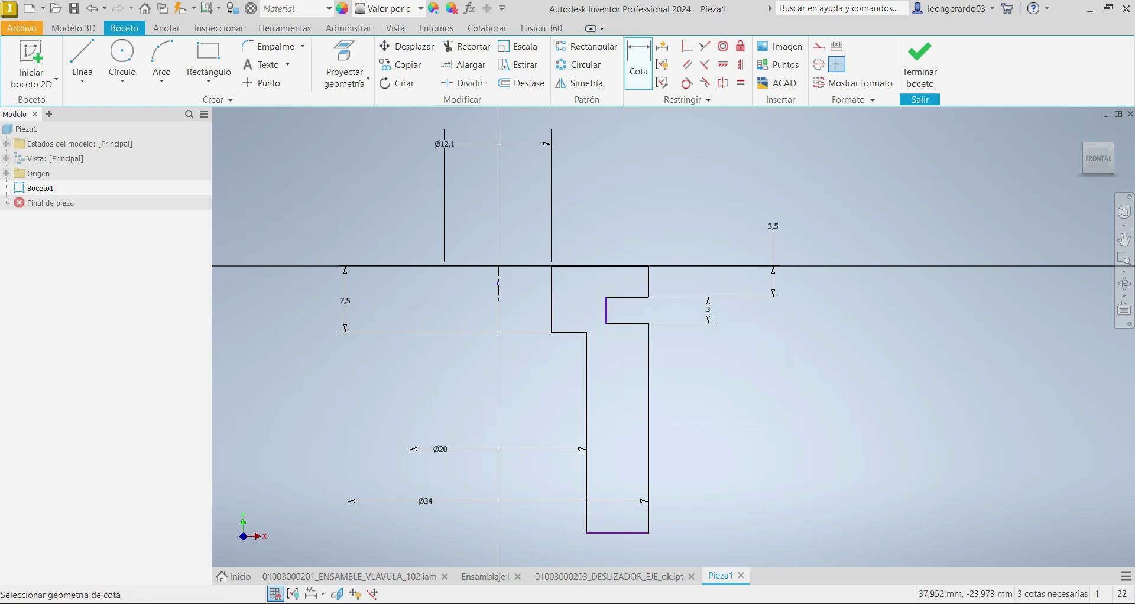
left_click(619, 296)
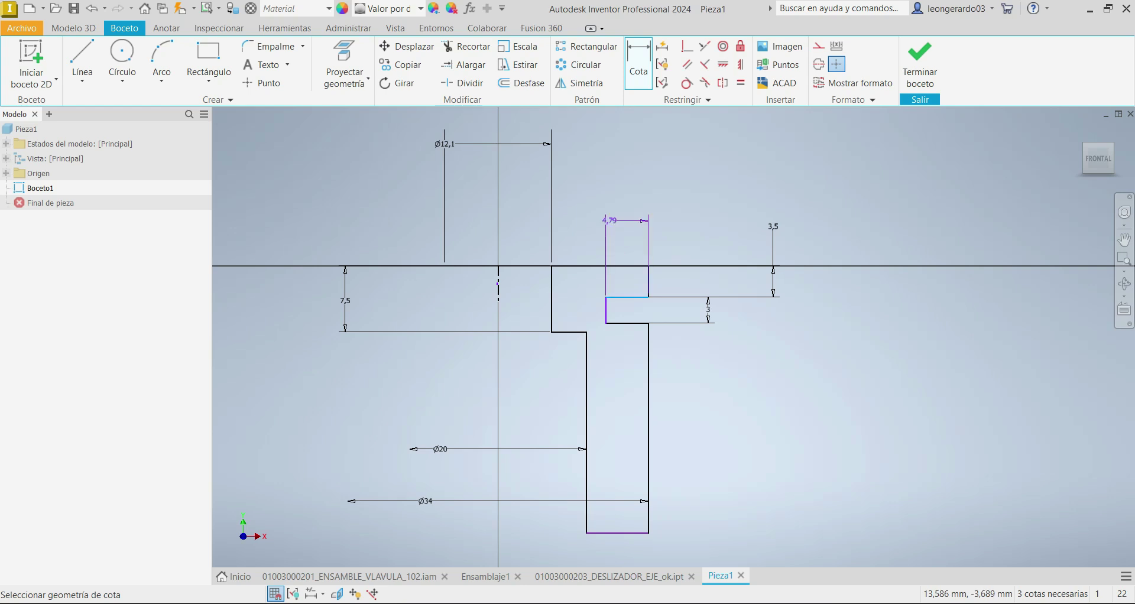
left_click(674, 205)
type("2,1")
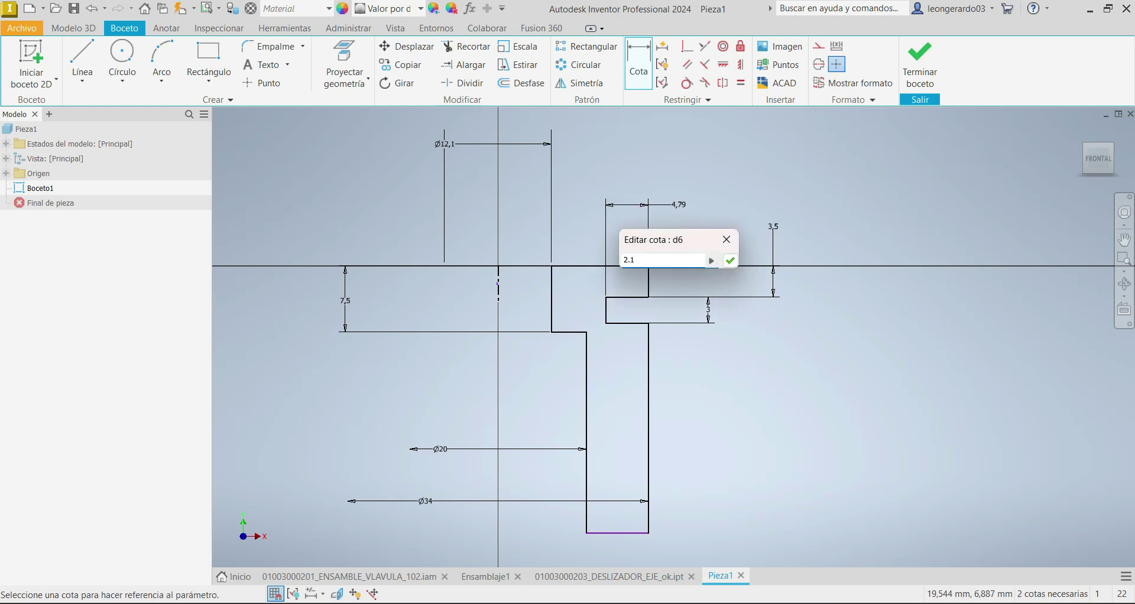
key("Return")
Set the profile's overall height between its top and bottom edges to 100 mm.
left_click(600, 266)
left_click(618, 533)
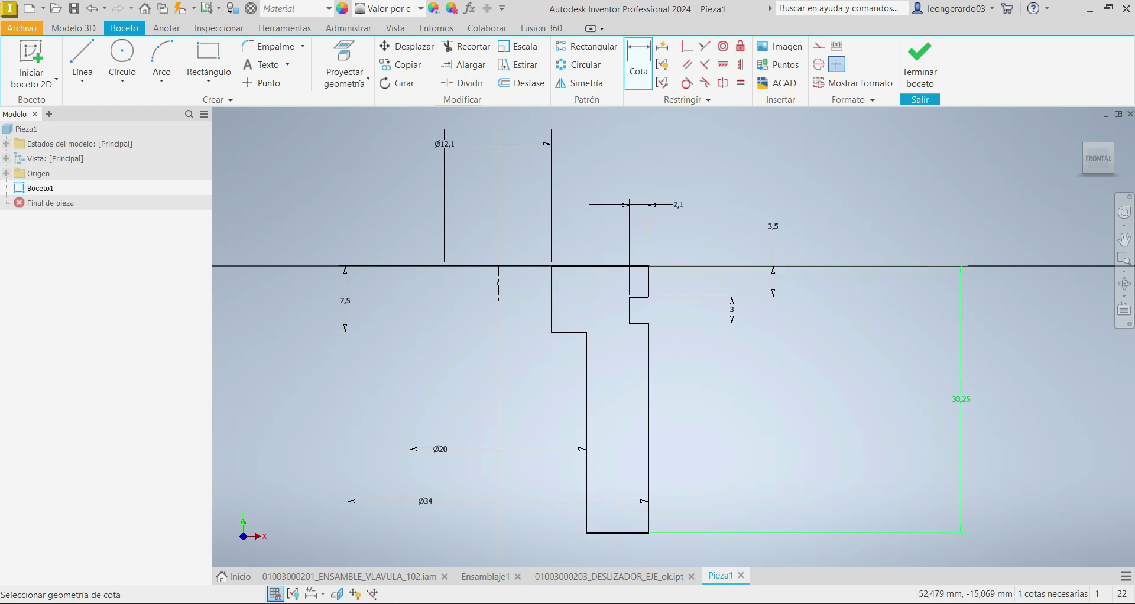
left_click(961, 399)
type("100")
key("Return")
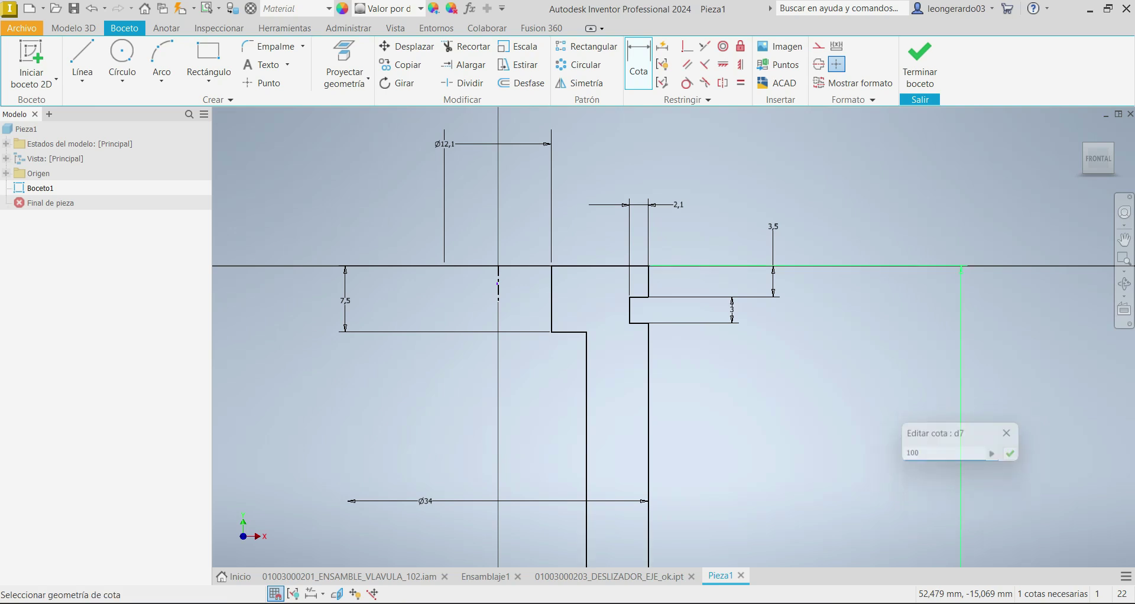
scroll(250, 197, "down", 2)
scroll(604, 287, "up", 1)
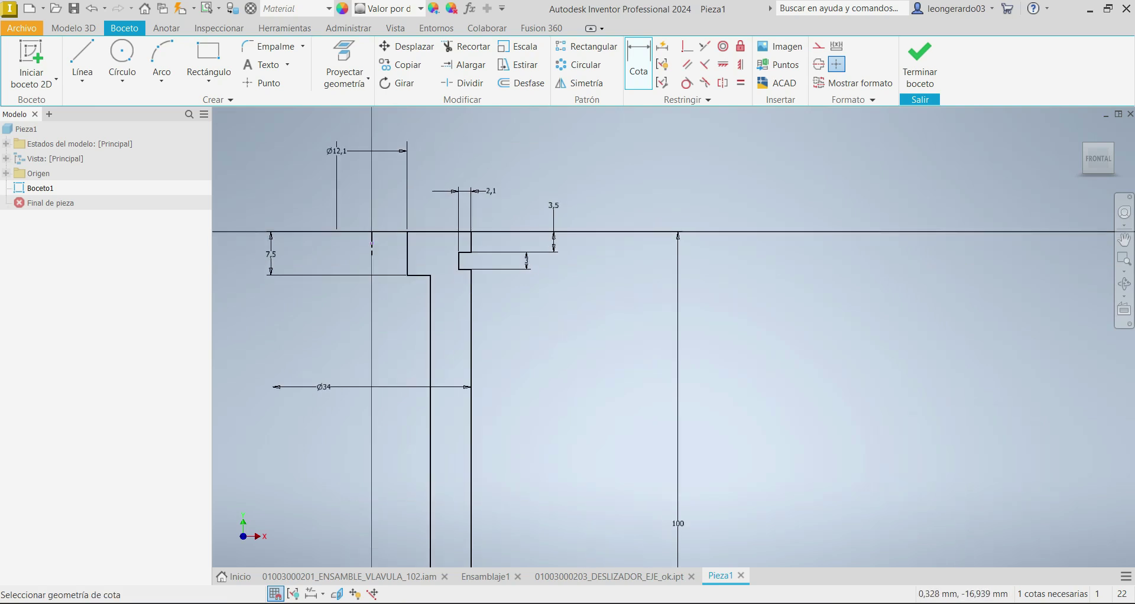
scroll(458, 338, "down", 8)
scroll(383, 382, "up", 6)
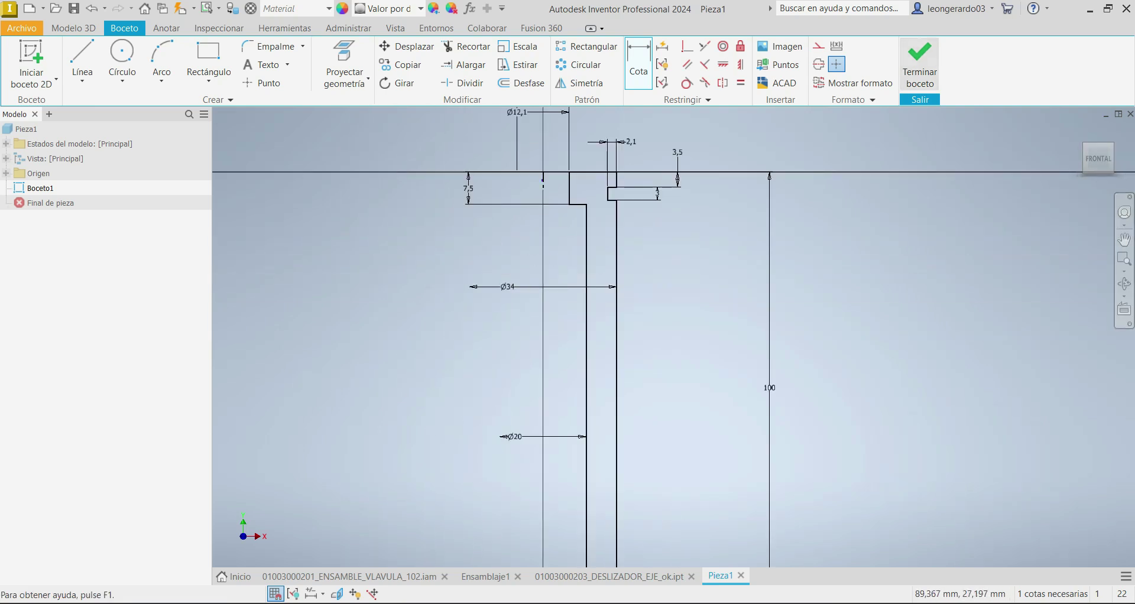
Finish the sketch and revolve the profile a full 360° around the centerline into a solid.
left_click(919, 64)
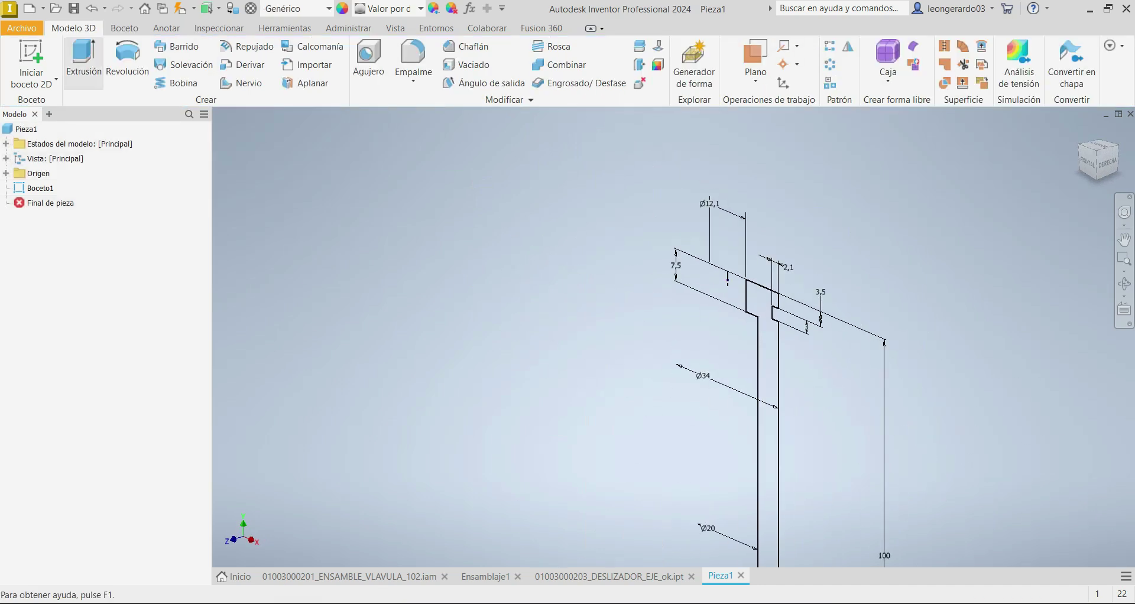
key("r")
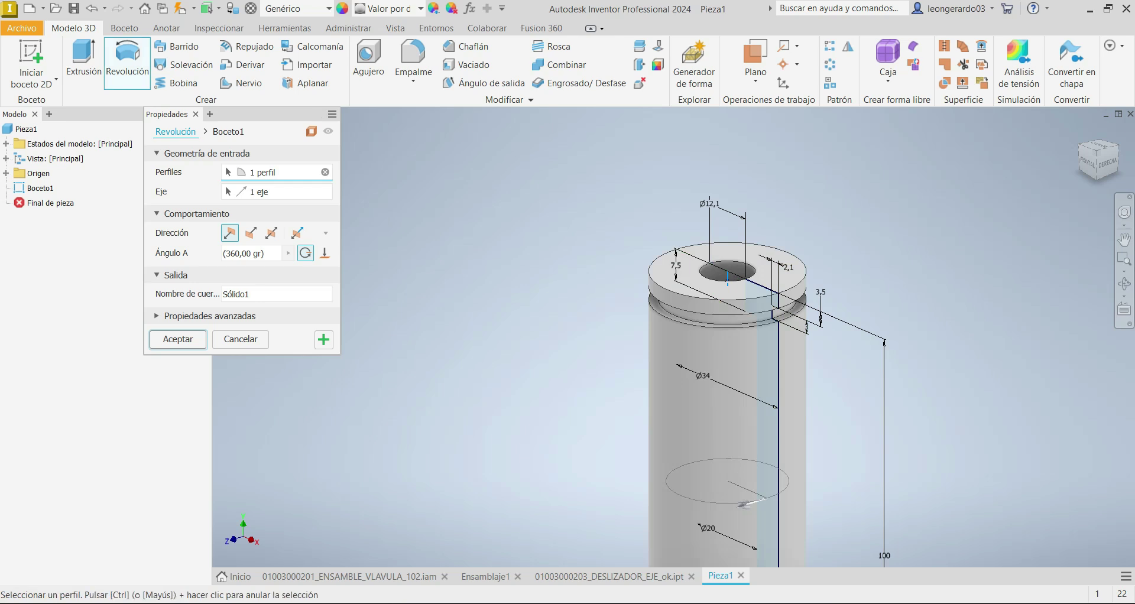
scroll(802, 330, "up", 3)
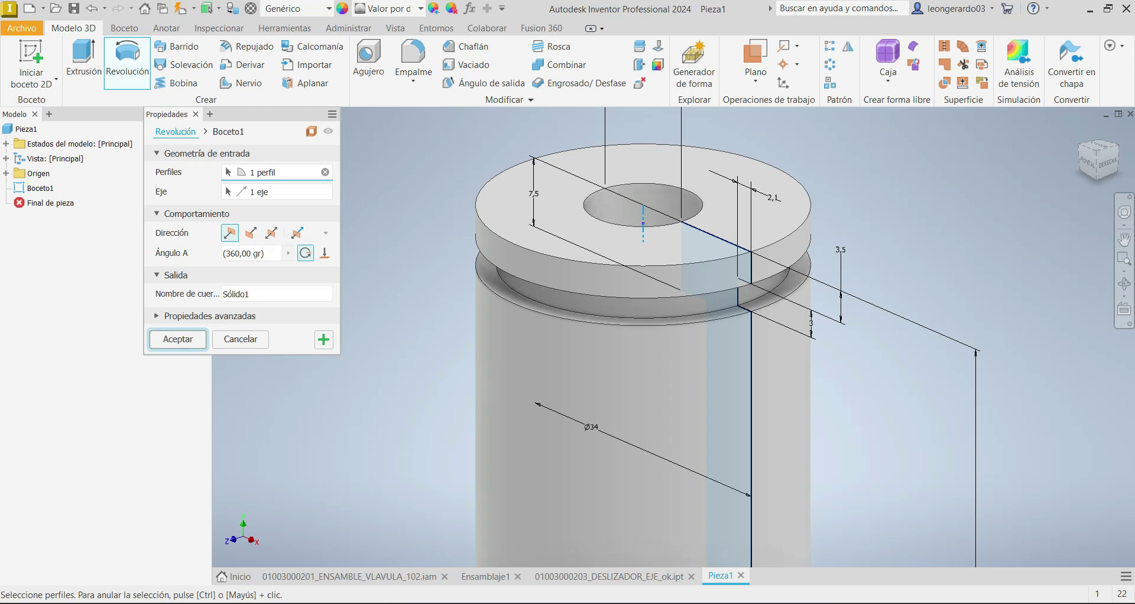
left_click(177, 339)
scroll(456, 289, "down", 5)
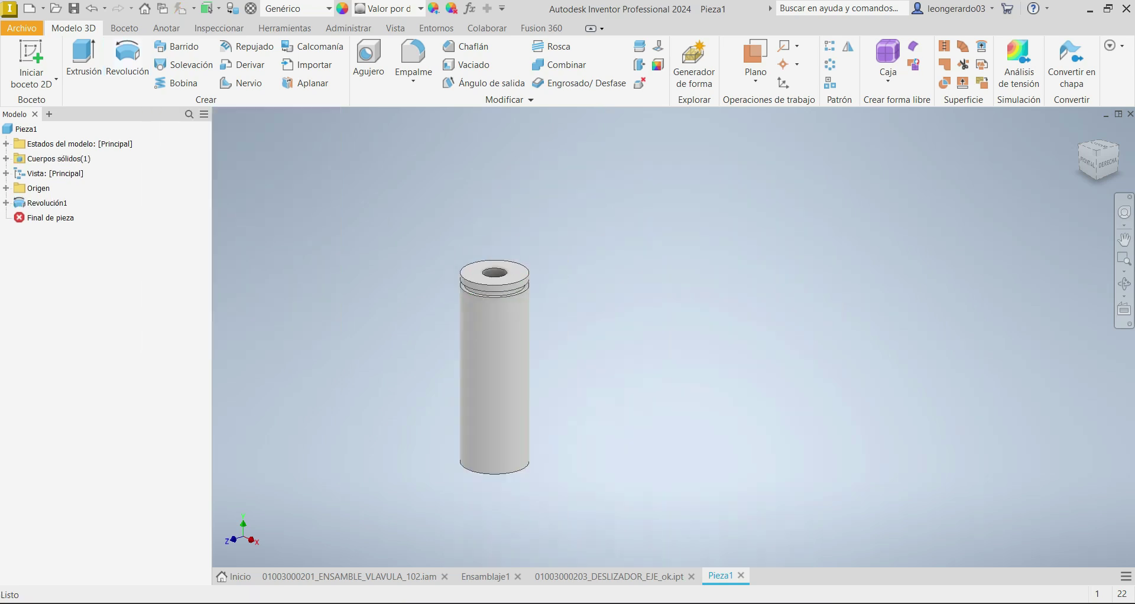
scroll(464, 327, "up", 3)
key("F6")
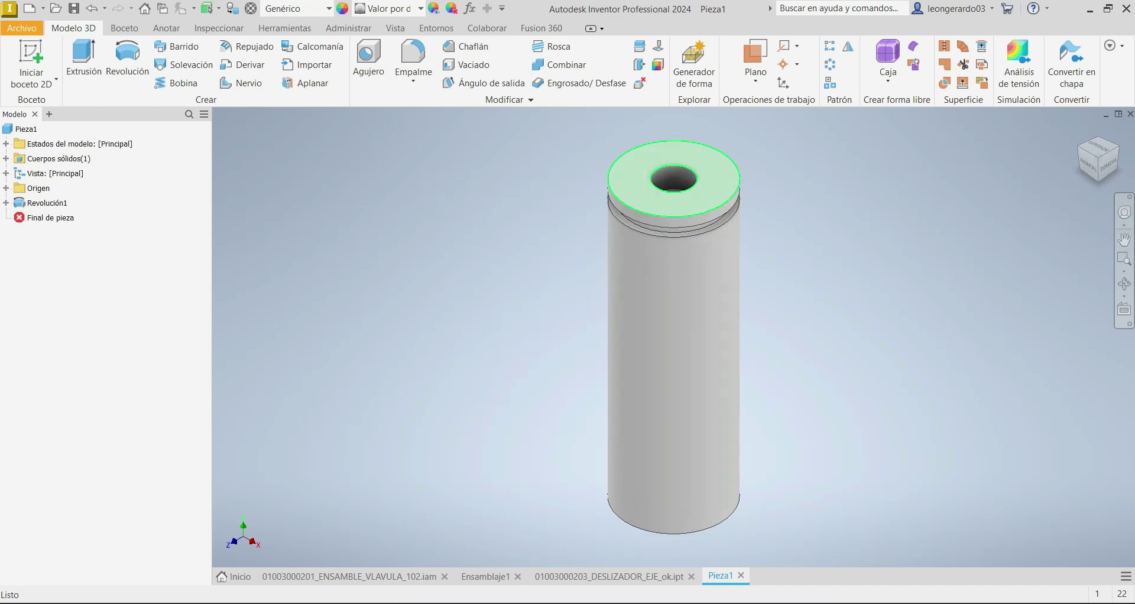
Start a sketch on the cylinder's top face and draw a construction circle about 25.6 mm in diameter, centered on the origin.
left_click(609, 575)
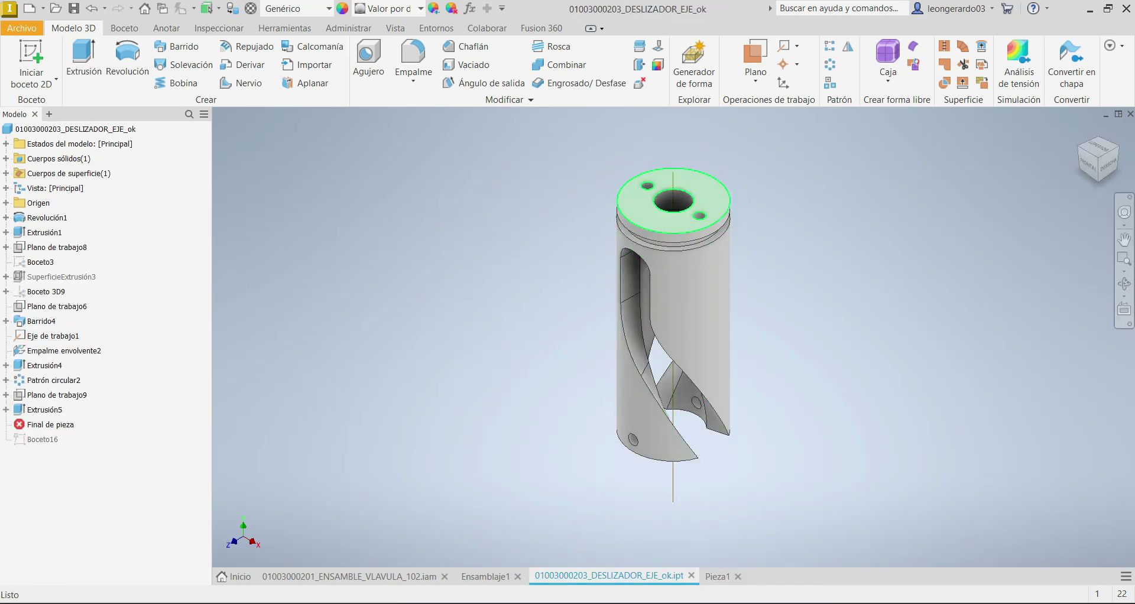
left_click(719, 575)
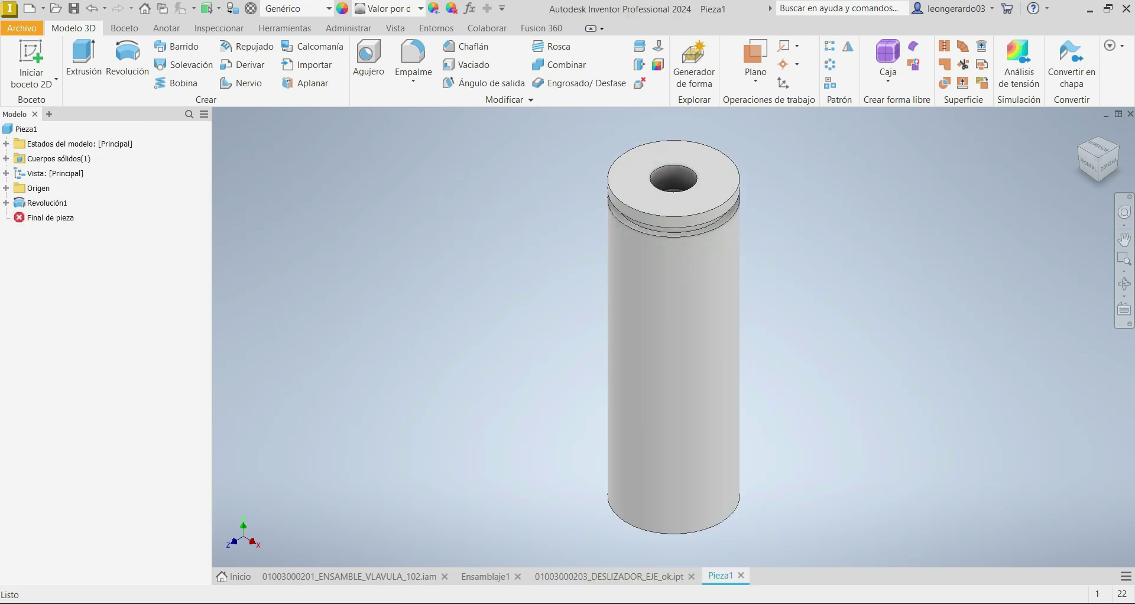
left_click(31, 59)
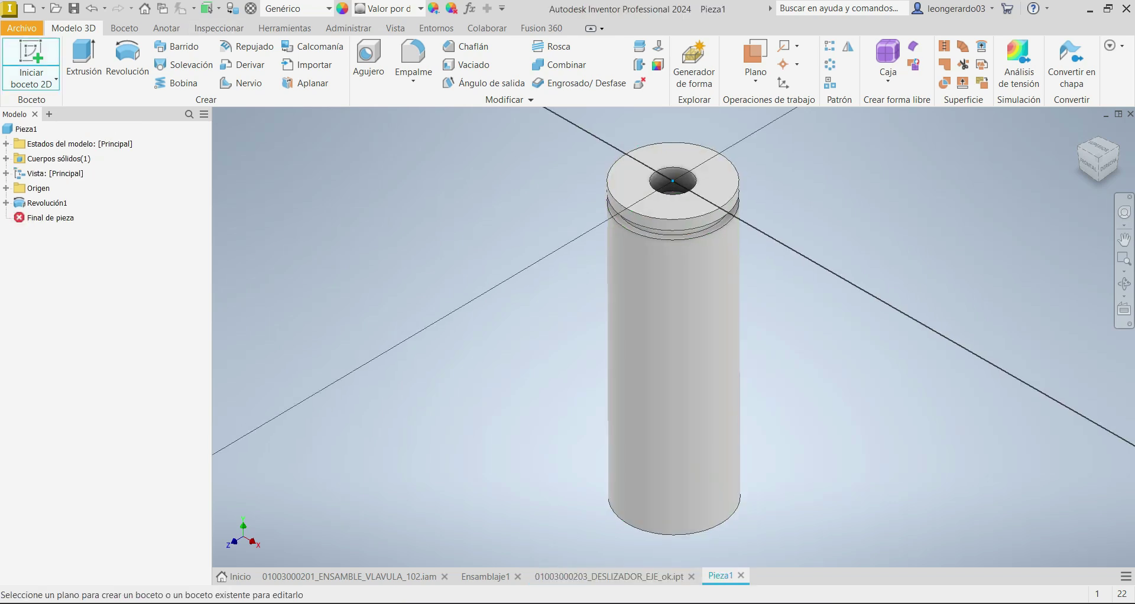
left_click(637, 191)
left_click(122, 53)
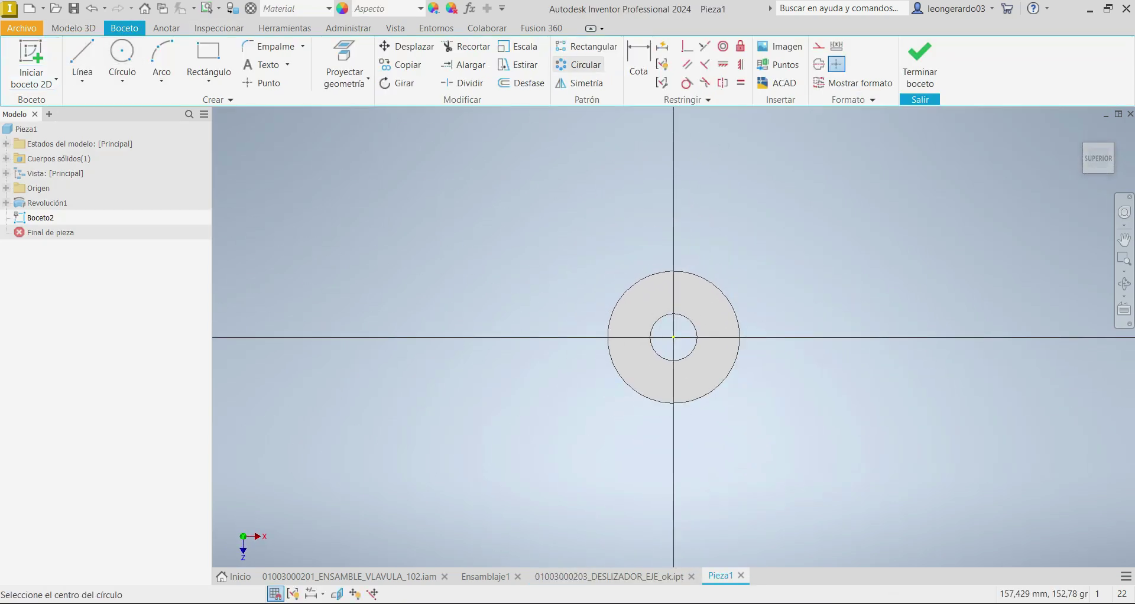
left_click(673, 337)
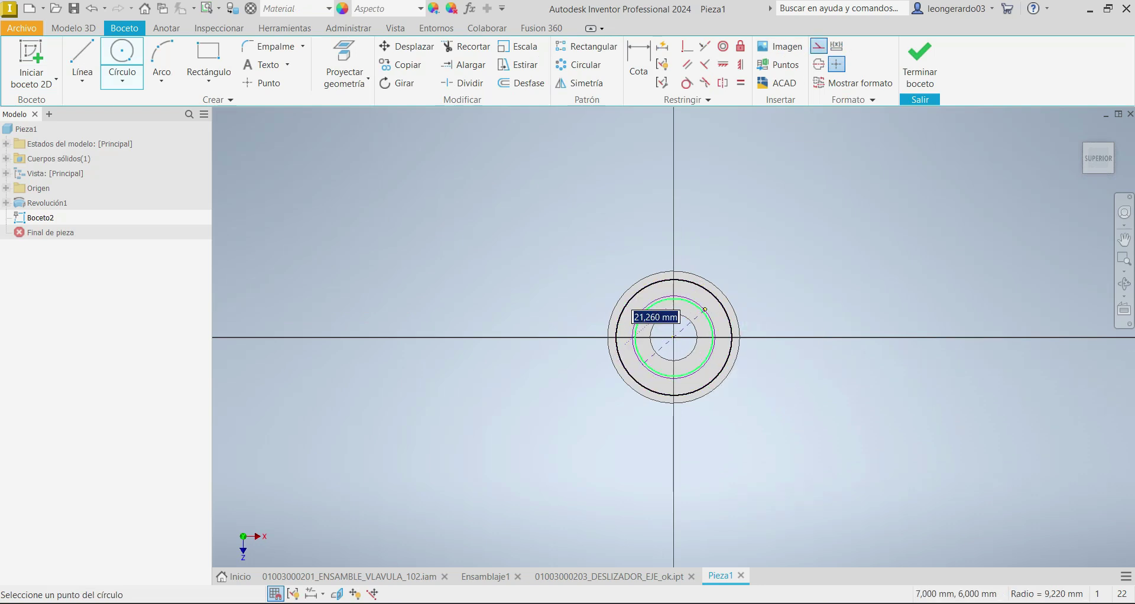
left_click(703, 311)
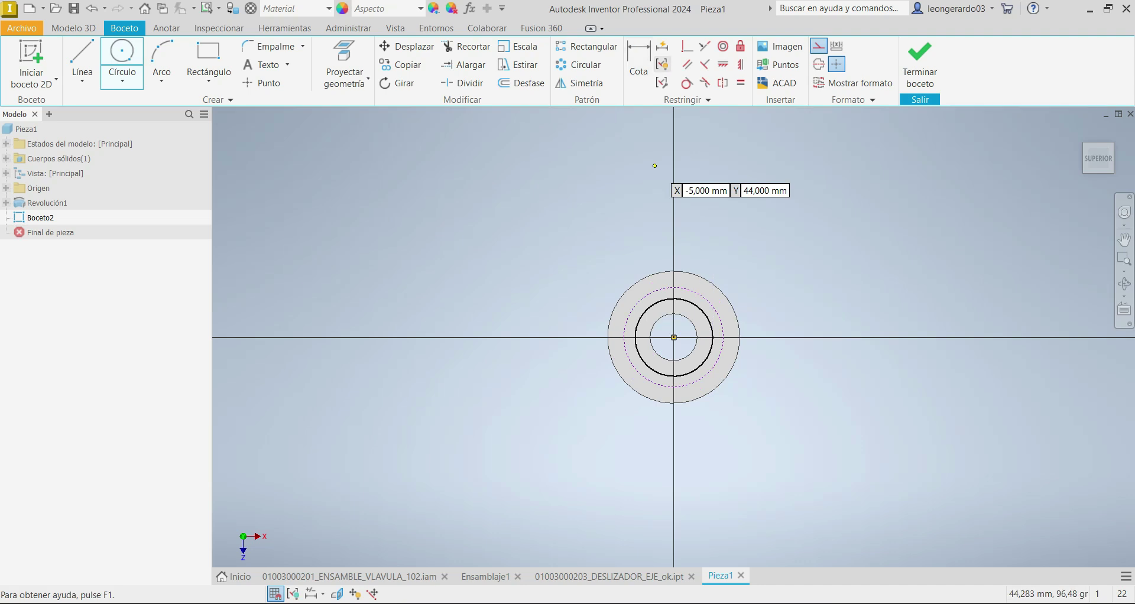
Set the construction circle's diameter to 22 mm.
left_click(638, 59)
left_click(854, 273)
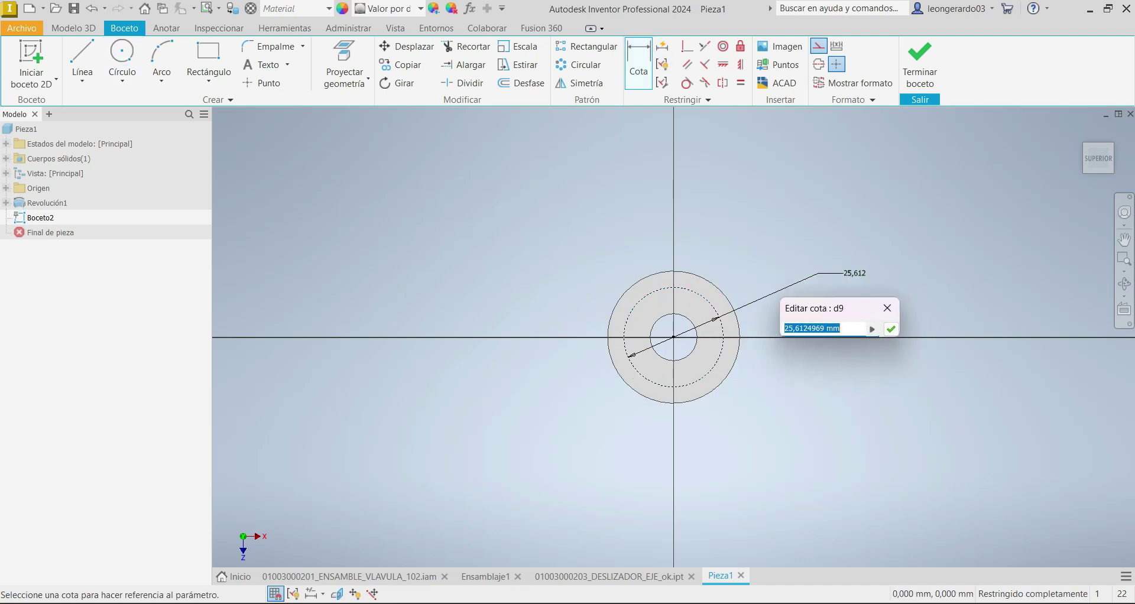
type("22")
key("Return")
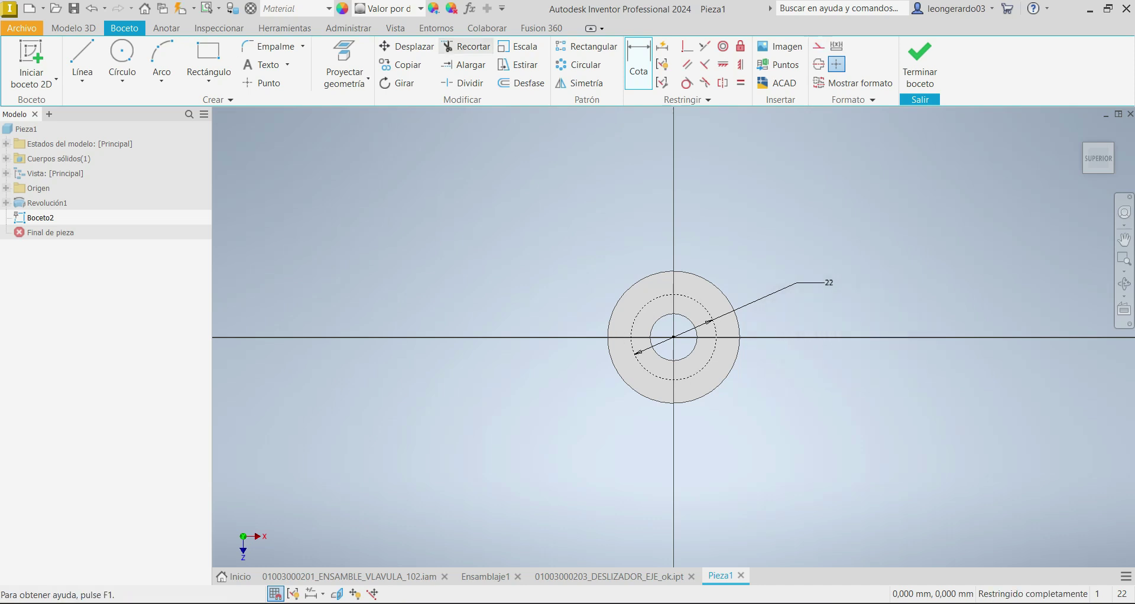
Draw two small circles, about 4.5 mm and 4.9 mm in diameter, centered where the construction circle crosses the vertical axis above and below the origin.
left_click(121, 59)
scroll(705, 307, "up", 3)
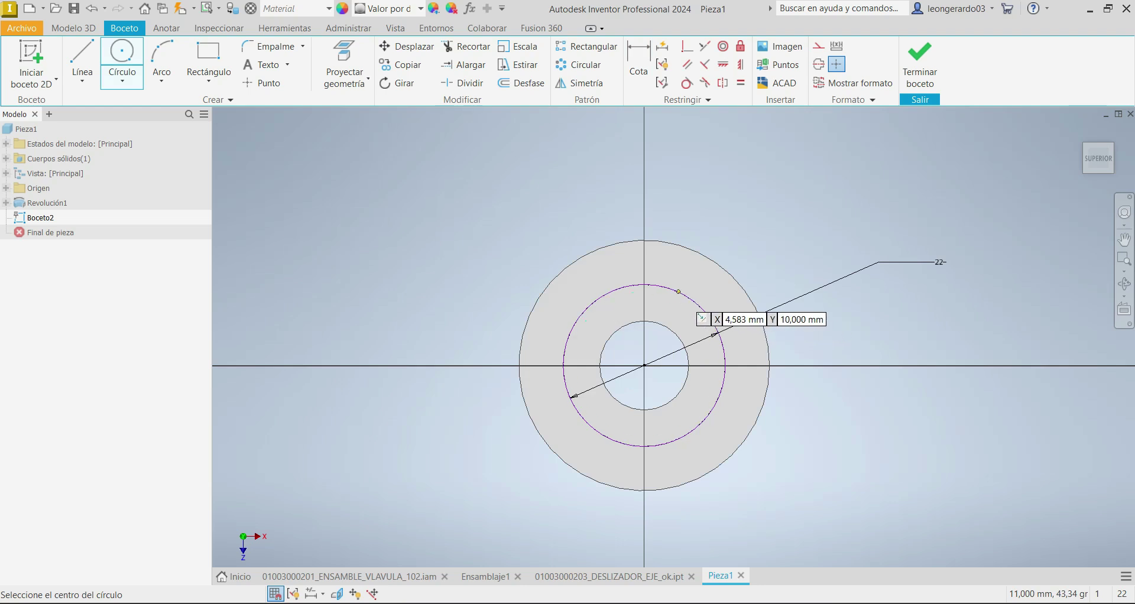
left_click(645, 285)
left_click(660, 276)
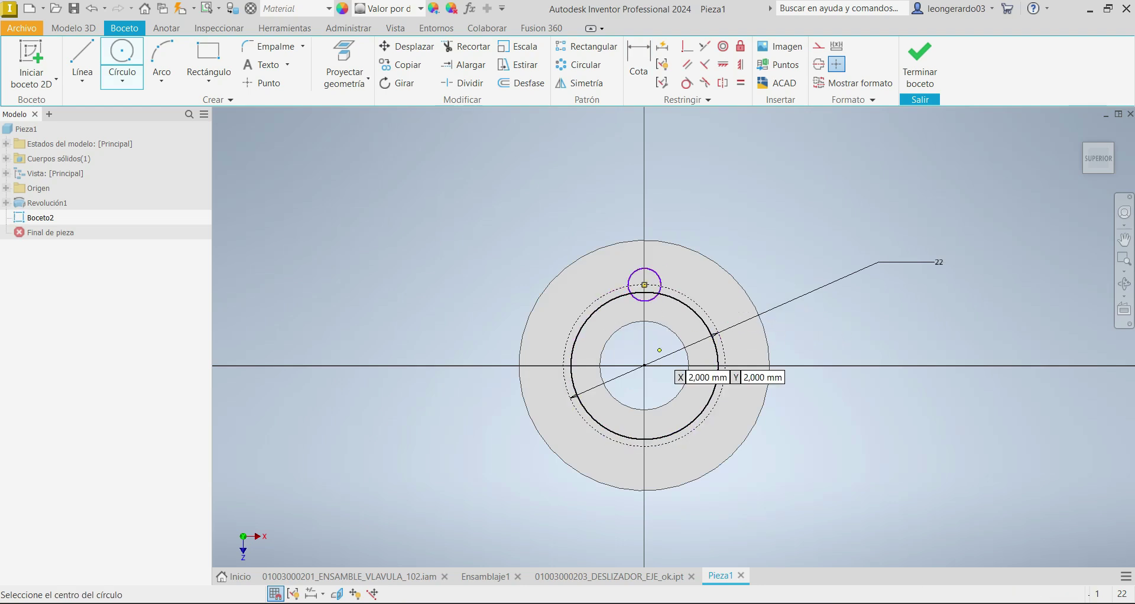
left_click(644, 446)
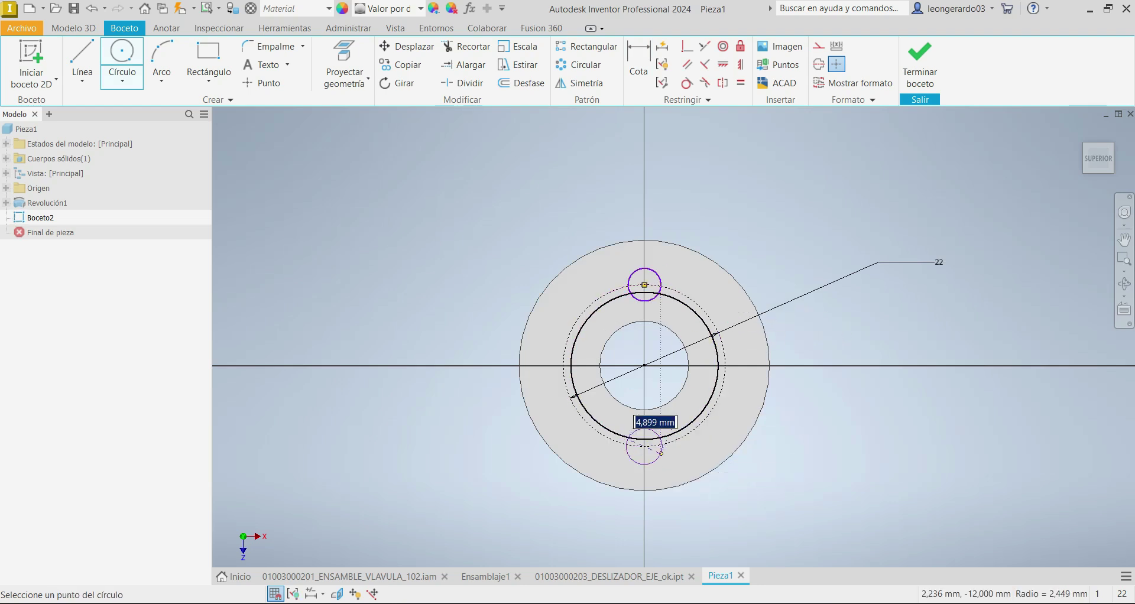
left_click(661, 454)
Dimension the upper small circle's diameter at 4 mm.
left_click(638, 62)
left_click(656, 273)
left_click(830, 227)
left_click(830, 227)
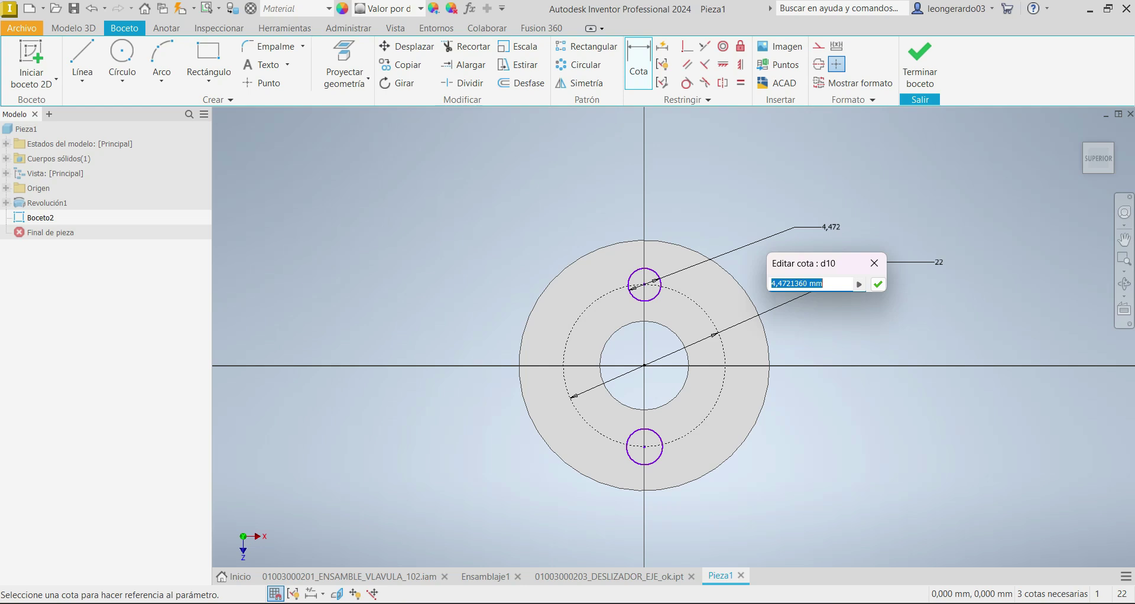
type("4")
key("Return")
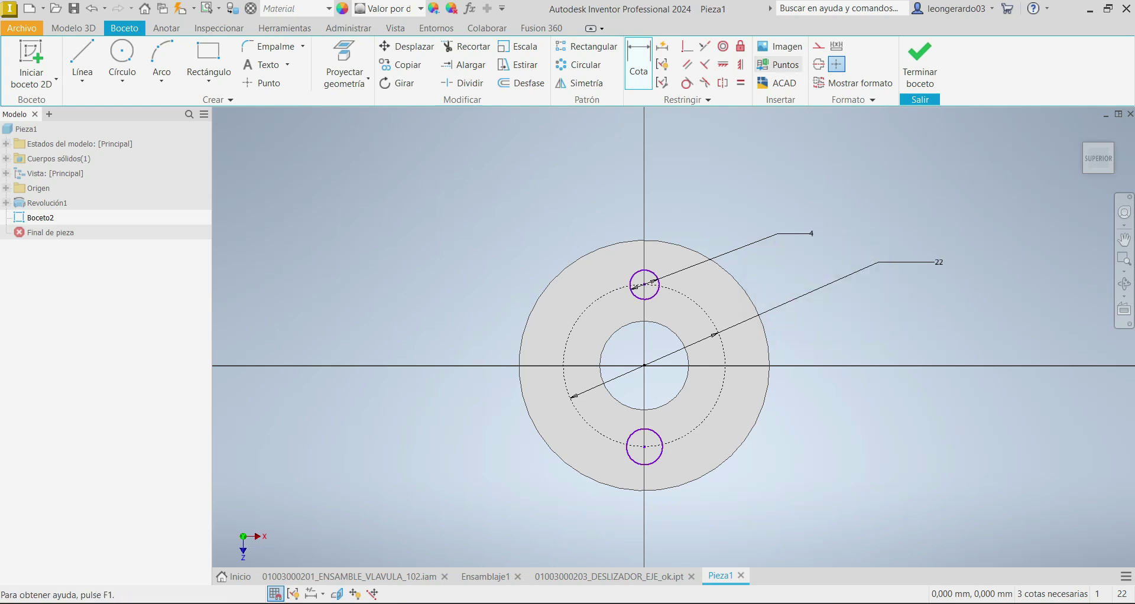
Make the lower small circle equal in size to the upper one with an Equal constraint.
left_click(741, 82)
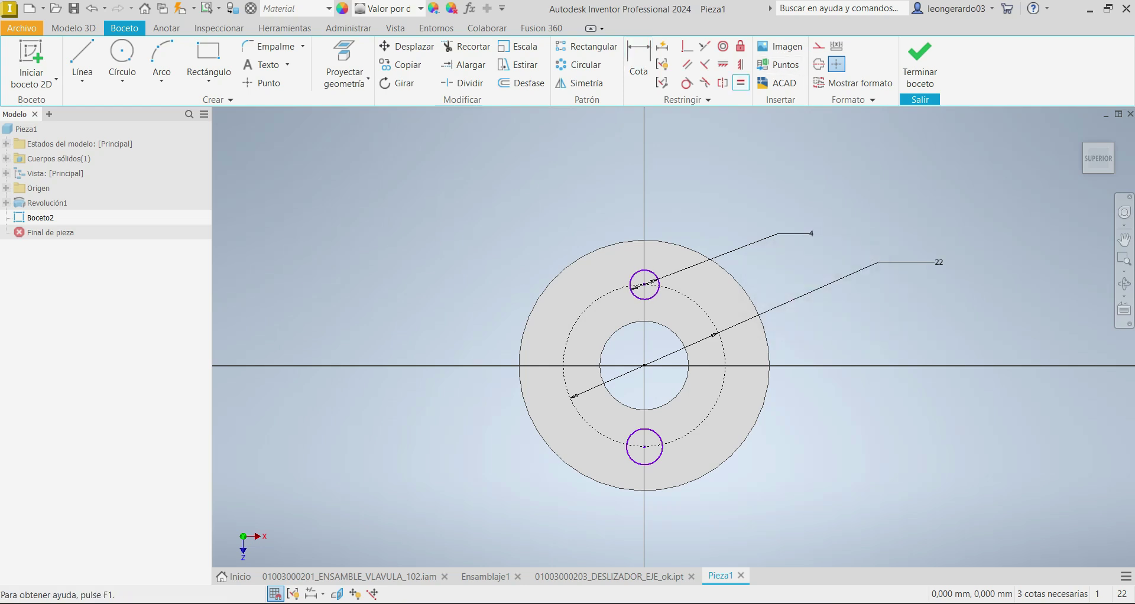
left_click(658, 274)
left_click(627, 444)
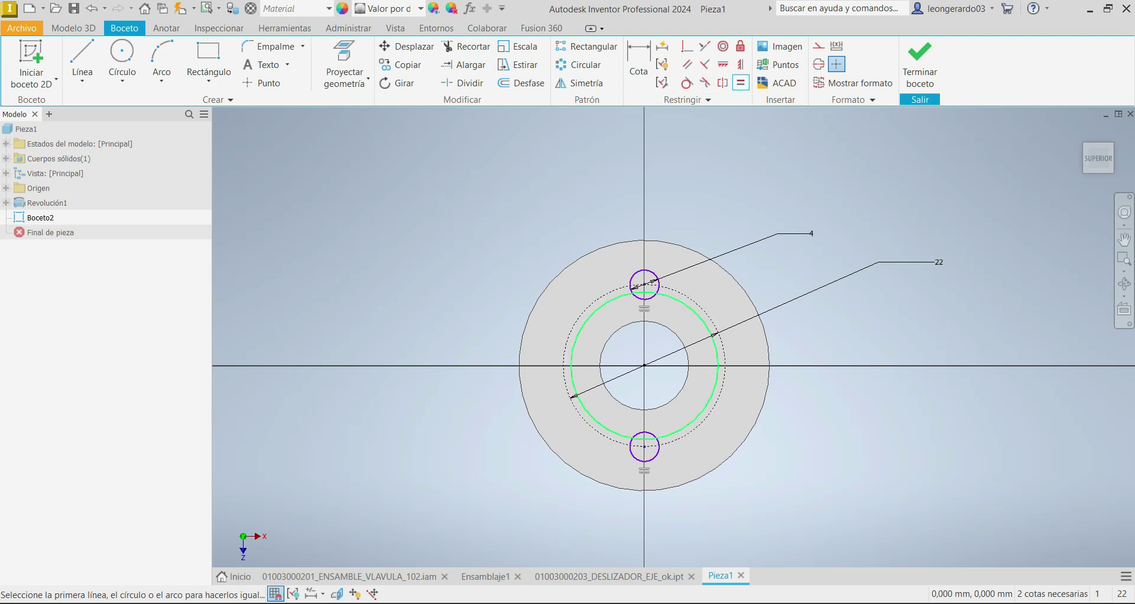
key("Escape")
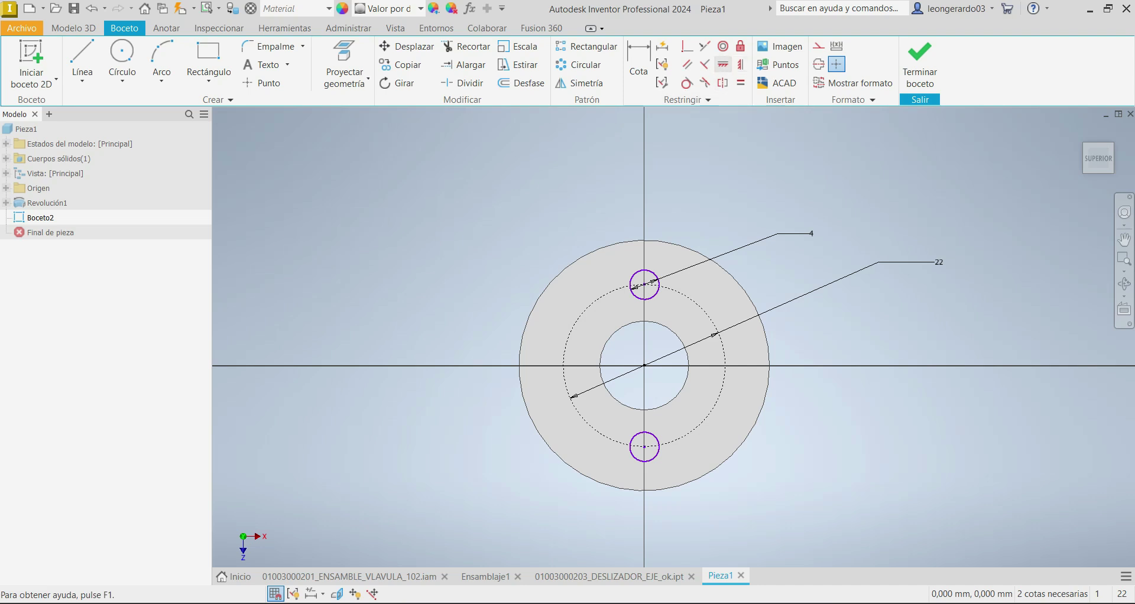
Try a horizontal constraint between the upper small circle's center and the origin, and undo it.
left_click(722, 64)
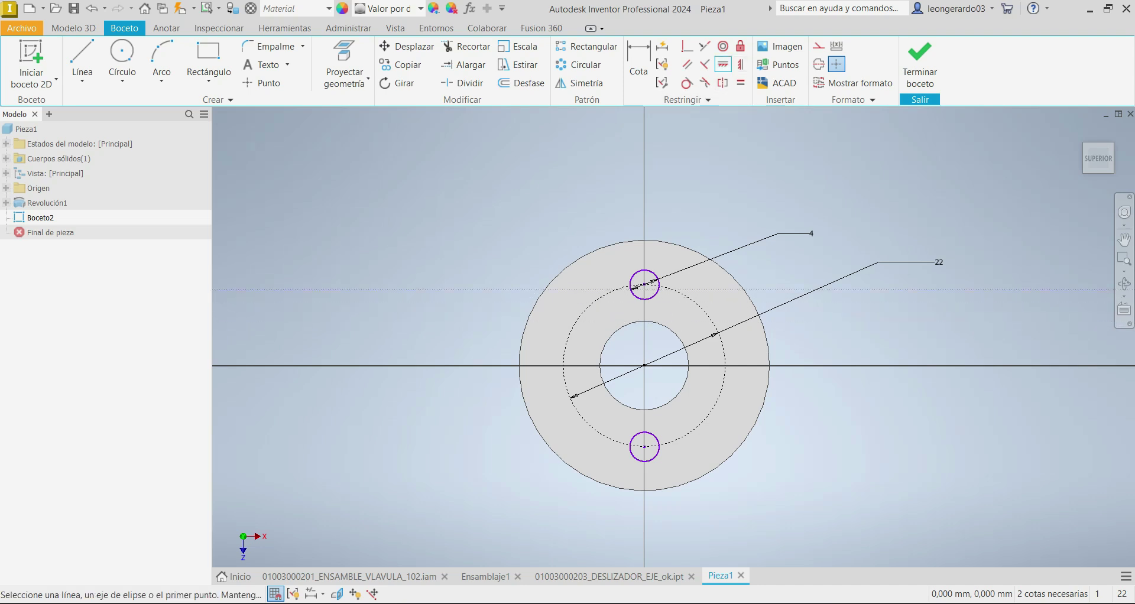
left_click(644, 285)
left_click(644, 365)
key("ctrl+z")
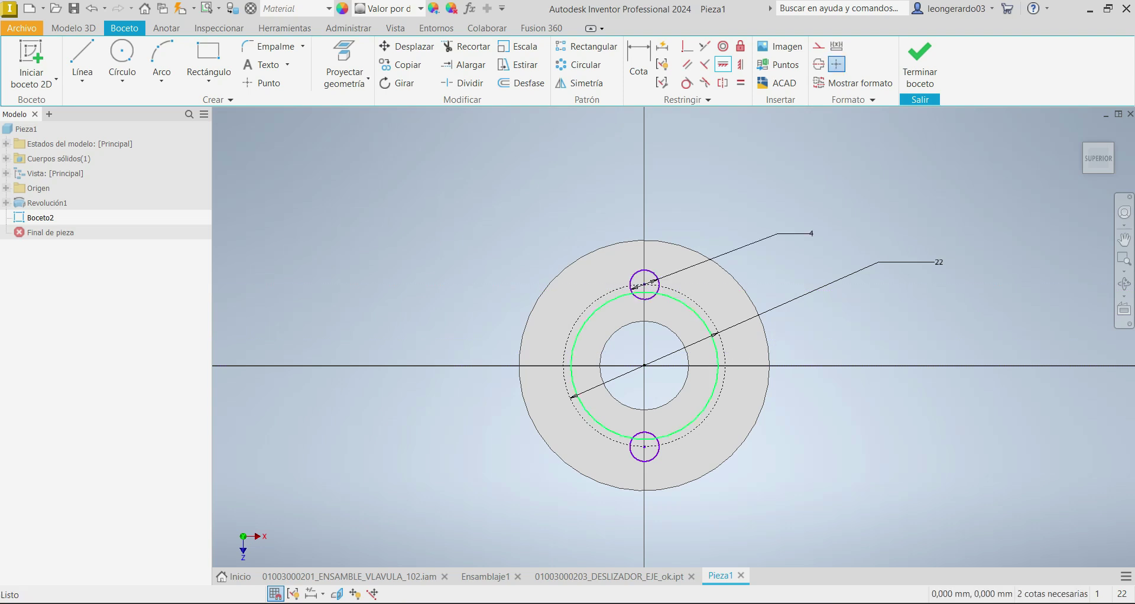
Constrain the centers of both small circles vertically to the sketch origin.
left_click(740, 64)
left_click(644, 285)
left_click(644, 365)
left_click(644, 447)
left_click(644, 365)
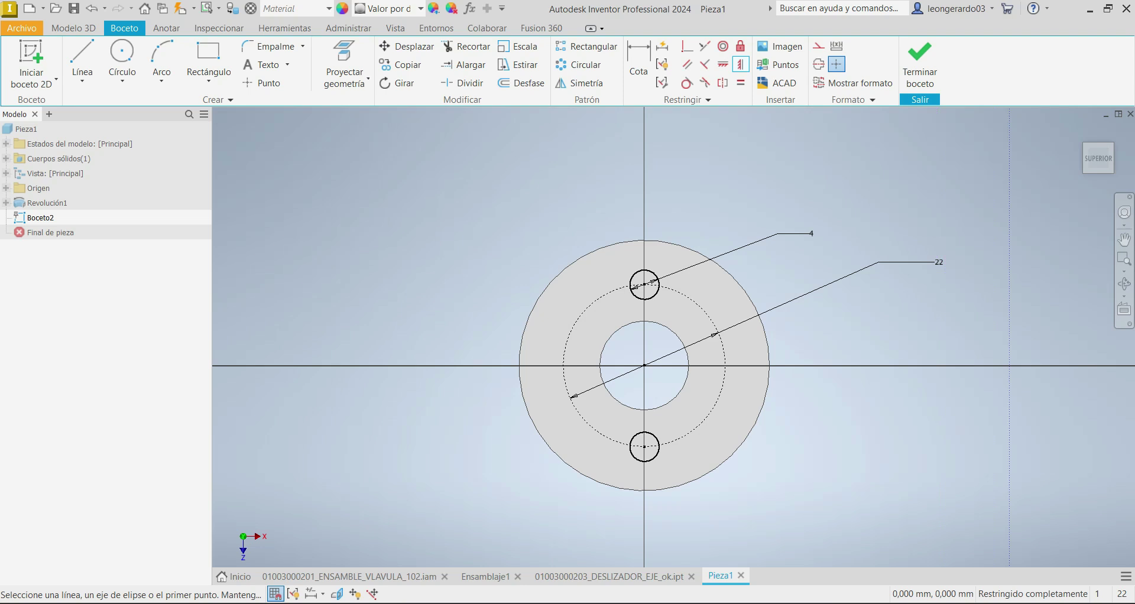
Finish the sketch and cut both small circles 4 mm deep into the top face with Extrude.
left_click(920, 65)
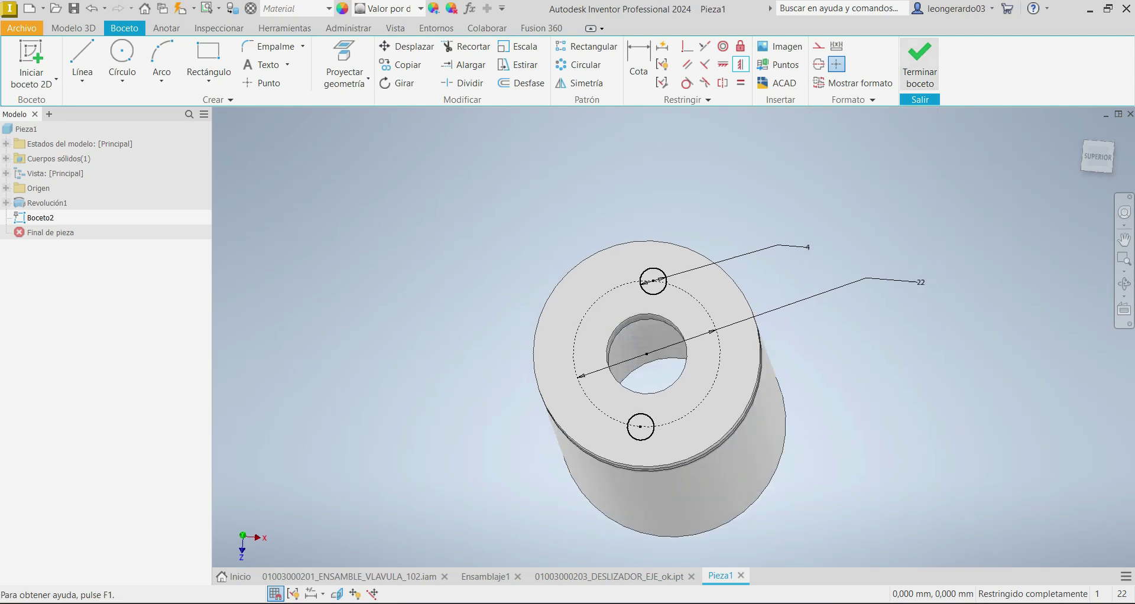
key("e")
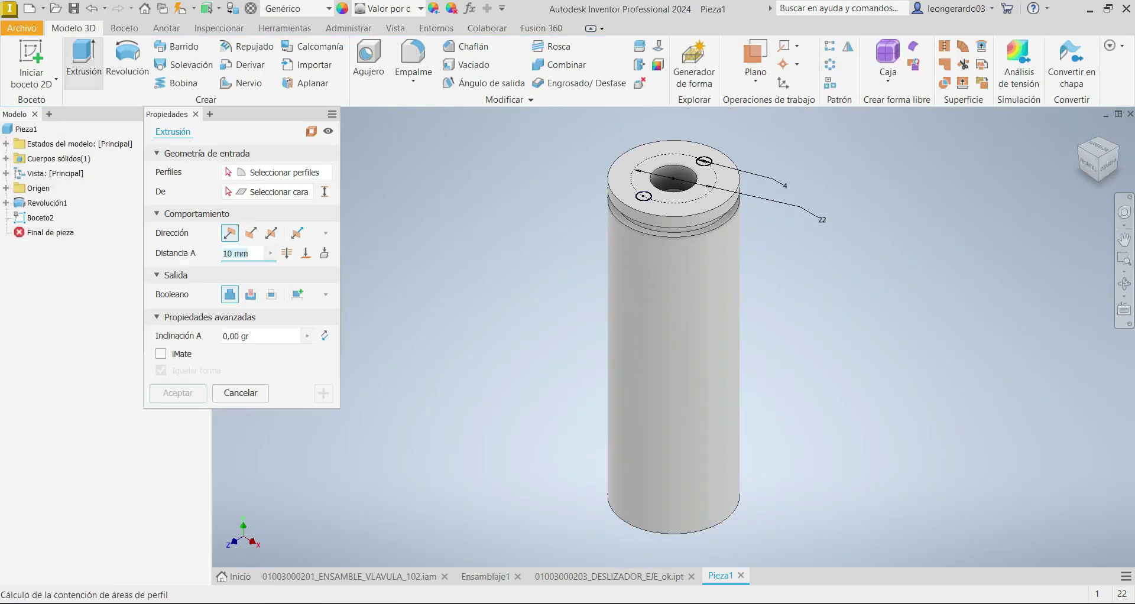
scroll(700, 153, "down", 5)
left_click(713, 184)
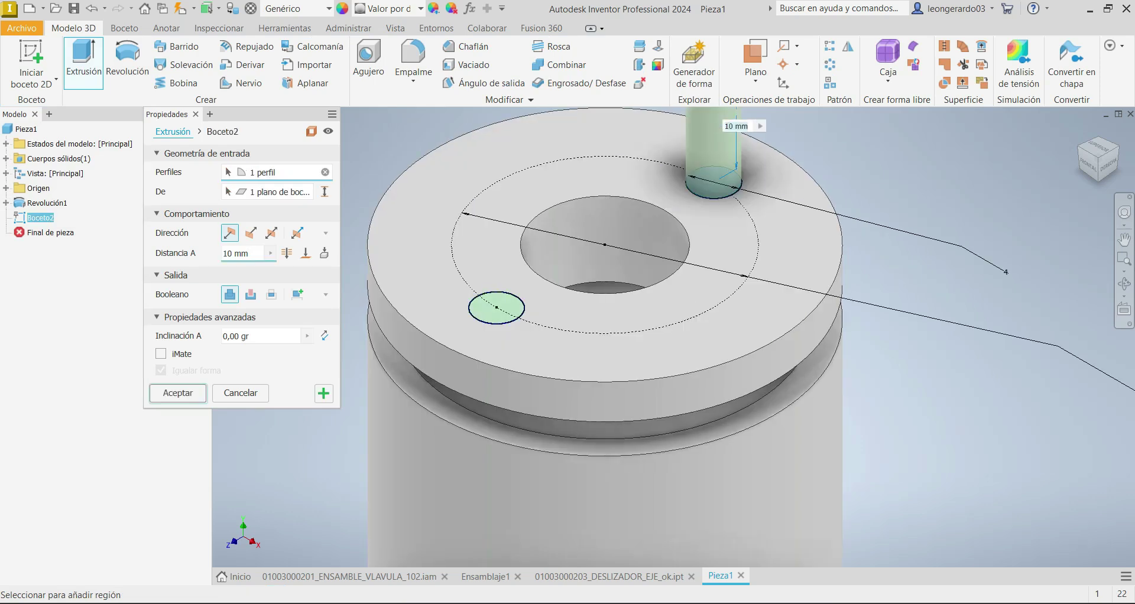
left_click(498, 308)
left_click(251, 294)
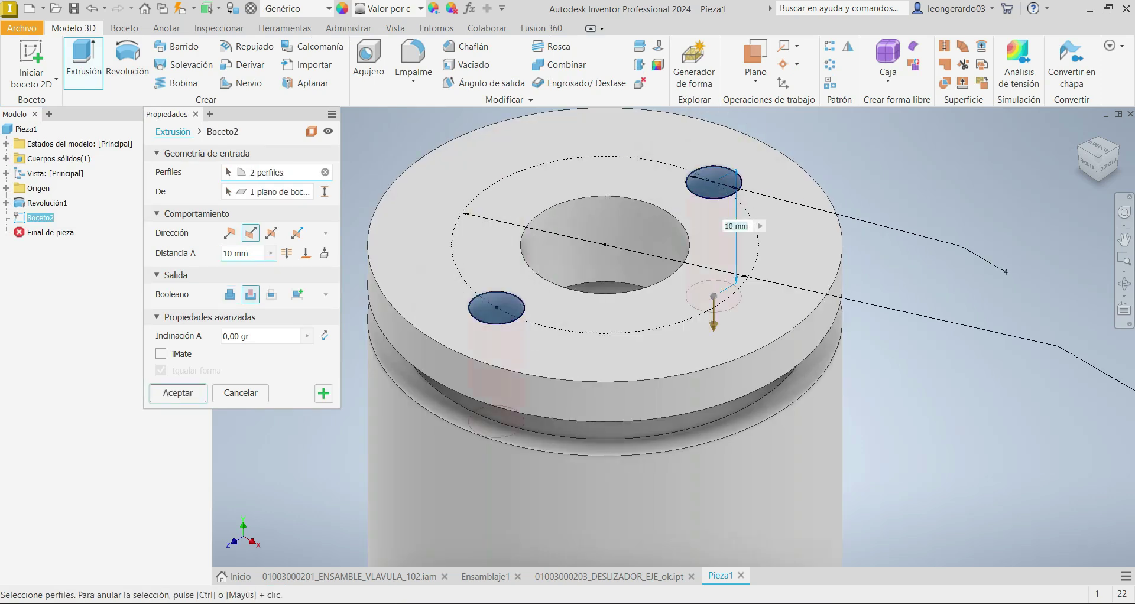
type("4")
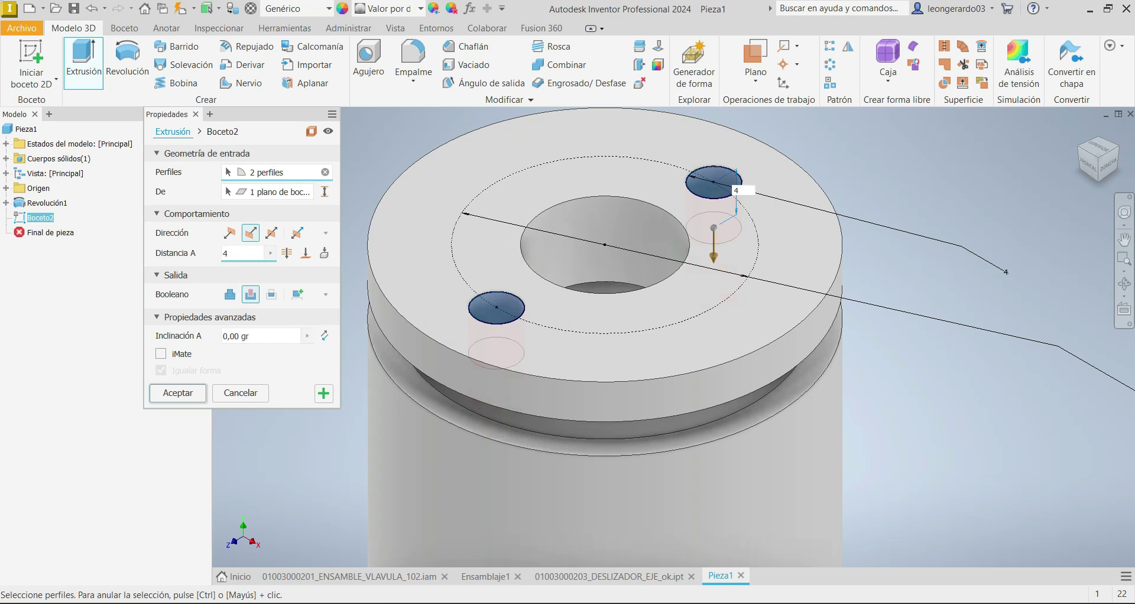
key("Return")
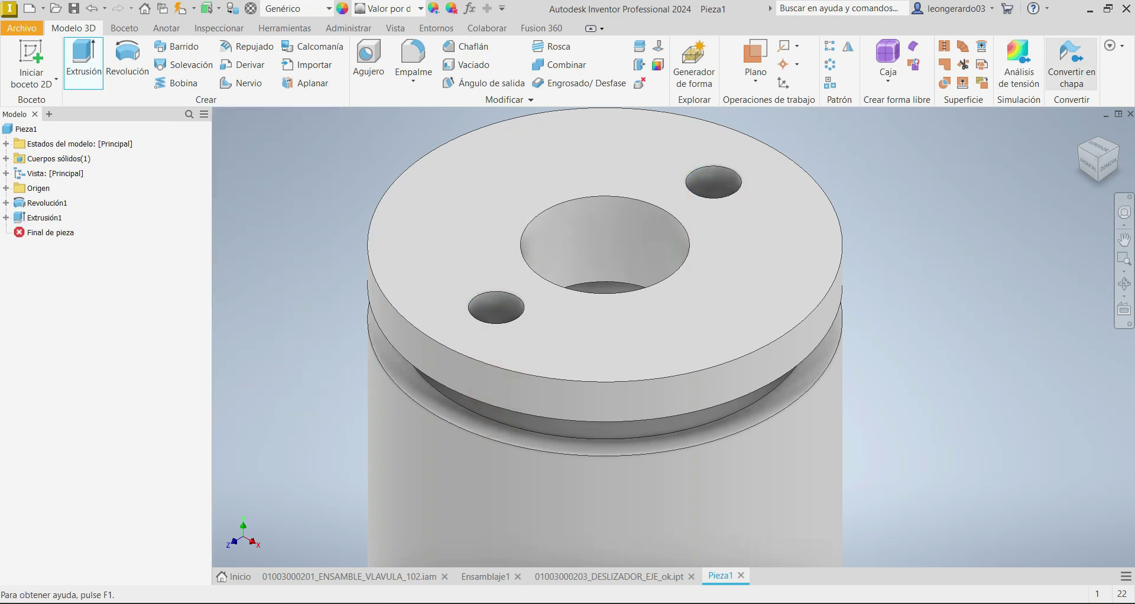
Turn on the visibility of the part's origin XY plane.
key("Home")
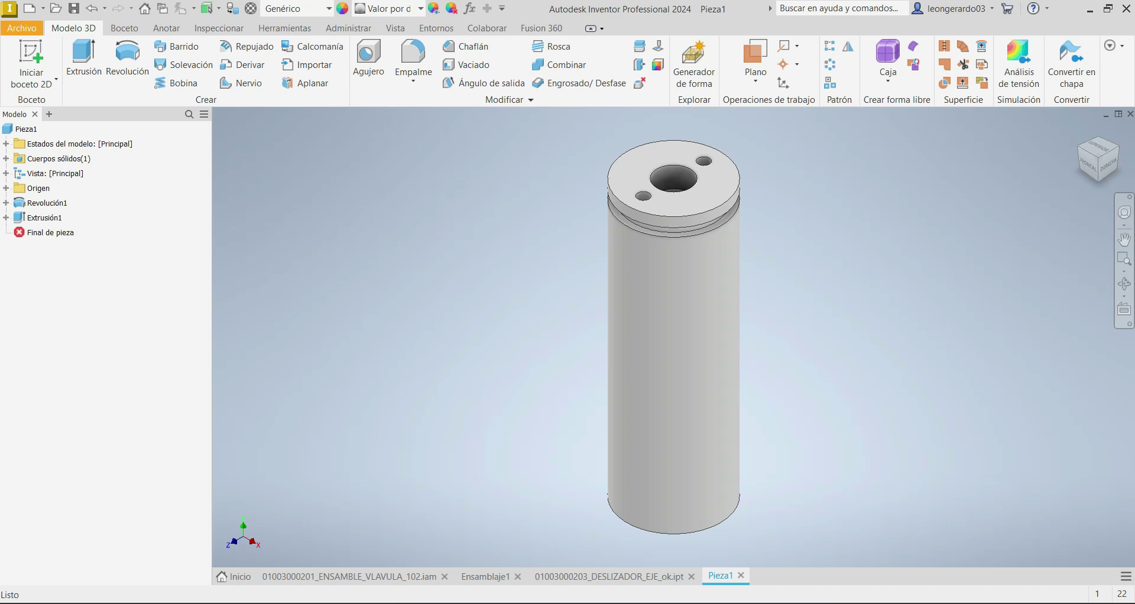
left_click(6, 187)
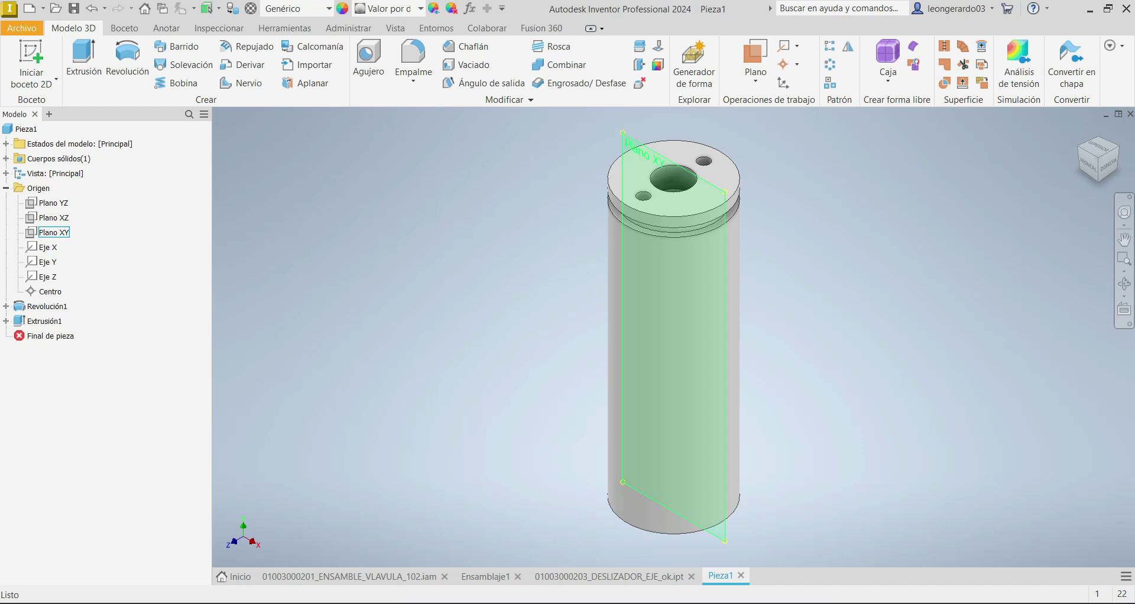
right_click(54, 232)
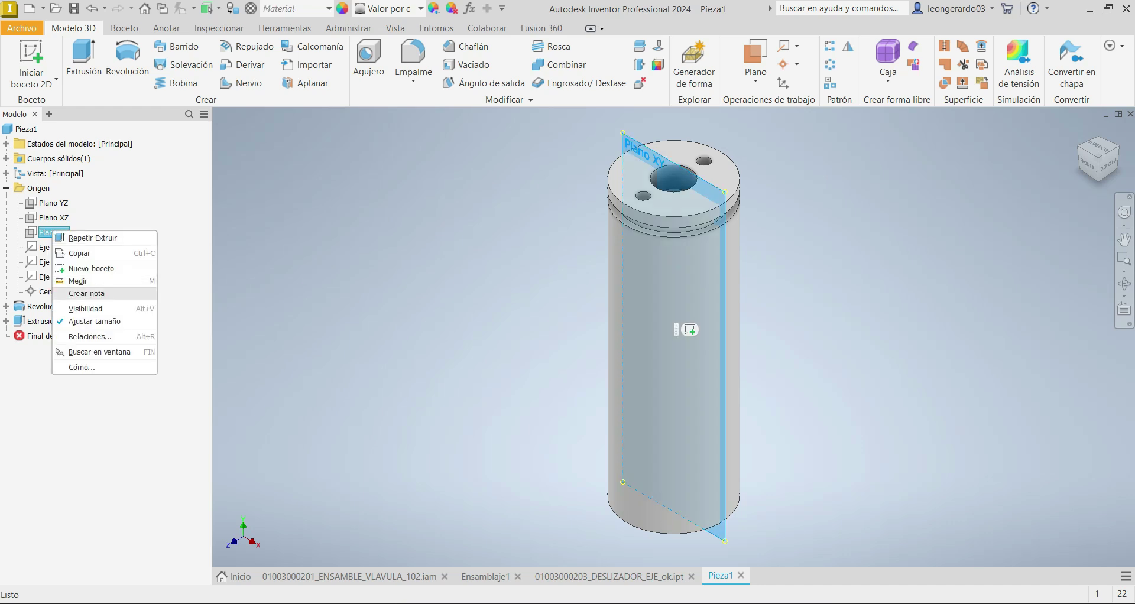
left_click(86, 309)
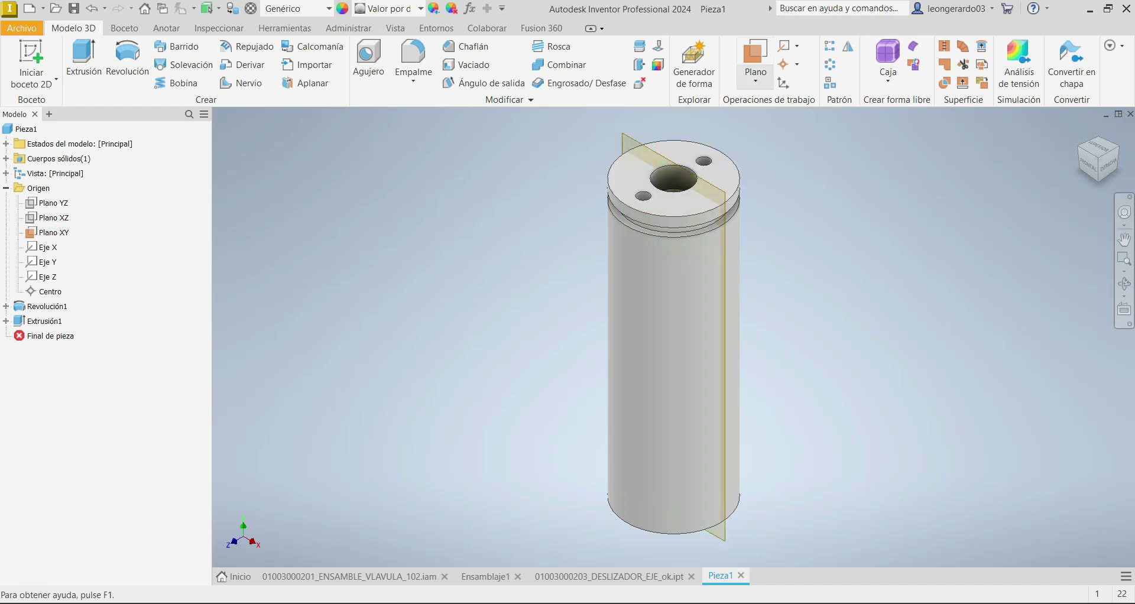
Create a work plane at 69.4 degrees to the XY plane, rotated about the Y axis.
left_click(756, 77)
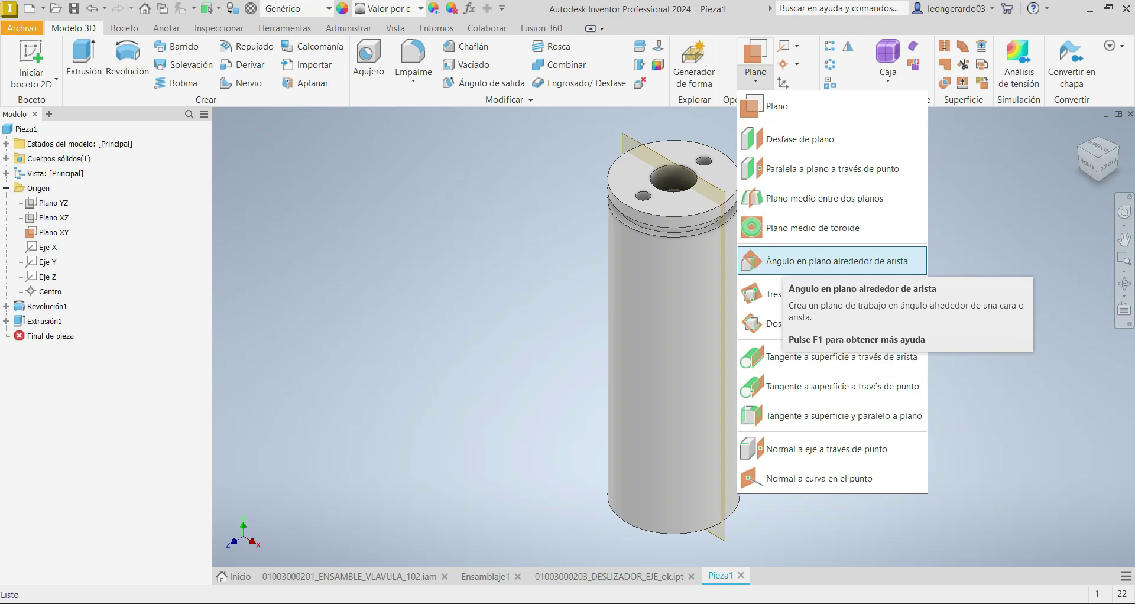
left_click(786, 263)
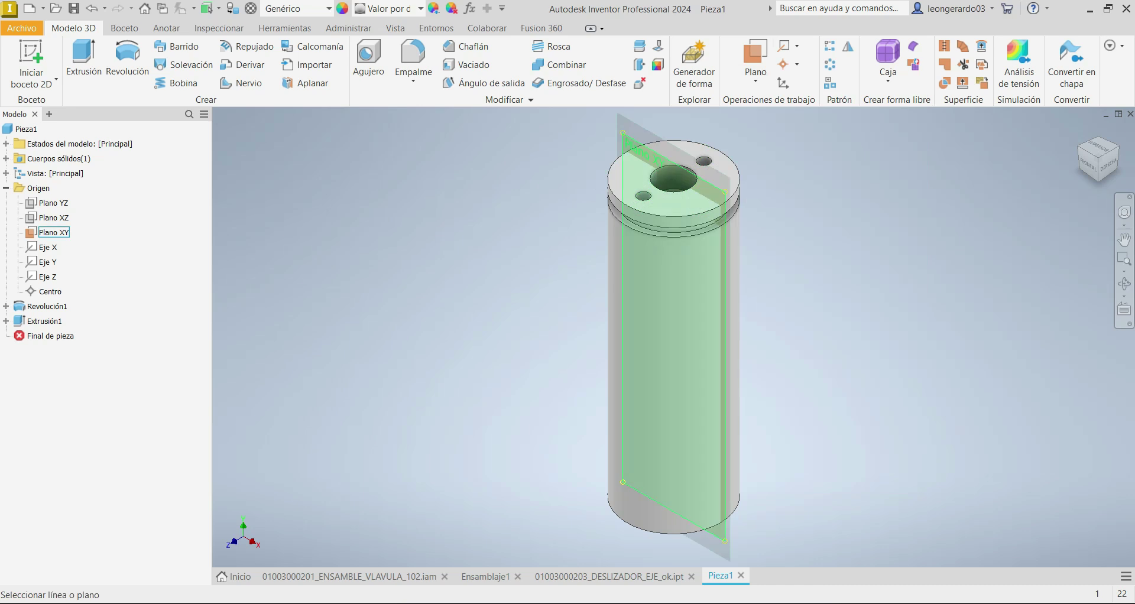
left_click(53, 232)
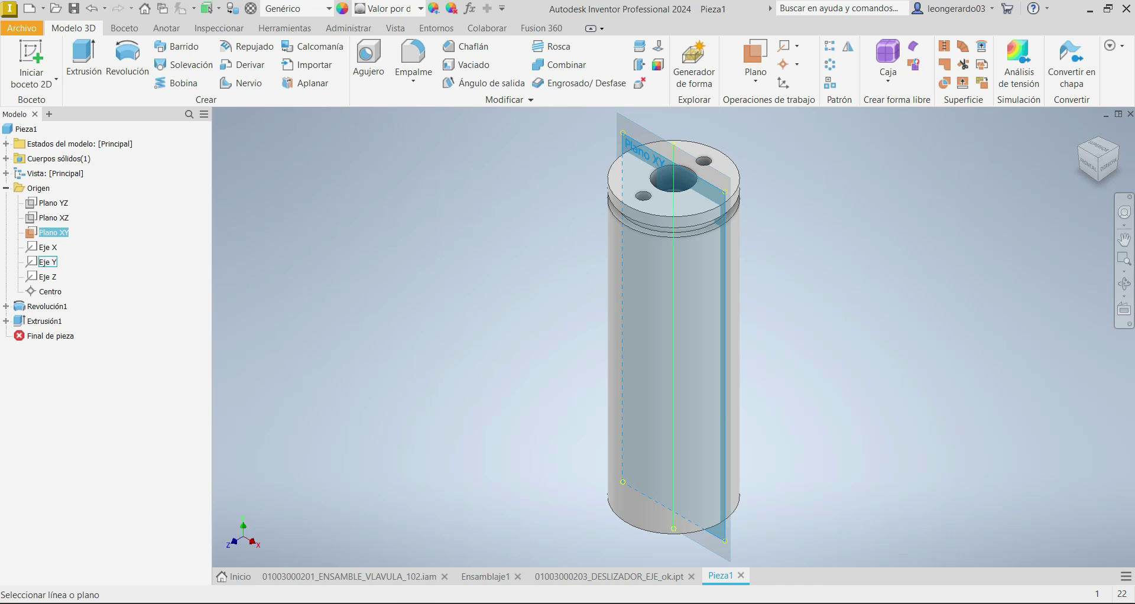
left_click(49, 262)
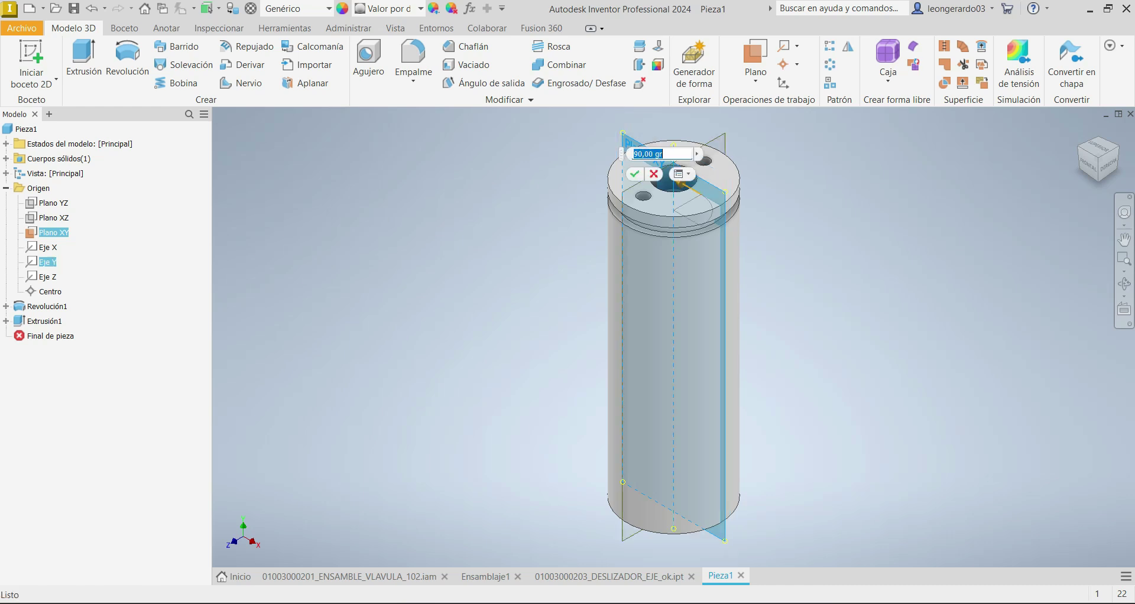
scroll(647, 136, "up", 1)
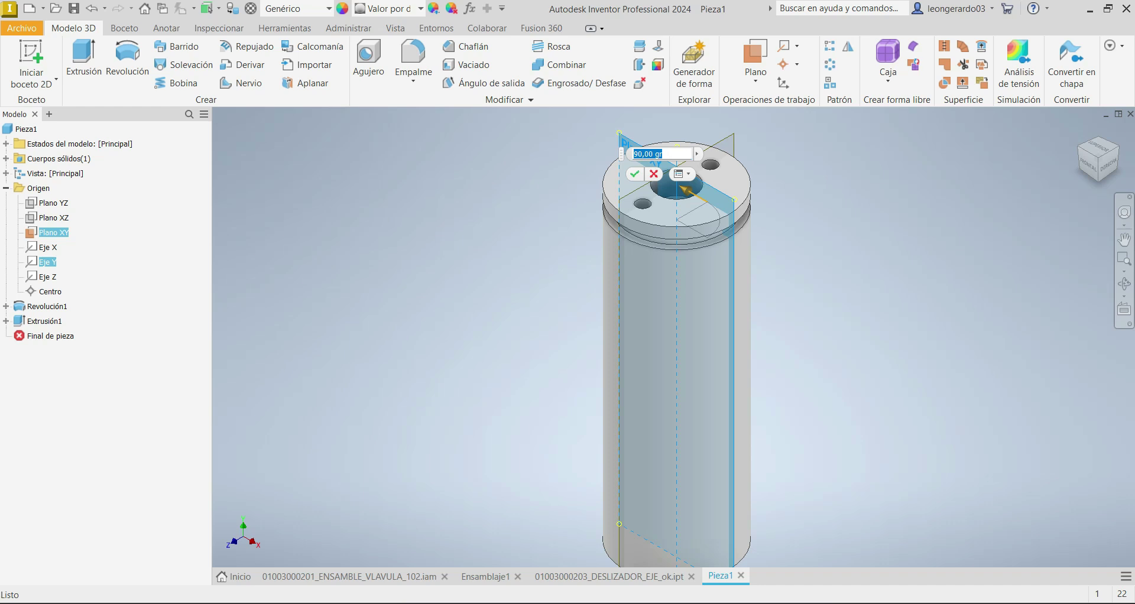
type("69.4")
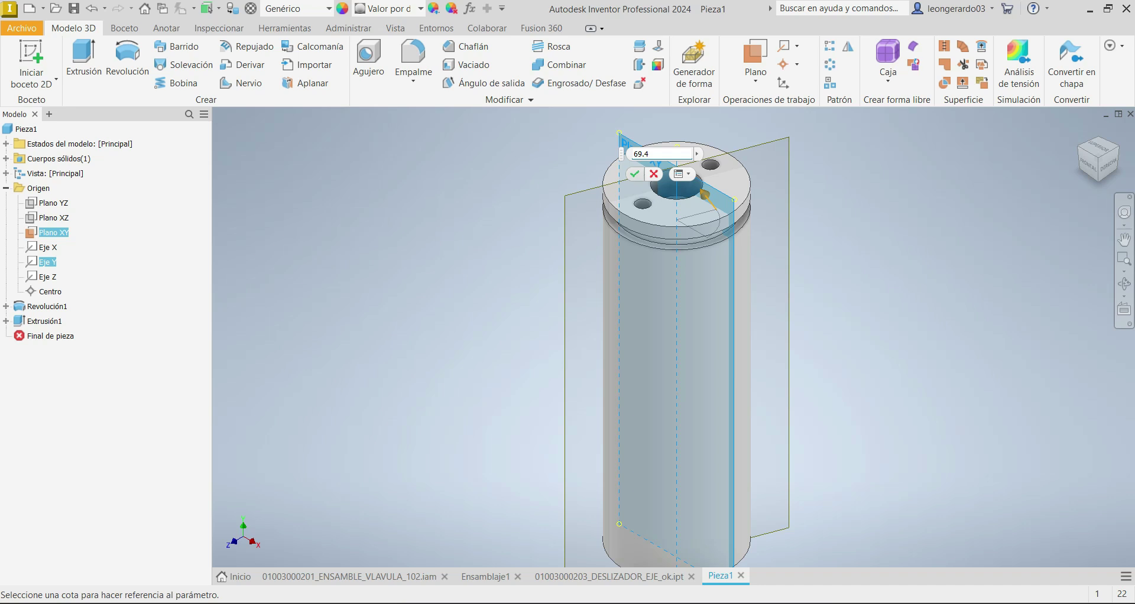
key("Return")
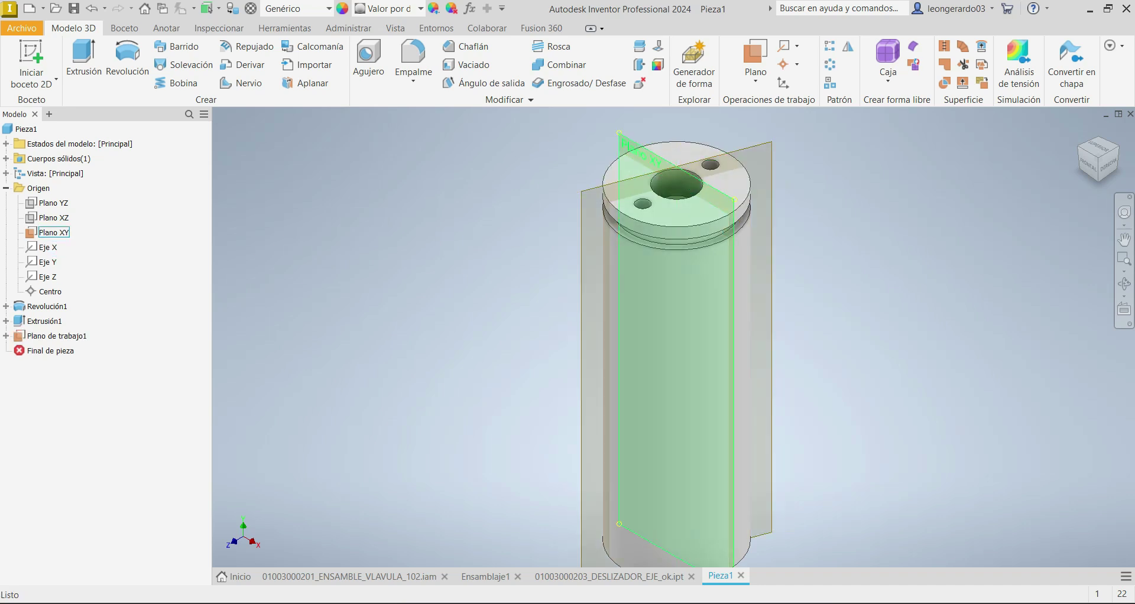
Turn off the visibility of the origin XY plane.
left_click(52, 232)
right_click(52, 232)
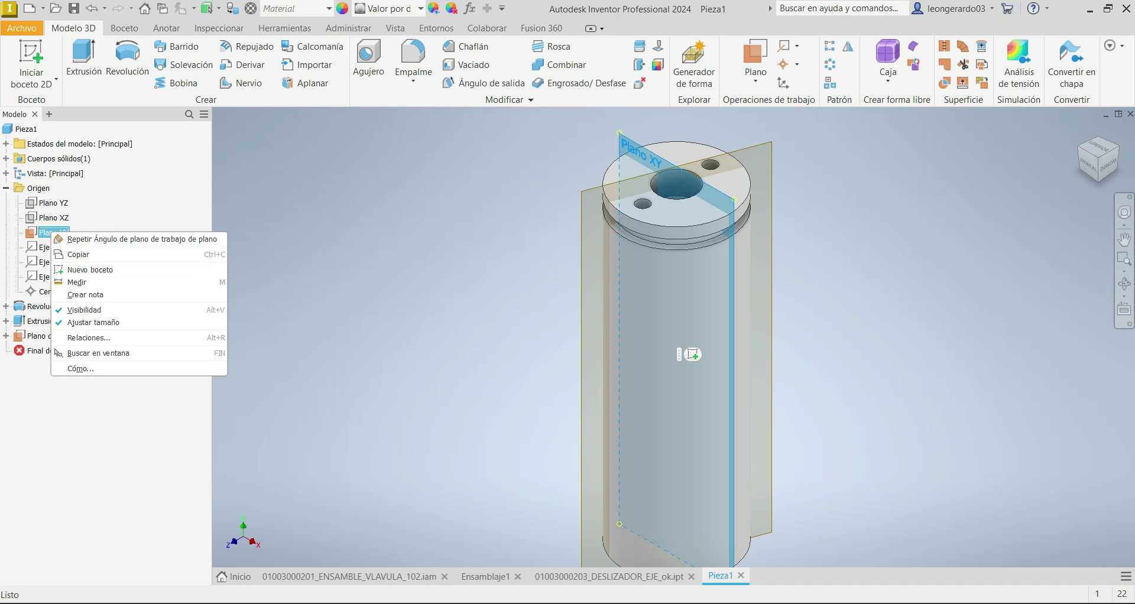
left_click(83, 310)
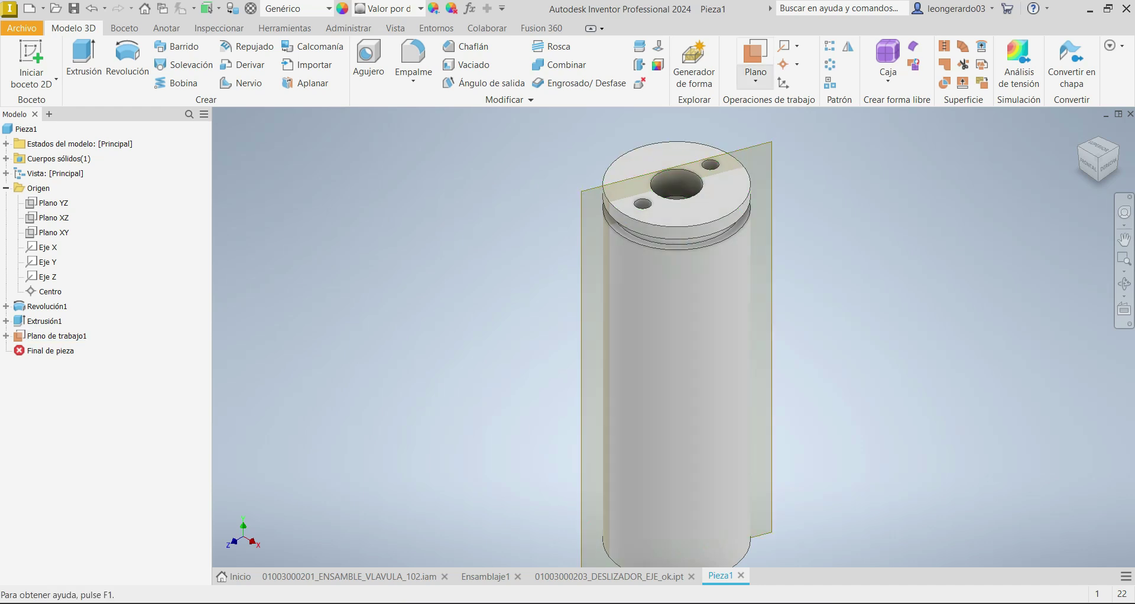
Create a second work plane offset 18 mm from the angled work plane.
left_click(755, 74)
left_click(786, 138)
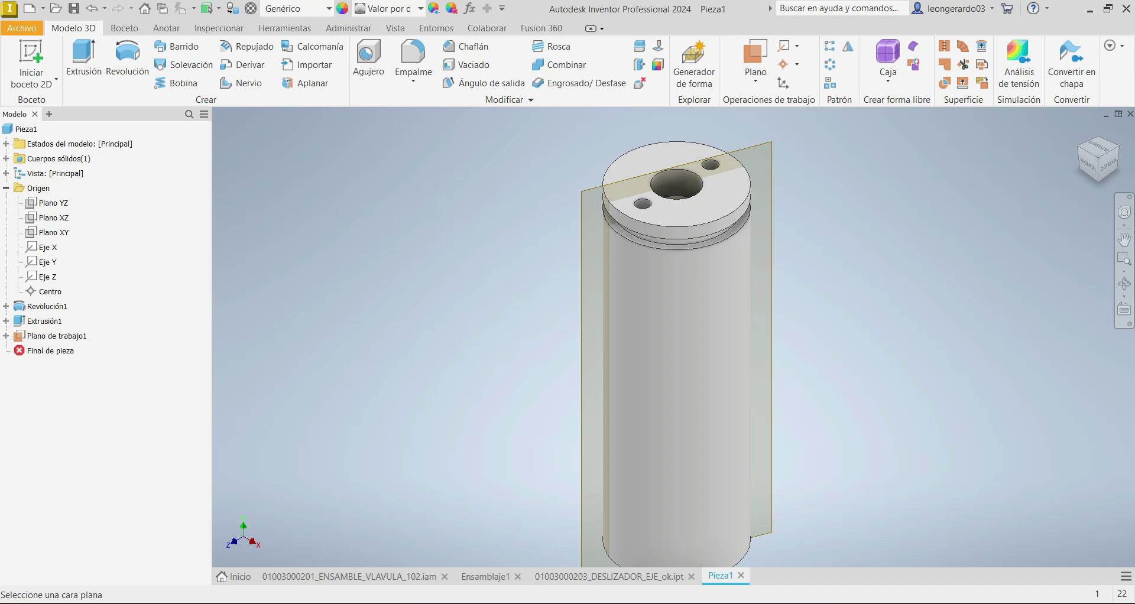
left_click(755, 74)
left_click(786, 136)
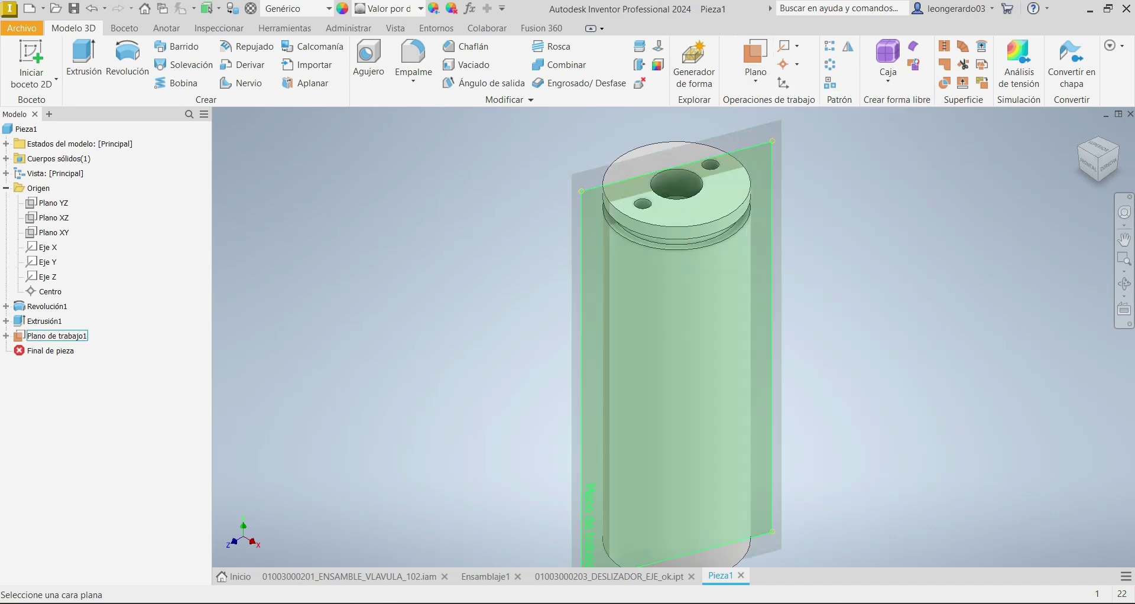
left_click(680, 366)
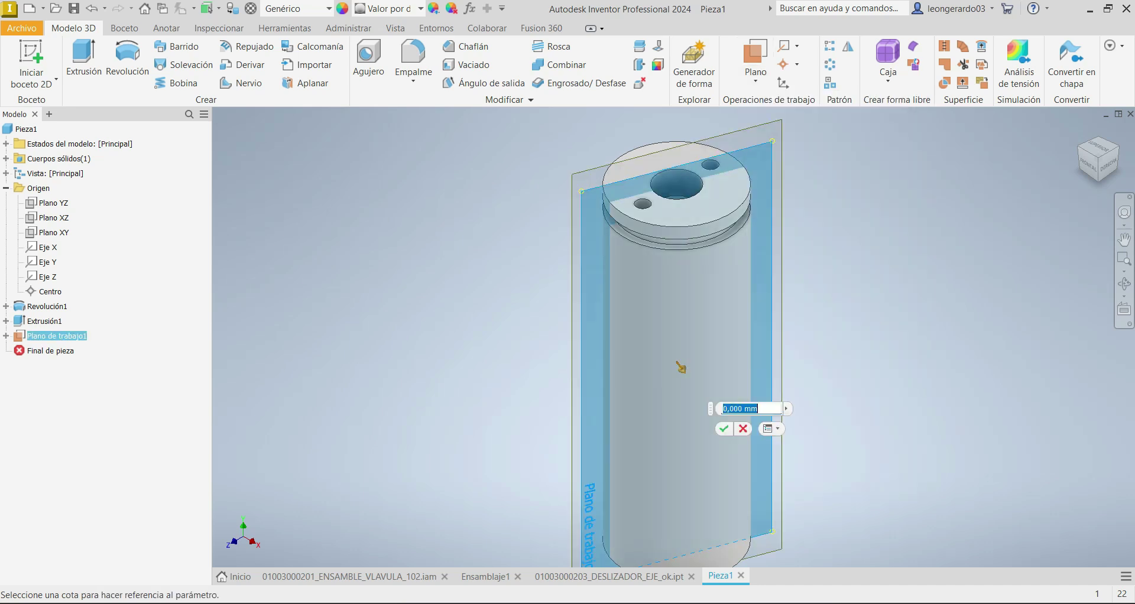
type("18")
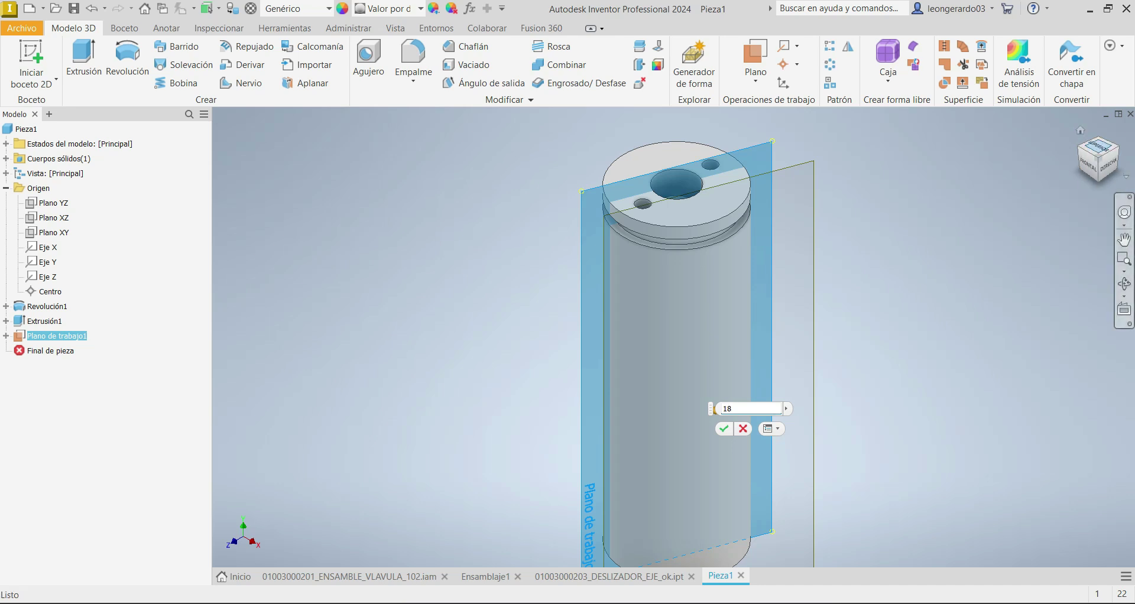
left_click(1097, 149)
scroll(684, 341, "up", 10)
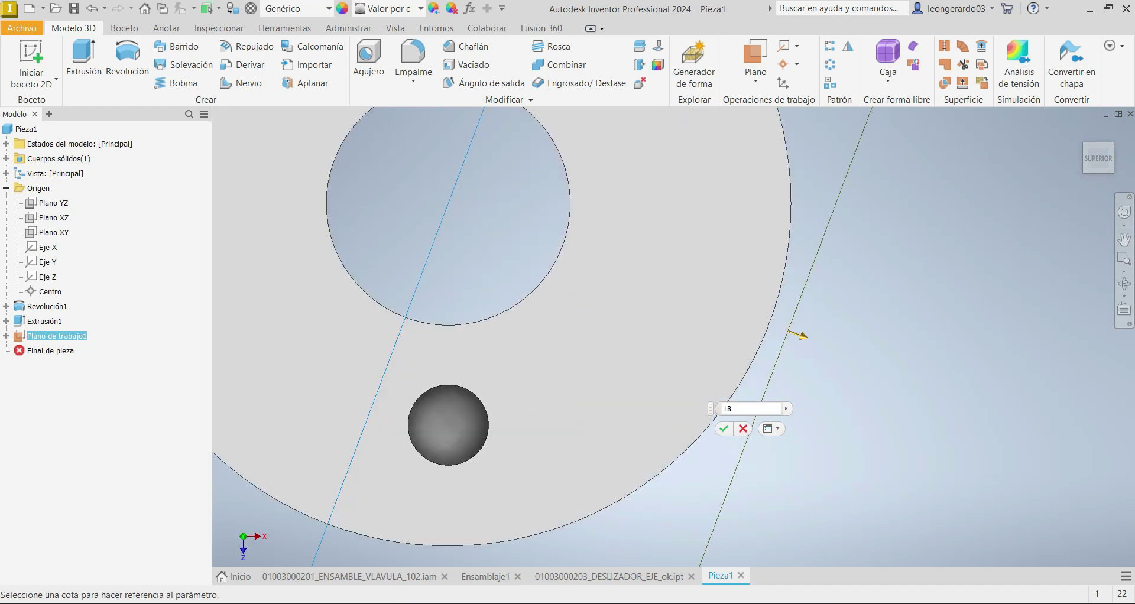
left_click(723, 428)
left_click(1080, 131)
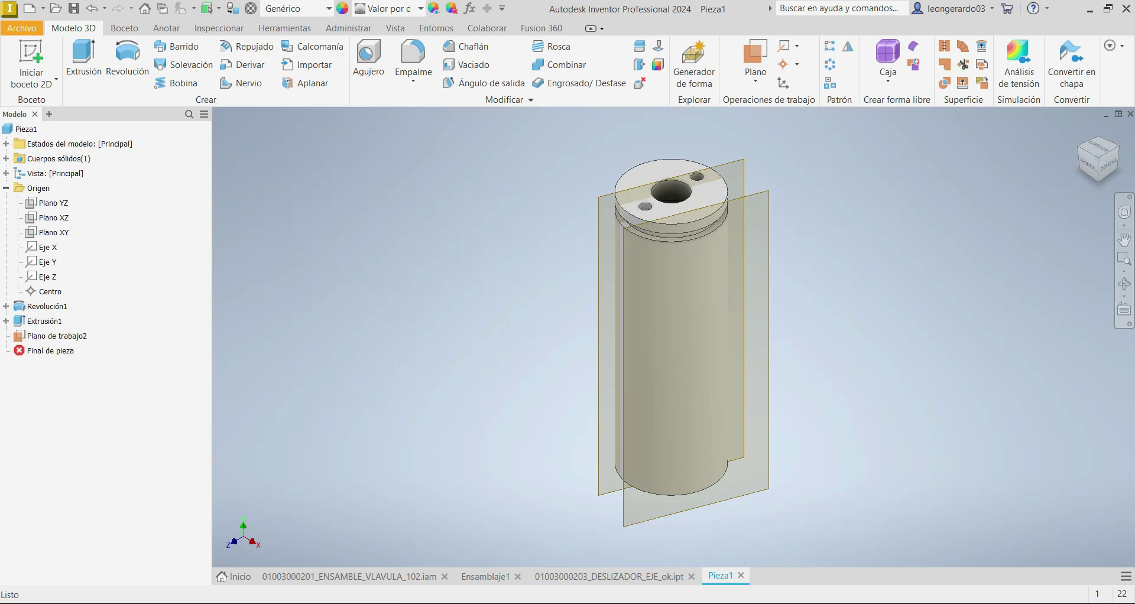
Hide the angled work plane that the offset plane is based on.
left_click(54, 351)
right_click(55, 351)
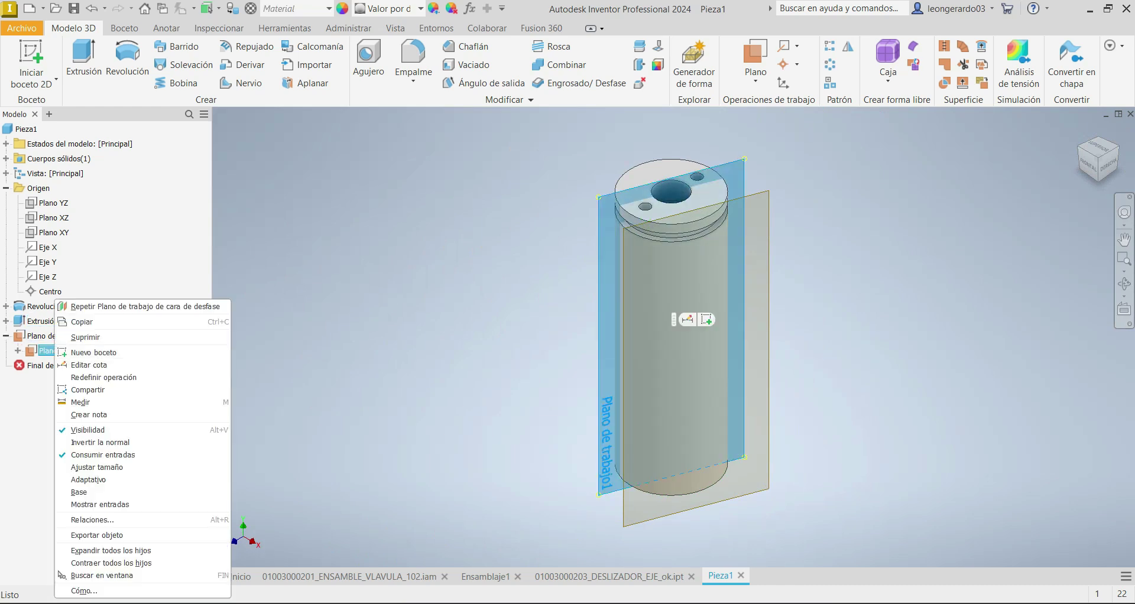
left_click(80, 430)
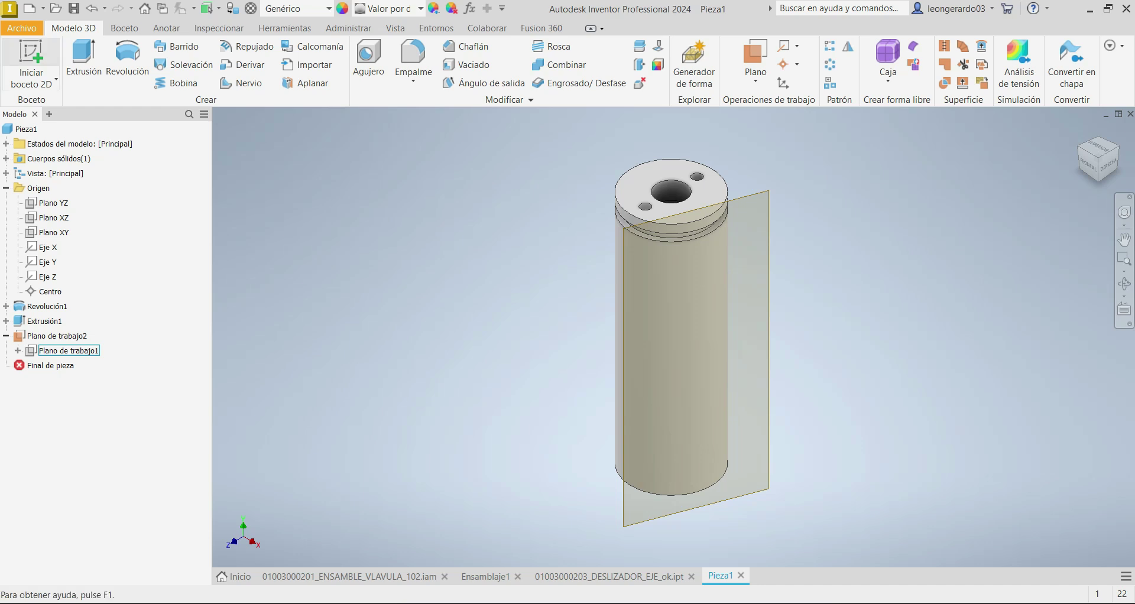
Start a sketch on the offset work plane and draw a vertical line near the body's side, continued by a line slanting down across the body.
left_click(31, 62)
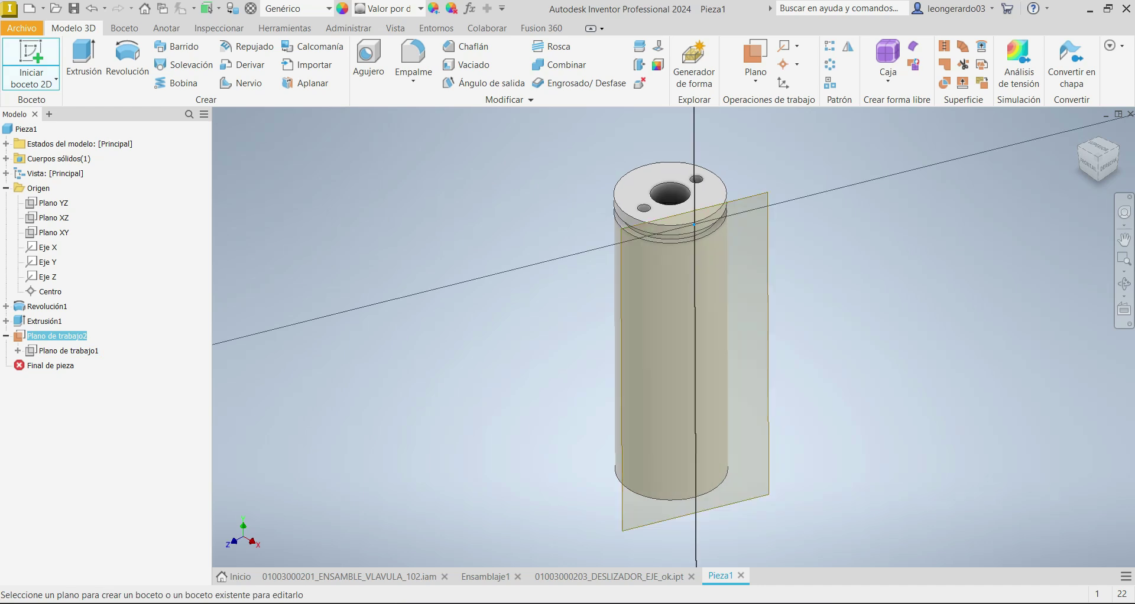
left_click(57, 335)
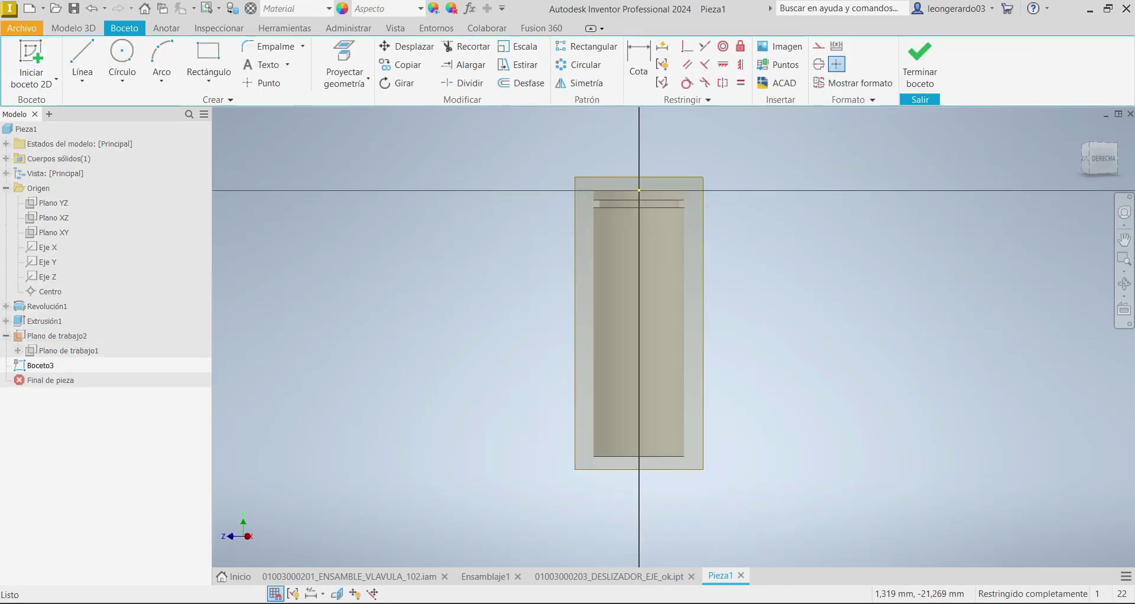
left_click(82, 62)
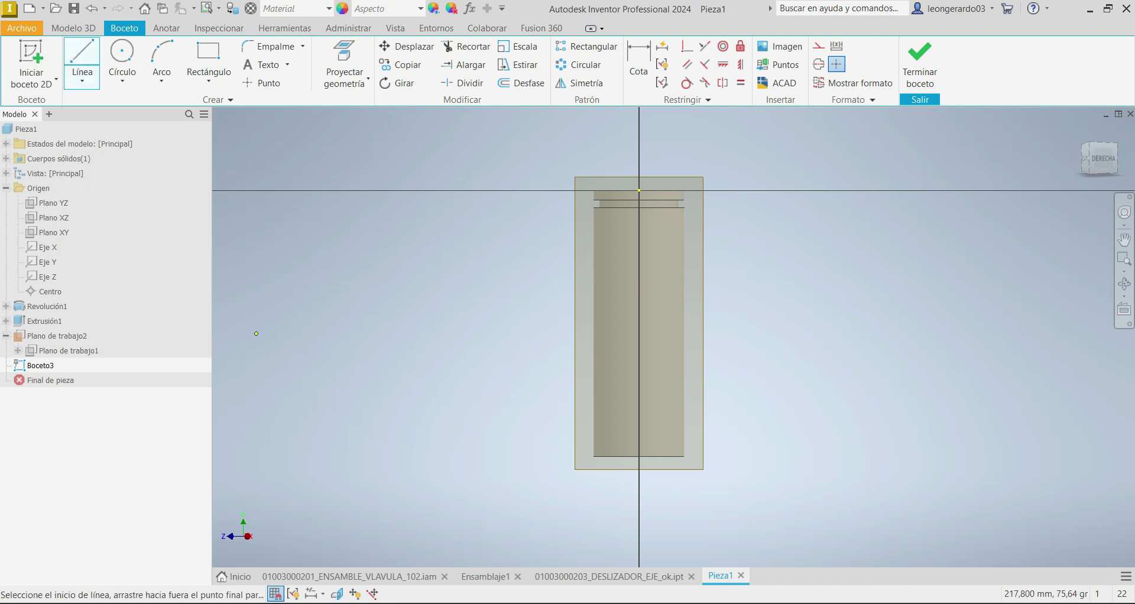
scroll(612, 208, "down", 3)
scroll(569, 205, "up", 5)
scroll(576, 276, "down", 3)
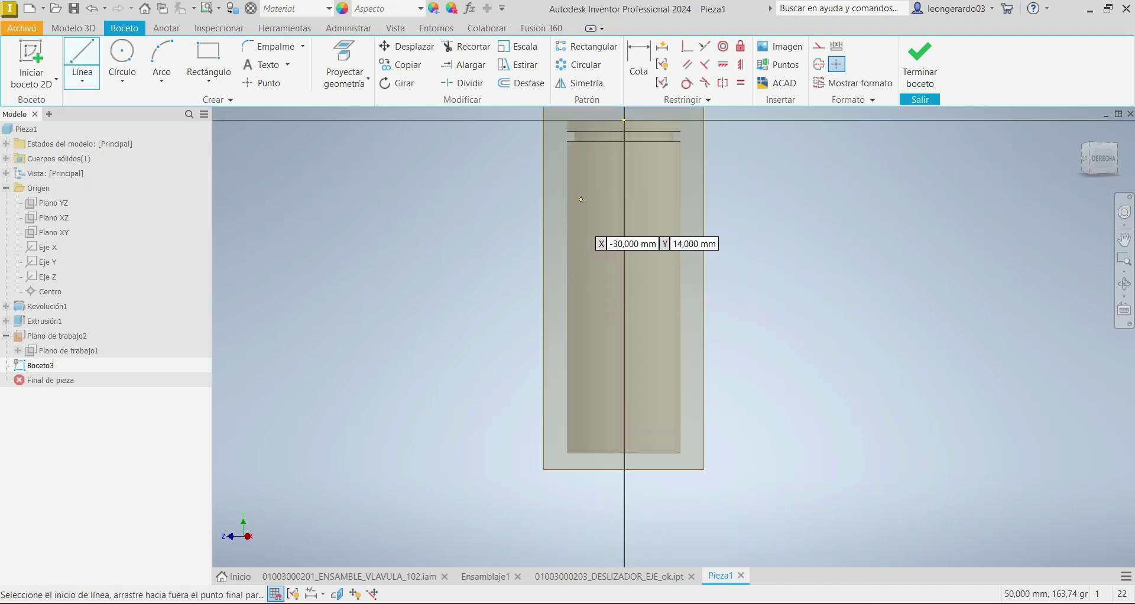
left_click(577, 152)
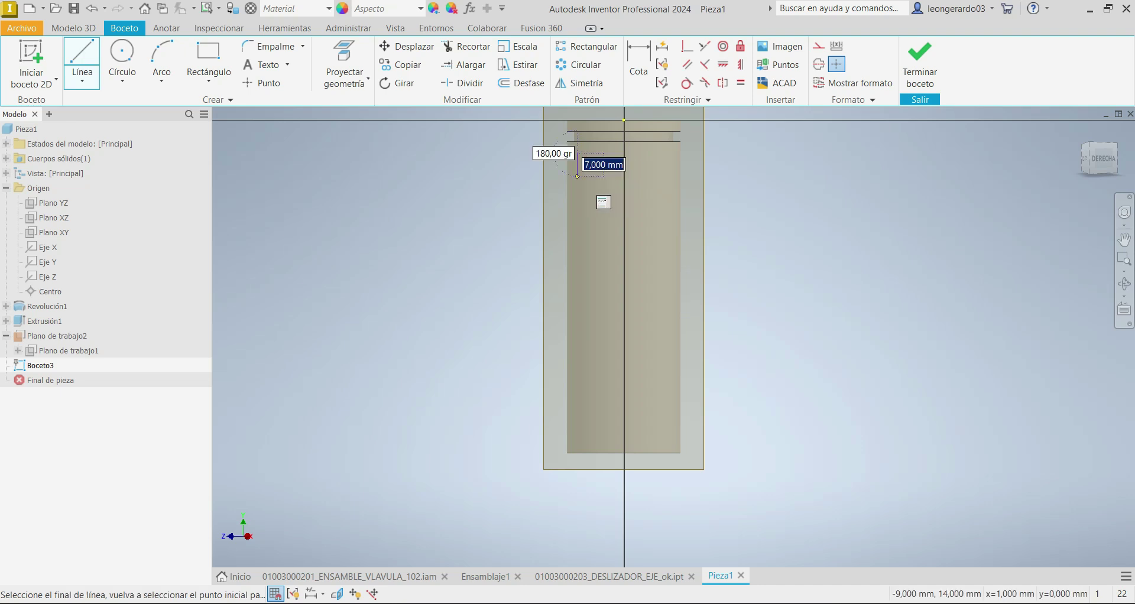
left_click(577, 300)
left_click(739, 495)
key("Escape")
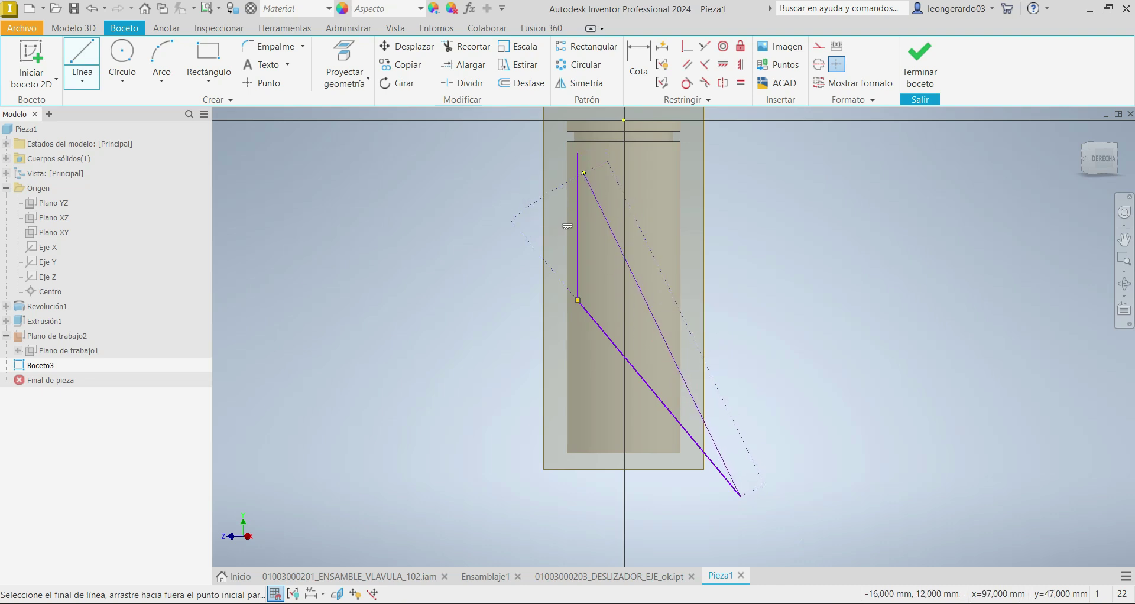
Dimension the vertical line's upper endpoint 10 mm below the body's top edge.
left_click(638, 63)
left_click(646, 121)
left_click(577, 153)
left_click(426, 143)
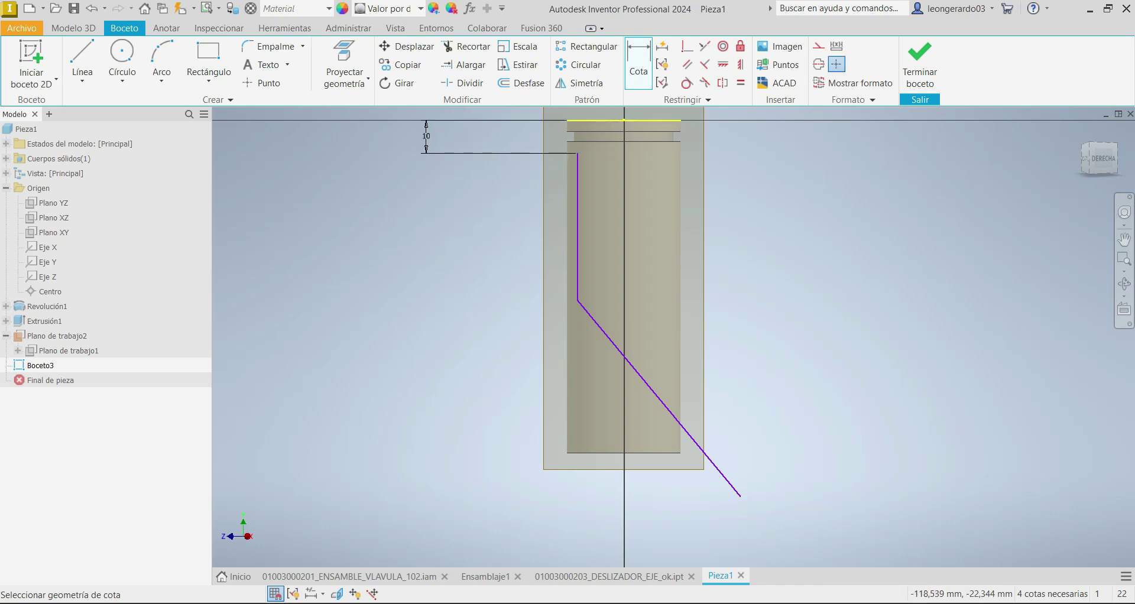
Dimension the vertical line 16 mm horizontally from the sketch origin.
scroll(594, 323, "down", 2)
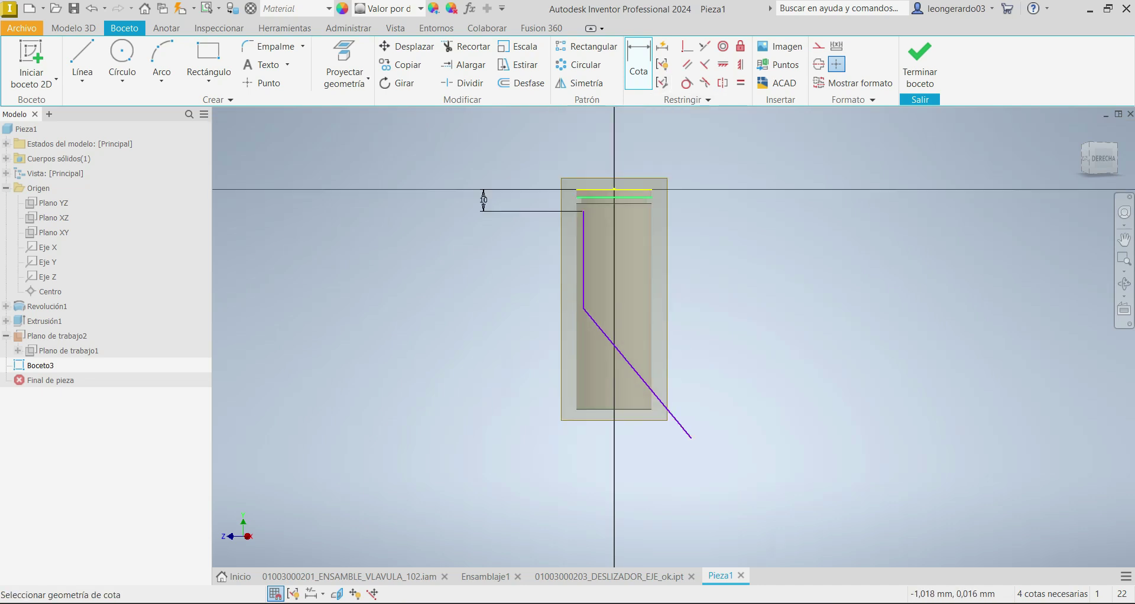
scroll(598, 148, "up", 4)
left_click(654, 297)
left_click(543, 376)
left_click(380, 210)
type("15")
key("Return")
scroll(409, 253, "down", 6)
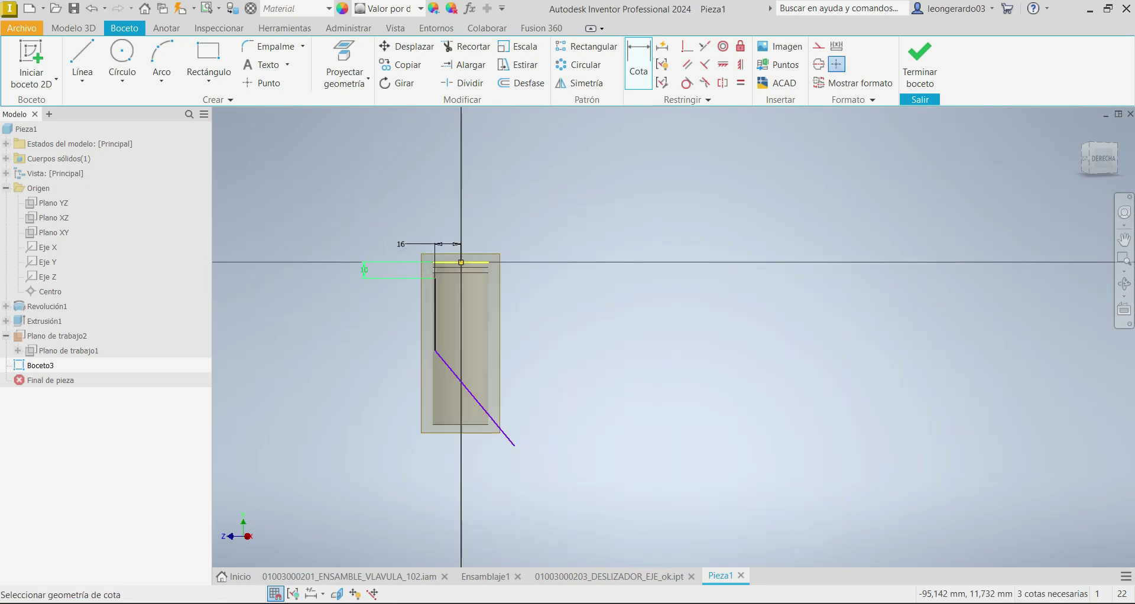
Round the corner between the vertical and slanted lines with a 35 mm sketch fillet.
scroll(441, 416, "up", 7)
scroll(439, 305, "down", 2)
scroll(397, 213, "down", 4)
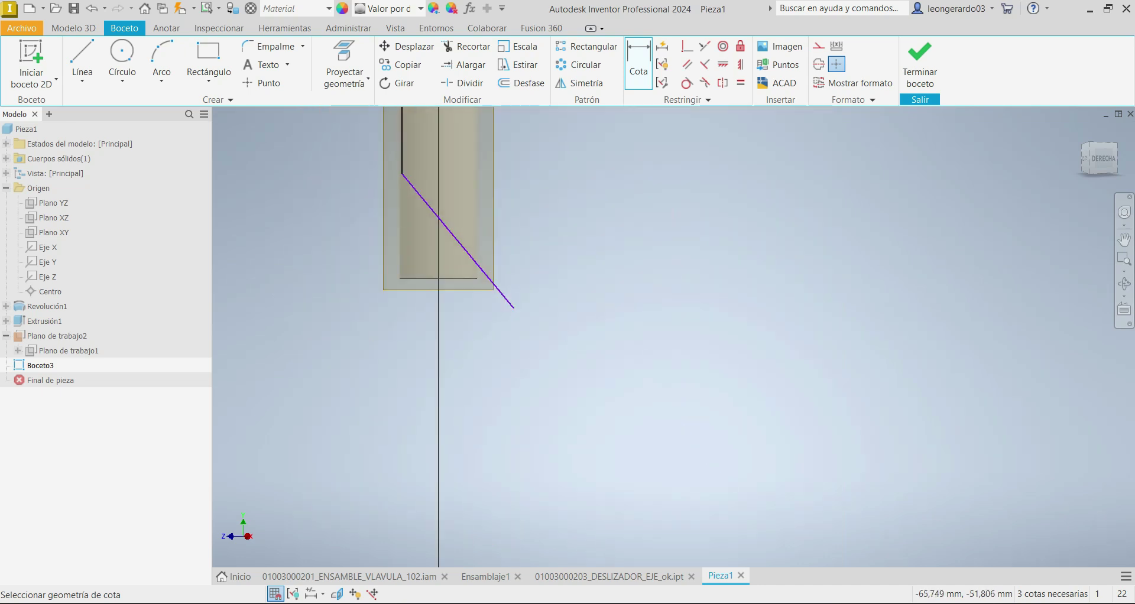
scroll(388, 151, "up", 5)
left_click(271, 46)
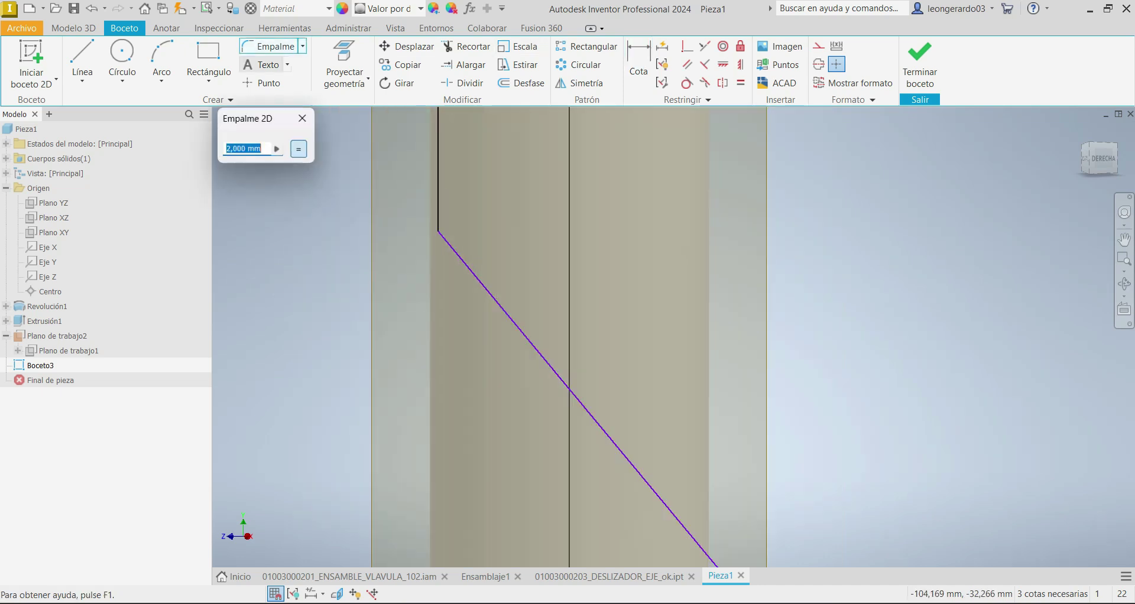
type("35")
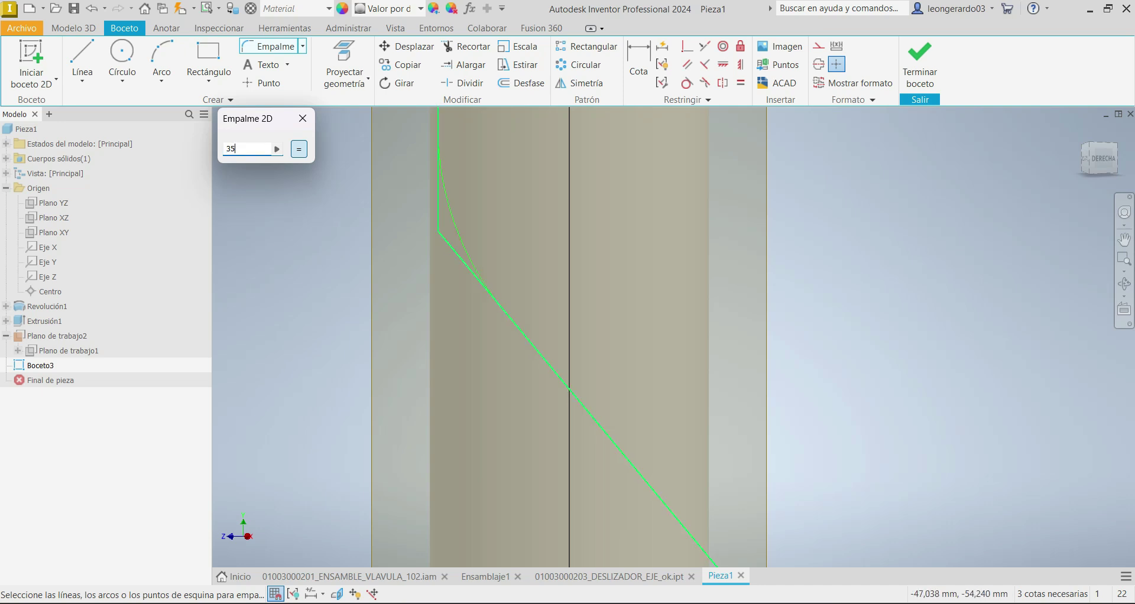
left_click(455, 251)
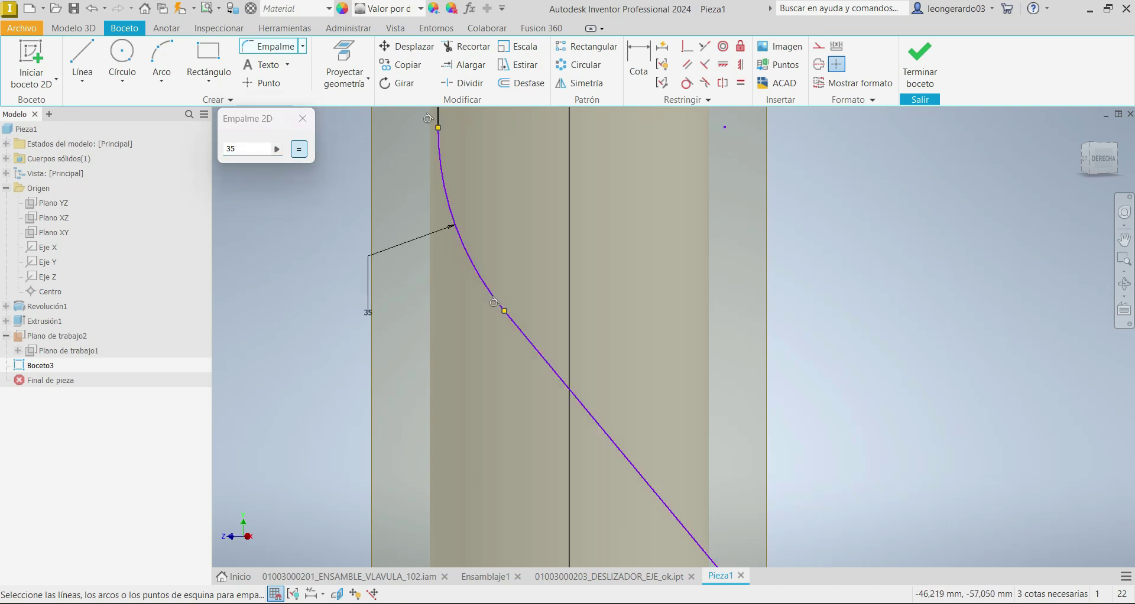
scroll(436, 257, "down", 4)
scroll(458, 159, "up", 3)
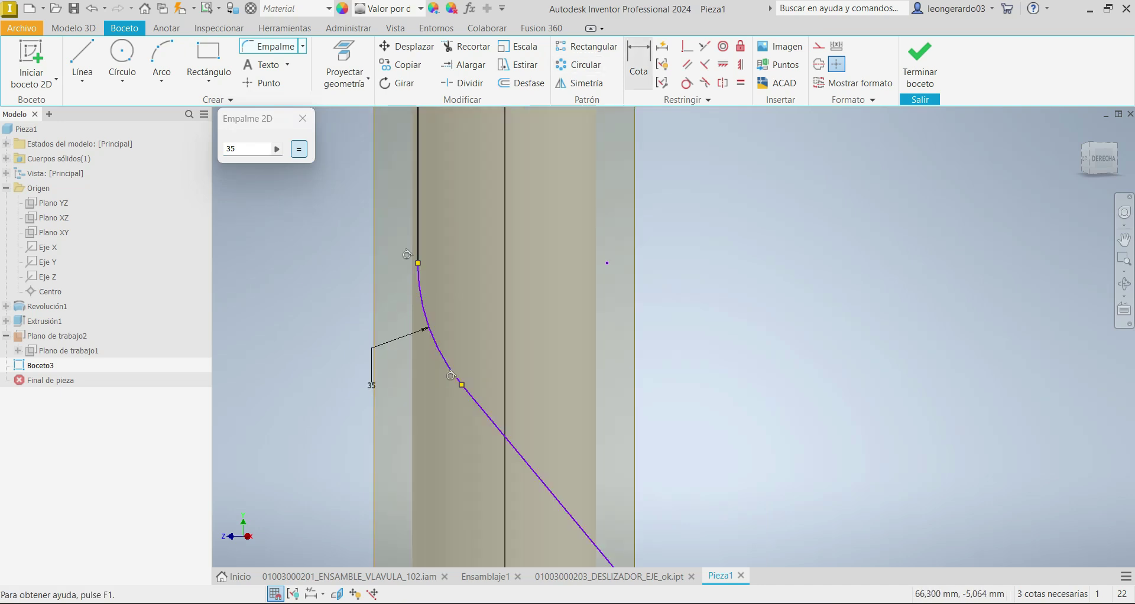
Dimension the length of the straight vertical line above the fillet.
left_click(638, 65)
scroll(598, 276, "down", 5)
left_click(535, 239)
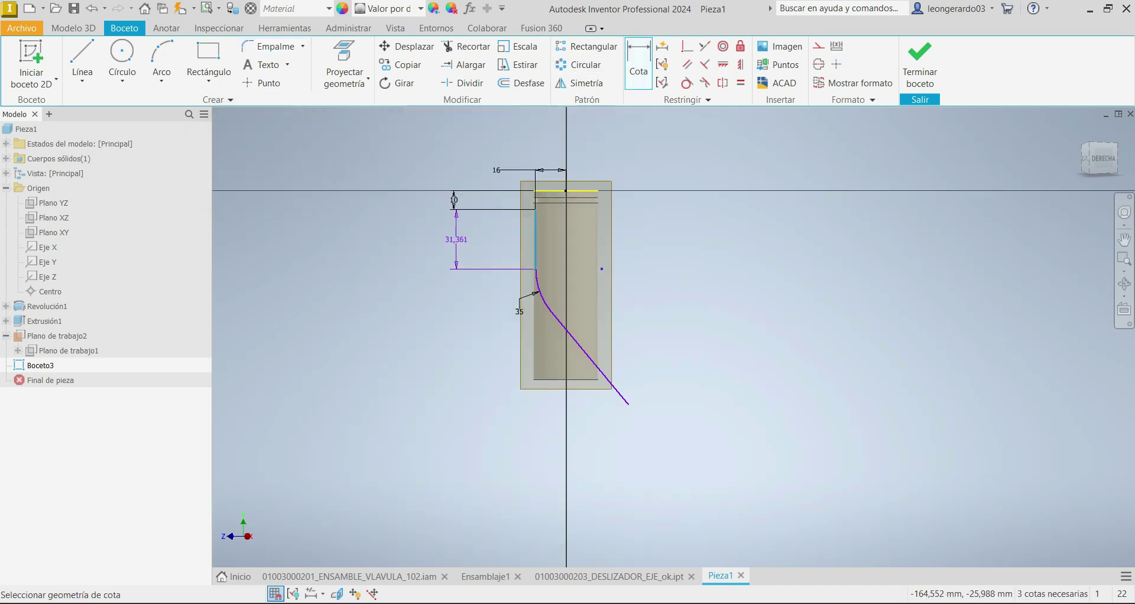
left_click(454, 243)
type("40")
key("Return")
Draw a horizontal construction line along the body's bottom edge, starting at its corner on the slanted line's side.
scroll(609, 287, "up", 5)
scroll(604, 267, "down", 5)
scroll(580, 417, "up", 3)
left_click(82, 59)
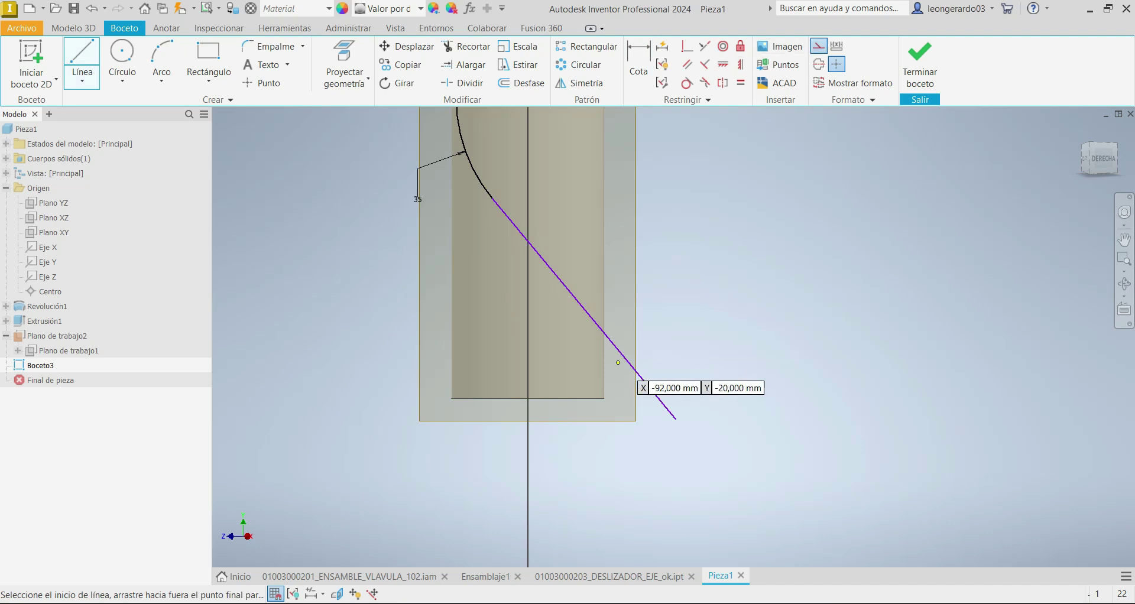
left_click(604, 399)
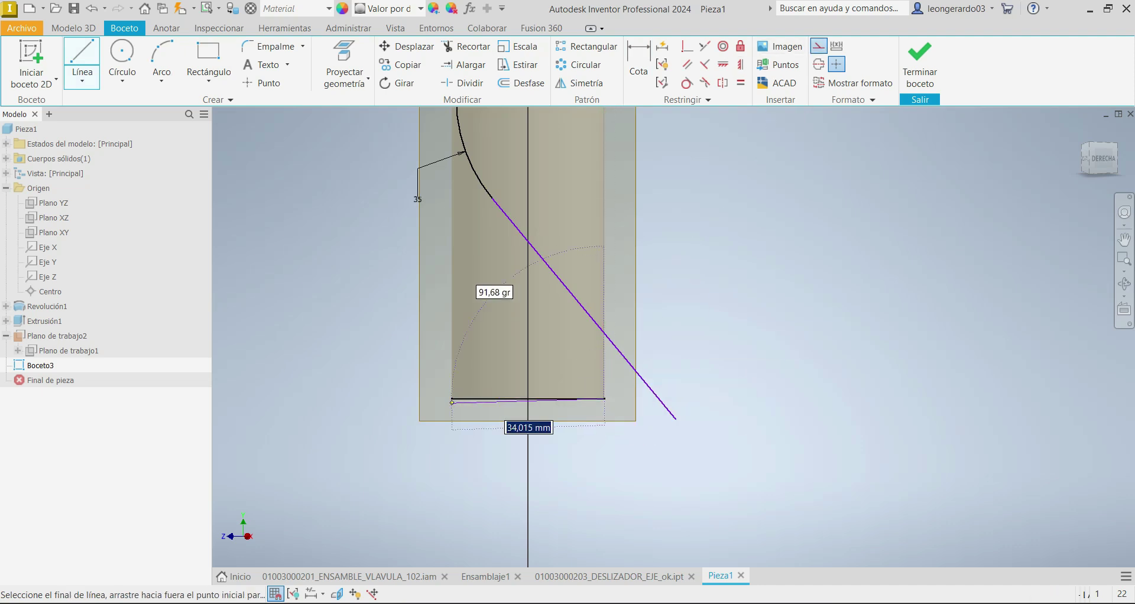
key("Escape")
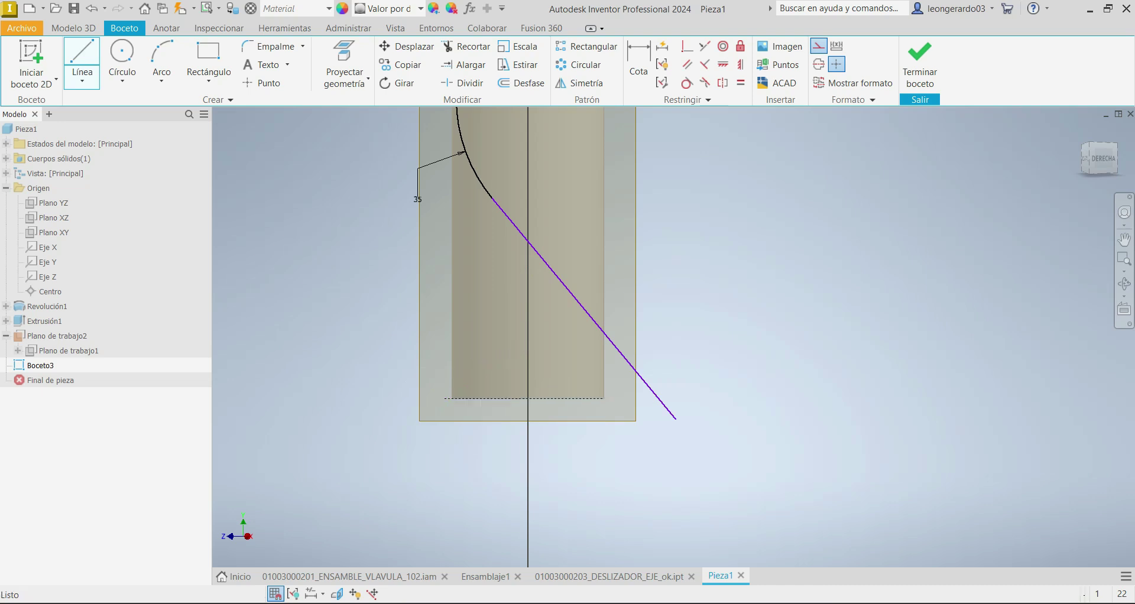
Dimension the angle between the slanted line and the construction line on the bottom edge as 120 degrees.
left_click(638, 62)
left_click(567, 398)
left_click(644, 382)
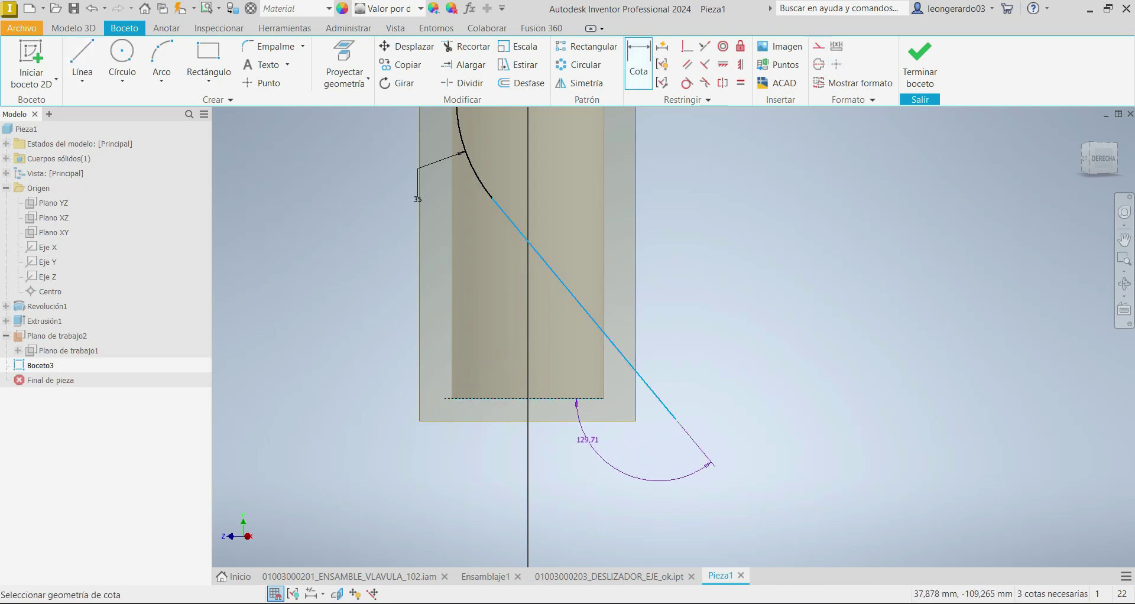
left_click(597, 461)
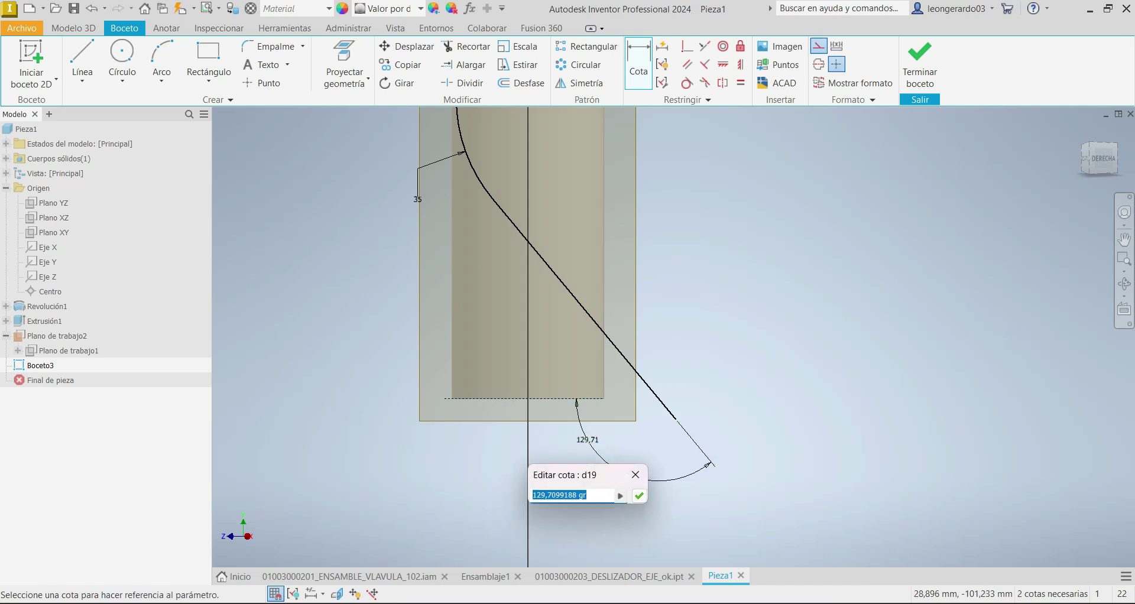
type("120")
key("Return")
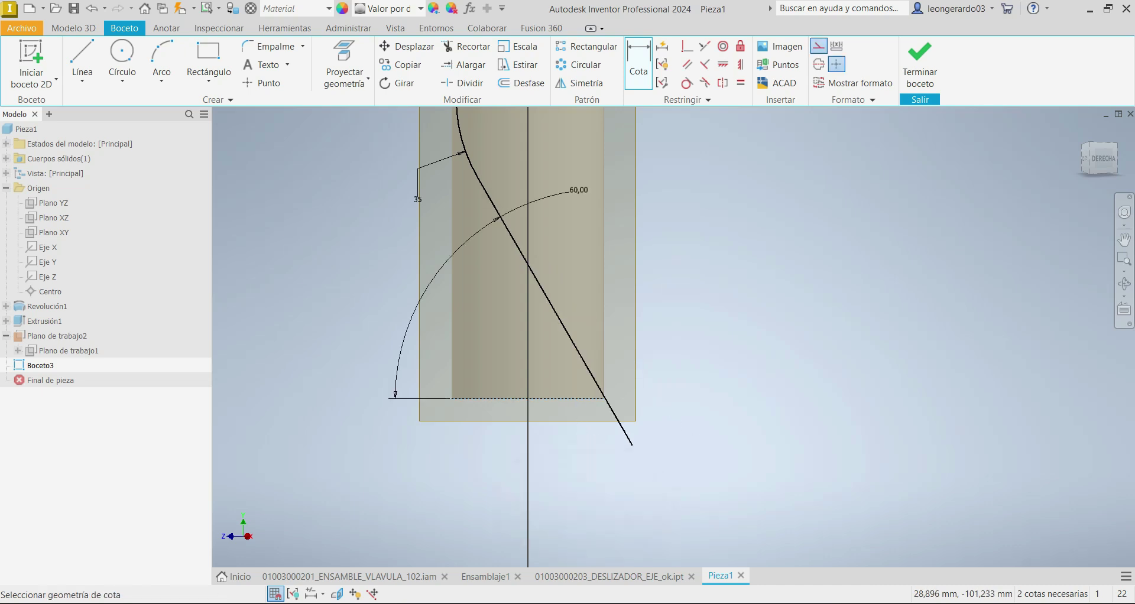
Try to align the slanted line's lower endpoint with the bottom edge's midpoint using a Horizontal constraint, and undo it.
scroll(559, 383, "up", 5)
scroll(711, 460, "up", 3)
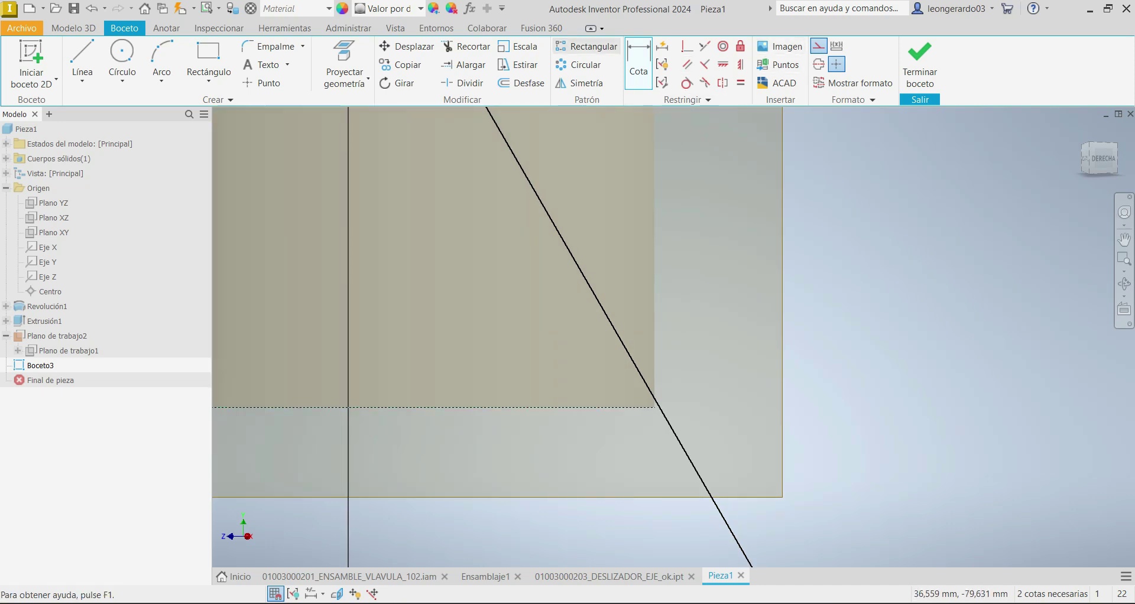
left_click(722, 64)
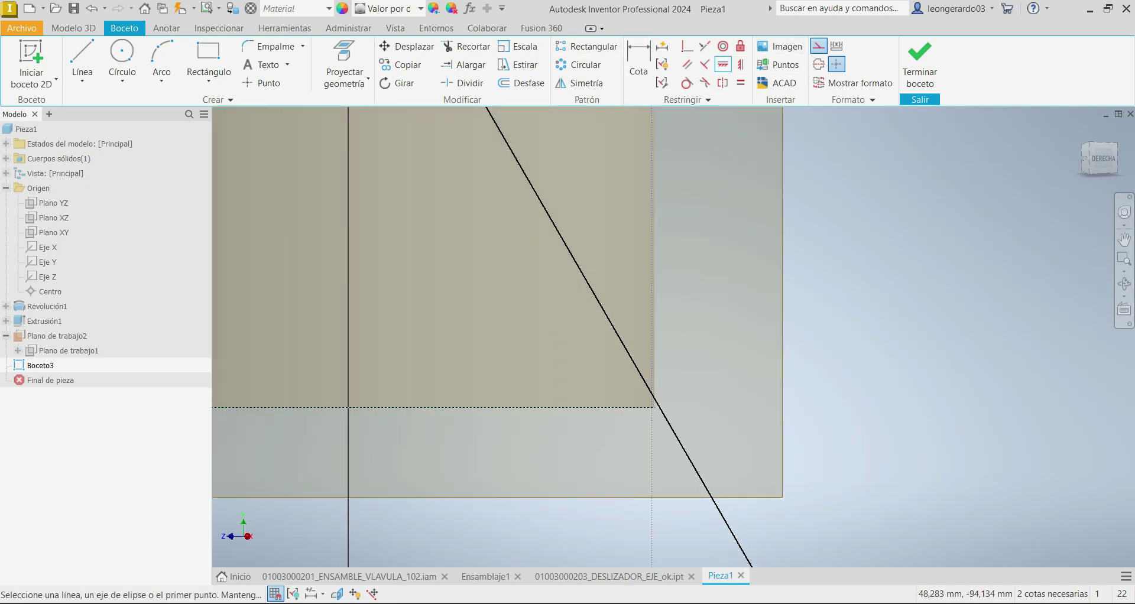
scroll(650, 301, "down", 2)
left_click(718, 473)
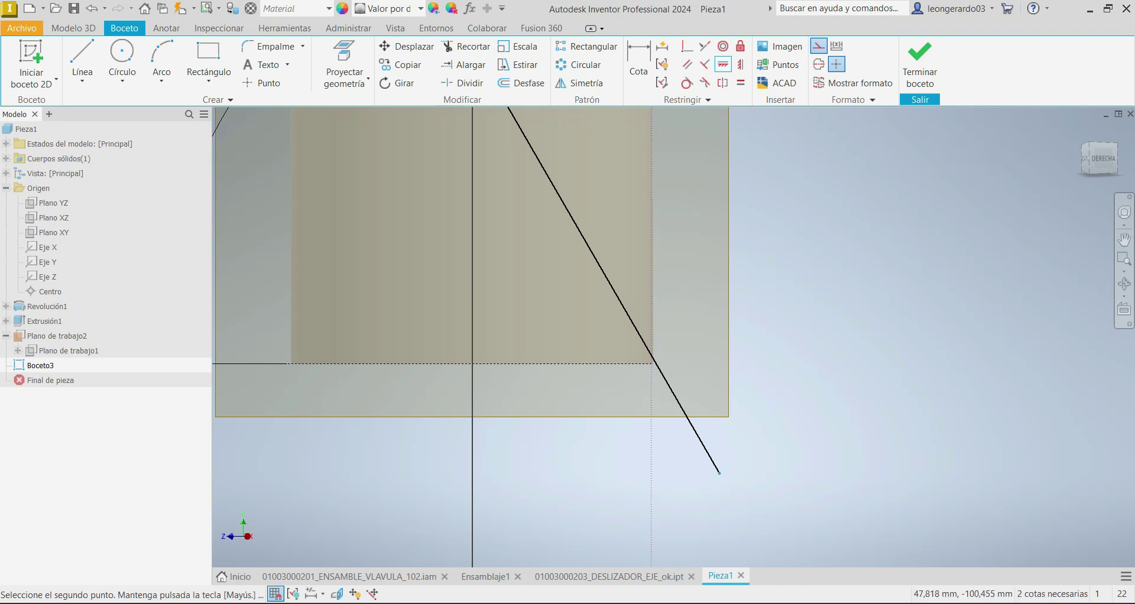
left_click(472, 363)
scroll(480, 387, "down", 3)
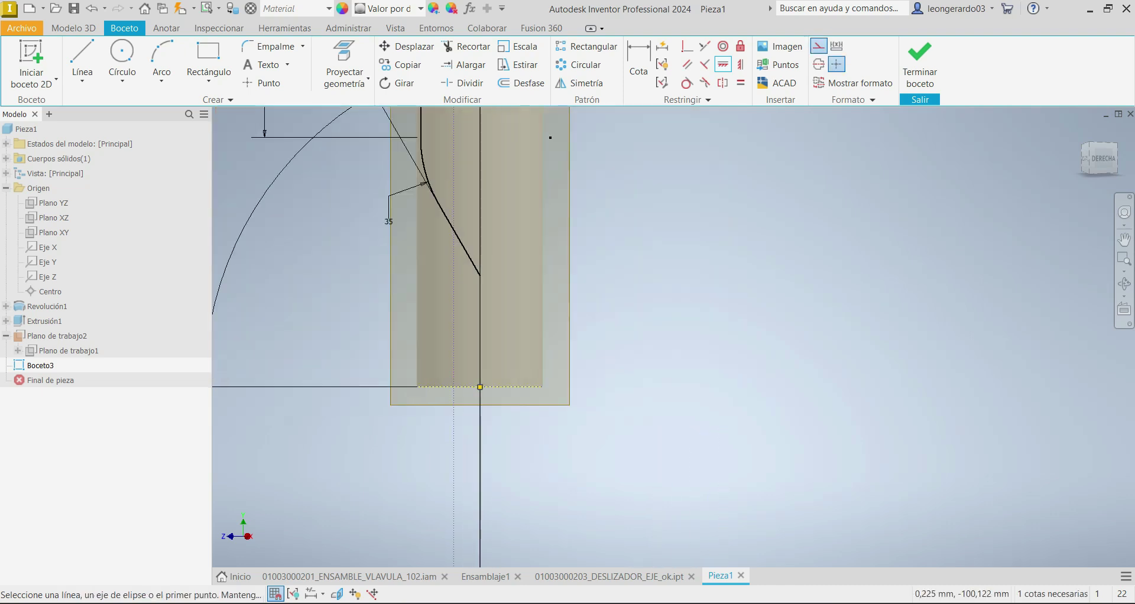
key("ctrl+z")
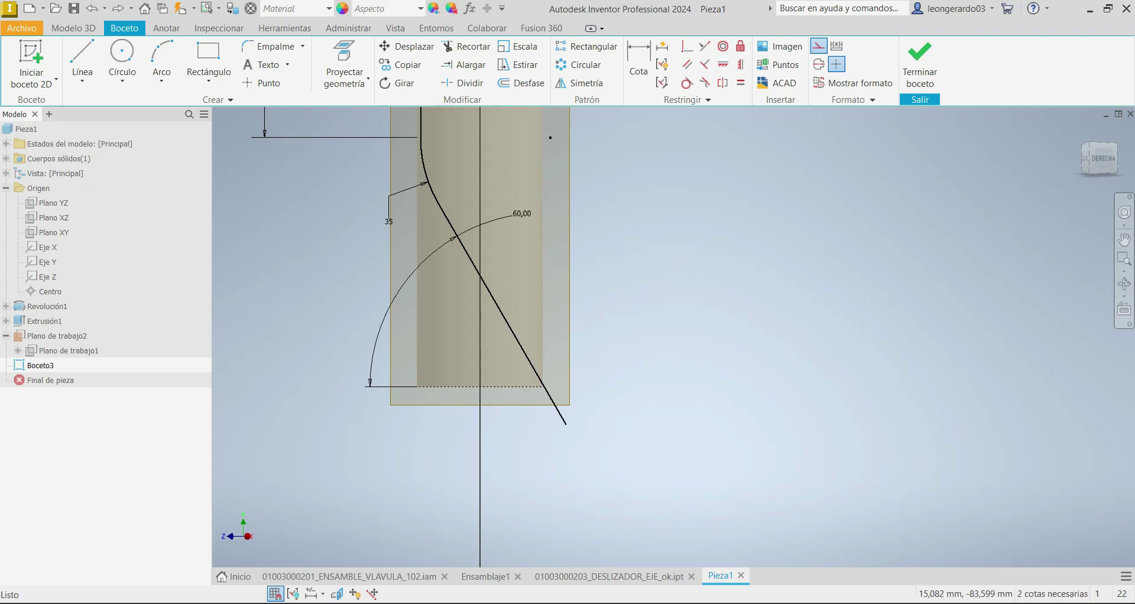
Align the slanted line's lower endpoint with the bottom edge's midpoint using a Vertical constraint, and finish the sketch.
left_click(740, 63)
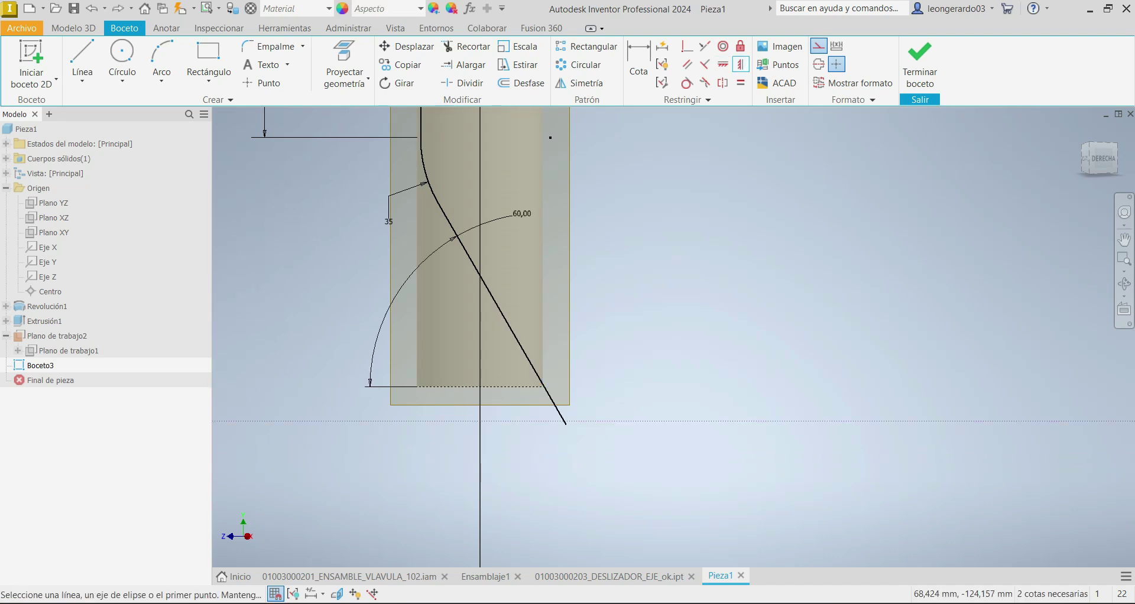
left_click(566, 425)
left_click(480, 386)
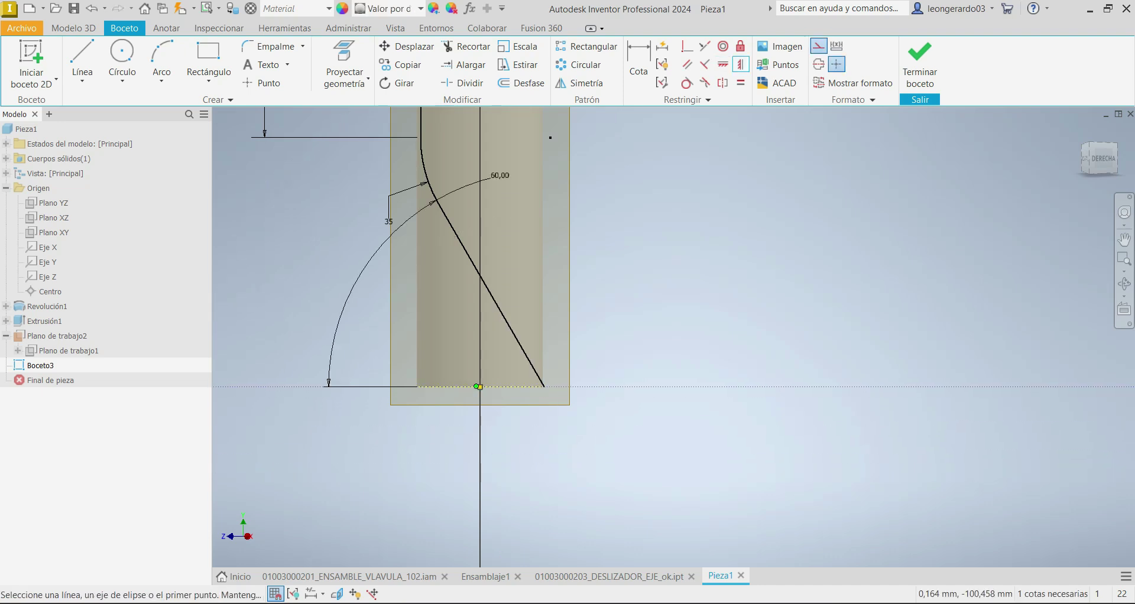
scroll(556, 355, "up", 5)
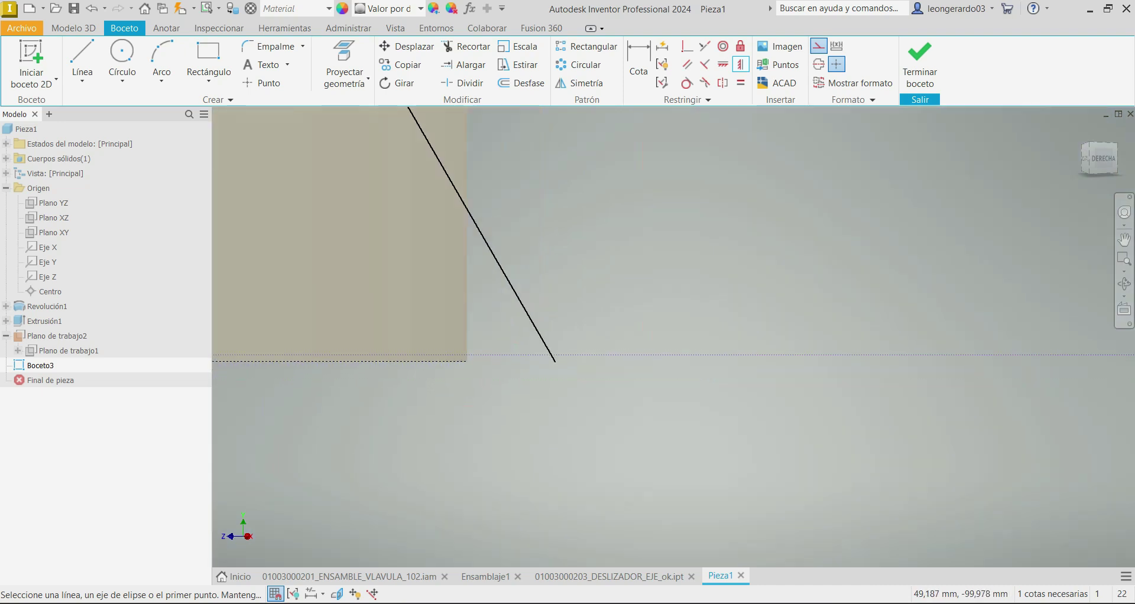
scroll(549, 438, "down", 6)
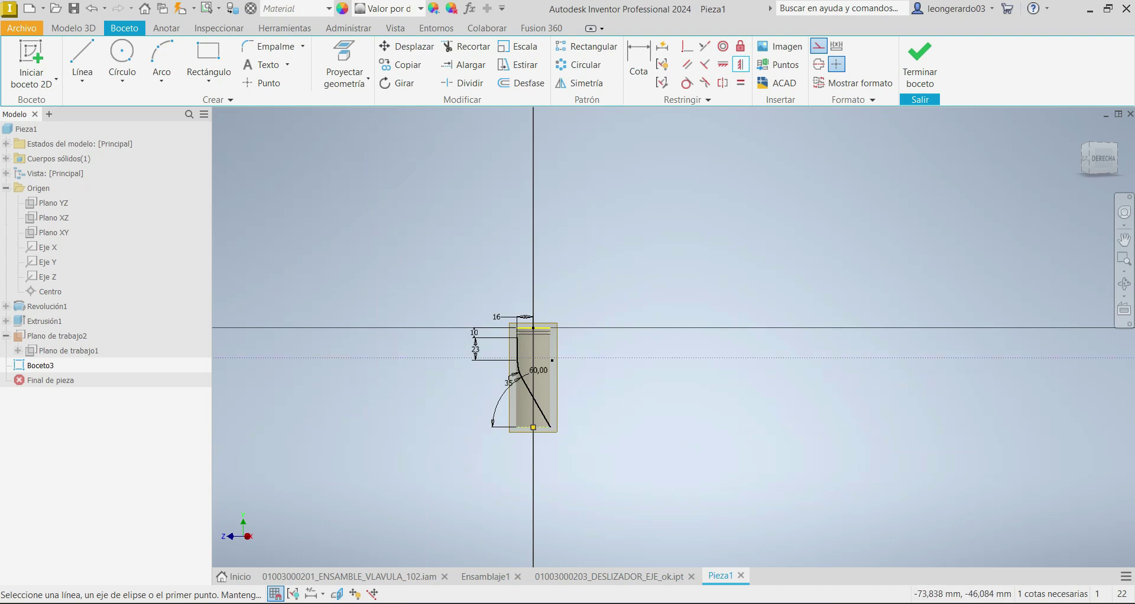
scroll(514, 354, "up", 3)
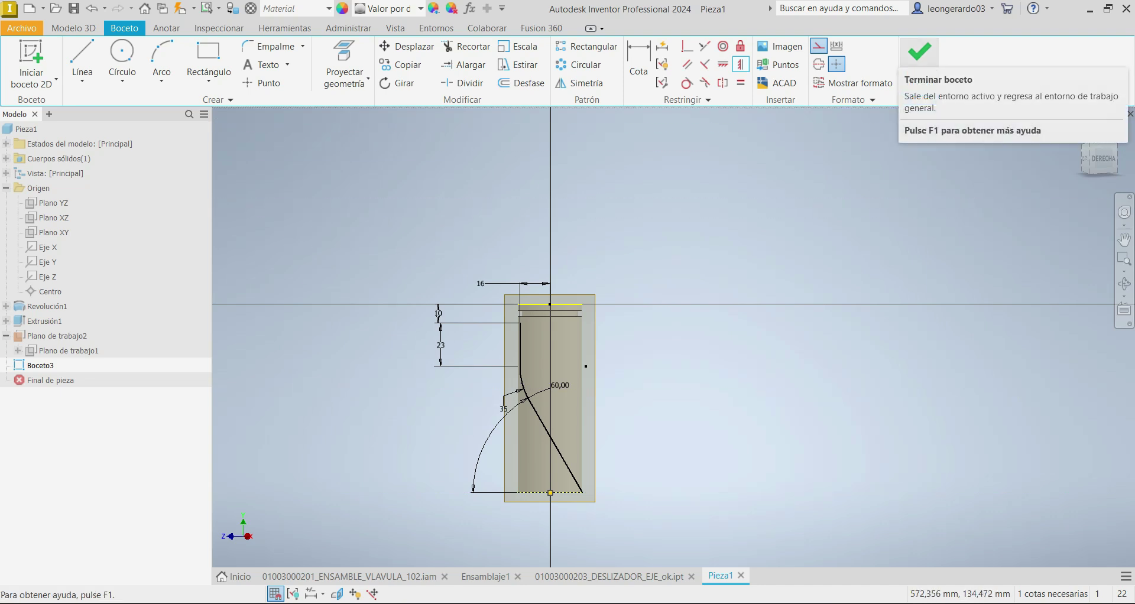
left_click(919, 52)
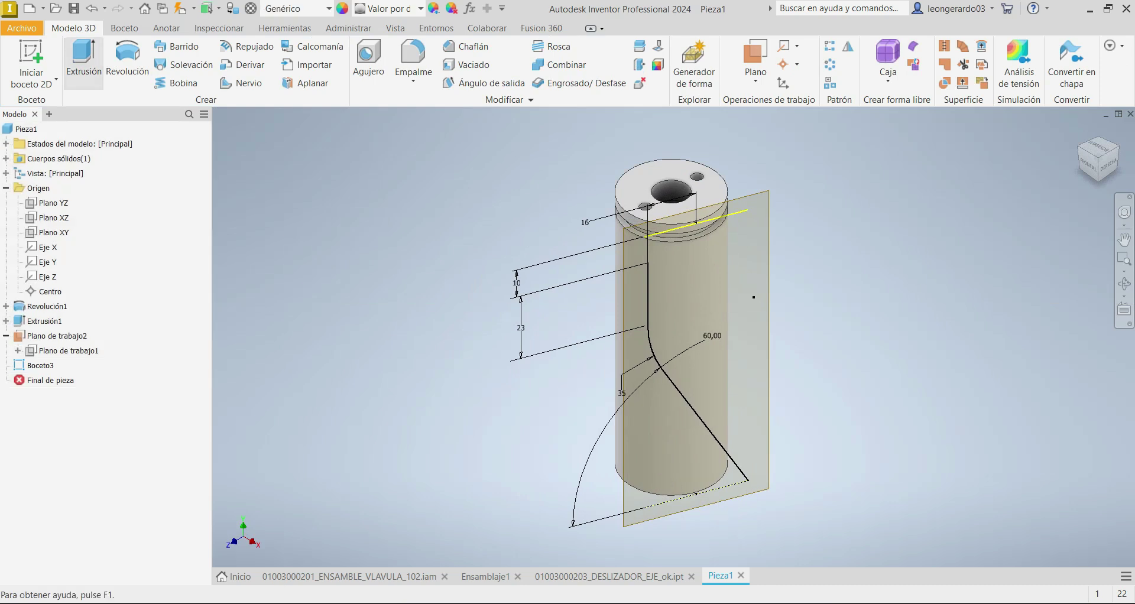
Extrude the three-curve slot path as a surface 18 mm from its sketch plane into the body.
left_click(83, 56)
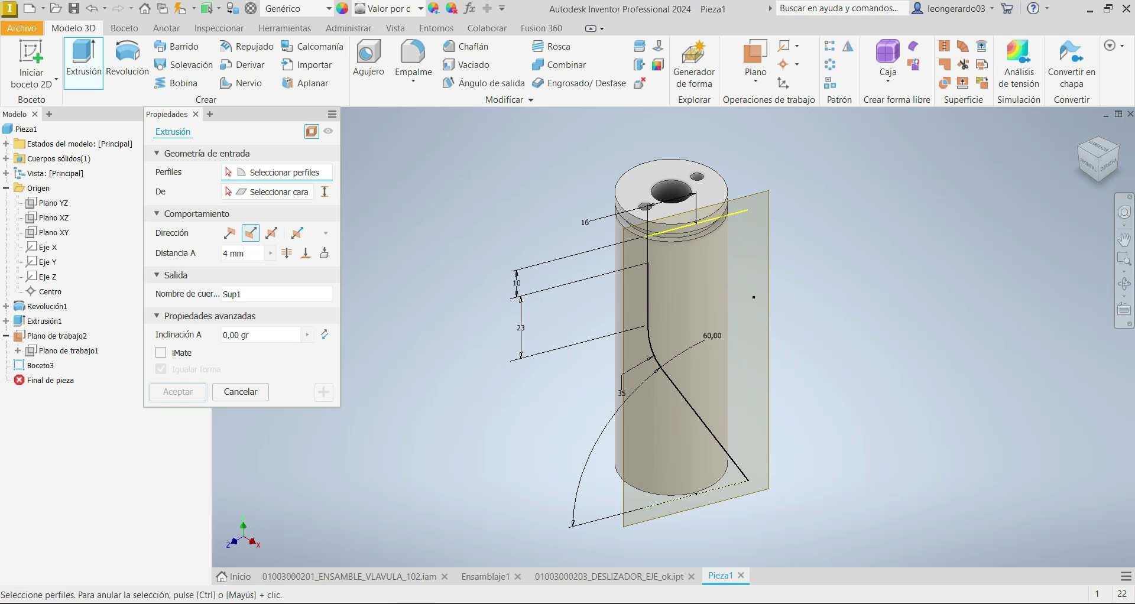
left_click(703, 426)
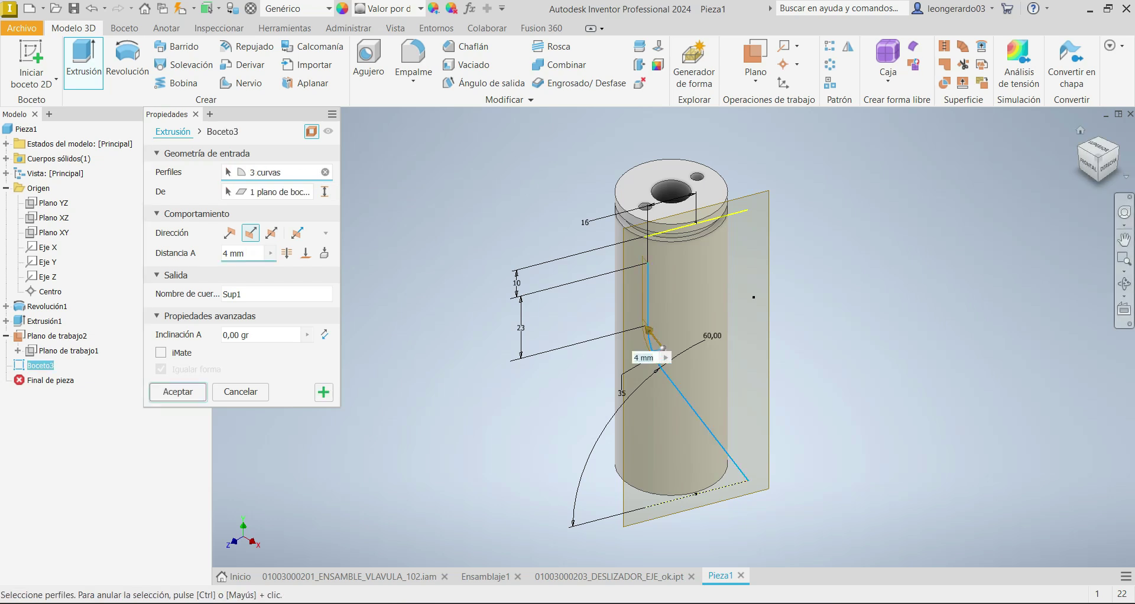
left_click(1087, 164)
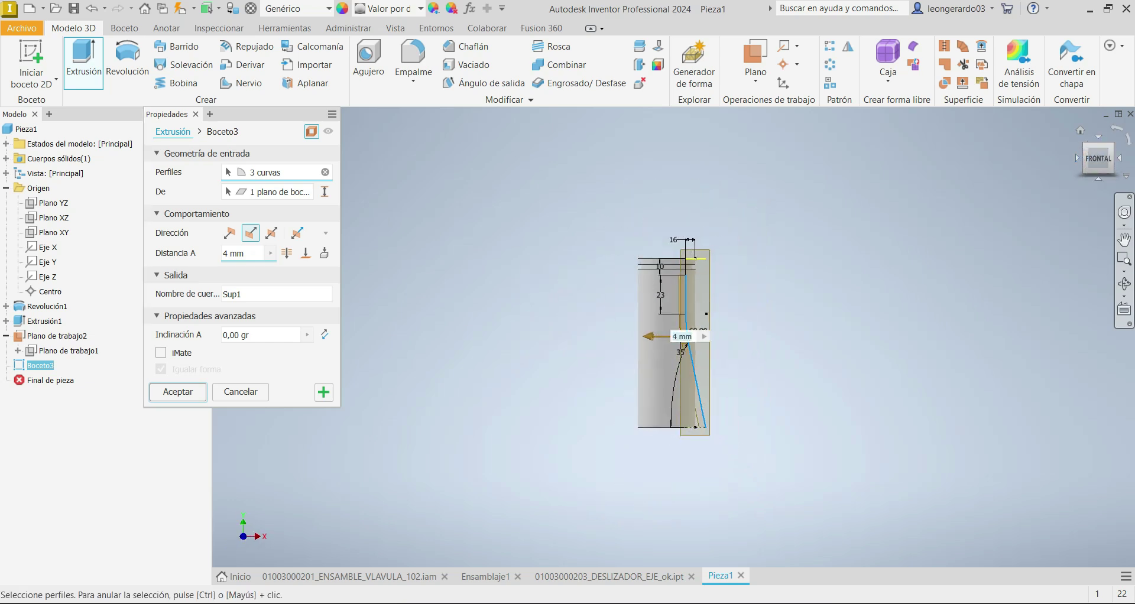
middle_click_drag(769, 295, 827, 383, "shift")
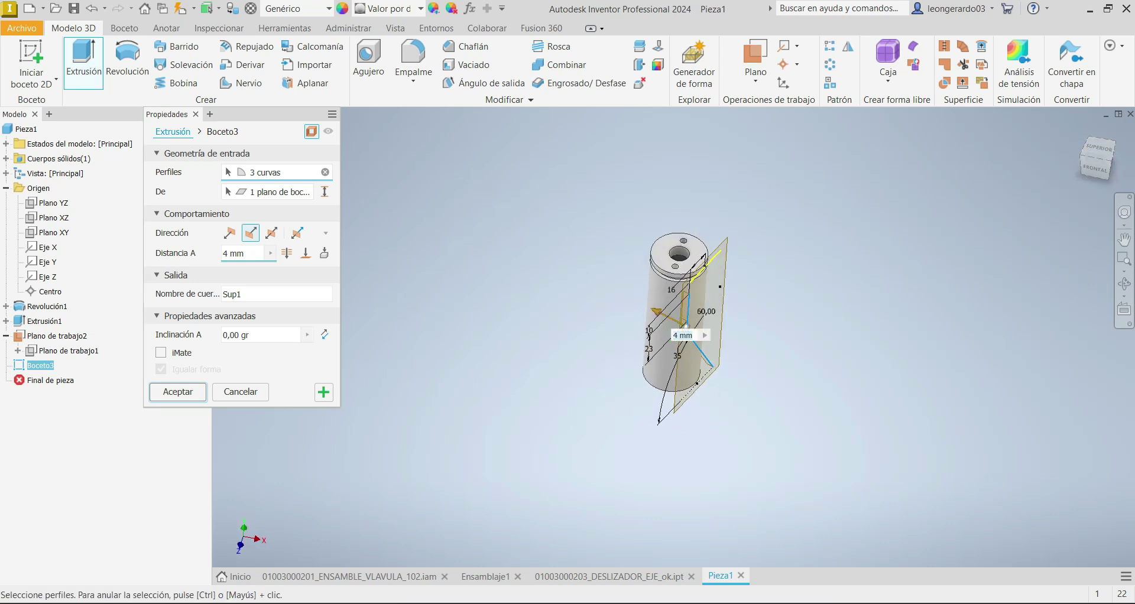
left_click_drag(250, 253, 222, 253)
type("40")
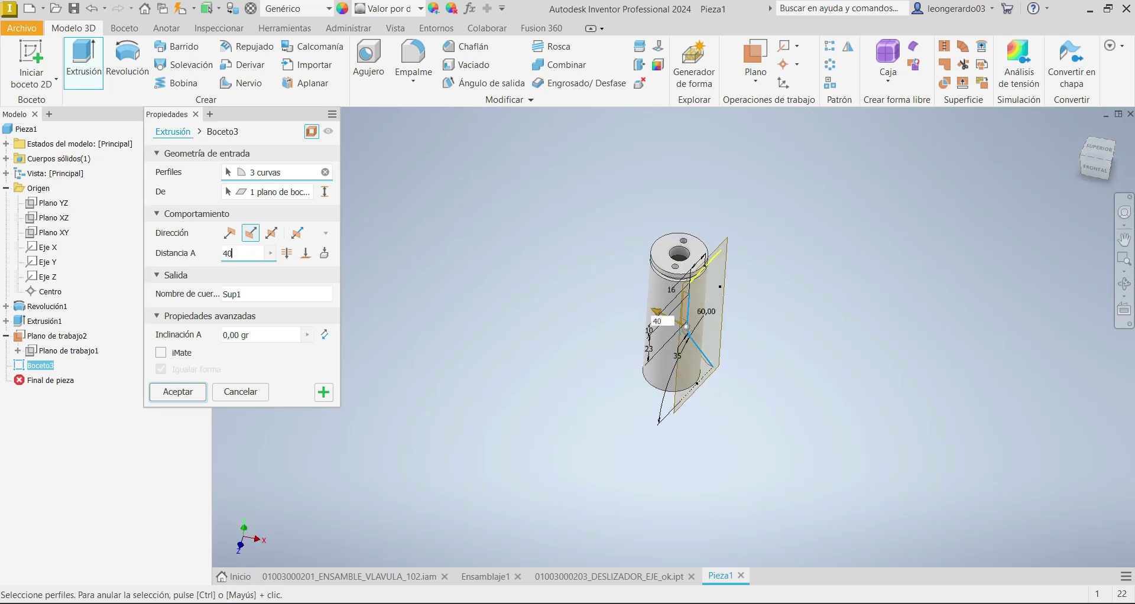
scroll(709, 320, "up", 5)
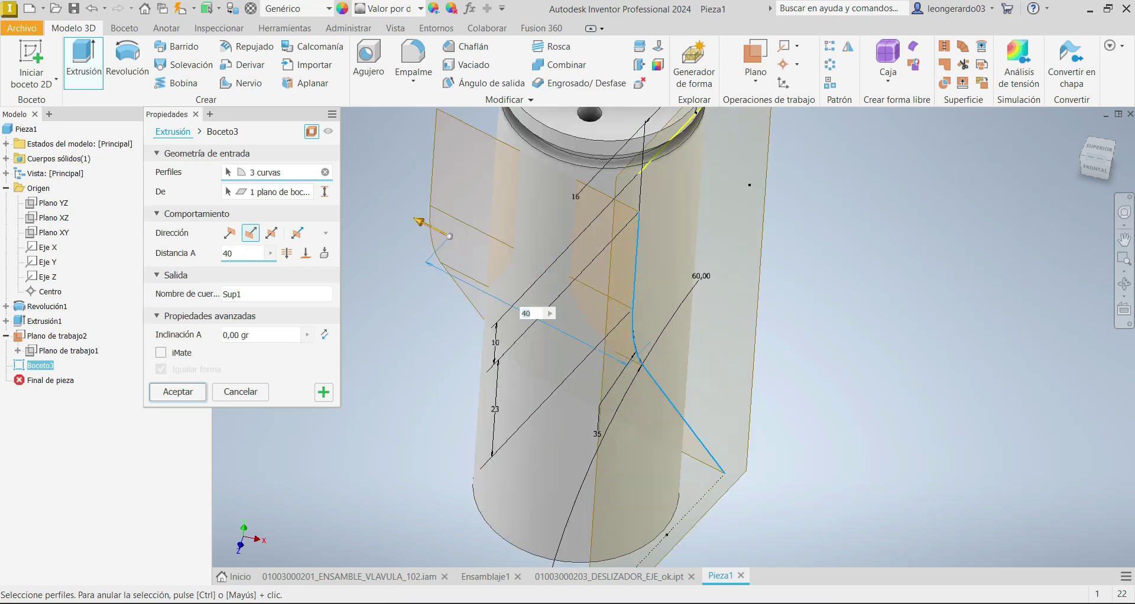
key("F6")
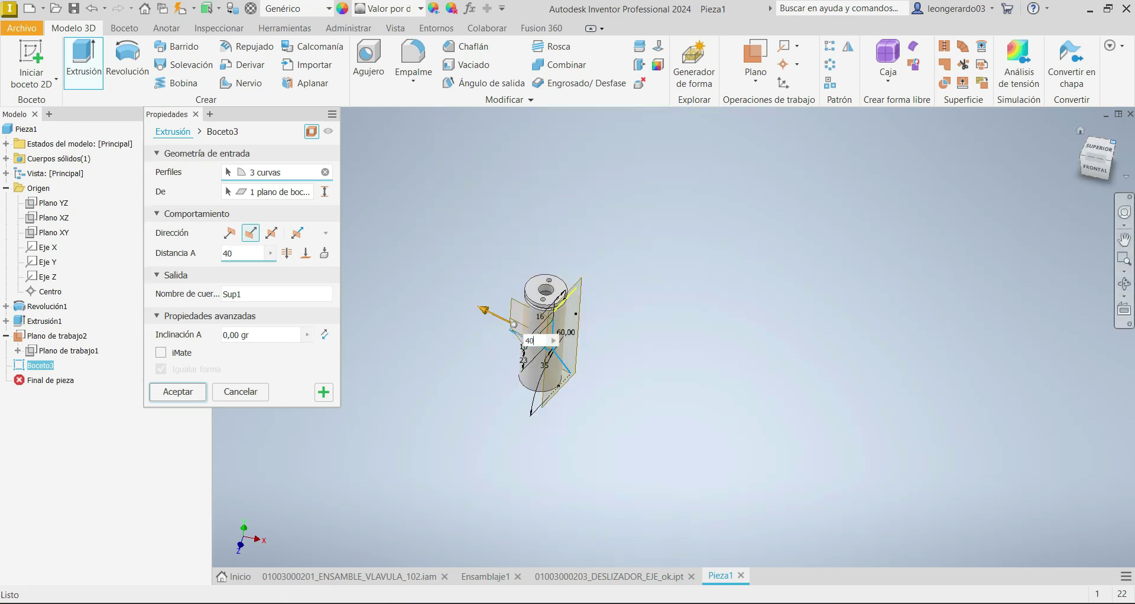
scroll(644, 318, "up", 5)
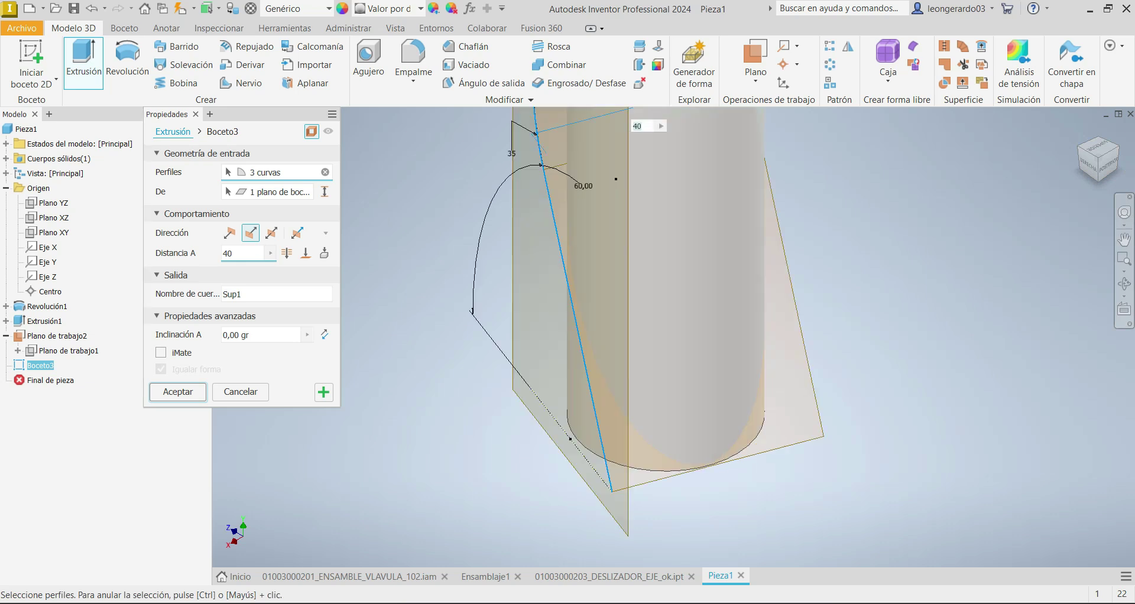
scroll(644, 319, "down", 3)
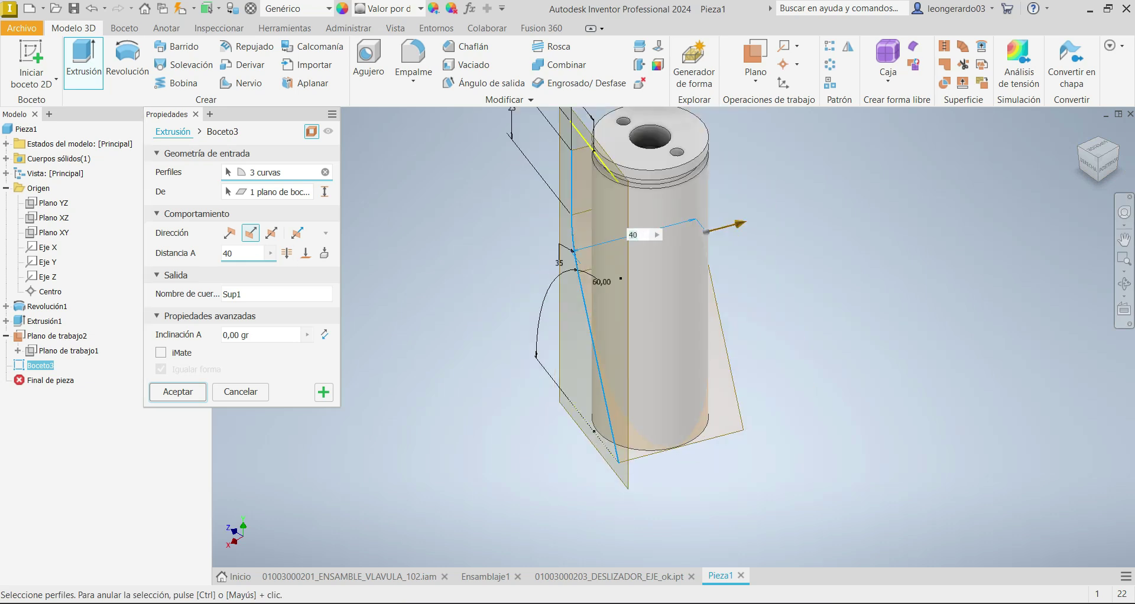
type("18")
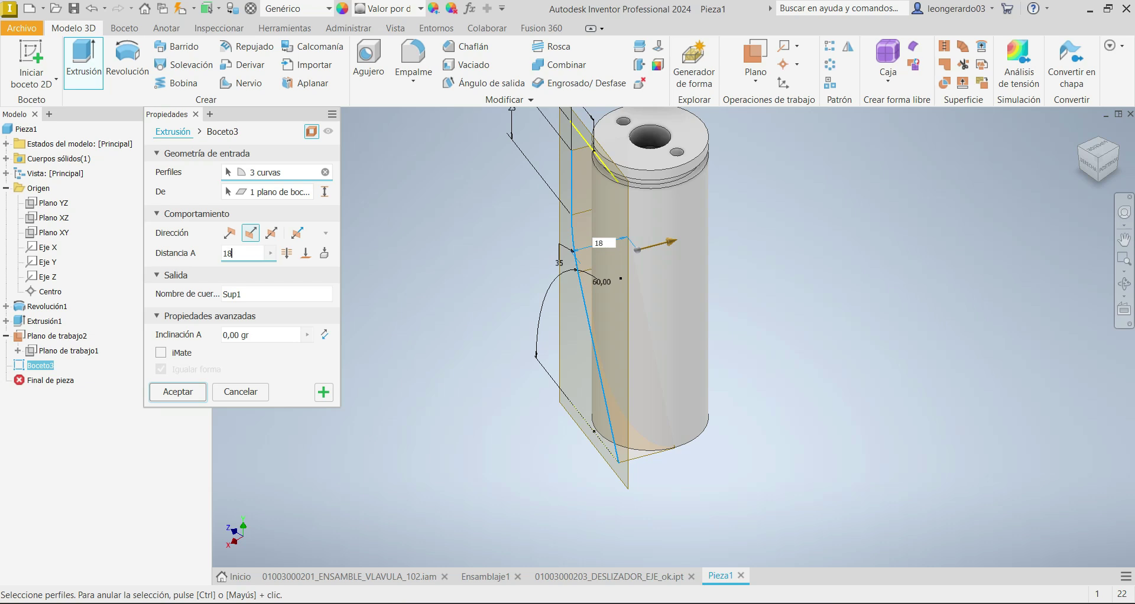
left_click(177, 391)
Hide the offset work plane that carries the slot path and return to the home view.
right_click(49, 354)
left_click(89, 427)
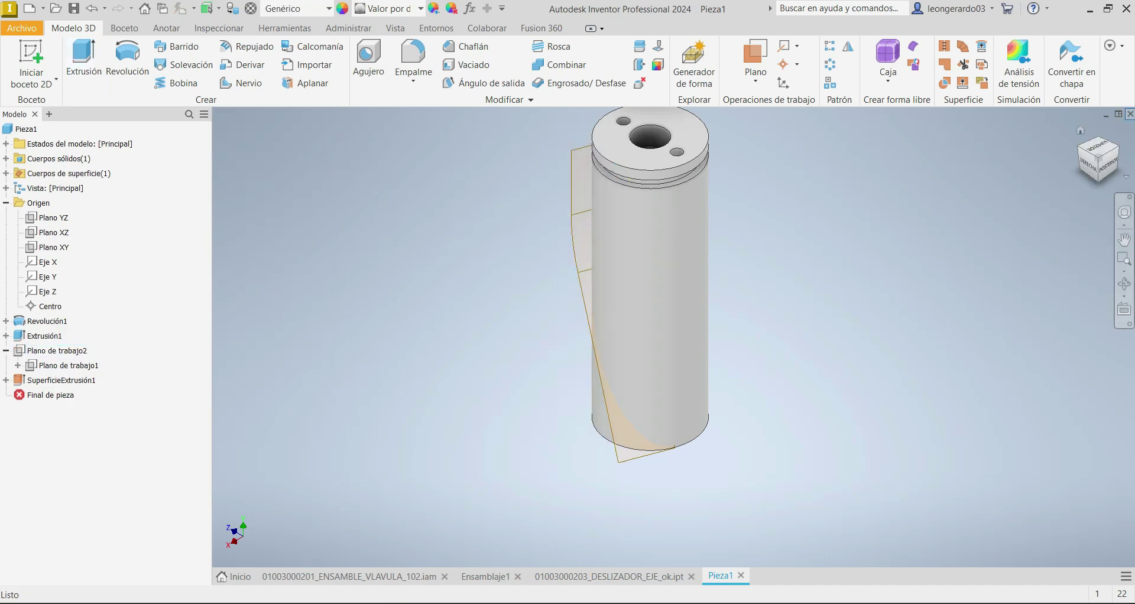
left_click(1080, 130)
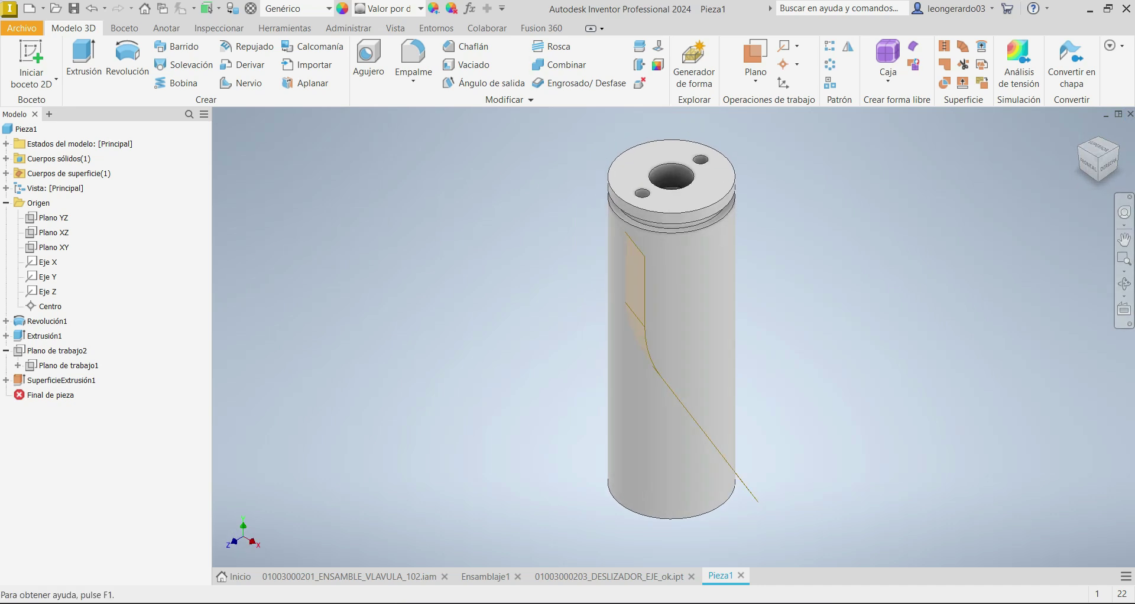
Create a 3D sketch with an intersection curve between the extruded surface and the body's outer cylindrical face, and finish it.
left_click(33, 78)
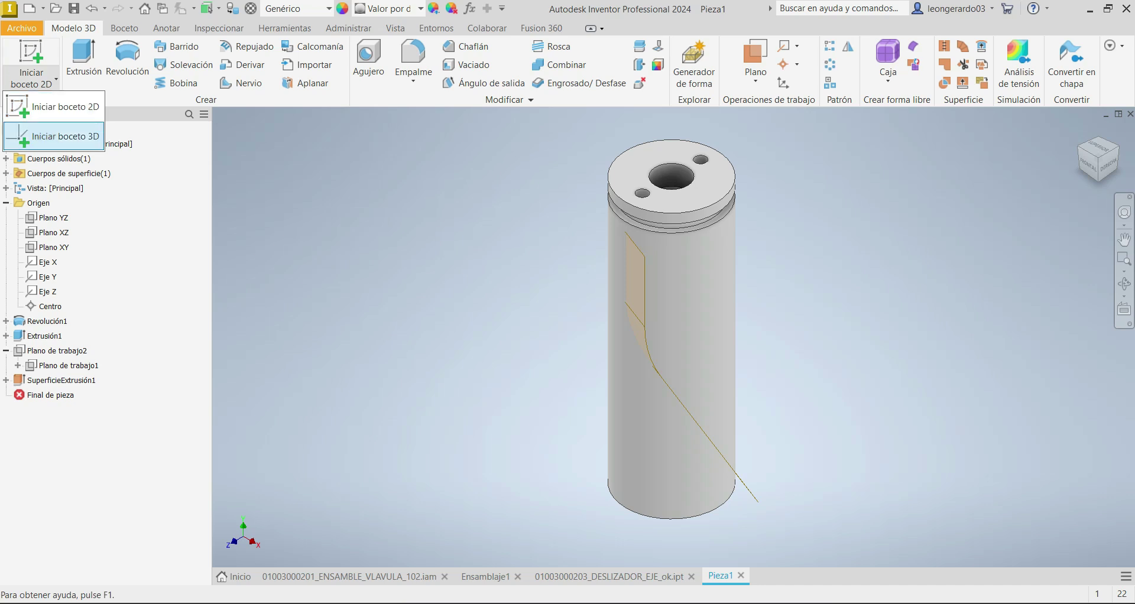
left_click(59, 137)
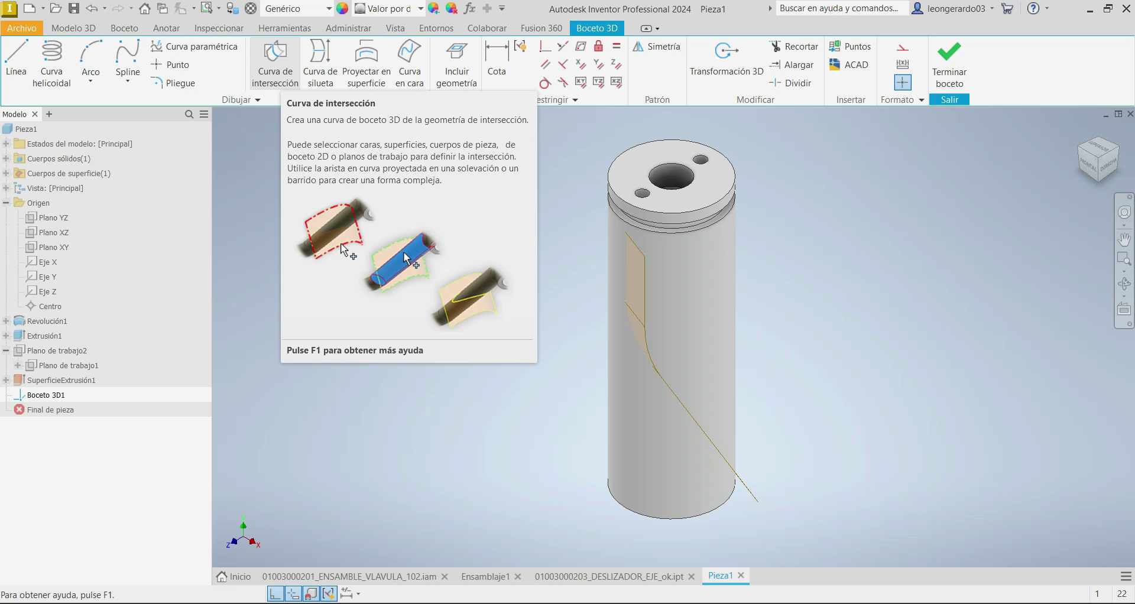
left_click(275, 62)
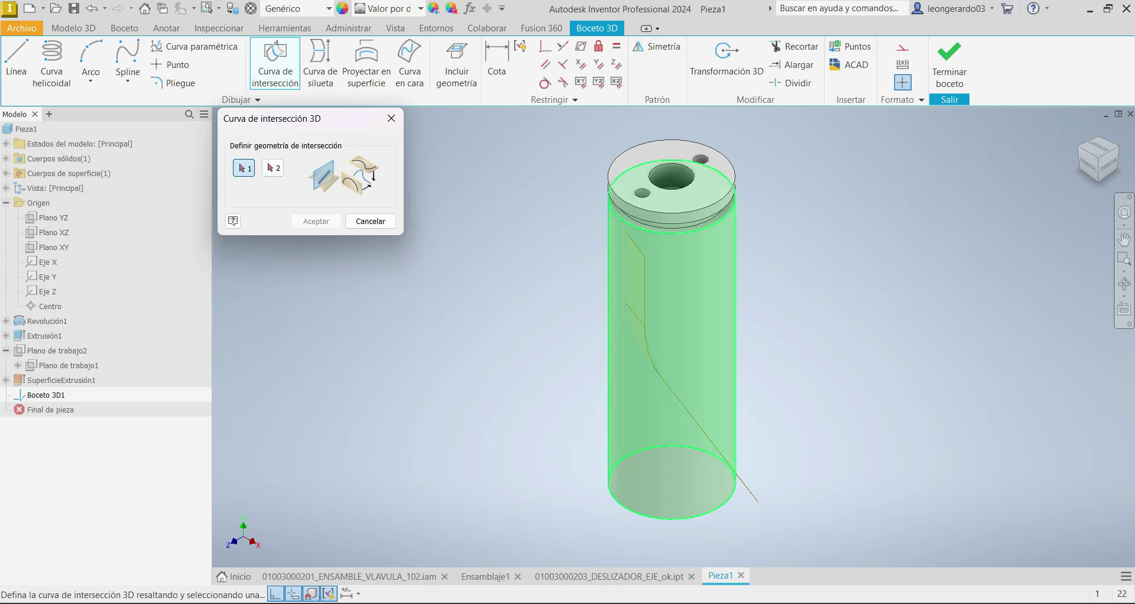
left_click(680, 400)
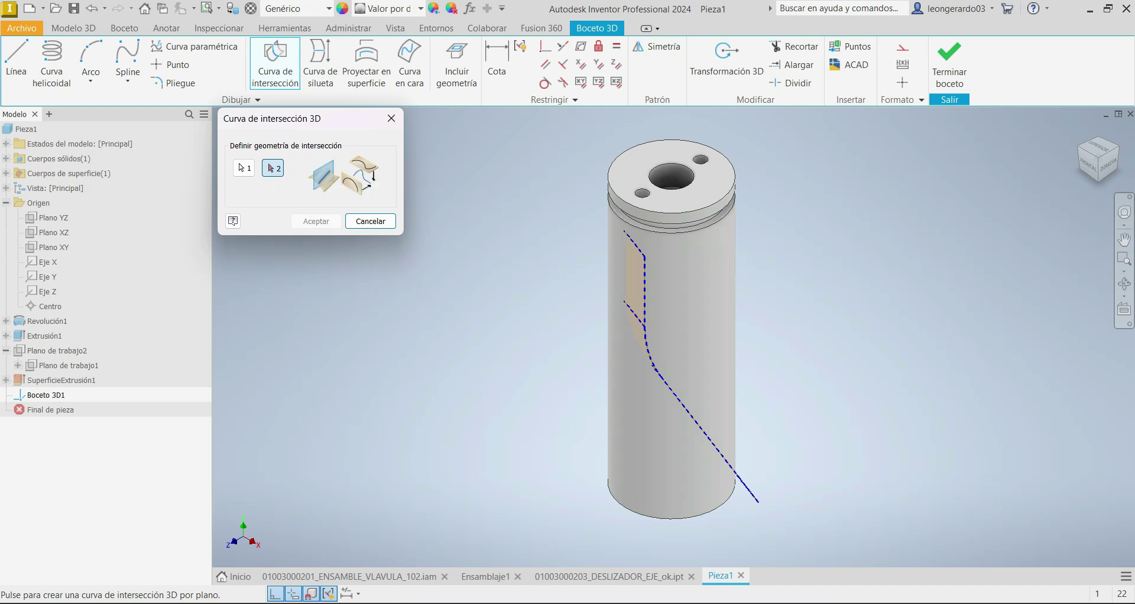
left_click(657, 425)
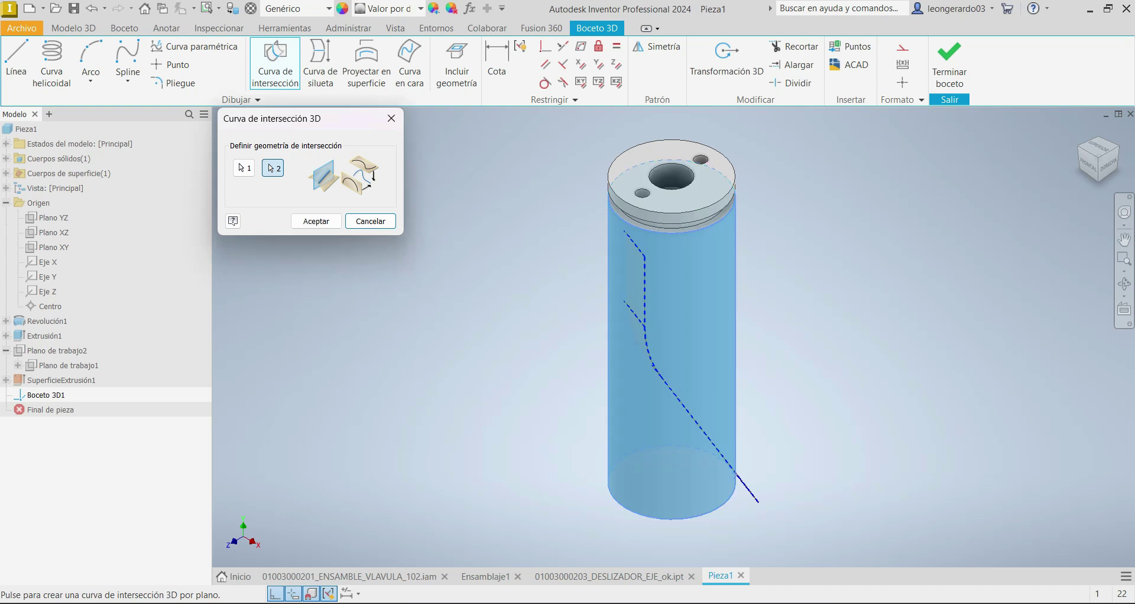
left_click(316, 221)
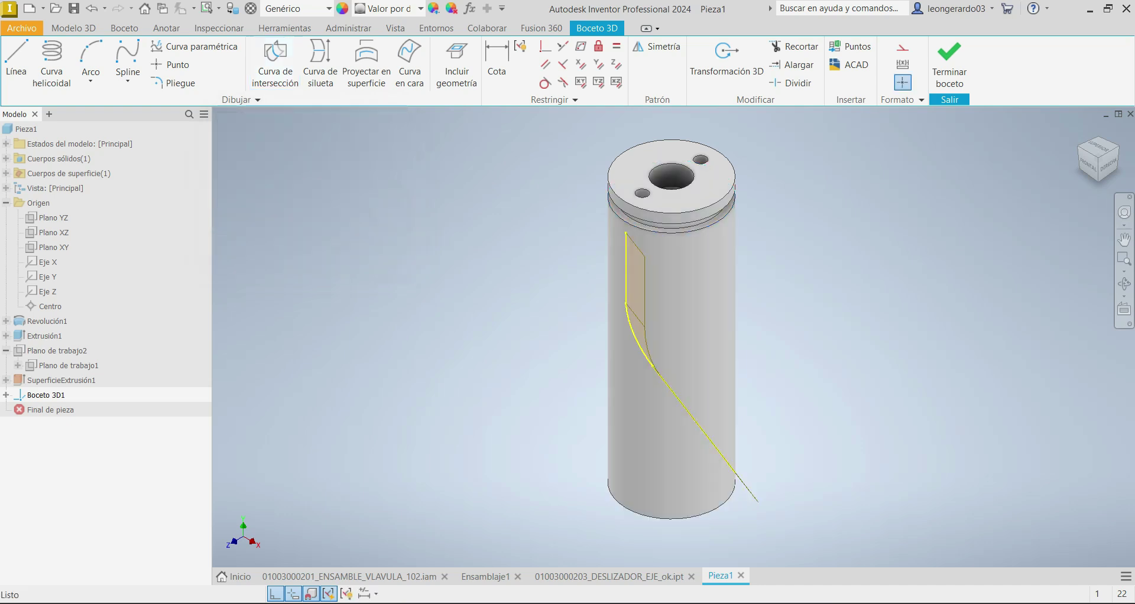
middle_click_drag(673, 337, 544, 343, "shift")
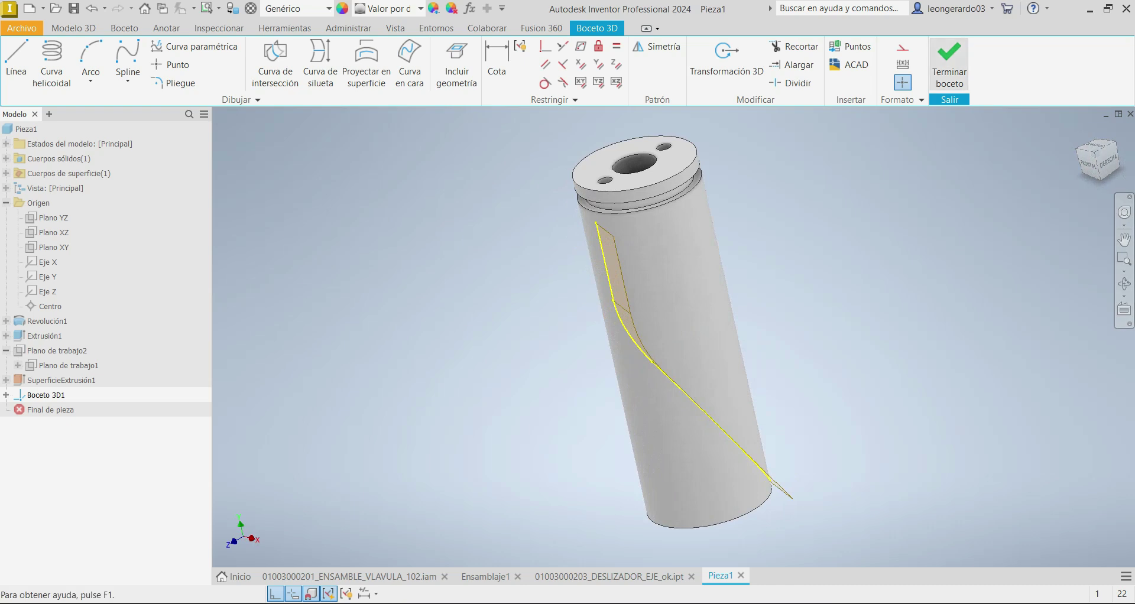
left_click(949, 62)
Set the slot path's extruded surface distance to 40 mm.
left_click(61, 381)
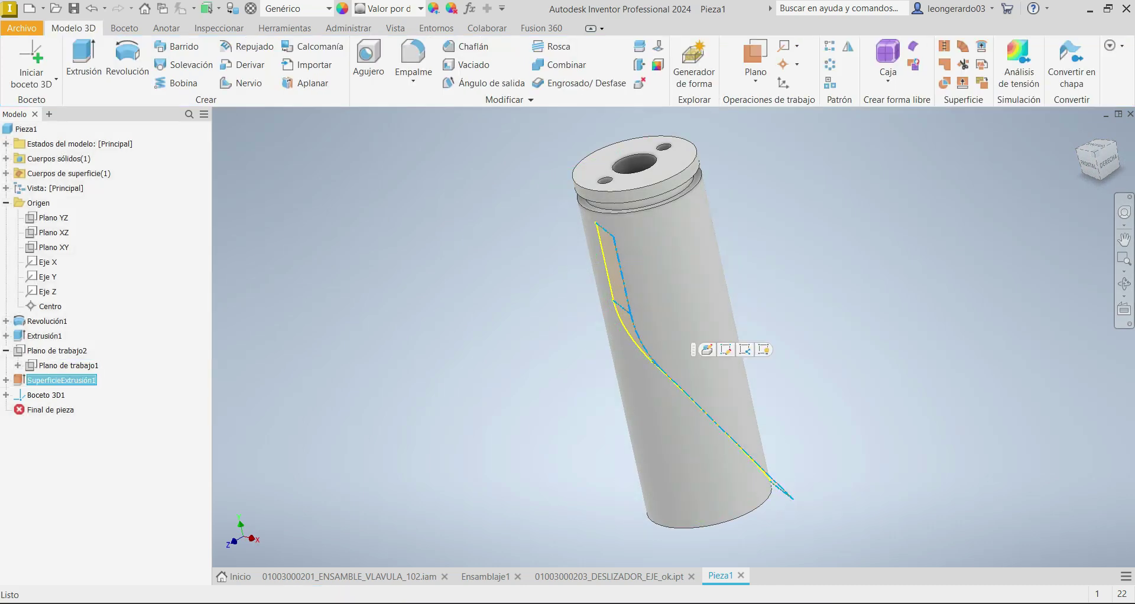
left_click(60, 381)
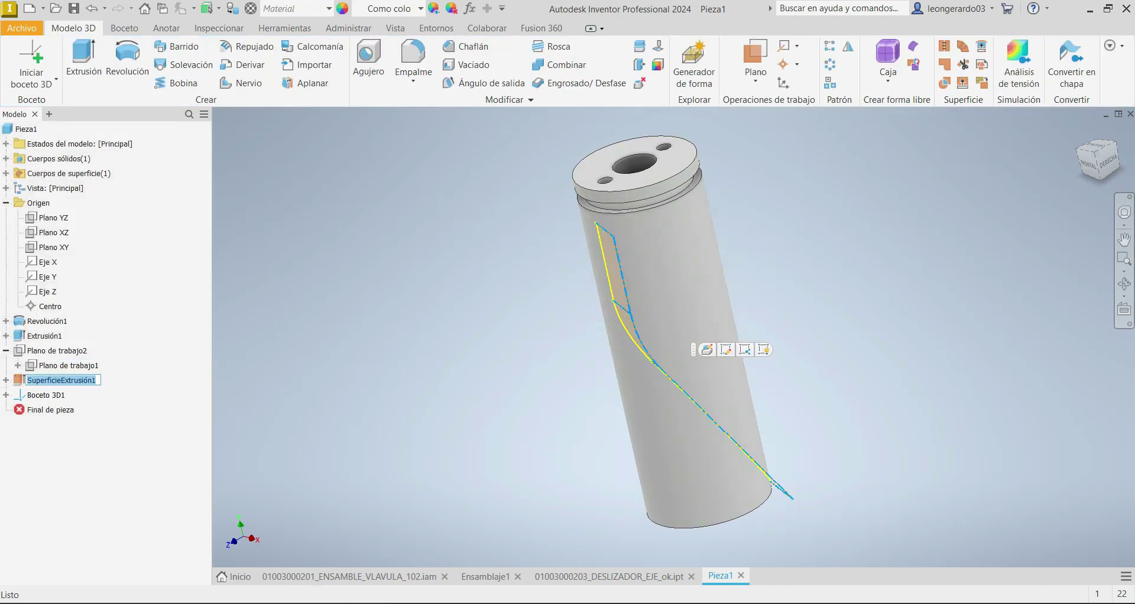
double_click(61, 381)
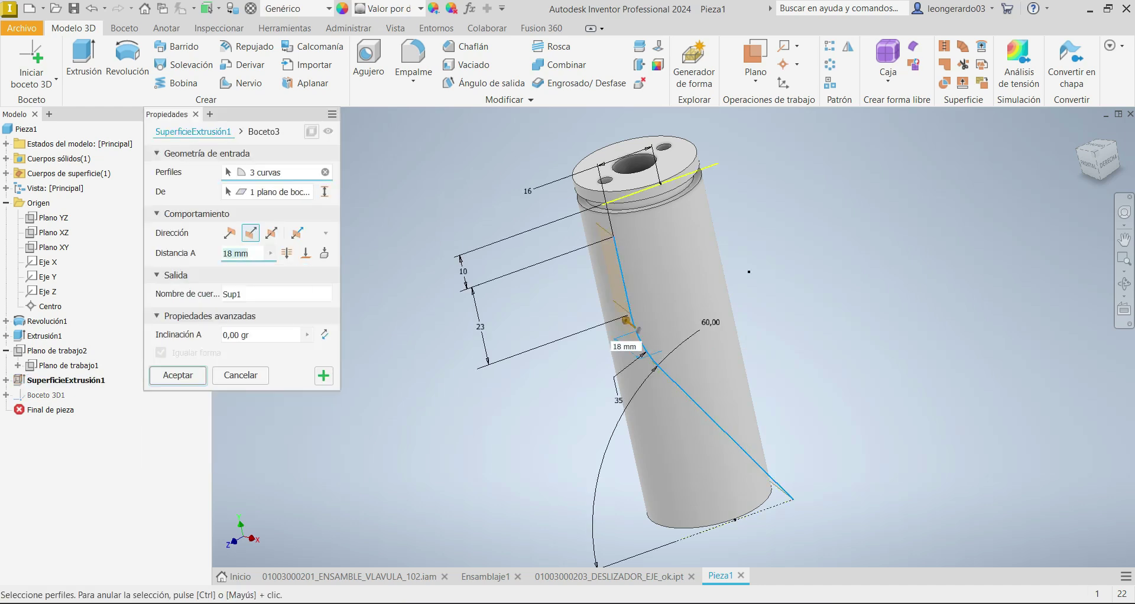
type("40")
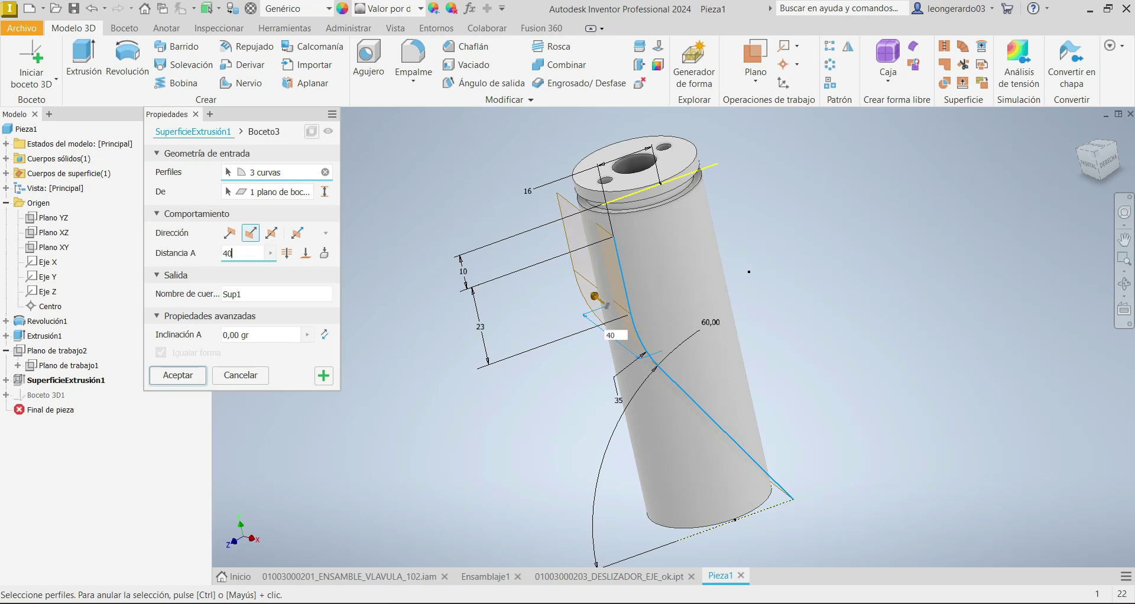
left_click(177, 376)
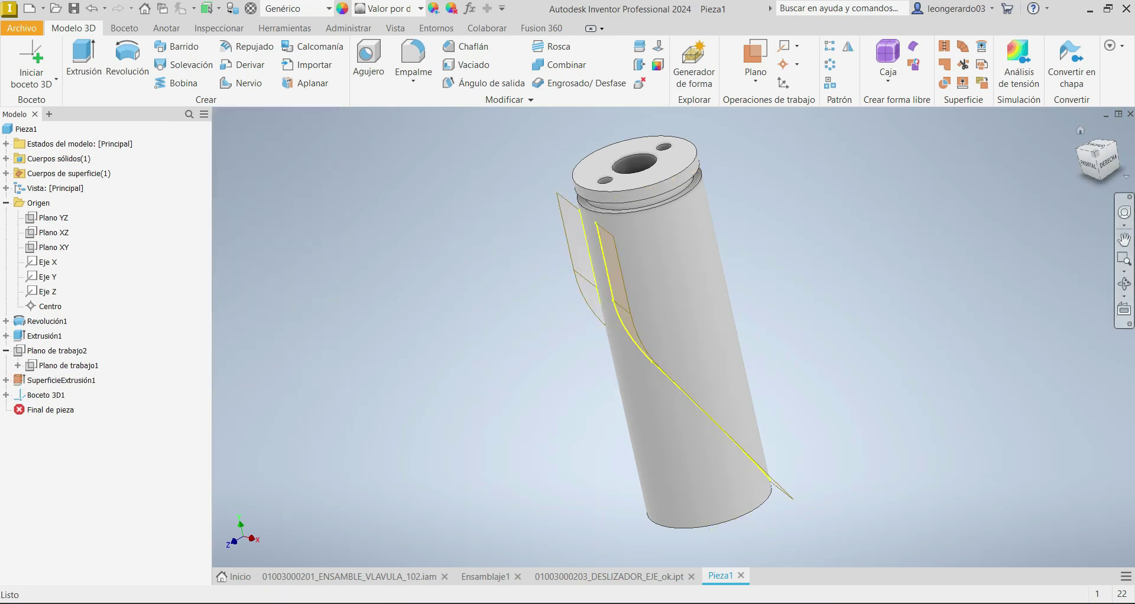
left_click(1115, 143)
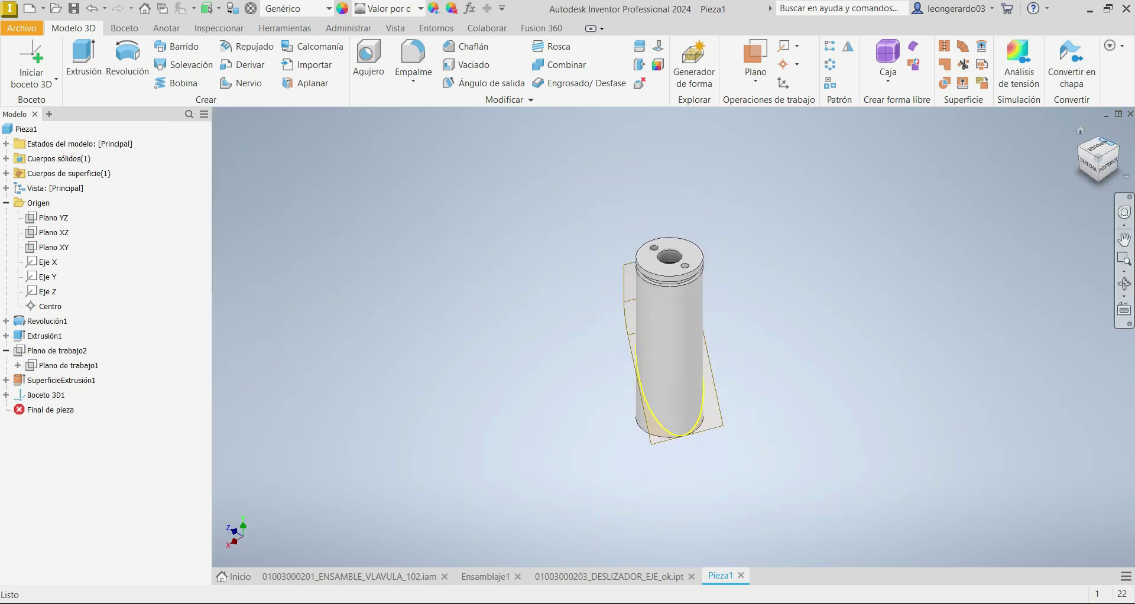
mouse_move(1082, 156)
left_mouse_down()
mouse_move(1117, 172)
mouse_move(1086, 147)
mouse_move(1074, 158)
mouse_move(1103, 145)
left_mouse_up()
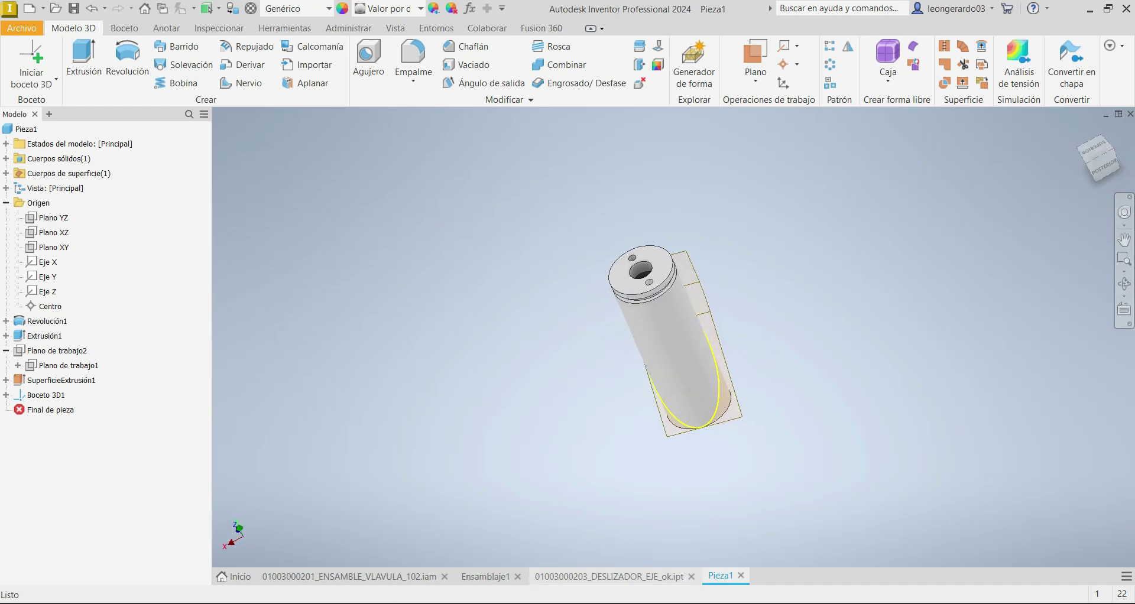
left_click(615, 576)
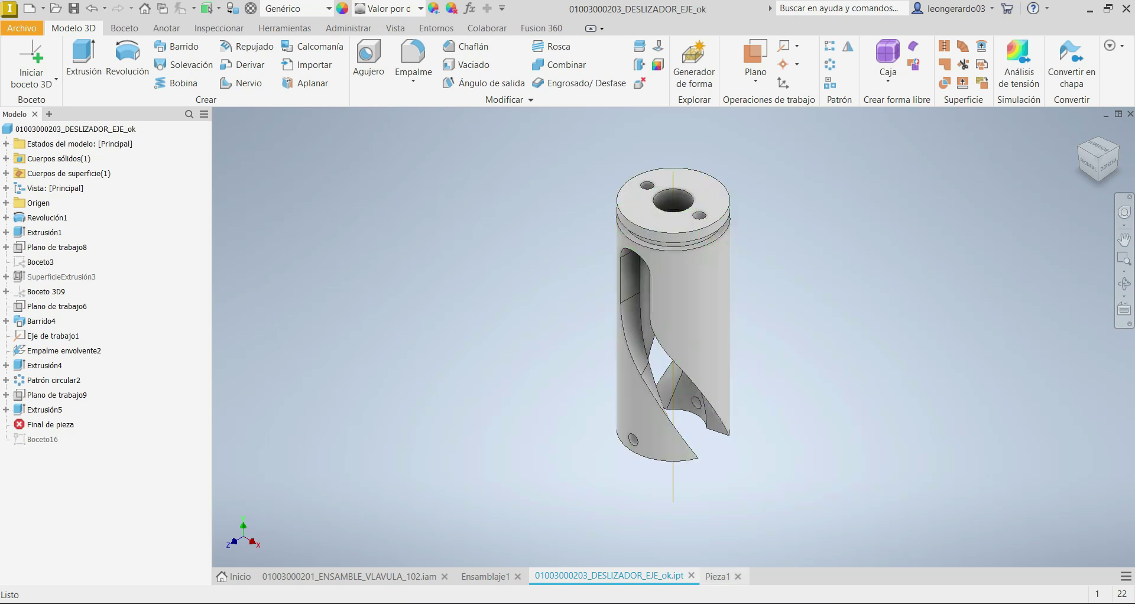
left_click(718, 576)
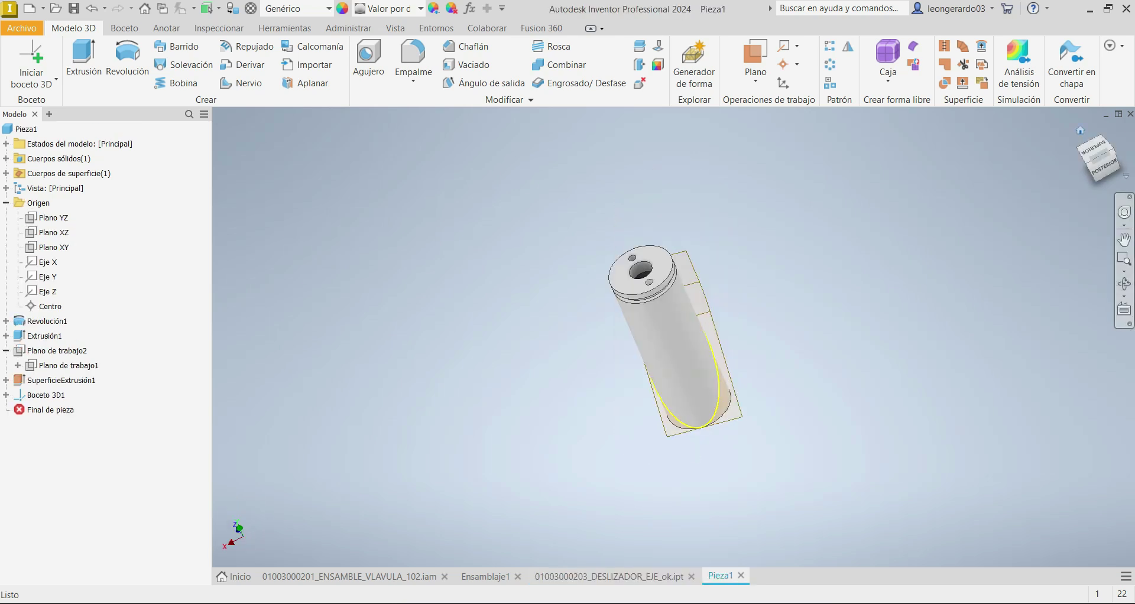
left_click(1080, 130)
key("ctrl+z")
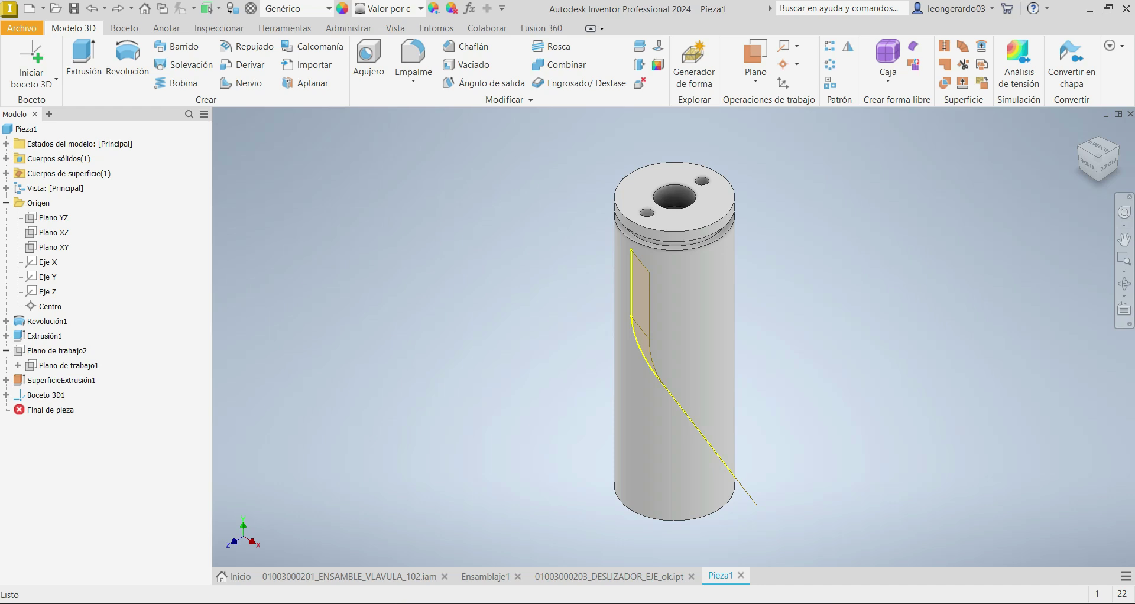
Hide the extruded surface of the slot path.
left_click(59, 380)
right_click(62, 380)
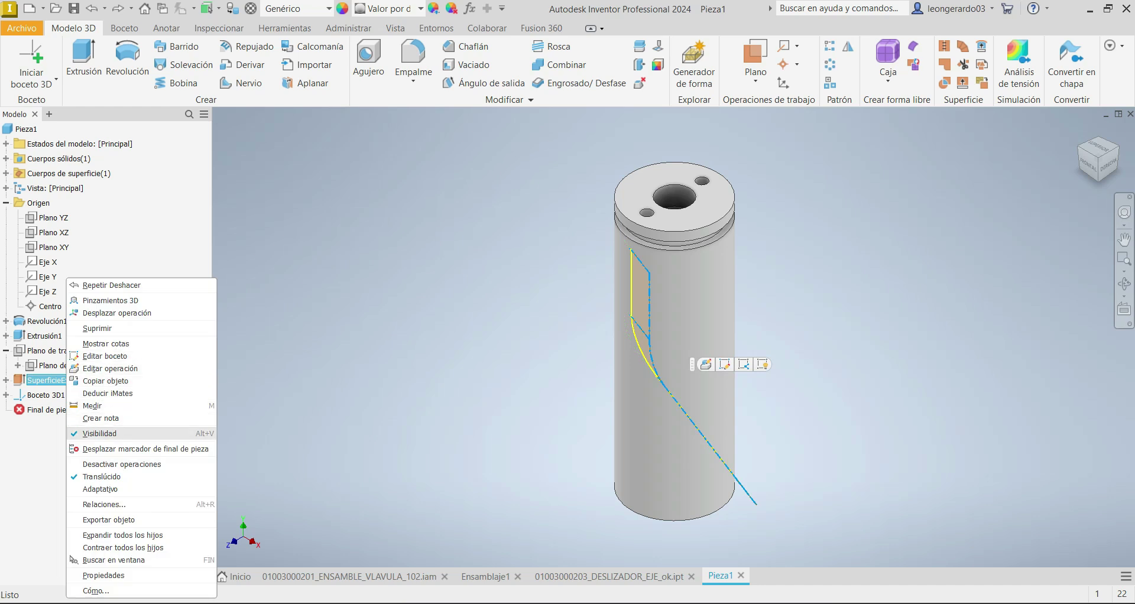
left_click(99, 433)
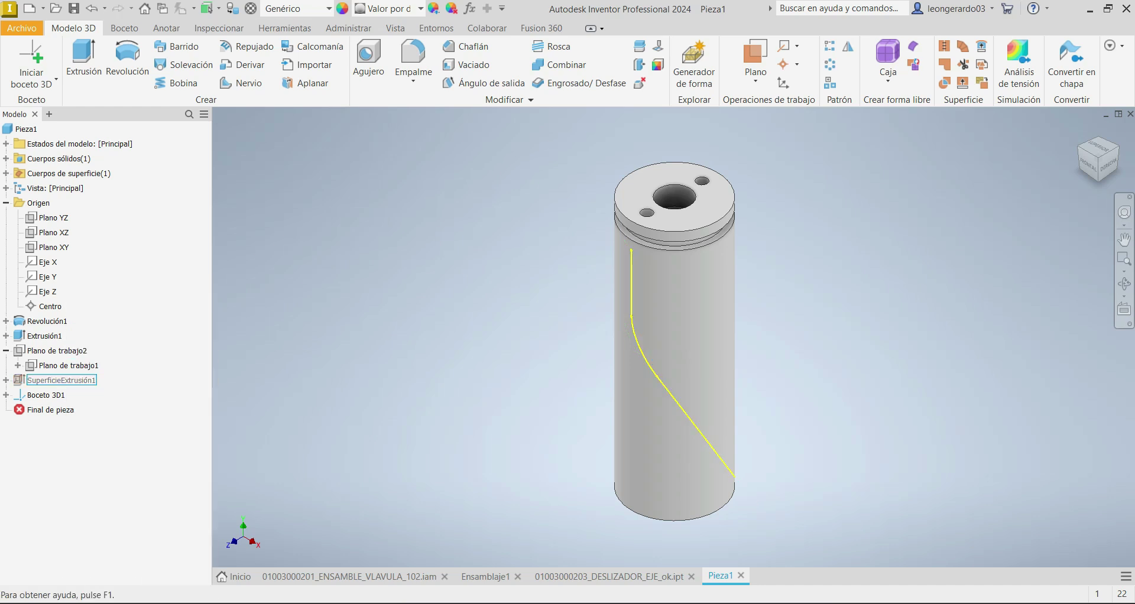
Create a work plane offset -10 mm from the body's top face.
left_click(31, 78)
left_click(53, 106)
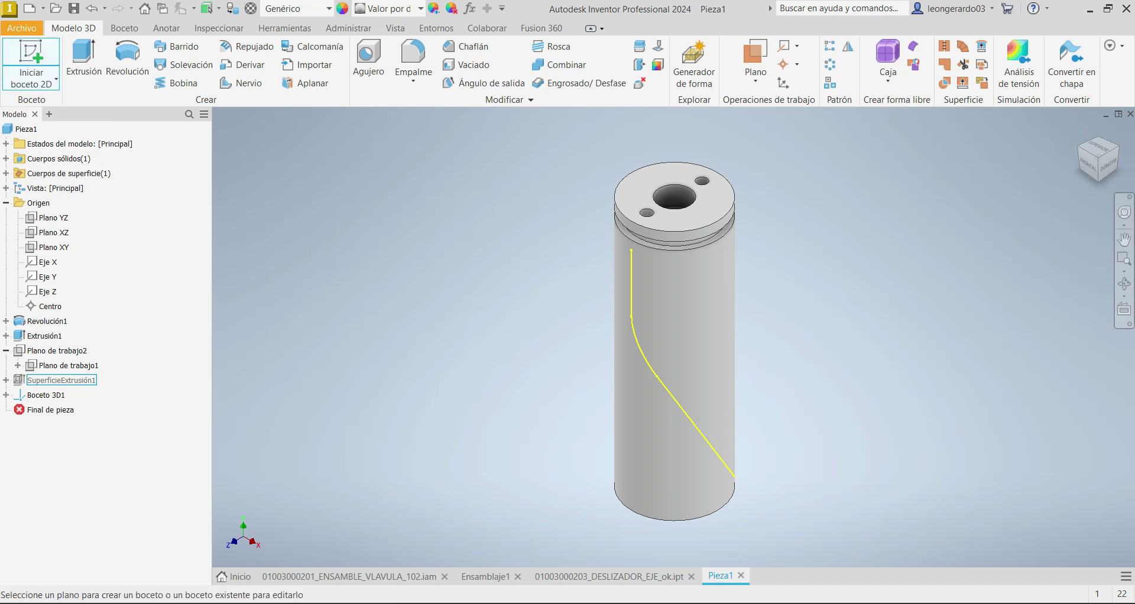
left_click(755, 76)
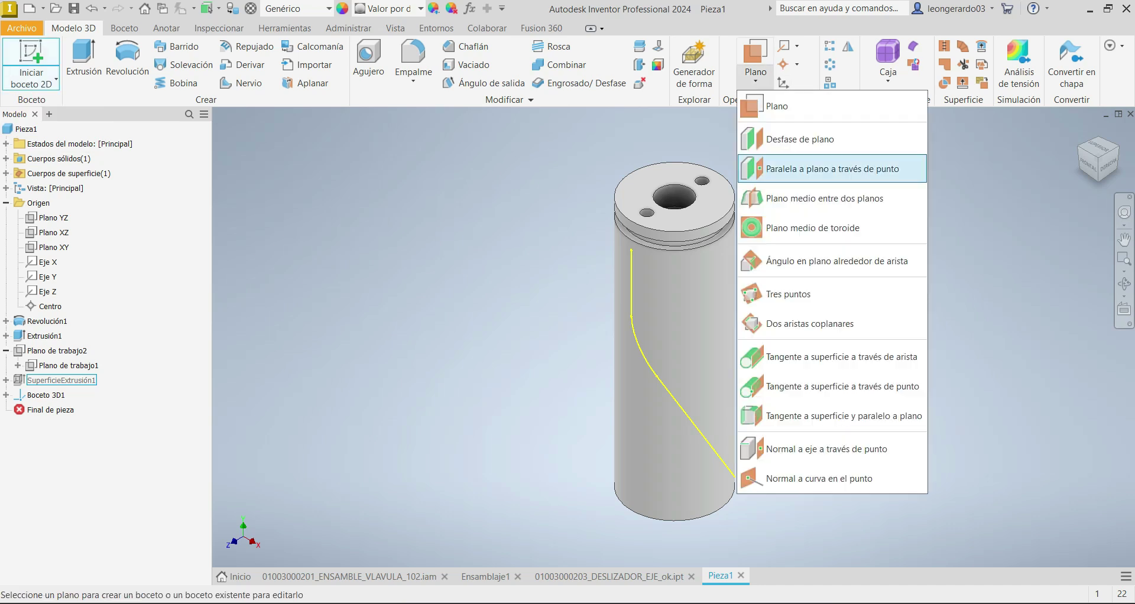
left_click(800, 140)
left_click(712, 201)
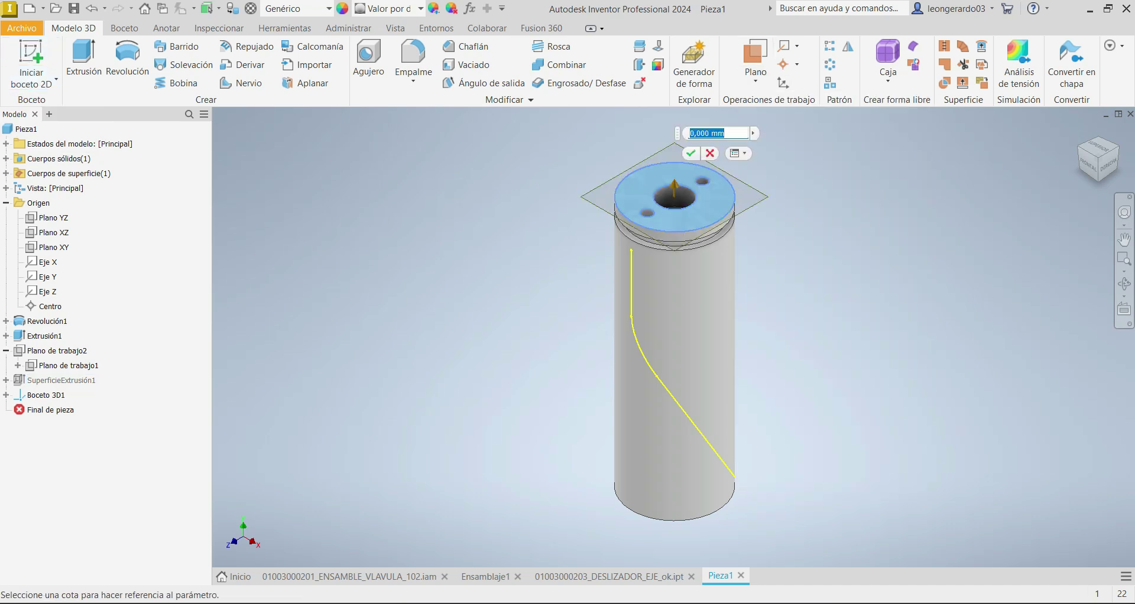
type("-10")
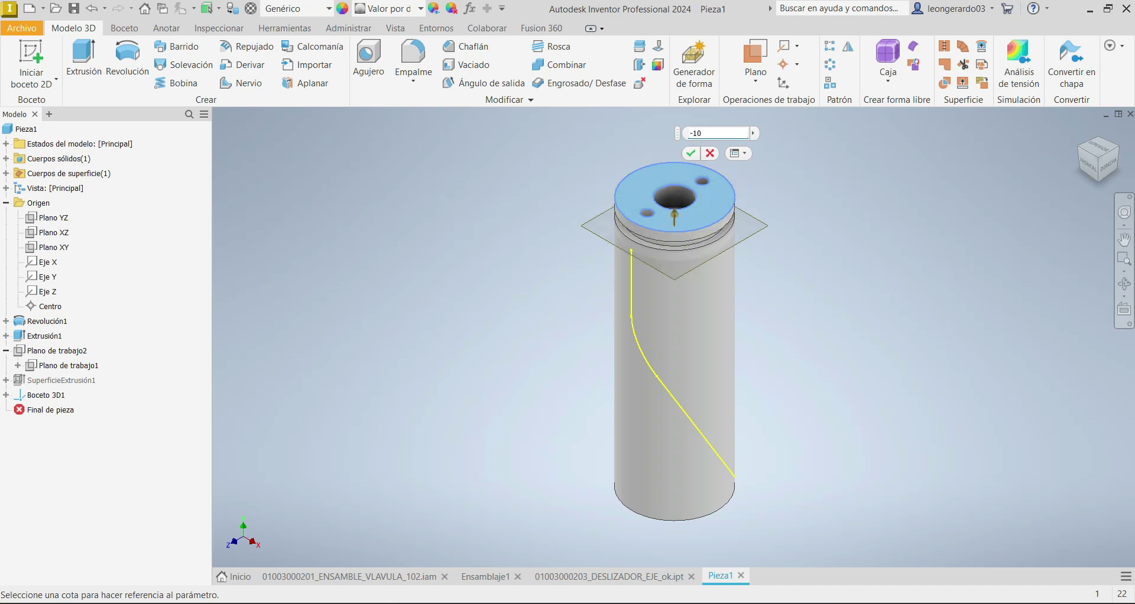
key("Return")
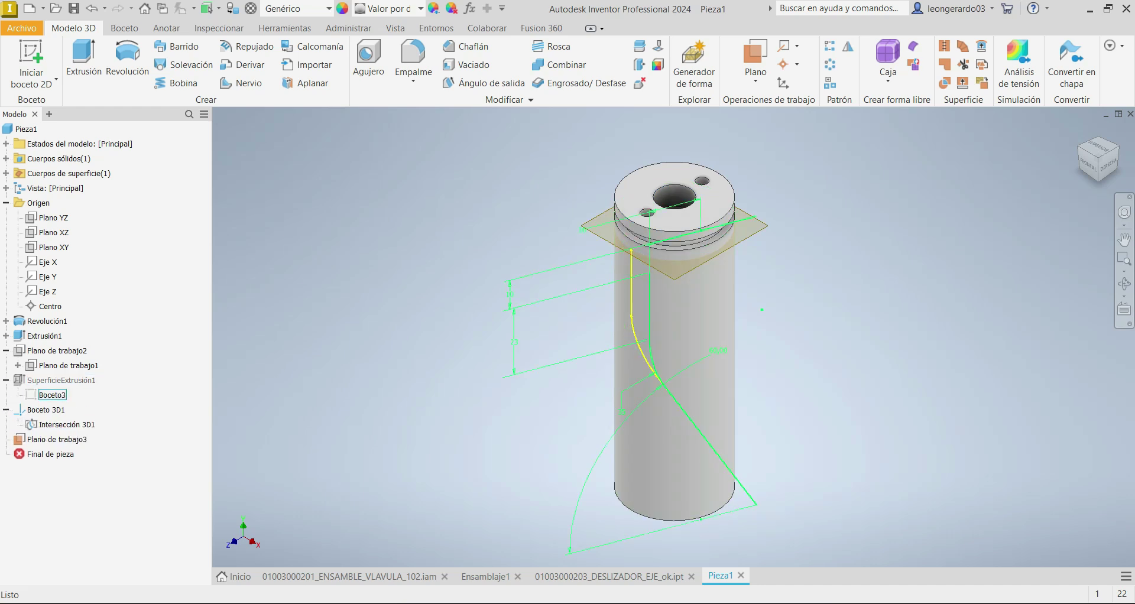
Open the slot path sketch Boceto3 to check its dimensions, and exit it.
left_click(52, 395)
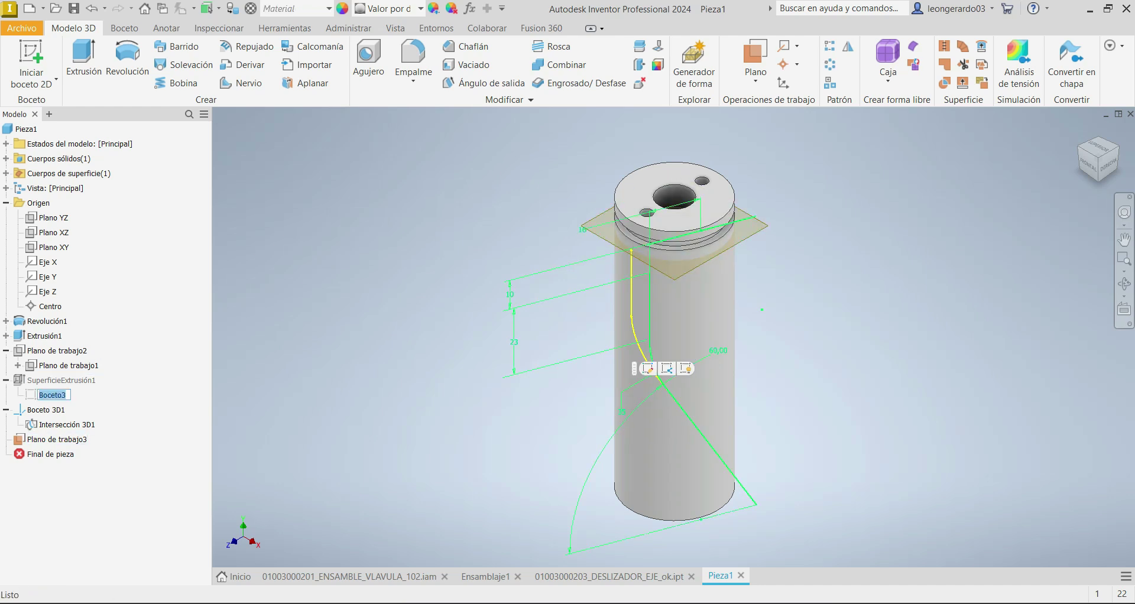
key("Escape")
double_click(52, 395)
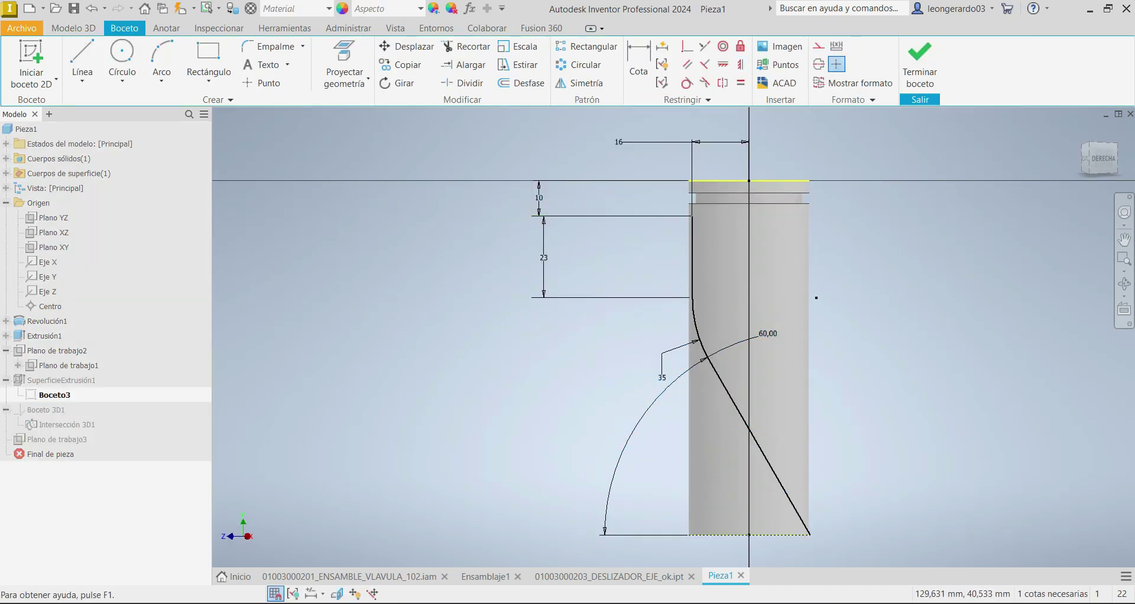
left_click(919, 65)
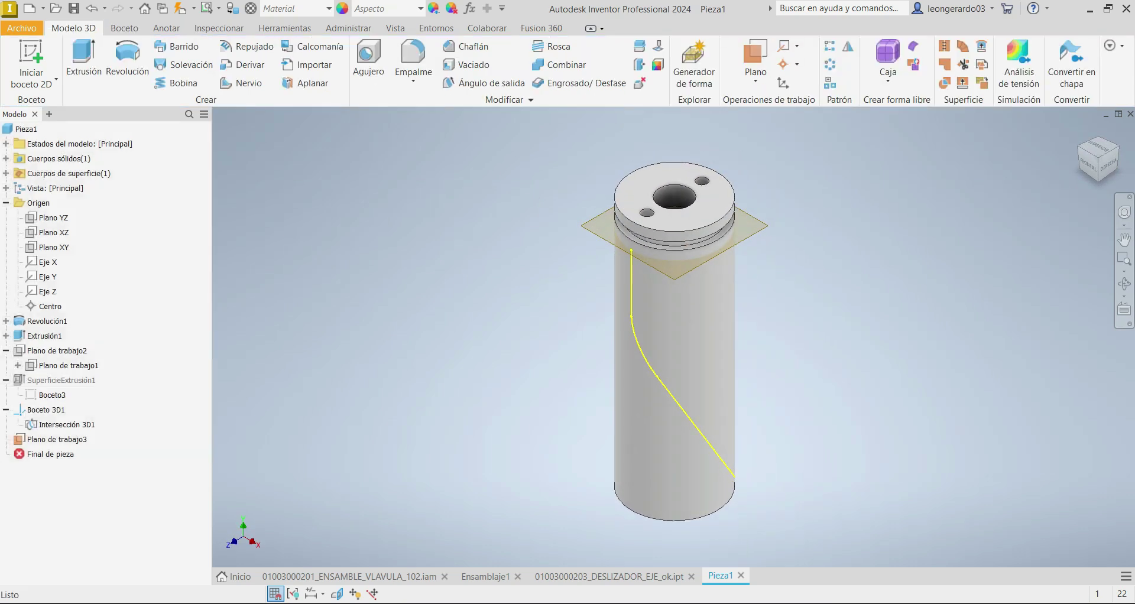
Start a 2D sketch on the work plane below the top face and slice the body's display at that plane.
left_click(680, 234)
key("Escape")
key("s")
left_click(674, 269)
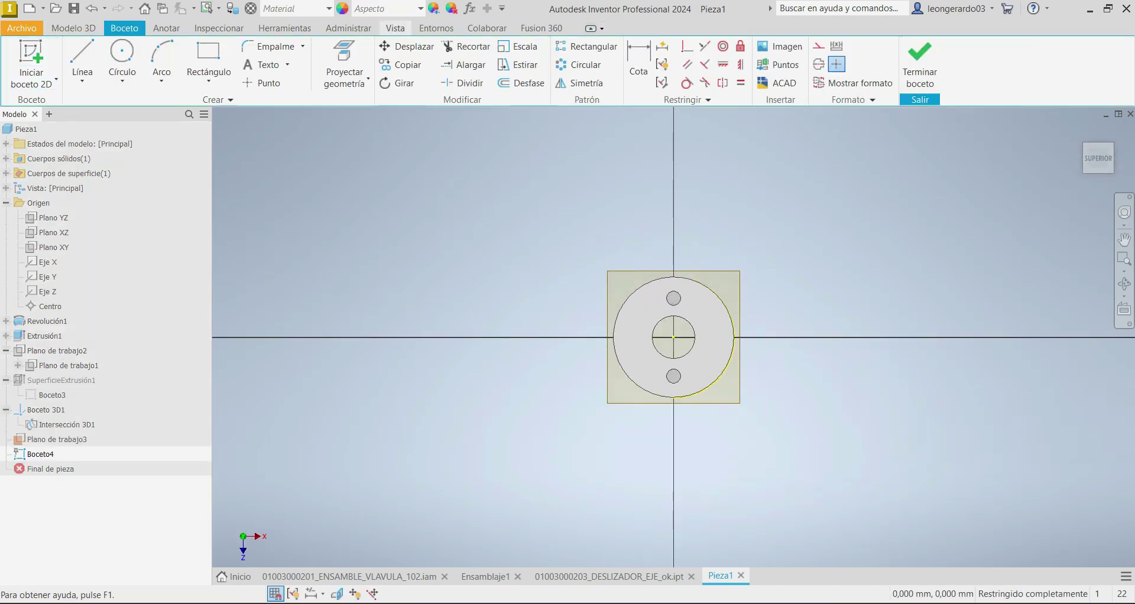
left_click(394, 28)
left_click(197, 46)
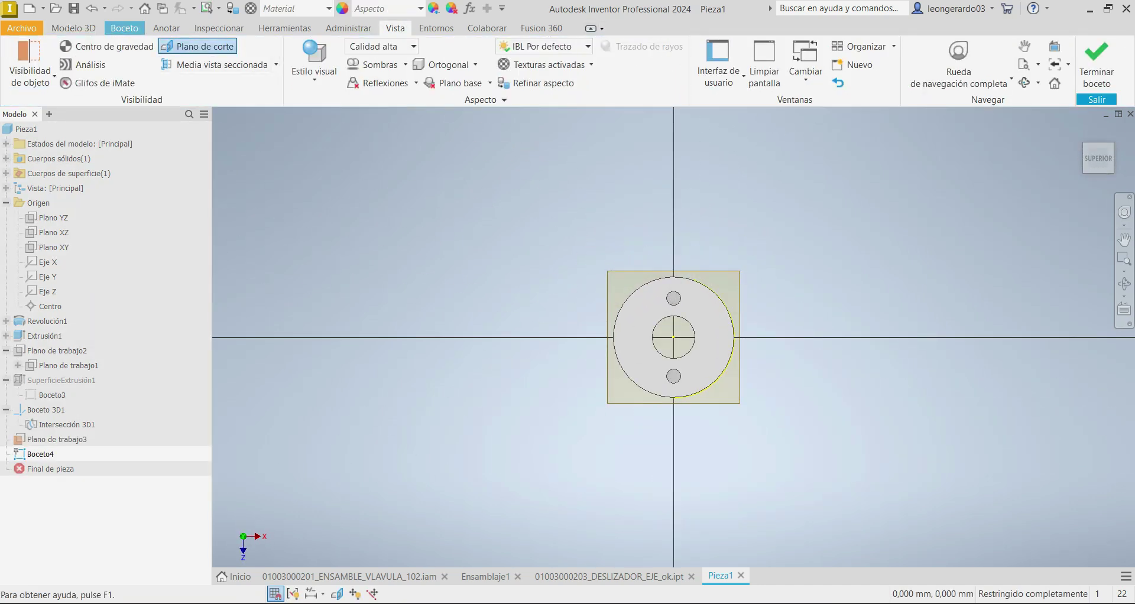
scroll(703, 432, "down", 3)
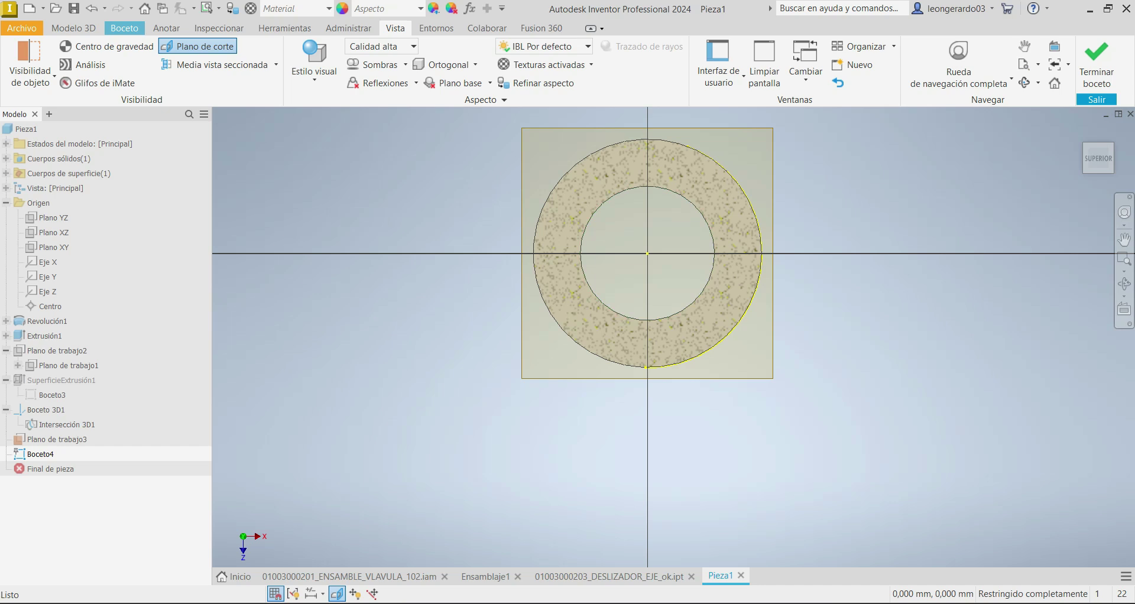
left_click(124, 27)
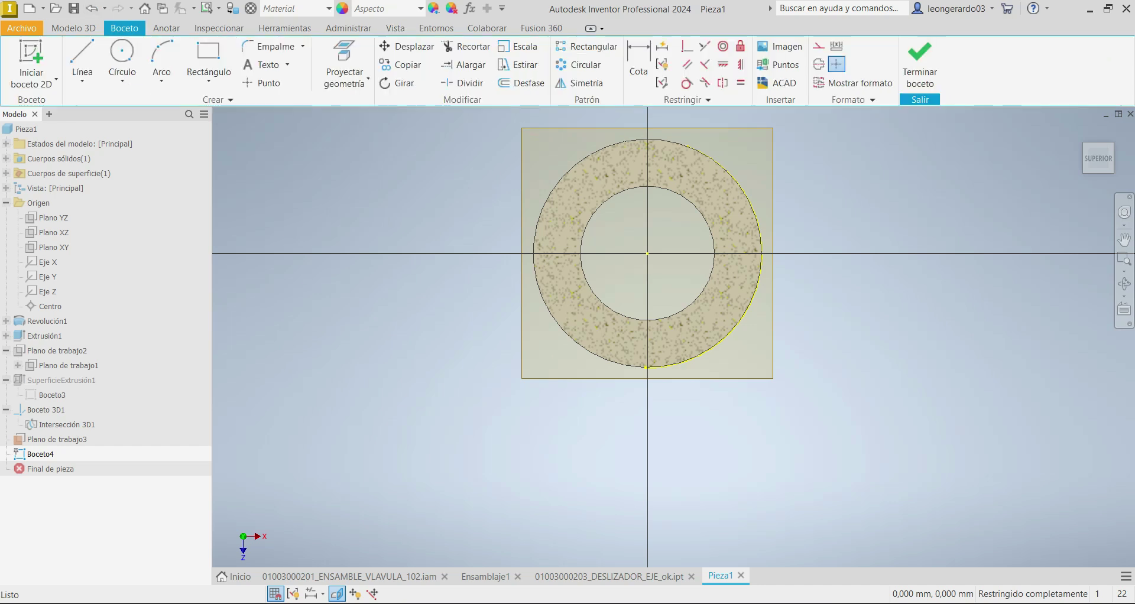
left_click(122, 59)
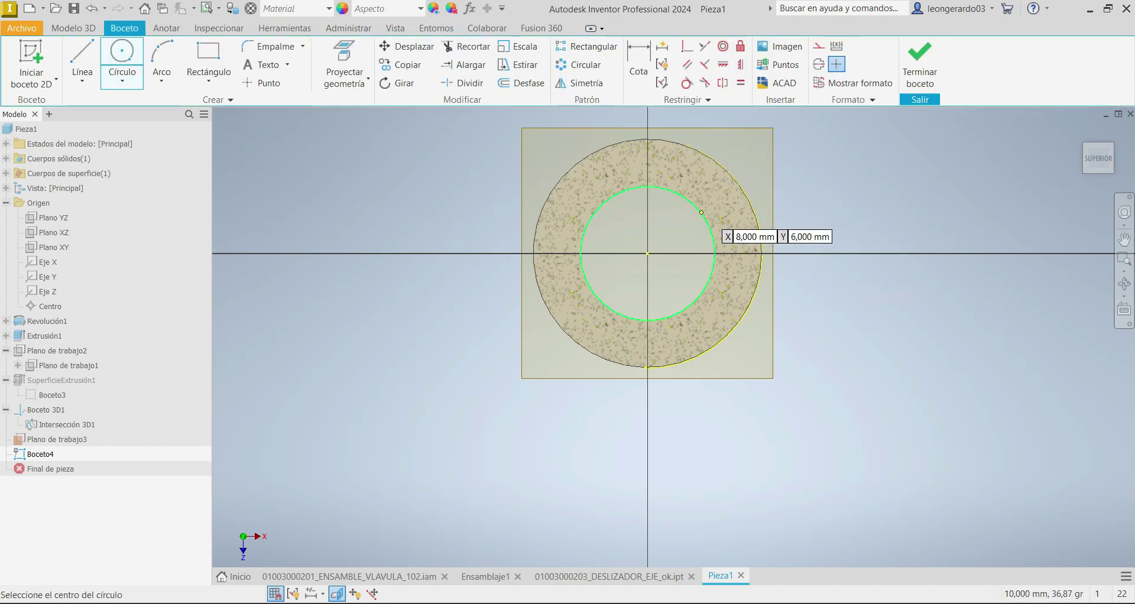
left_click(647, 252)
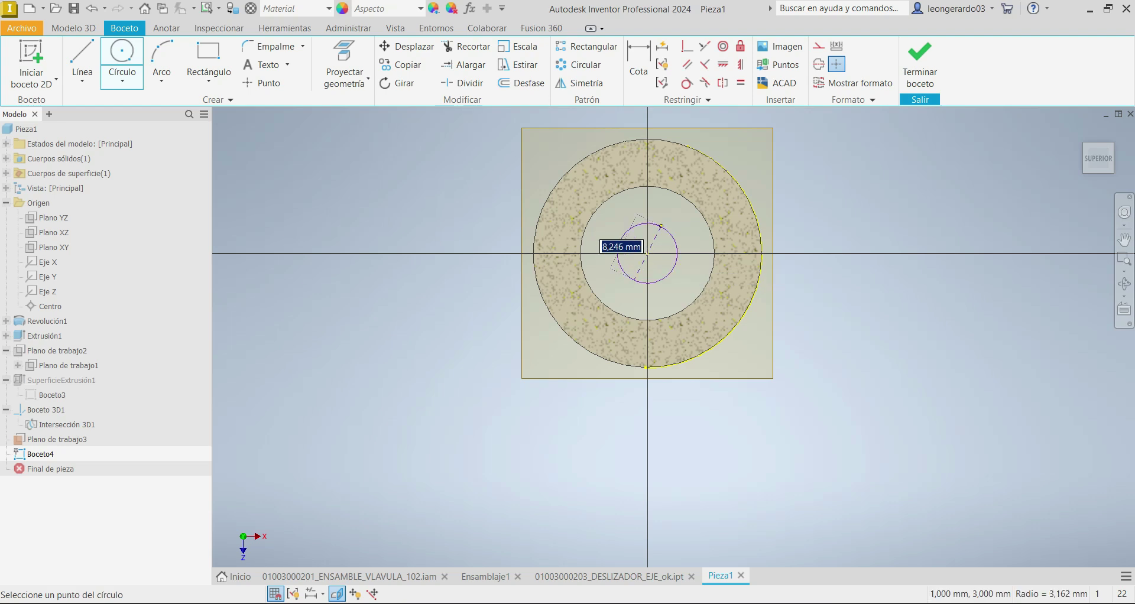
key("Escape")
key("Escape")
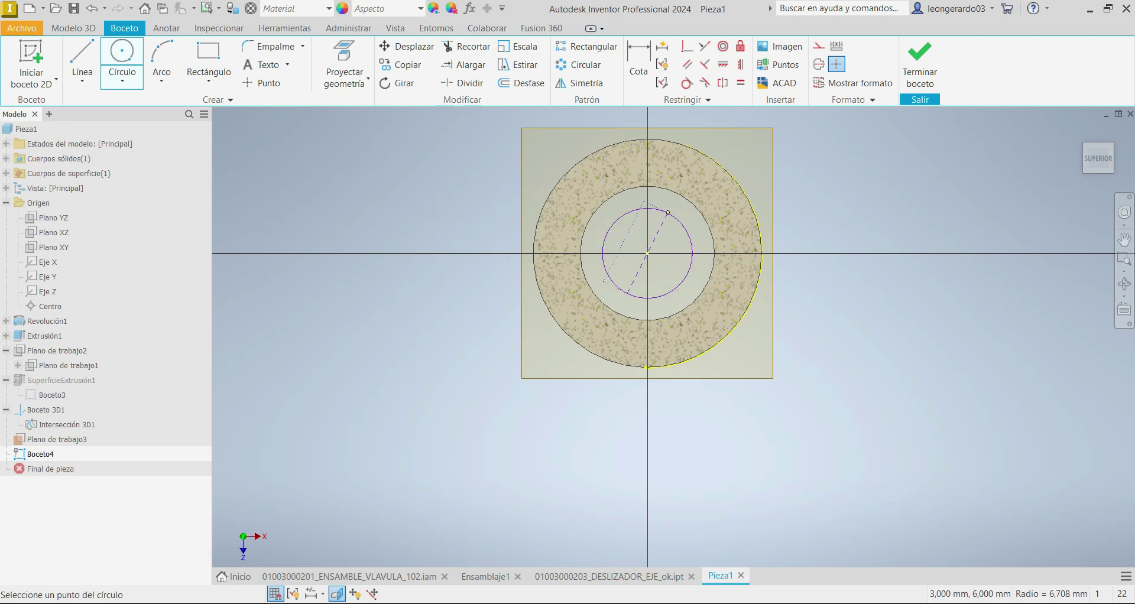
Sketch a near-vertical construction line about 24 mm long from the body's centre down past its outer edge.
left_click(83, 59)
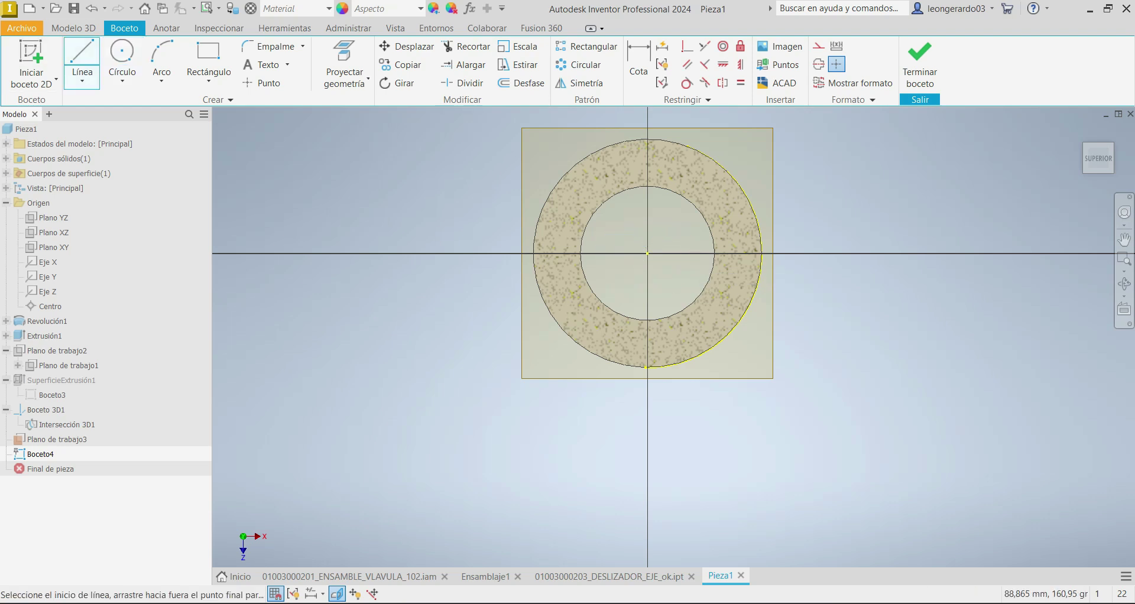
left_click(648, 254)
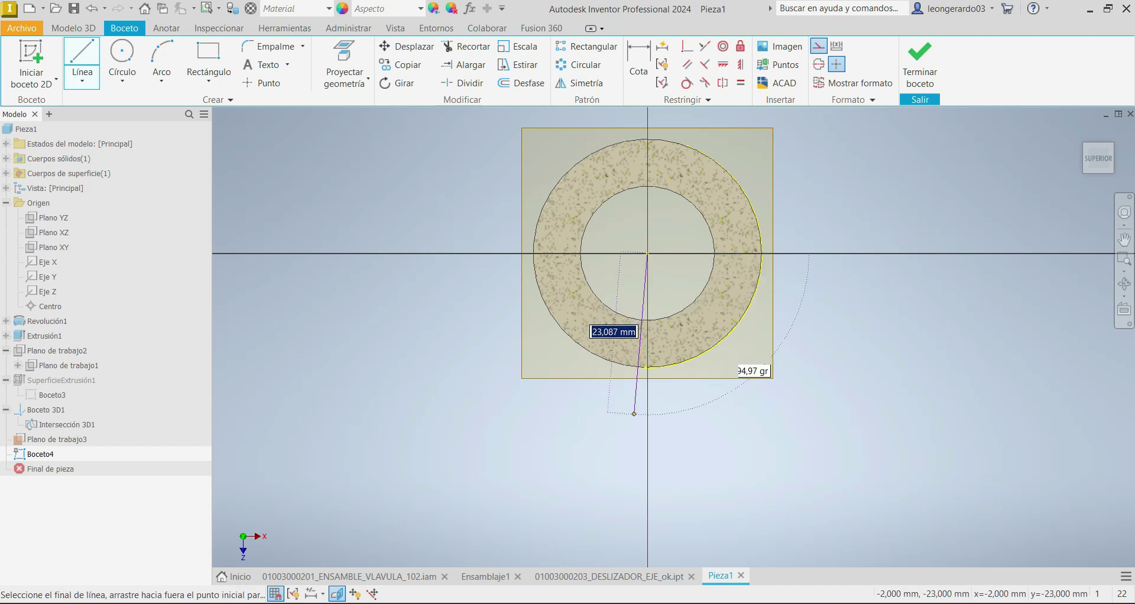
left_click(641, 414)
scroll(645, 384, "down", 3)
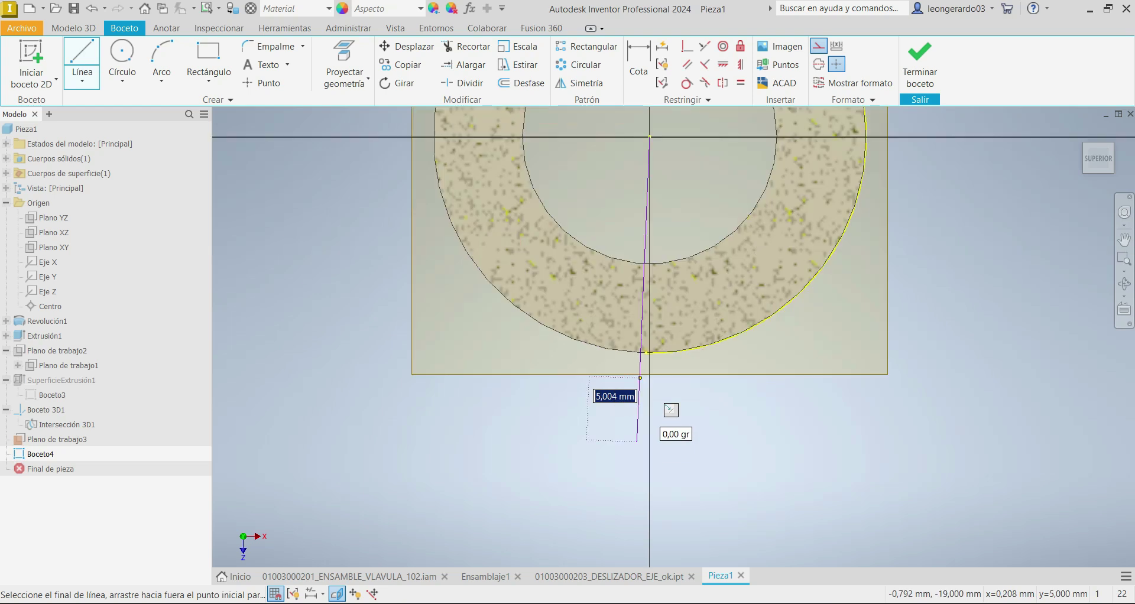
key("Escape")
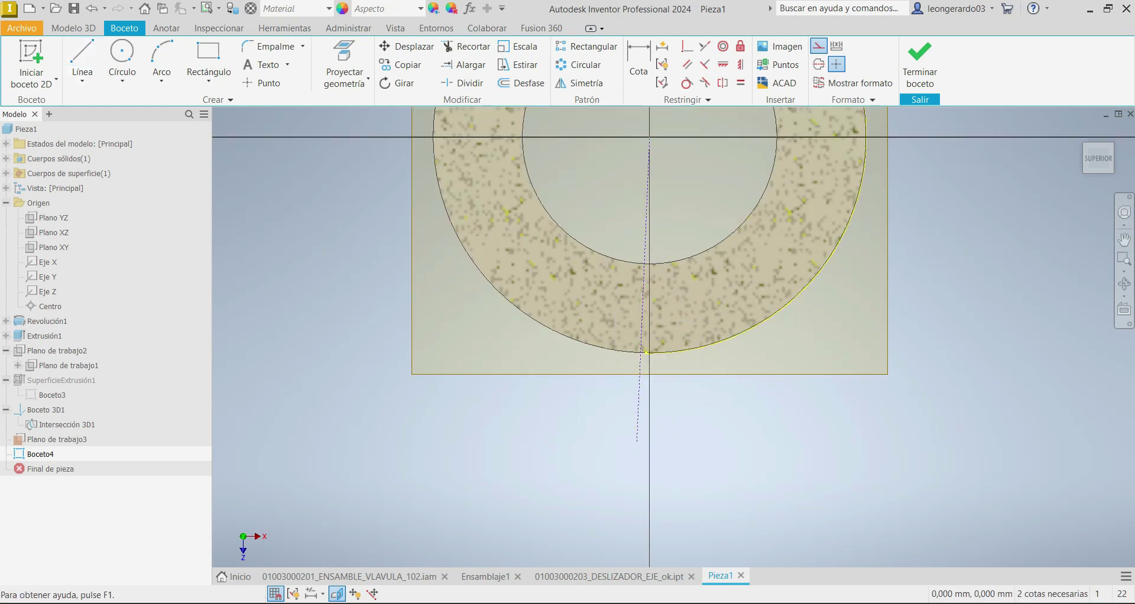
Project the body's outer circular edge into the sketch and trim the construction line where it extends beyond it.
left_click(344, 59)
left_click(827, 260)
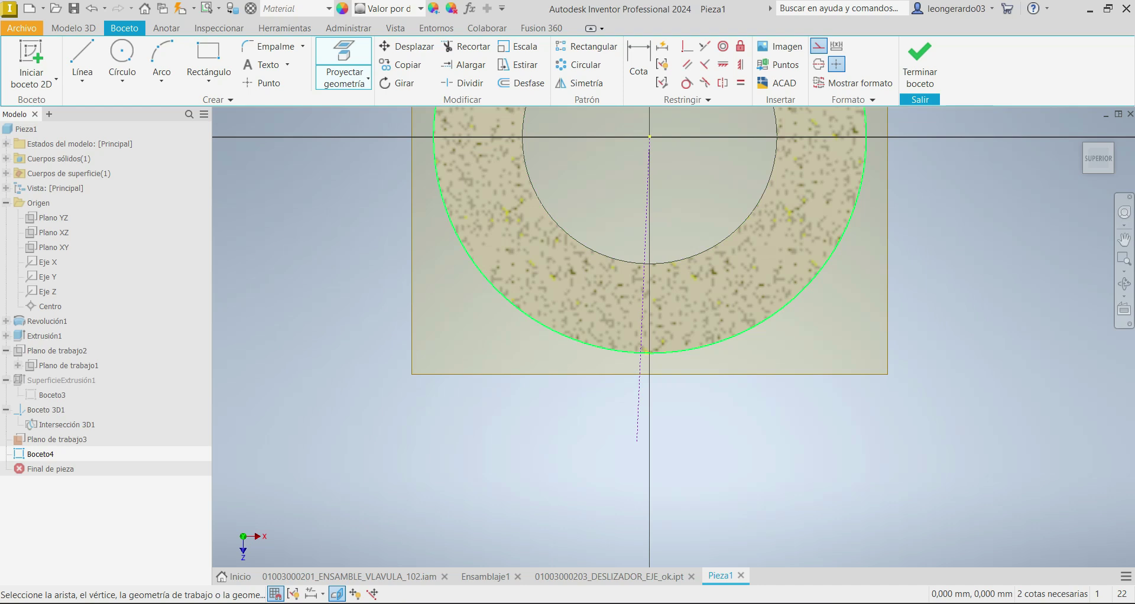
left_click(466, 46)
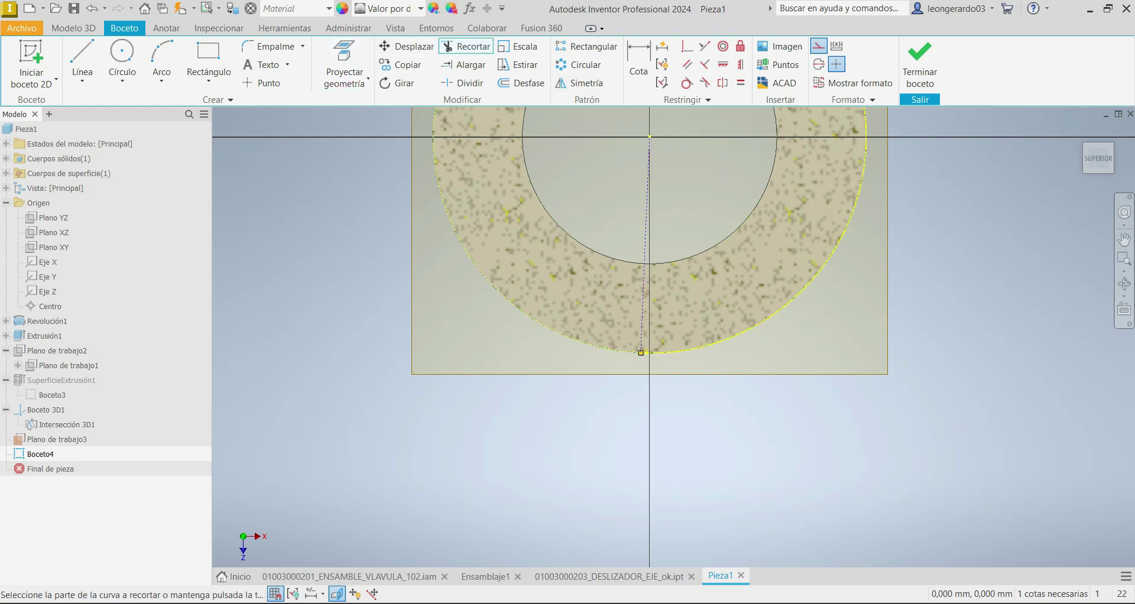
Dimension the horizontal offset of the construction line's outer end from the body's centre at 0.252 mm.
left_click(639, 59)
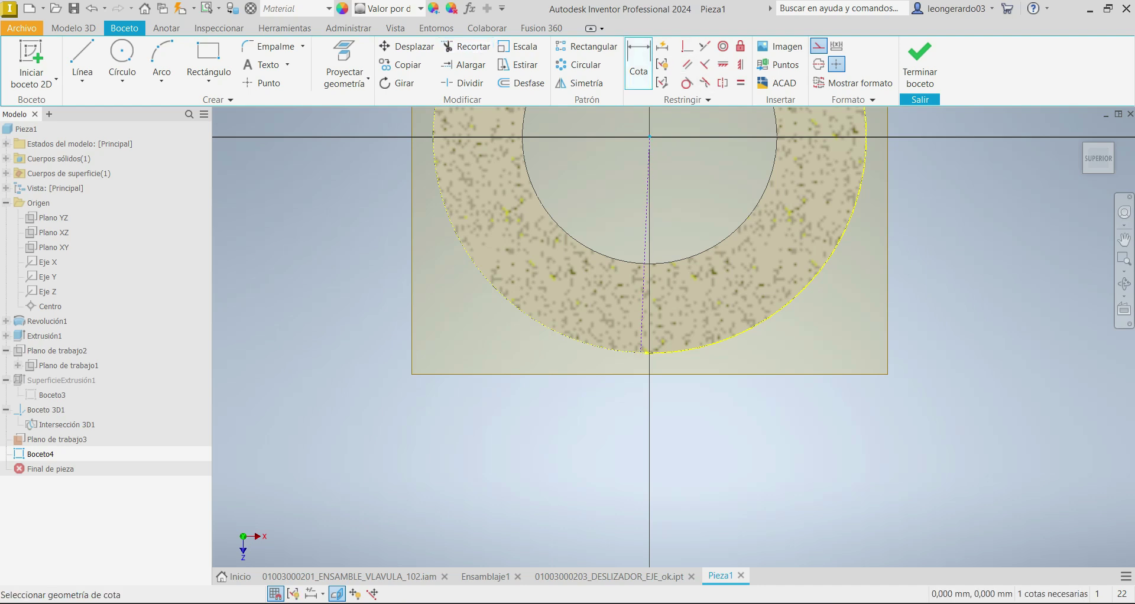
left_click(648, 224)
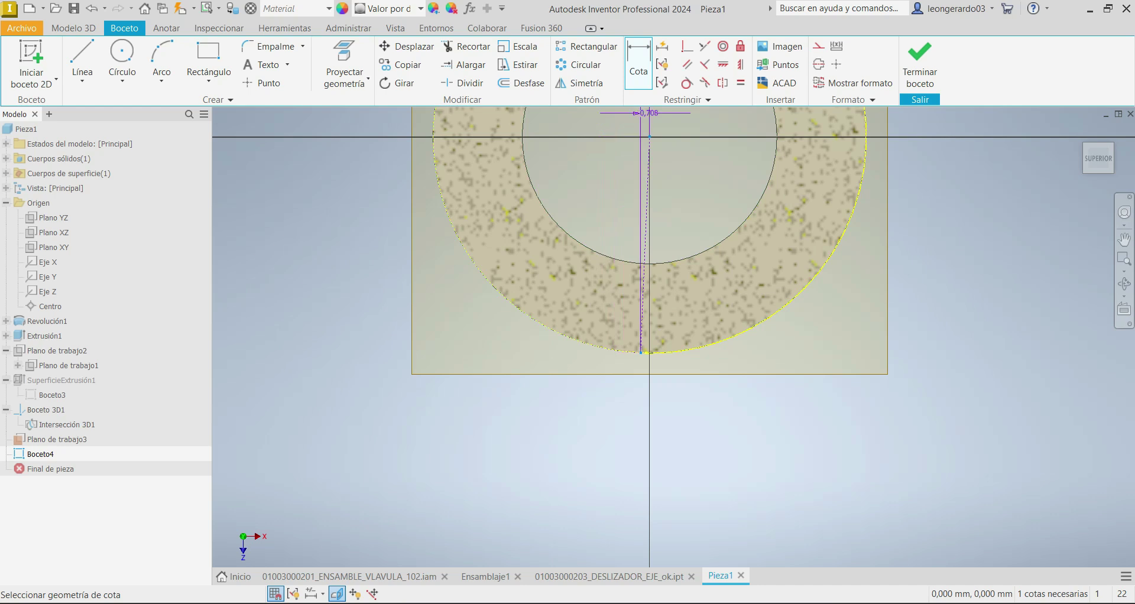
left_click(645, 117)
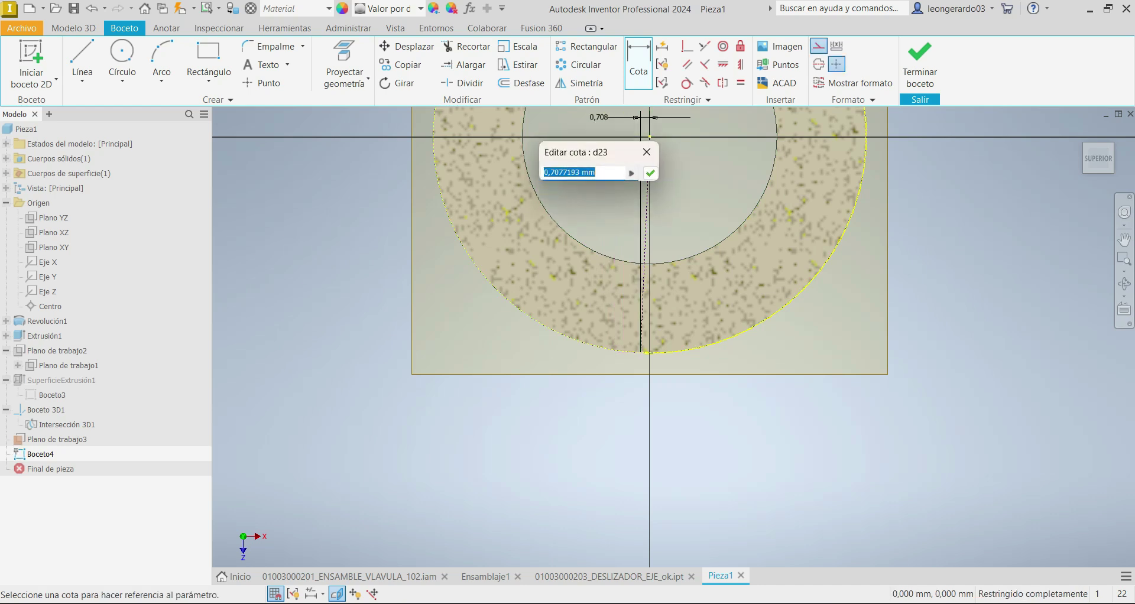
type("0.252")
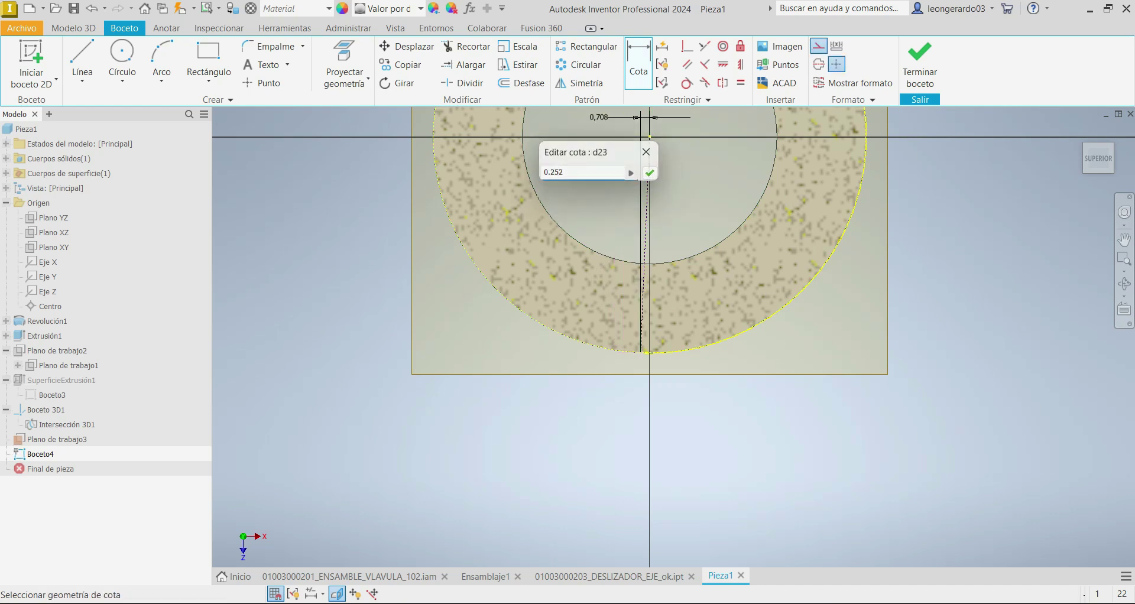
key("Return")
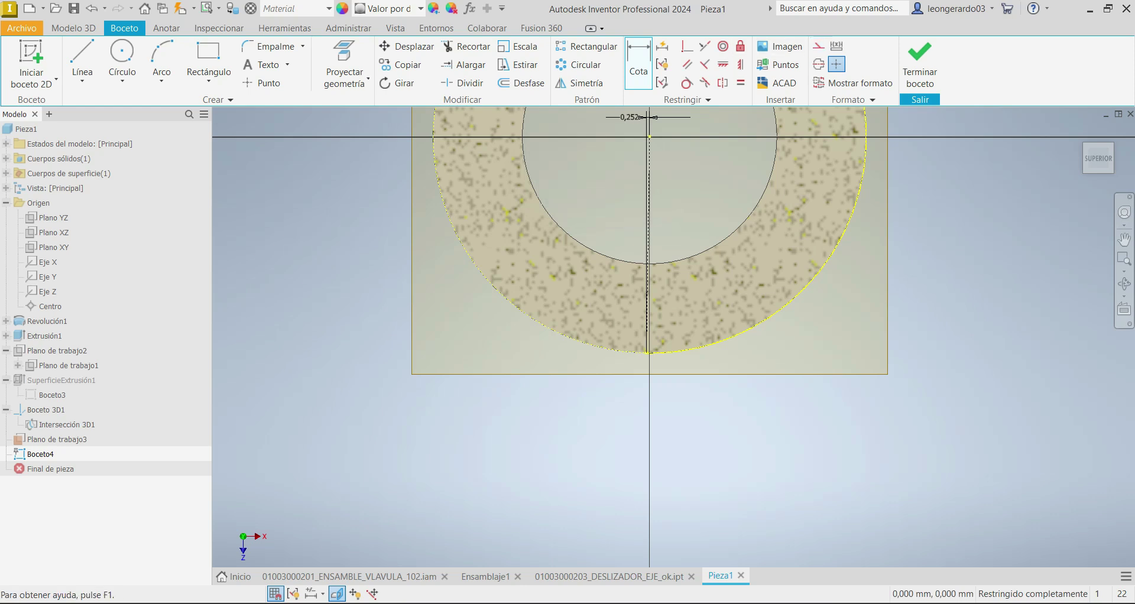
Sketch a slanted line on the left side of the construction line, running from inside the bore to beyond the body's outer edge.
left_click(82, 56)
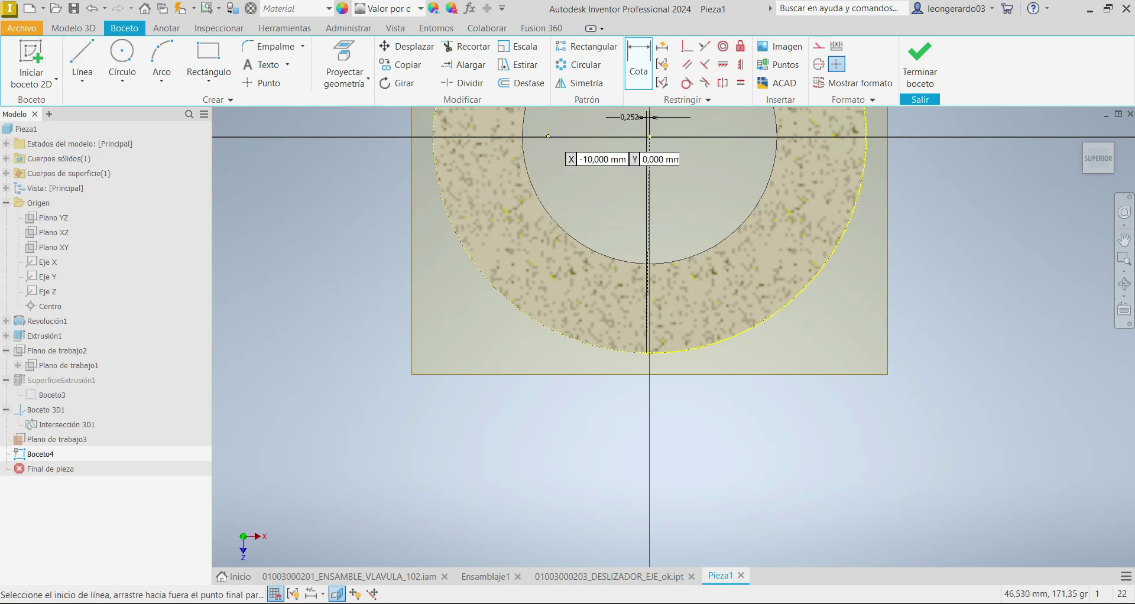
left_click(585, 149)
left_click(535, 429)
key("Escape")
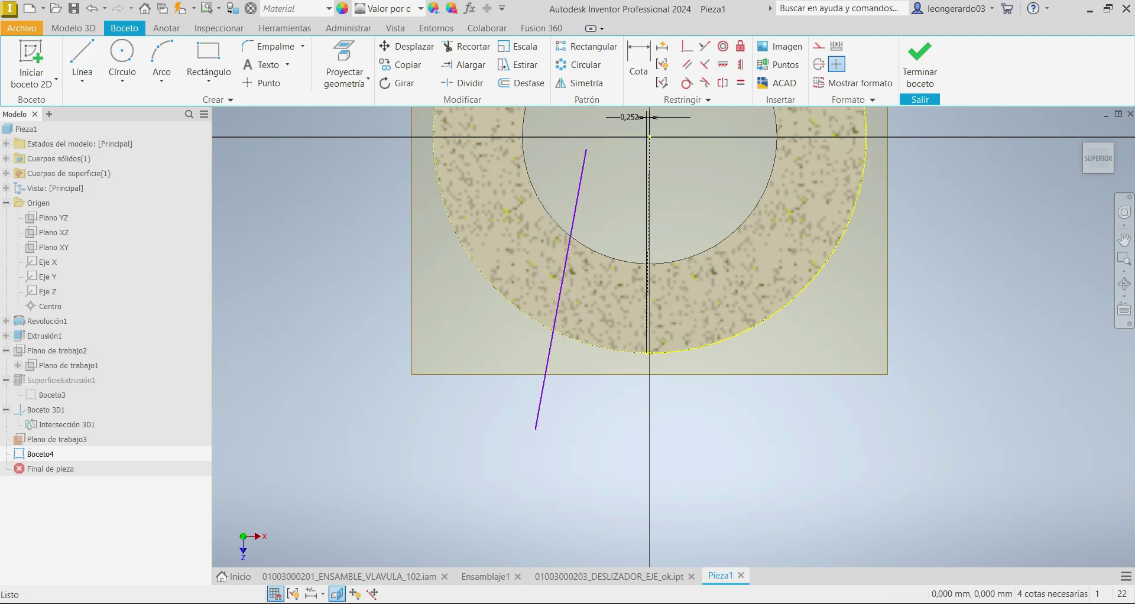
Leave the sketch for the 3D model, reopen Boceto4 for editing and slice the body's display at its plane again.
left_click(73, 28)
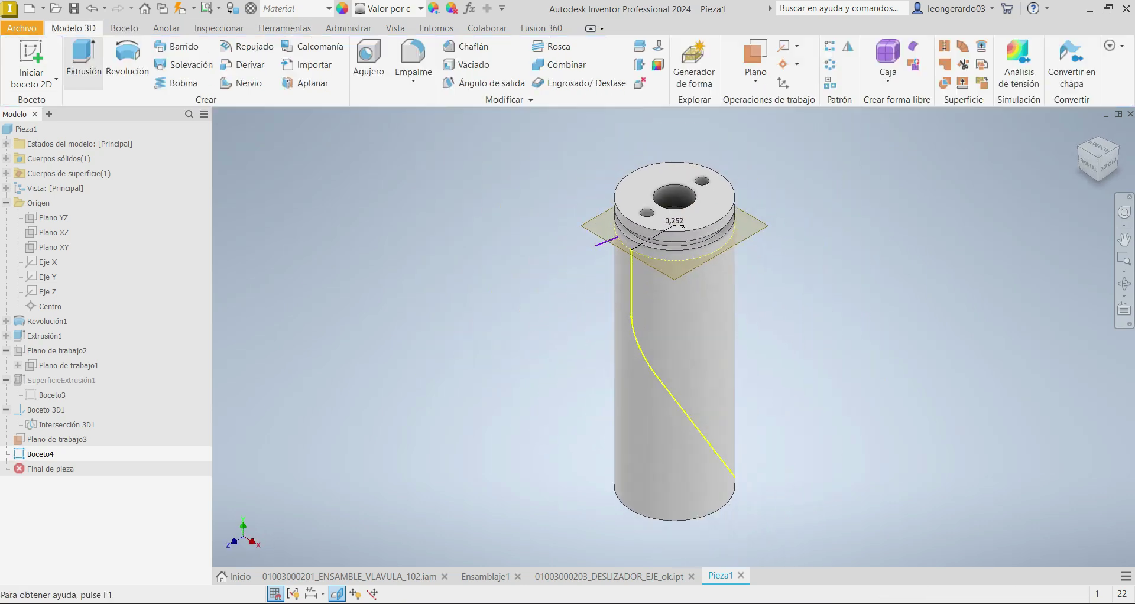
left_click(656, 222)
left_click(41, 454)
key("Escape")
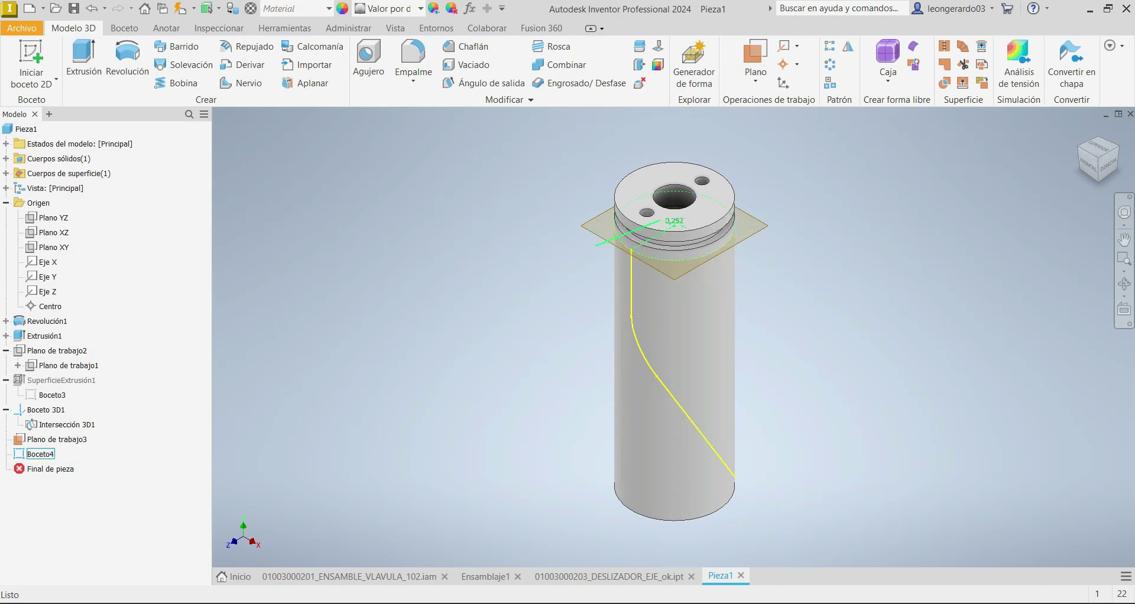
key("Page_Up")
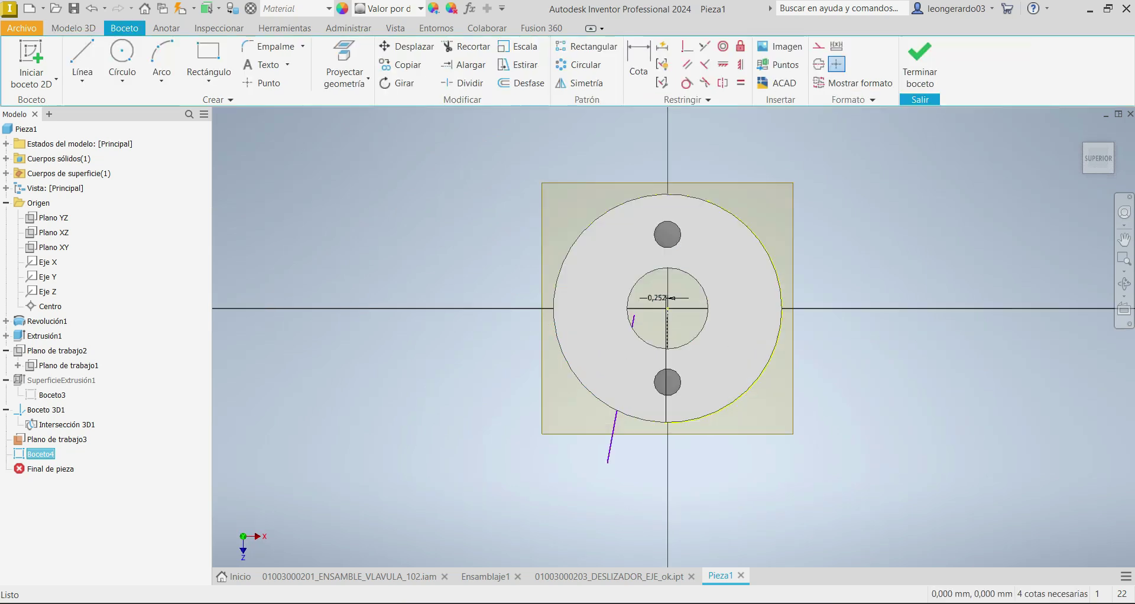
left_click(395, 28)
left_click(198, 46)
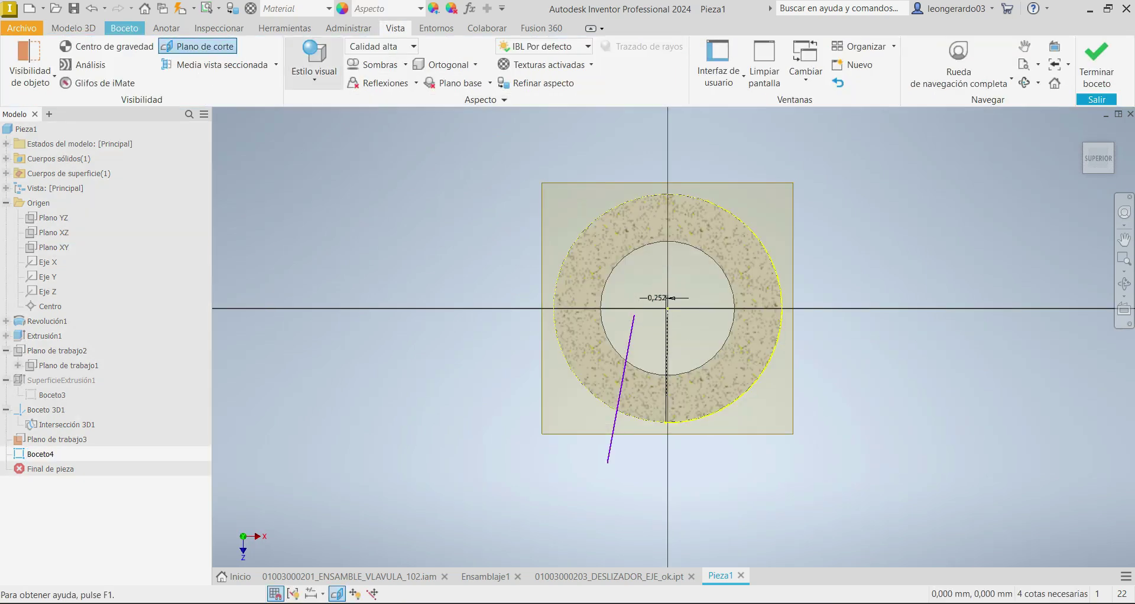
Sketch a second slanted line on the right side of the construction line, from inside the bore to beyond the outer edge.
left_click(125, 28)
left_click(83, 59)
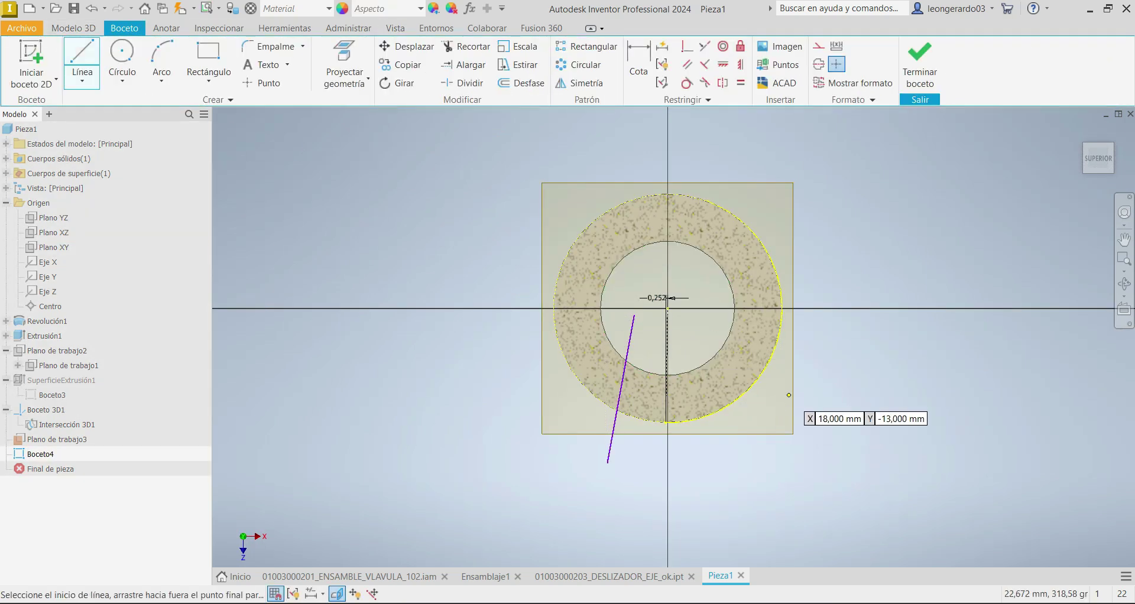
left_click(721, 315)
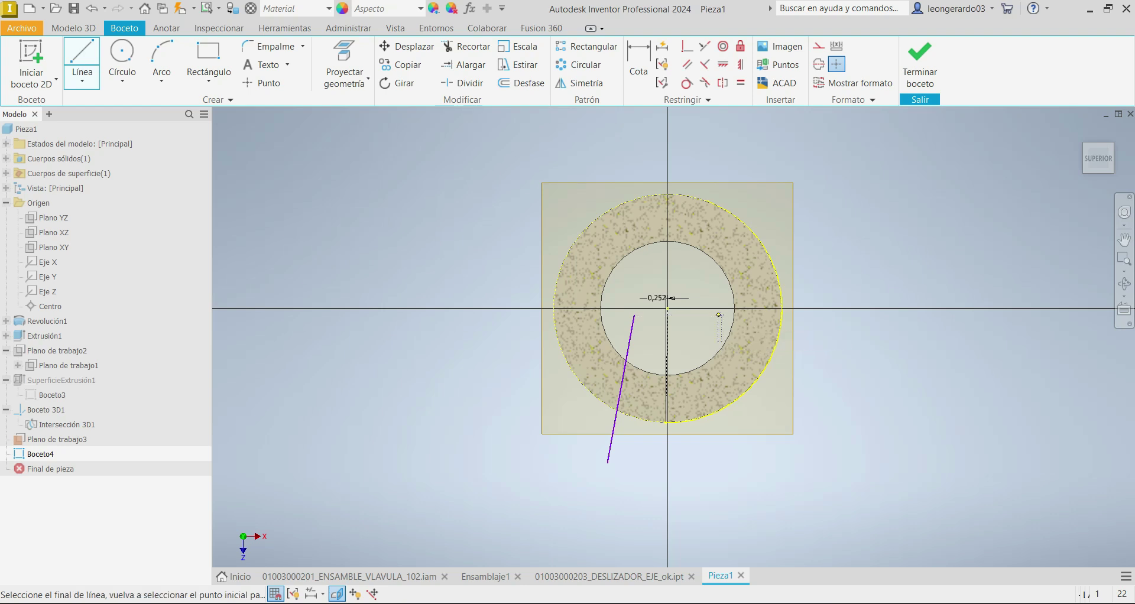
left_click(701, 476)
key("Escape")
key("Escape")
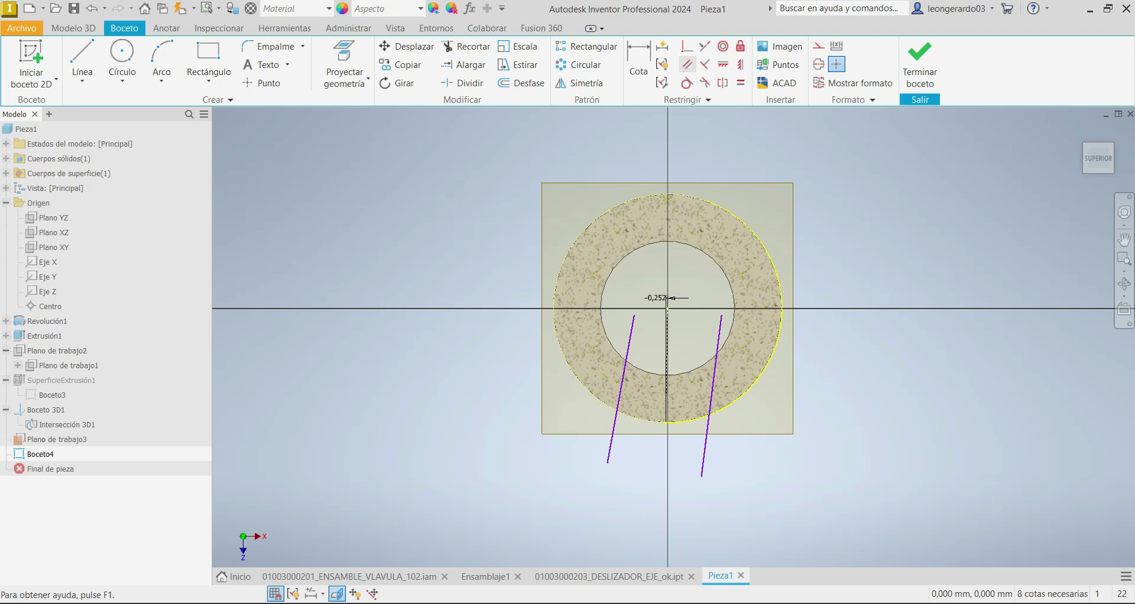
Constrain both slanted side lines to be parallel to the central construction line.
left_click(687, 64)
left_click(622, 384)
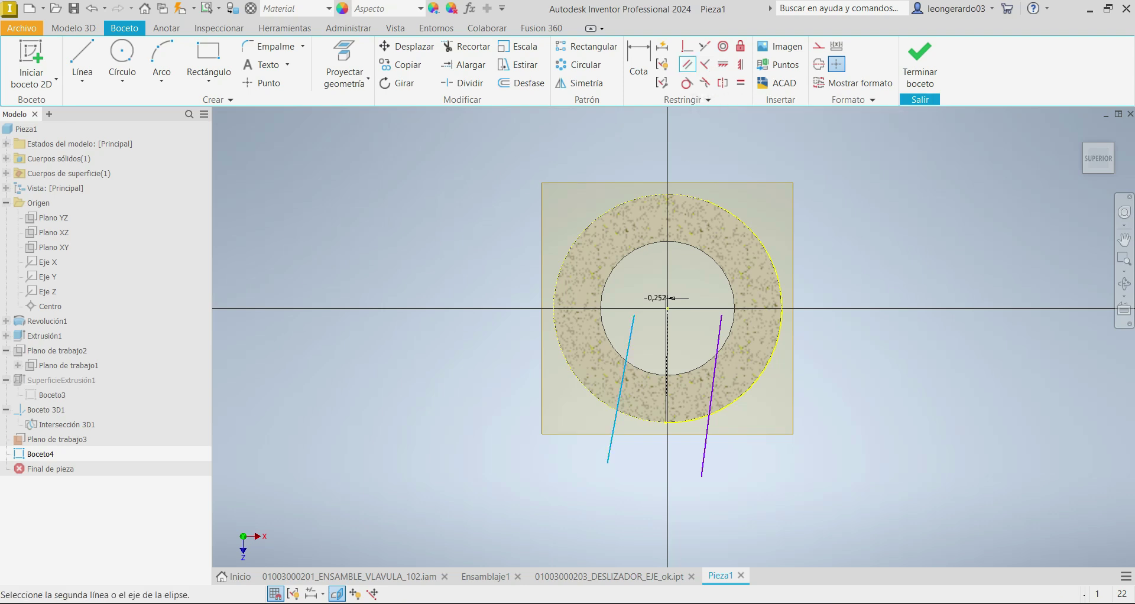
left_click(666, 384)
scroll(694, 393, "up", 5)
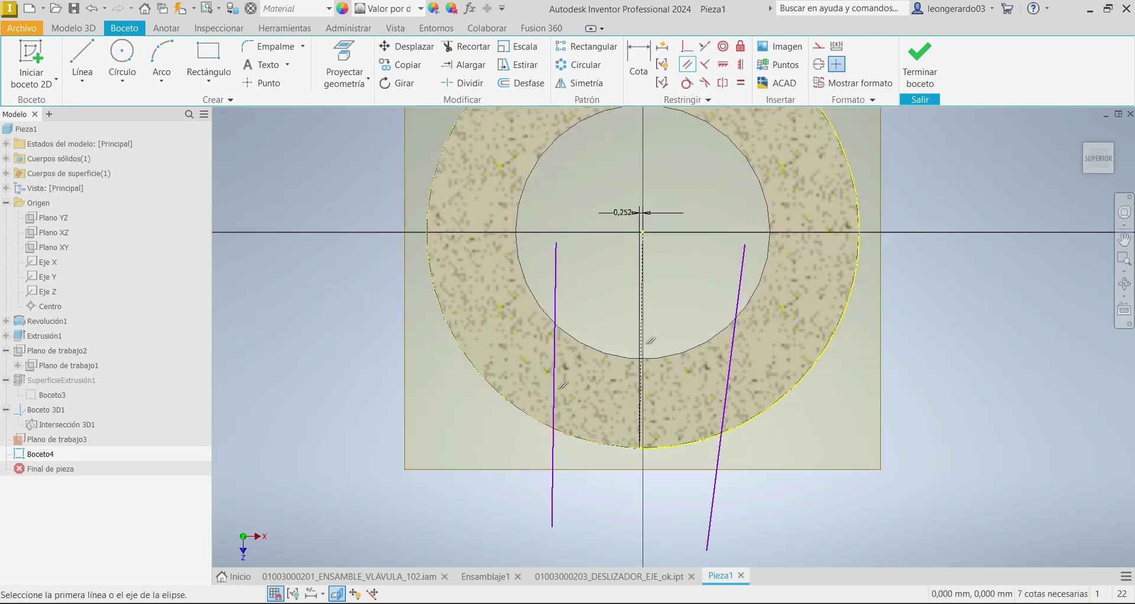
left_click(590, 414)
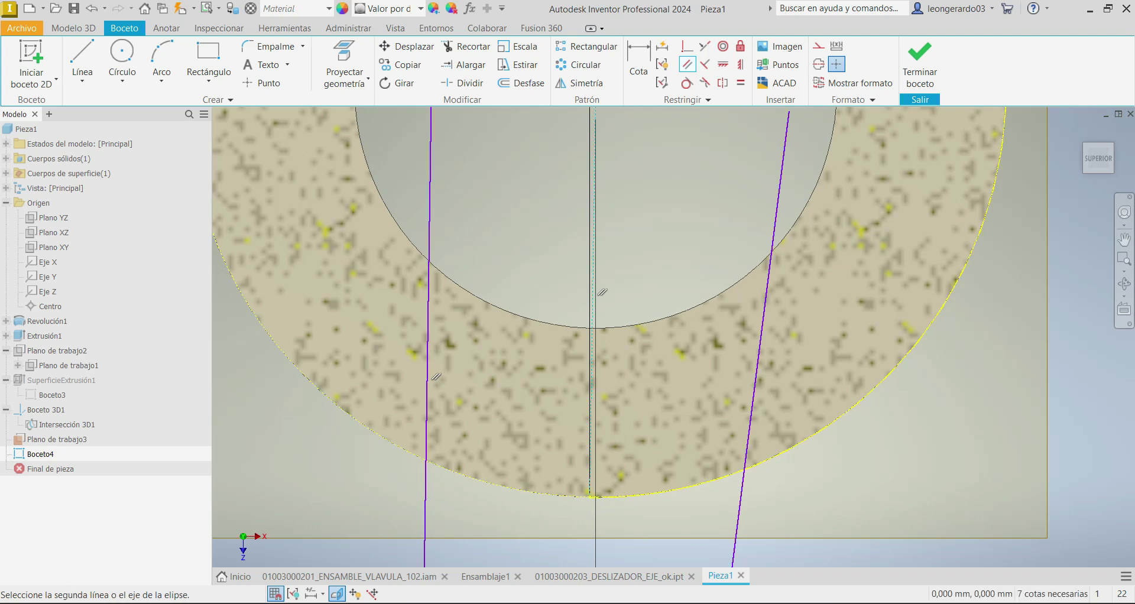
left_click(761, 331)
scroll(689, 532, "down", 5)
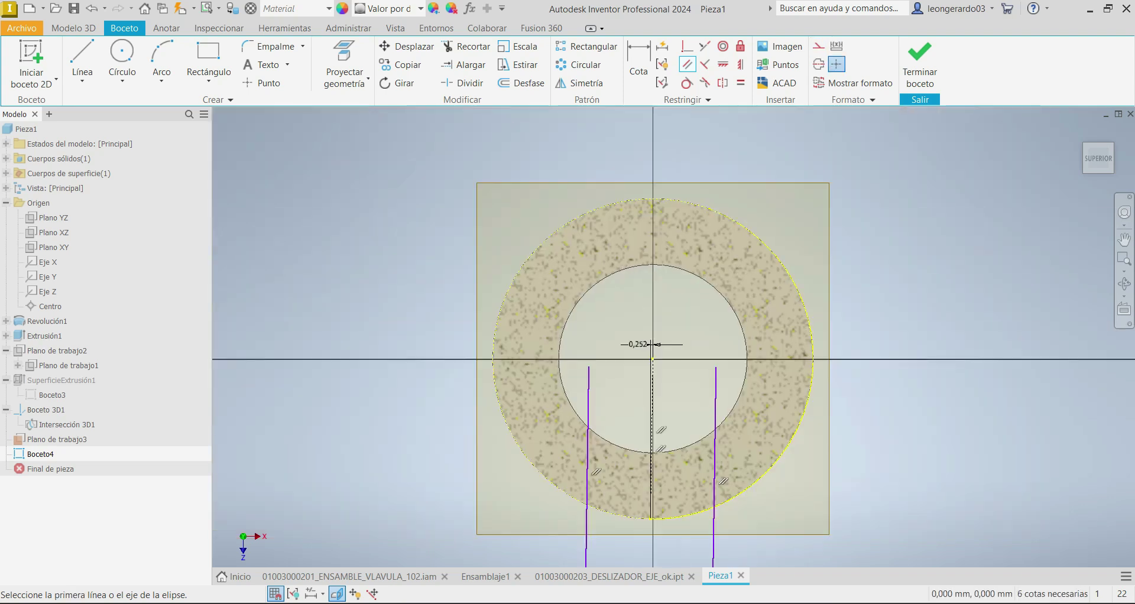
Draw a 16 mm diameter circle centred on the body's centre, inside the bore.
left_click(122, 59)
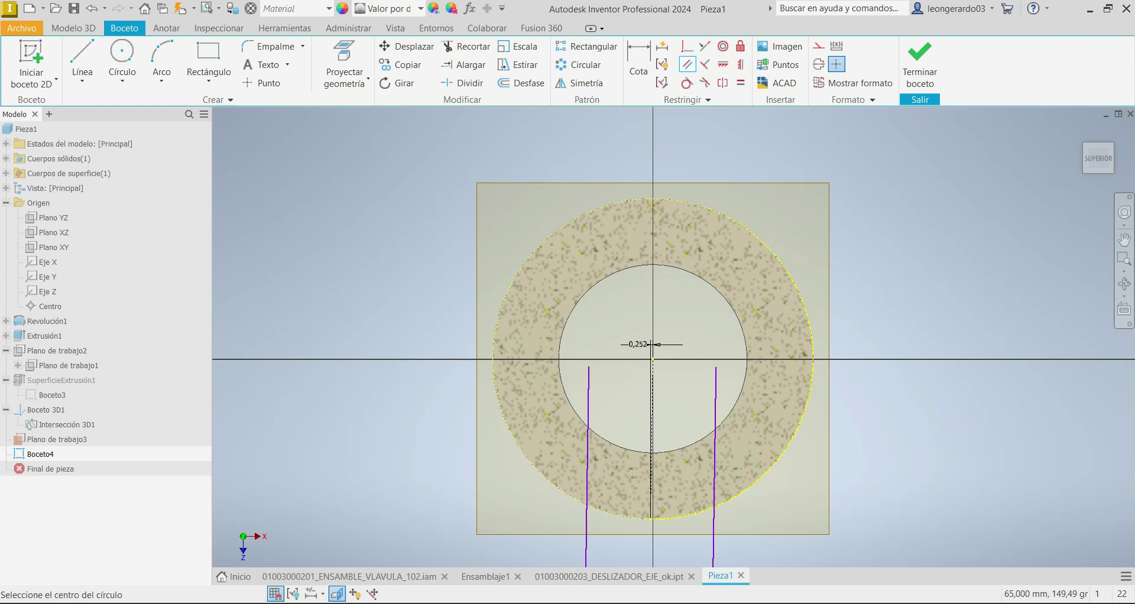
type("-1")
key("Tab")
type("-2")
key("Return")
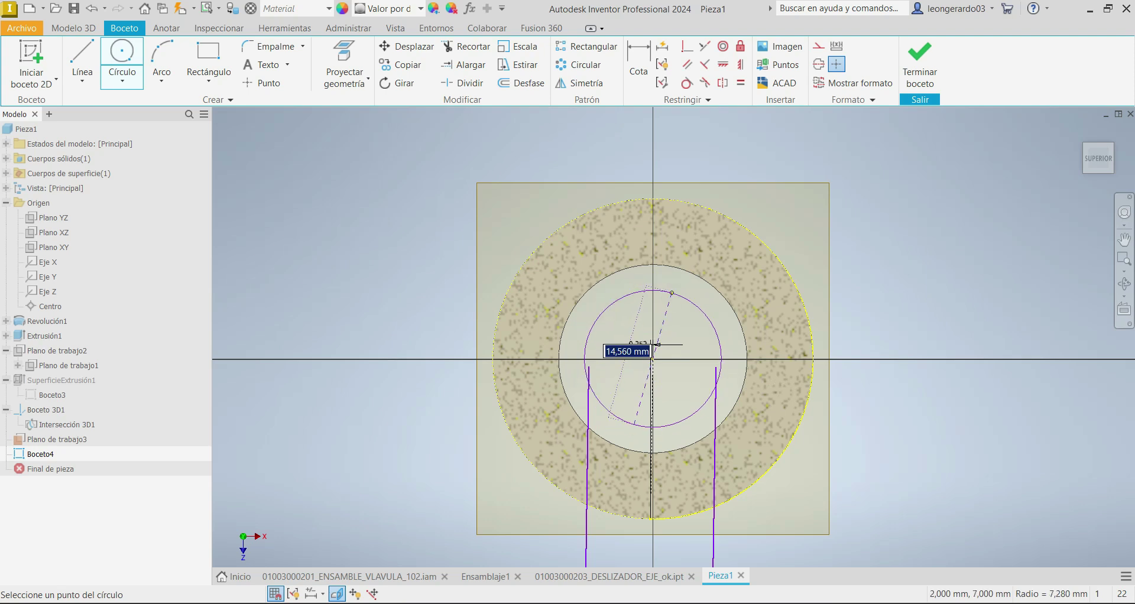
type("16")
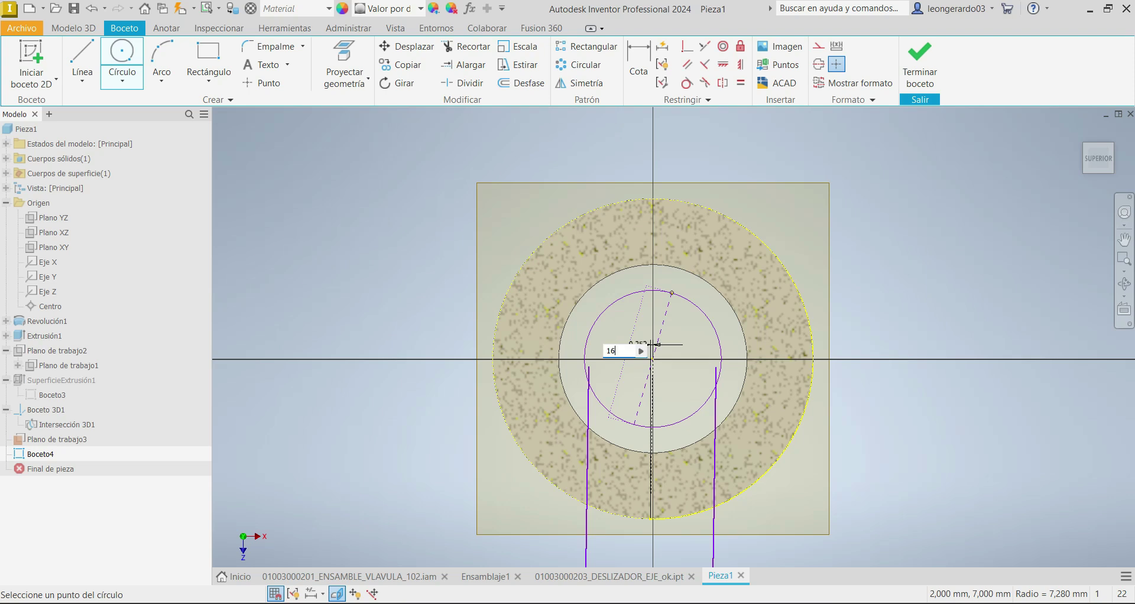
key("Return")
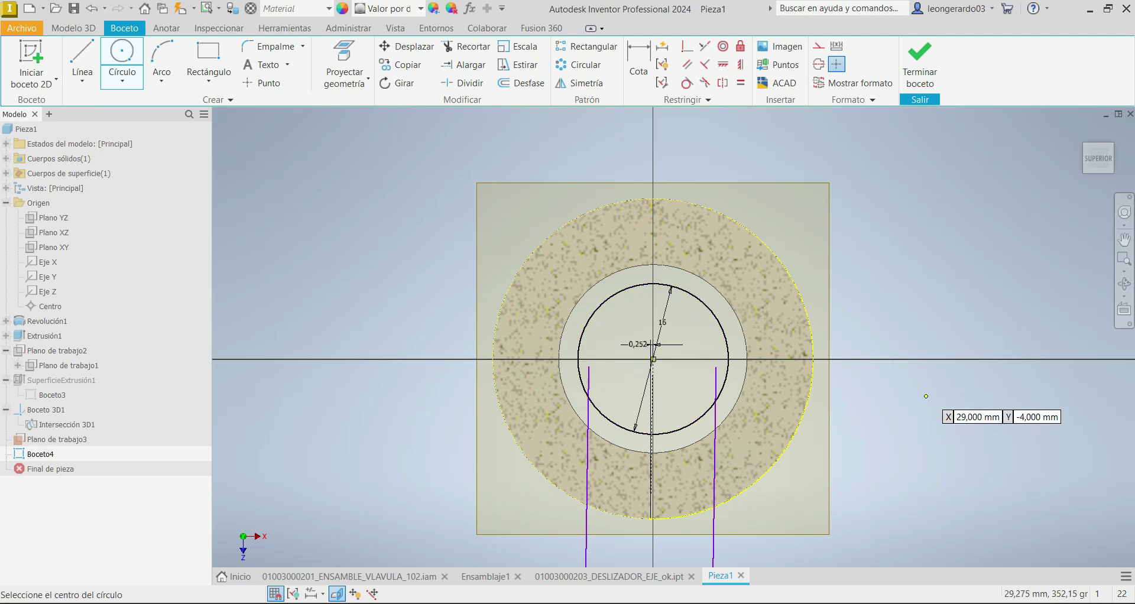
Dimension the left side line at 6.35 mm from the construction line.
scroll(482, 258, "down", 3)
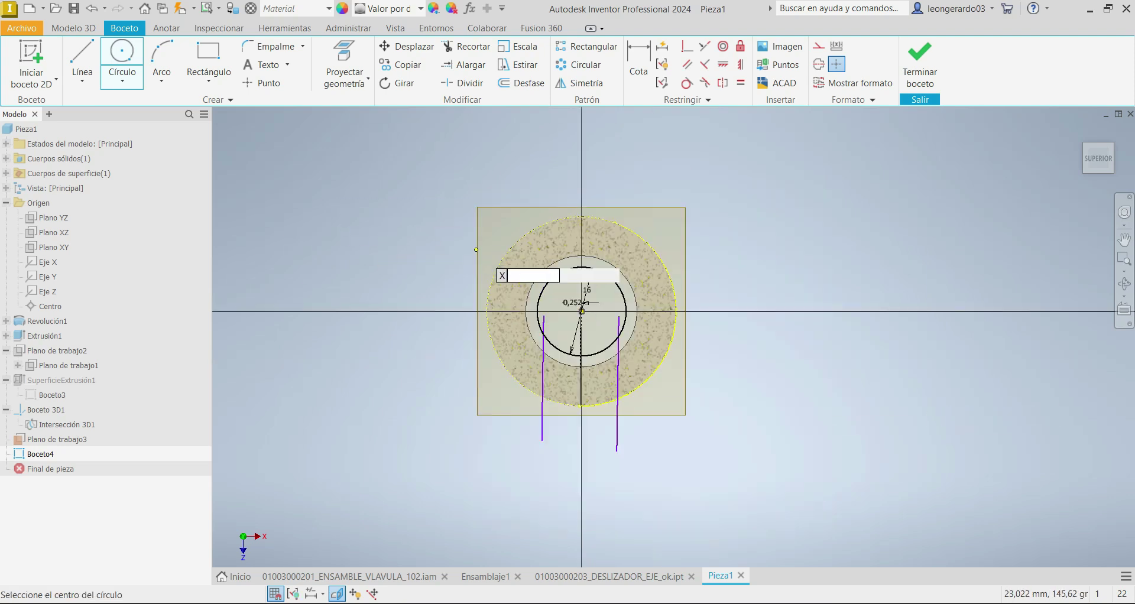
key("d")
left_click(576, 355)
left_click(502, 420)
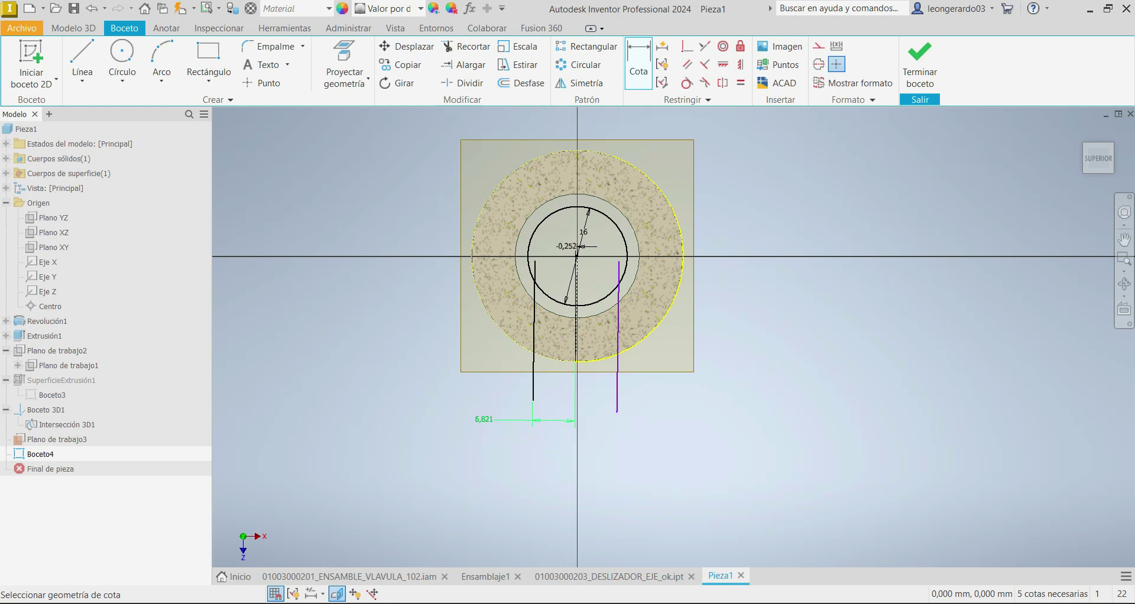
type("6.35")
key("Return")
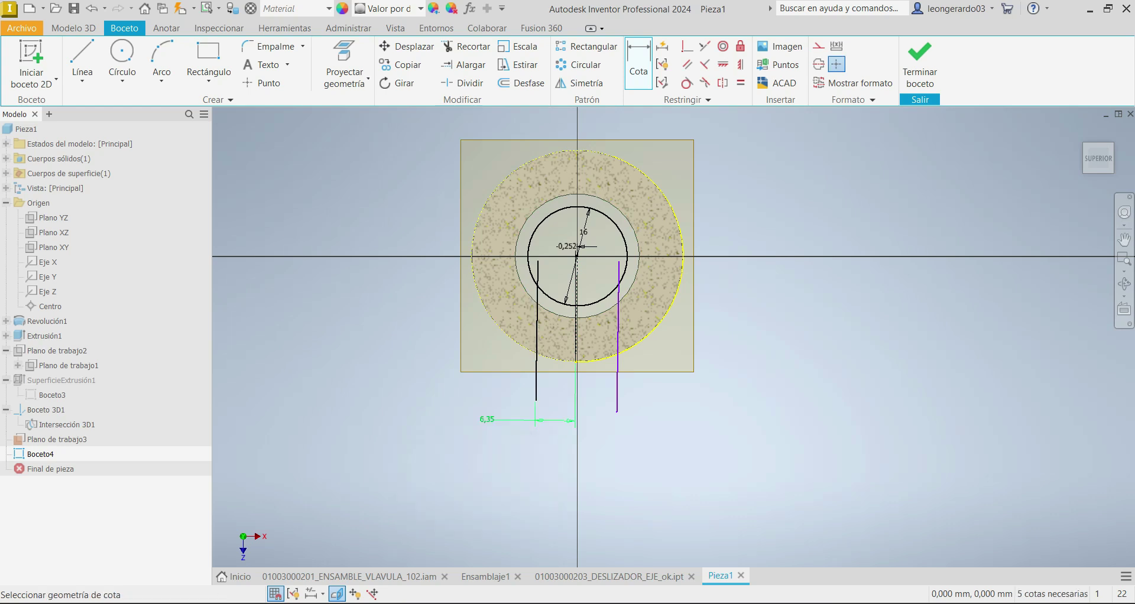
Dimension the right side line's distance from the construction line and set it to 6.35 mm.
left_click(576, 331)
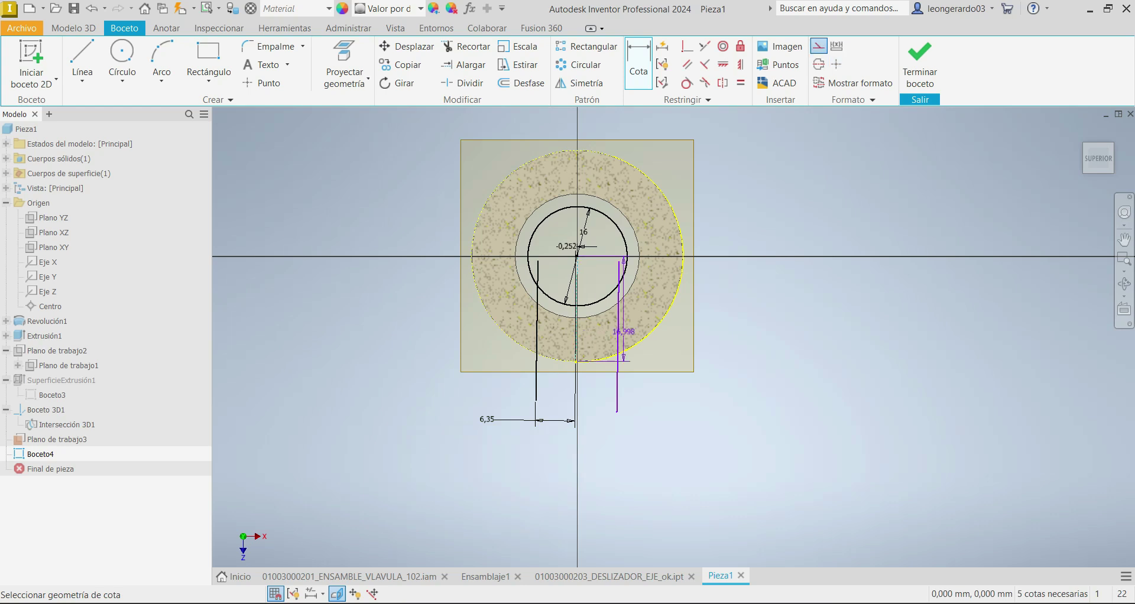
left_click(618, 332)
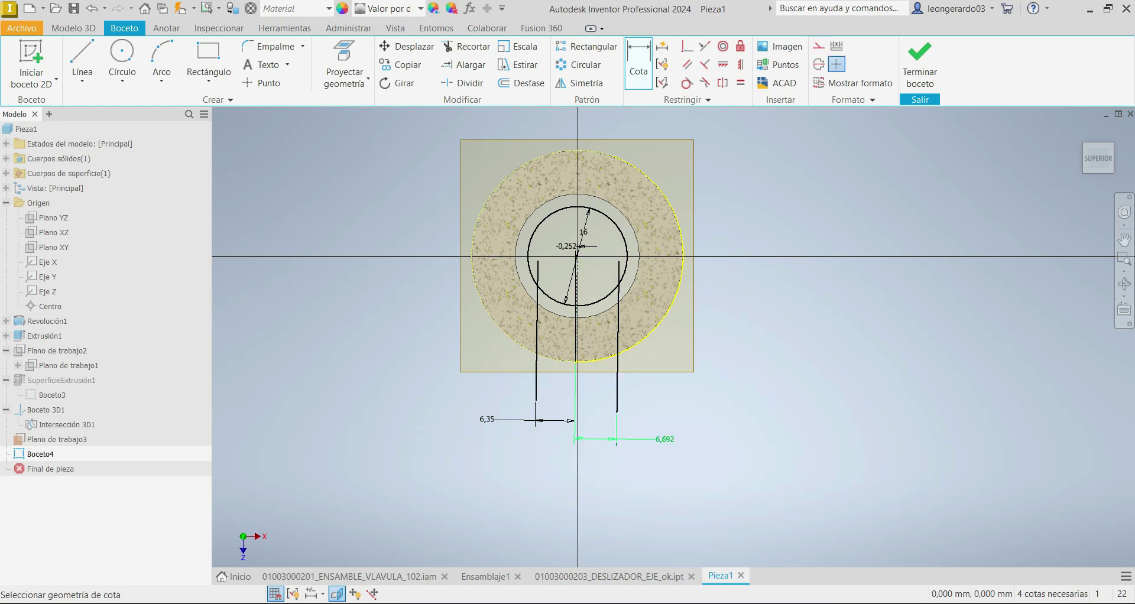
left_click(663, 439)
type("6")
key("Return")
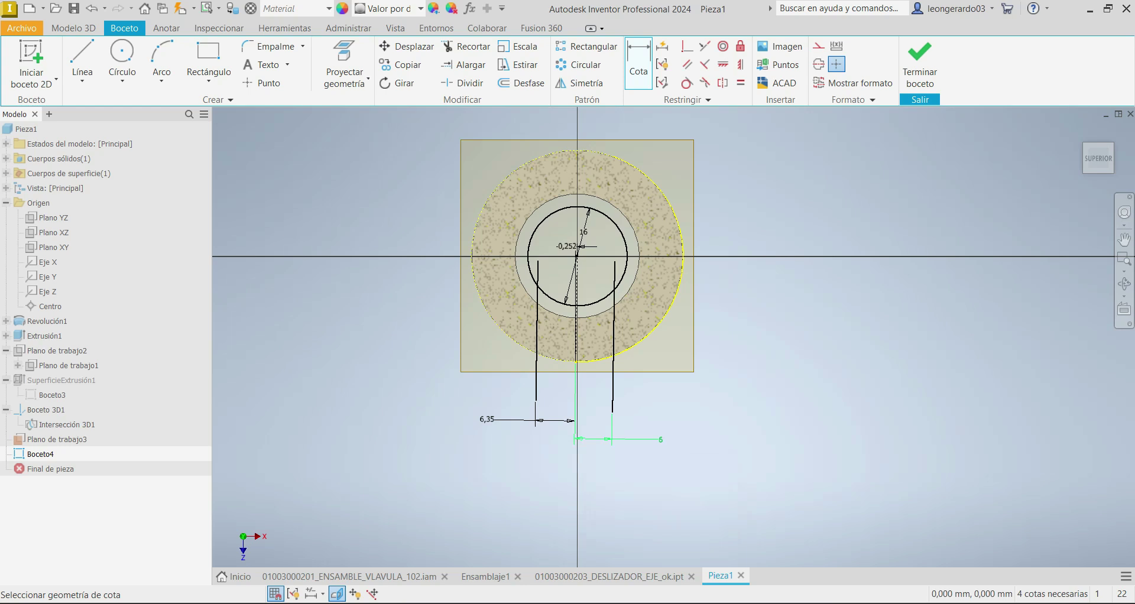
left_click(660, 439)
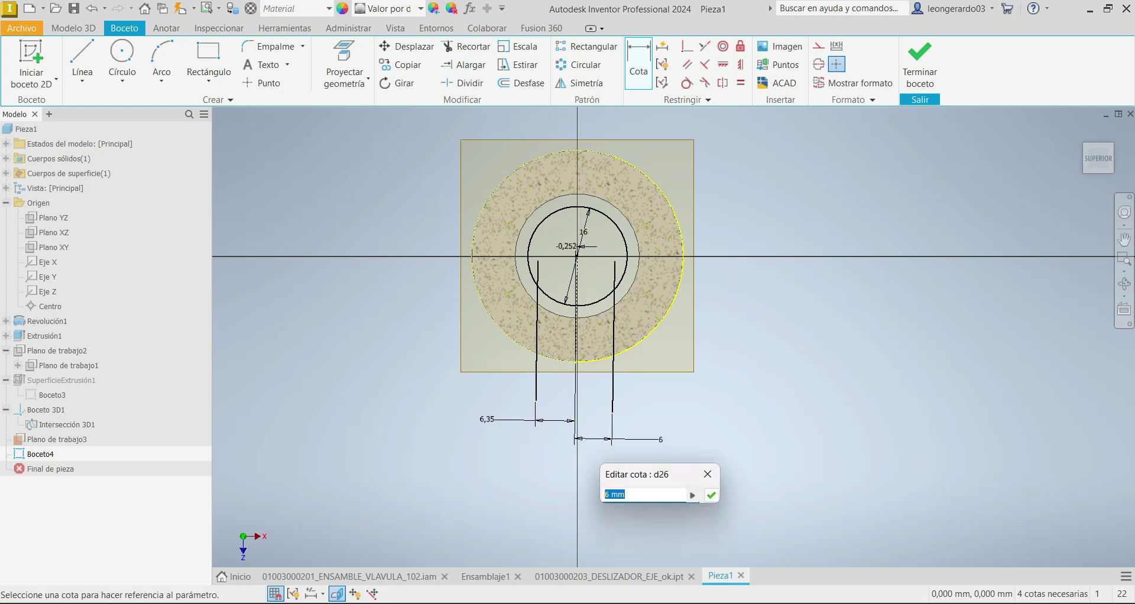
key("Return")
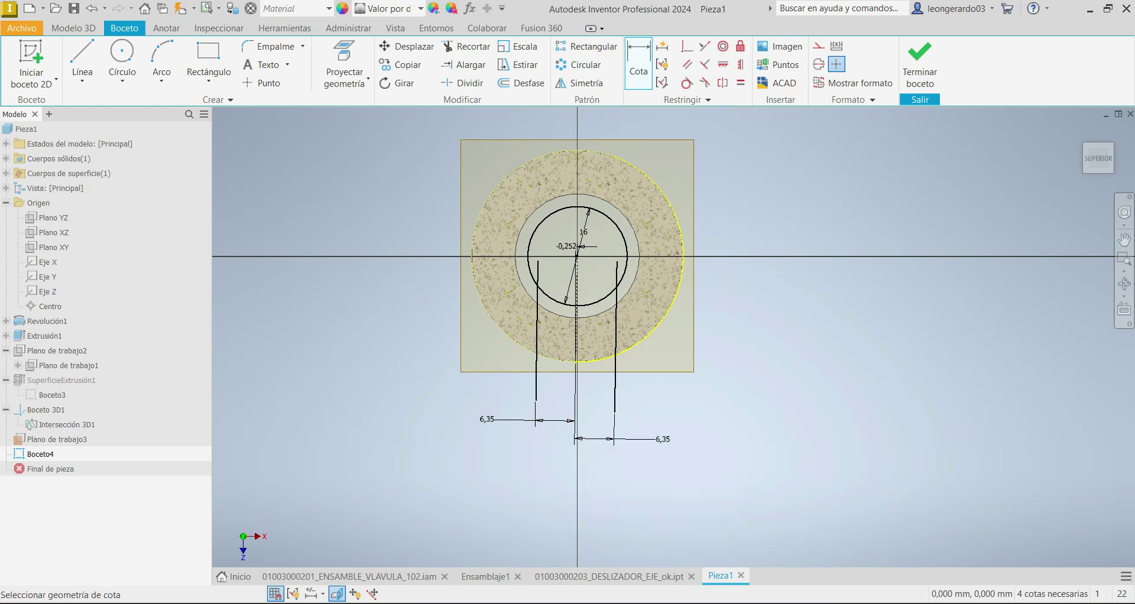
Align the outer endpoints of the two side lines horizontally with a Horizontal constraint.
scroll(636, 283, "up", 3)
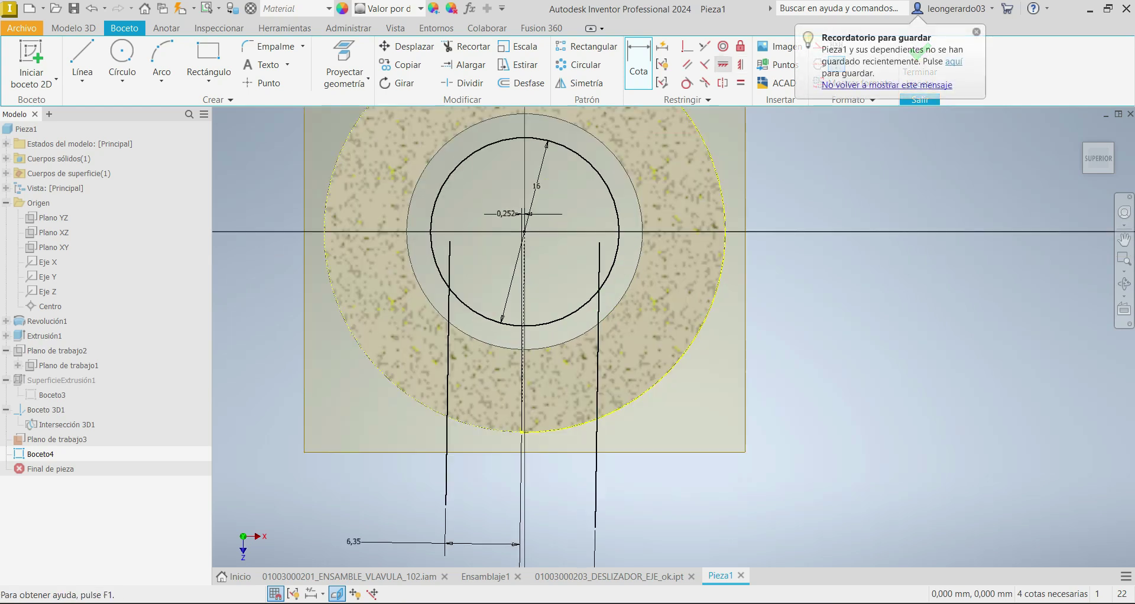
left_click(723, 64)
left_click(446, 505)
left_click(595, 505)
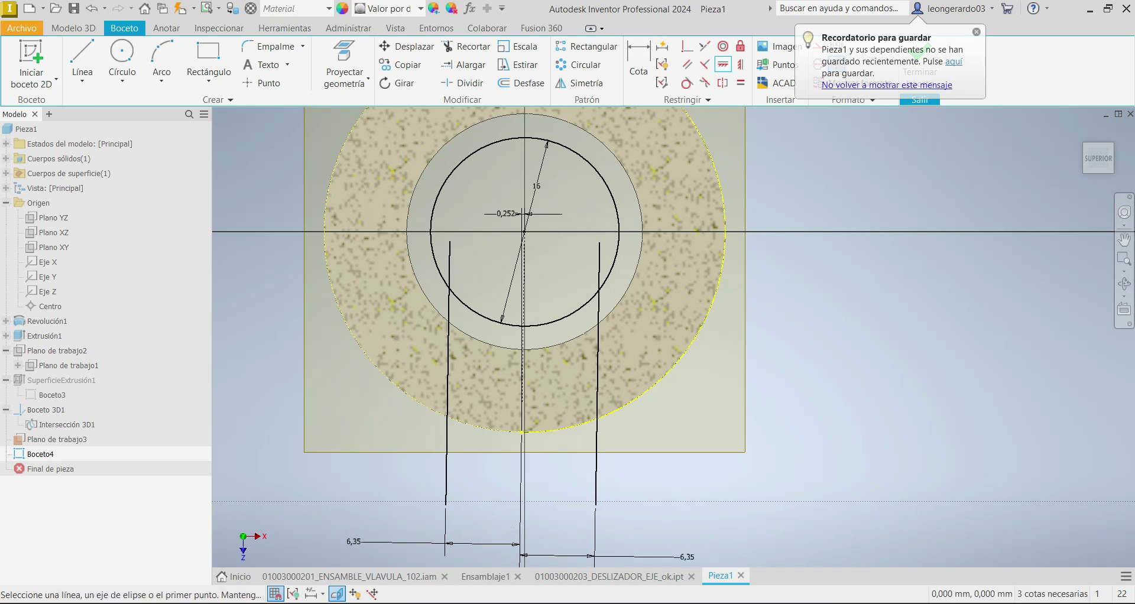
Trim the 16 mm circle to its lower arc between the side lines, and trim the line ends inside the circle.
scroll(456, 290, "up", 3)
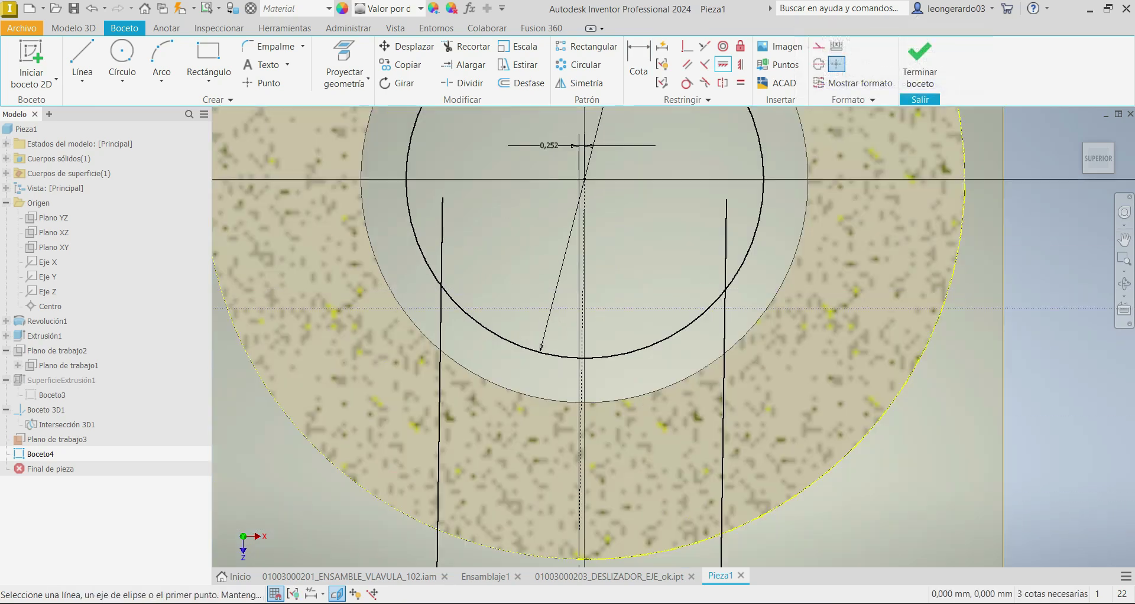
left_click(465, 46)
left_click(409, 145)
left_click(442, 243)
left_click(726, 242)
scroll(728, 289, "up", 5)
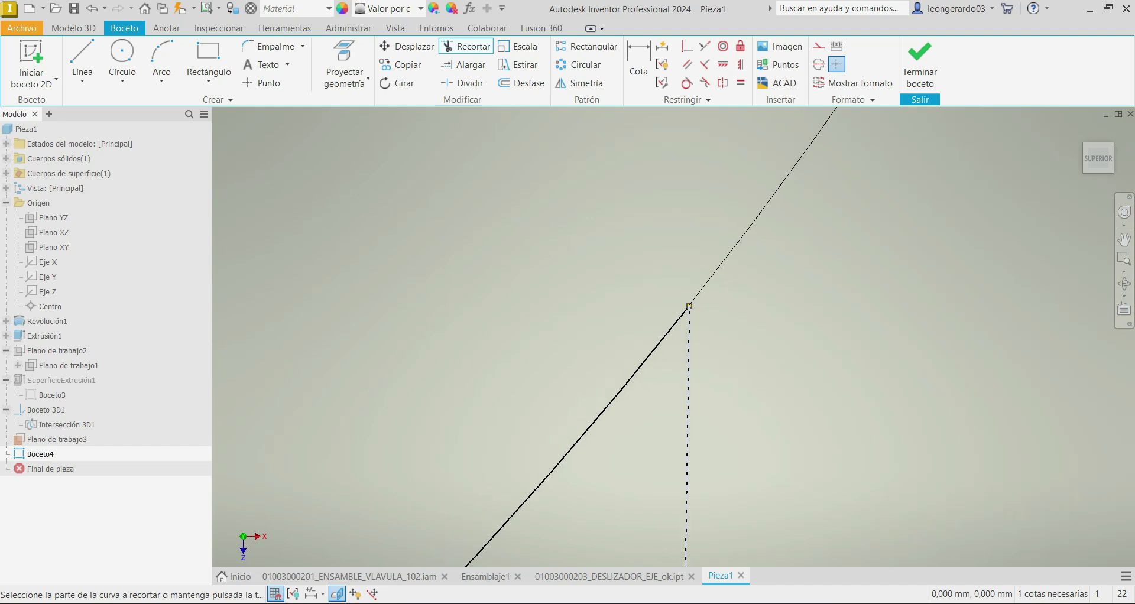
scroll(695, 331, "down", 5)
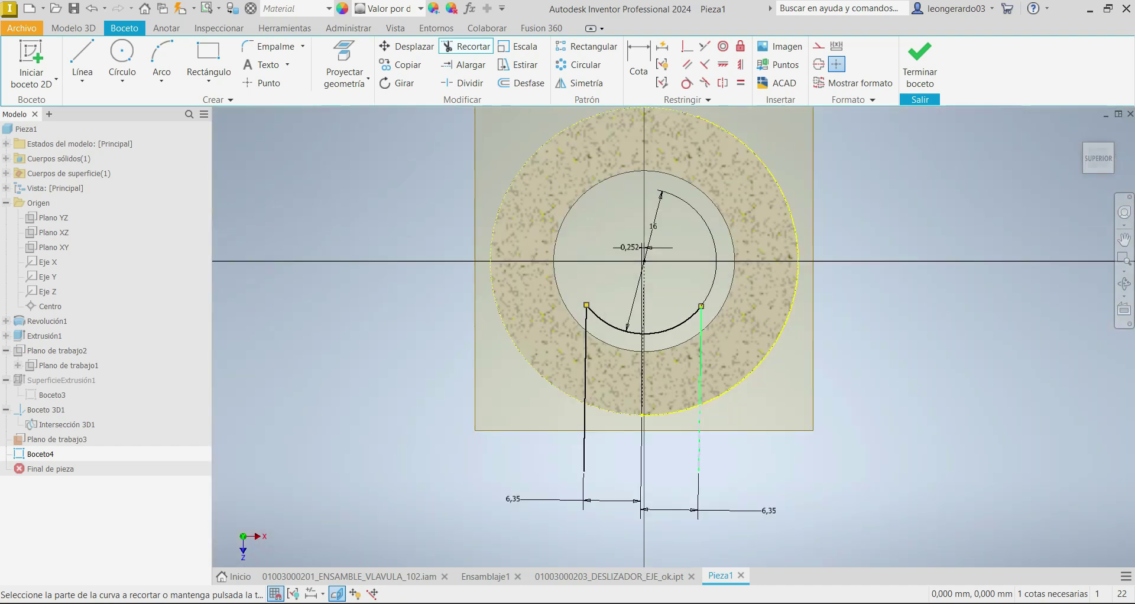
Close the slot profile with a three-point arc of 20 mm radius joining the lower endpoints of the two side lines.
scroll(694, 442, "up", 4)
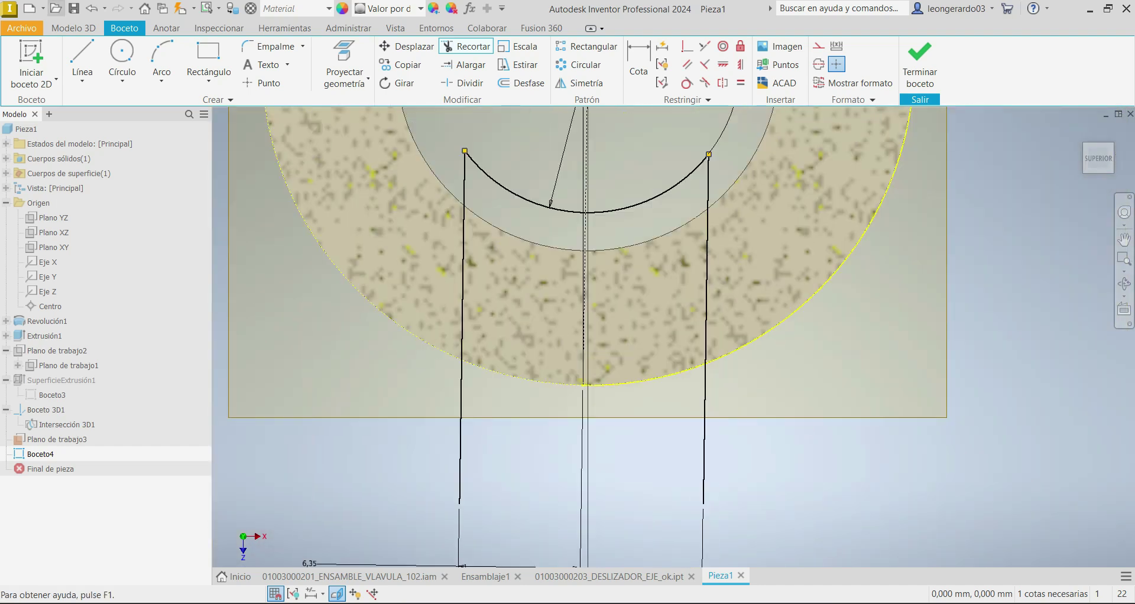
left_click(161, 59)
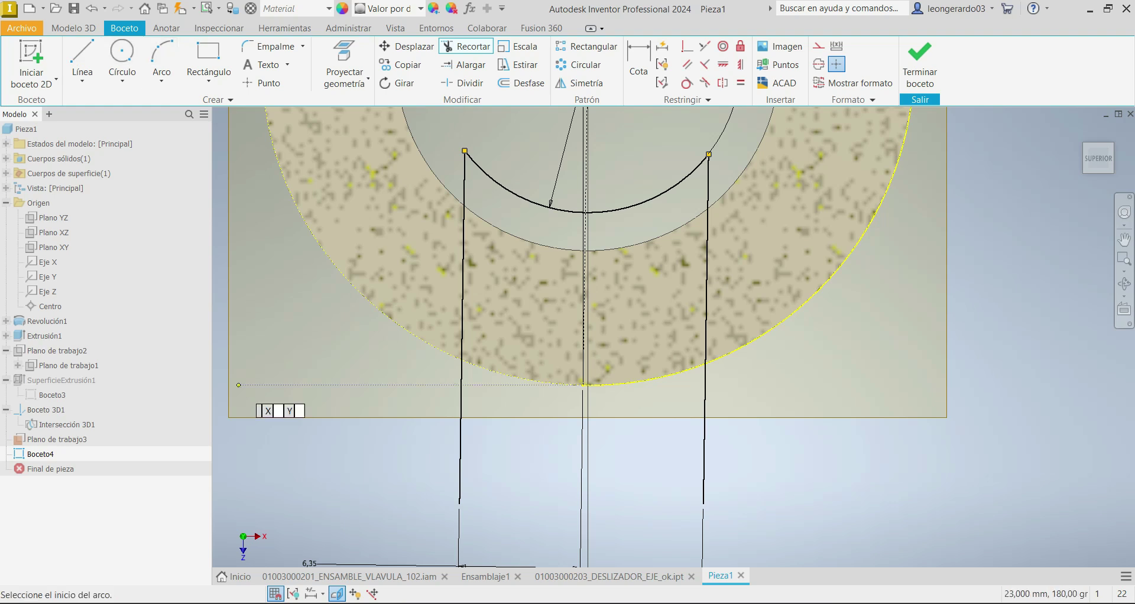
left_click(460, 503)
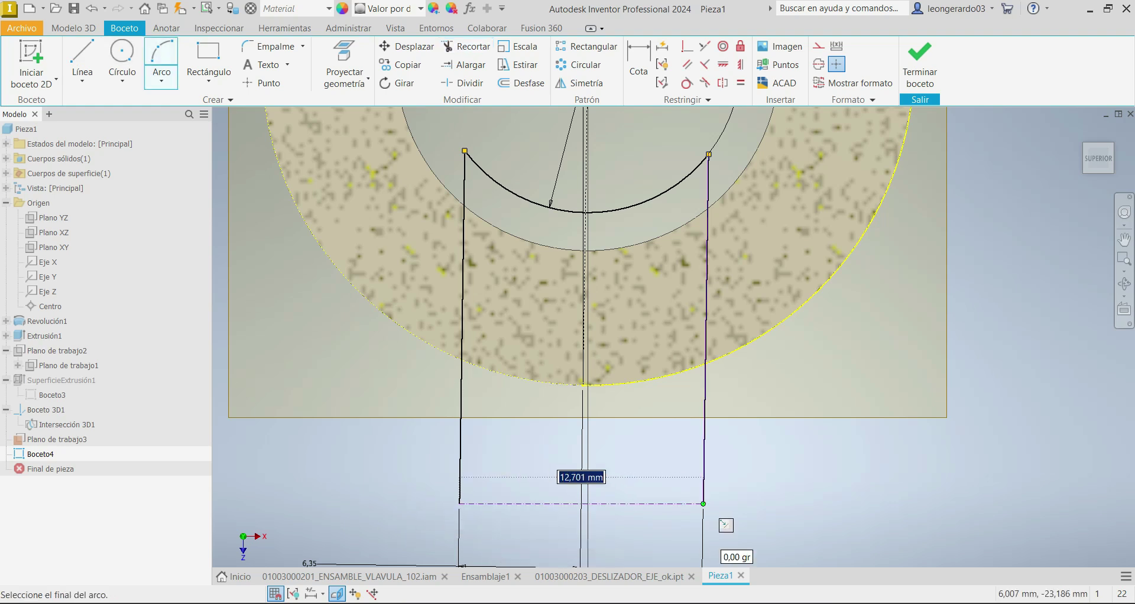
left_click(703, 503)
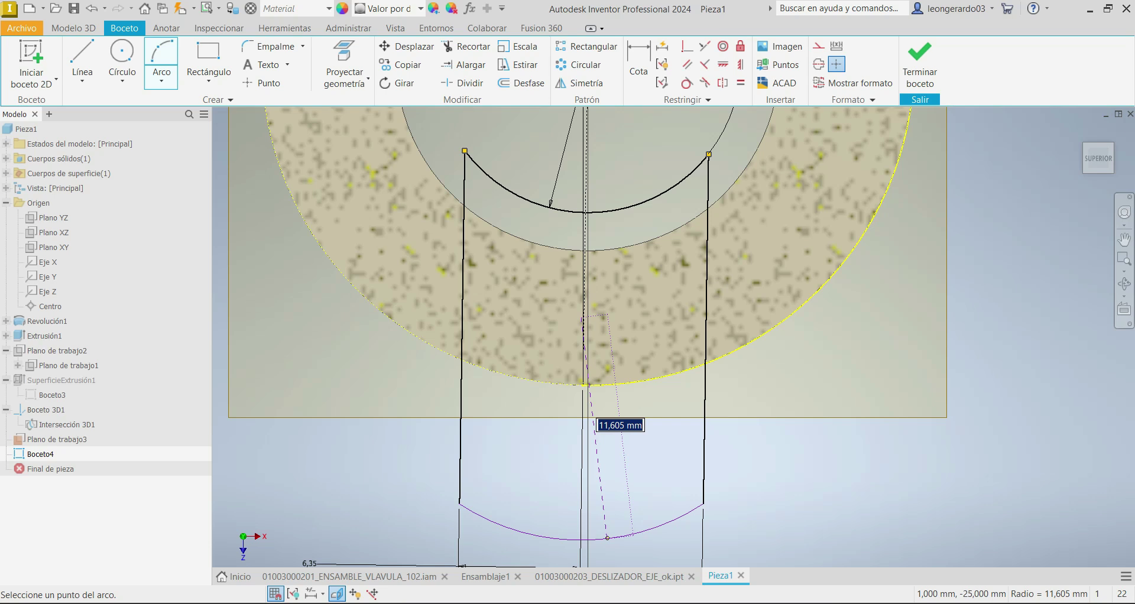
type("20")
key("Return")
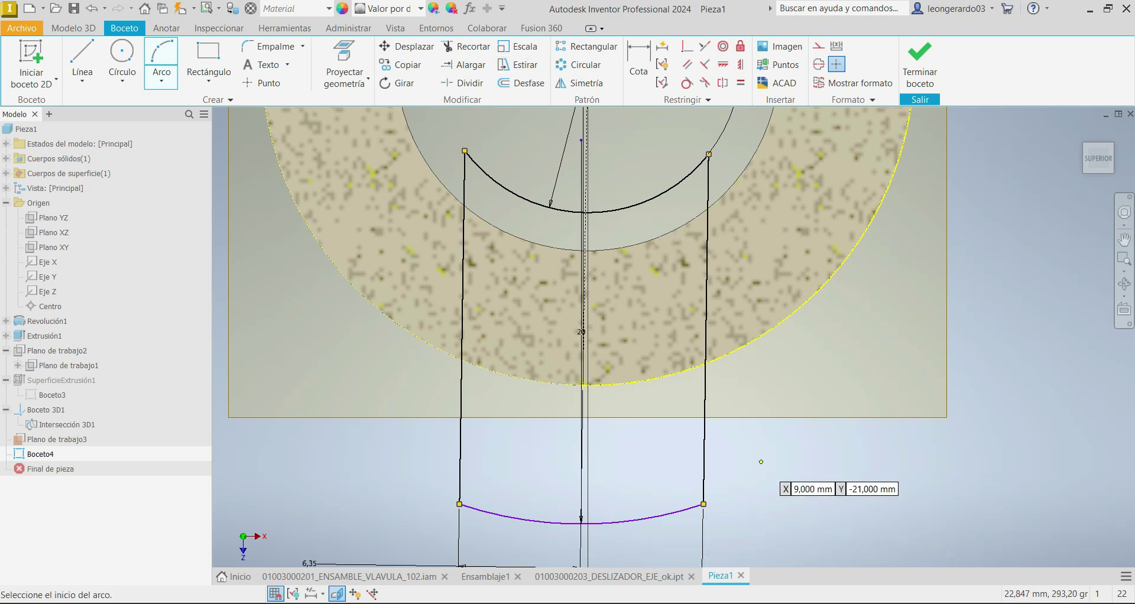
key("Escape")
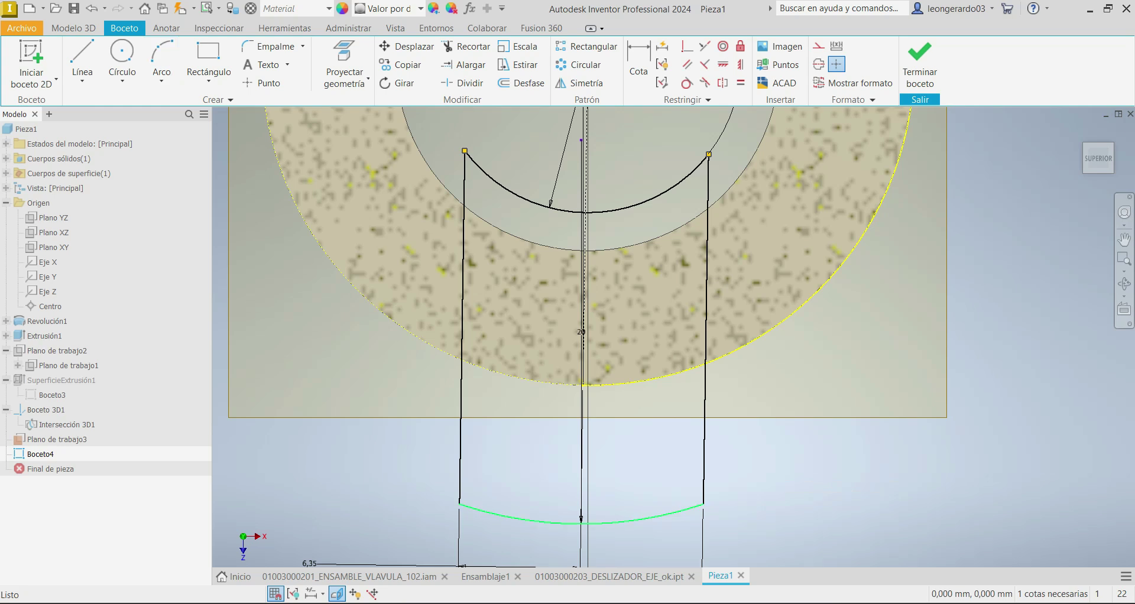
Dimension the distance between the inner and outer arcs of the slot profile at 12 mm and finish the sketch.
key("d")
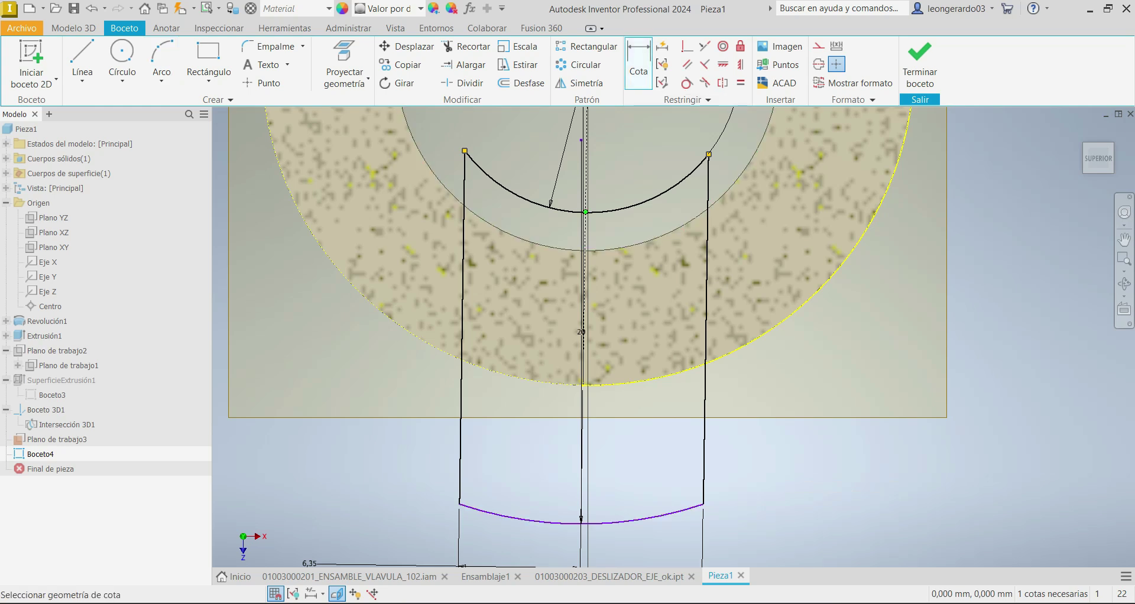
left_click(581, 523)
left_click(870, 372)
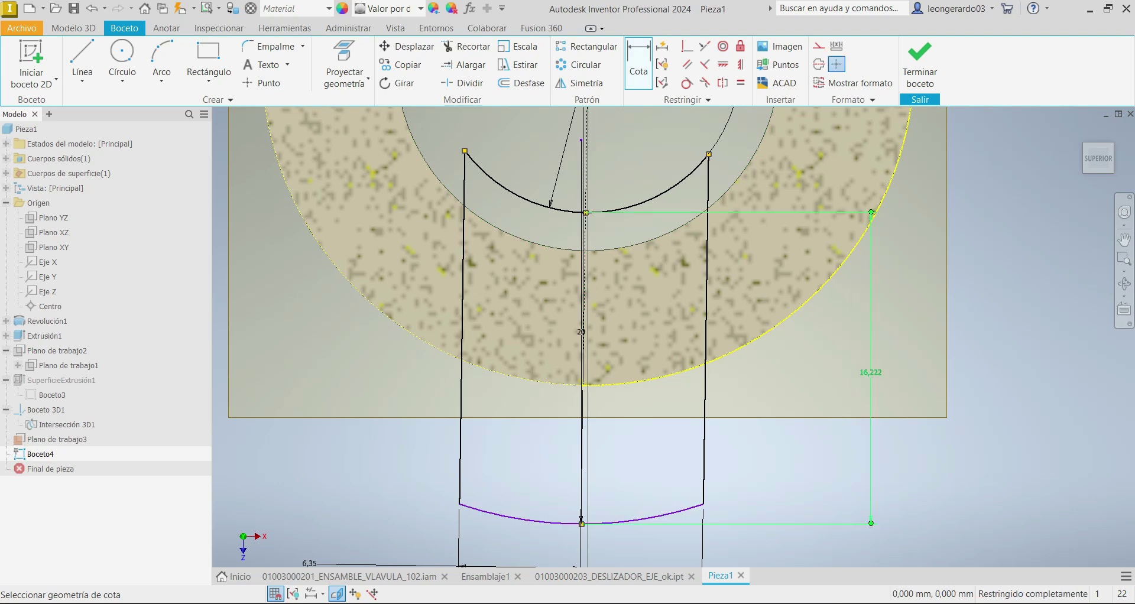
type("12")
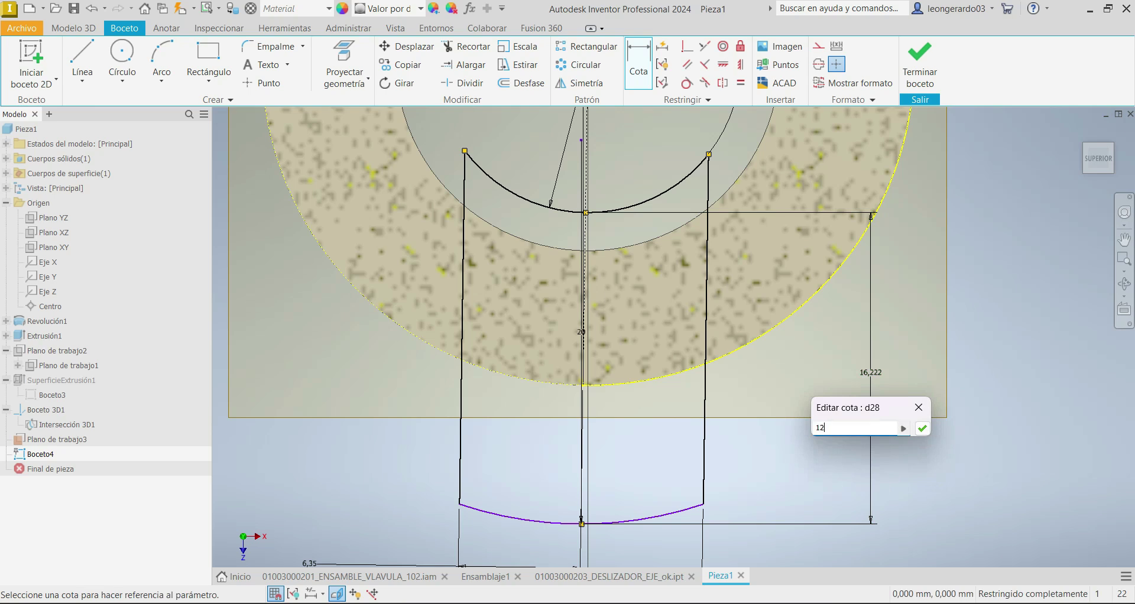
key("Return")
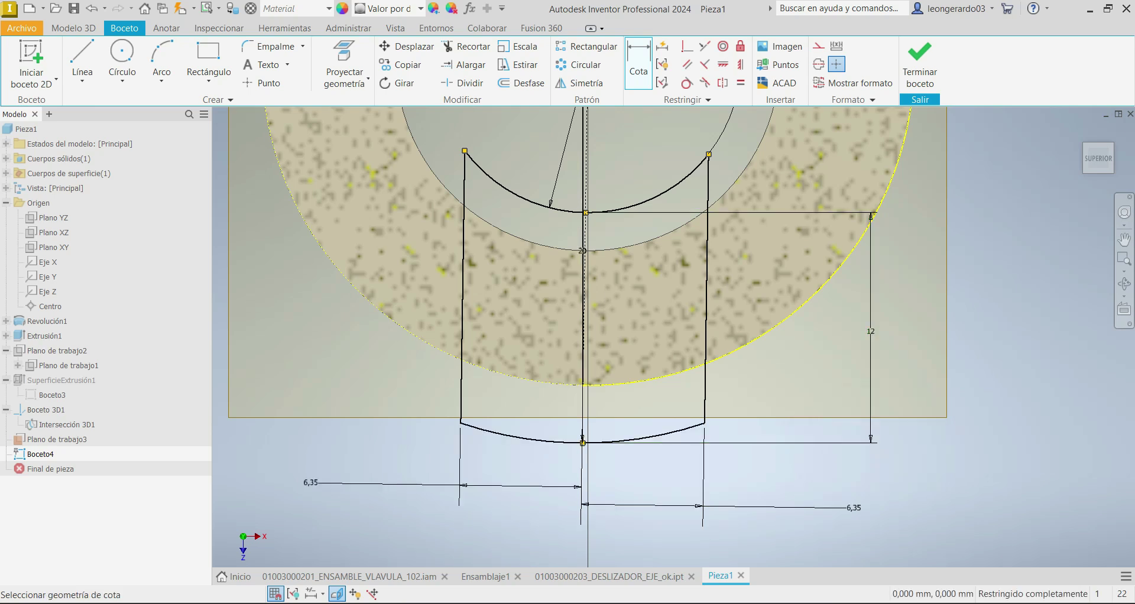
left_click(920, 66)
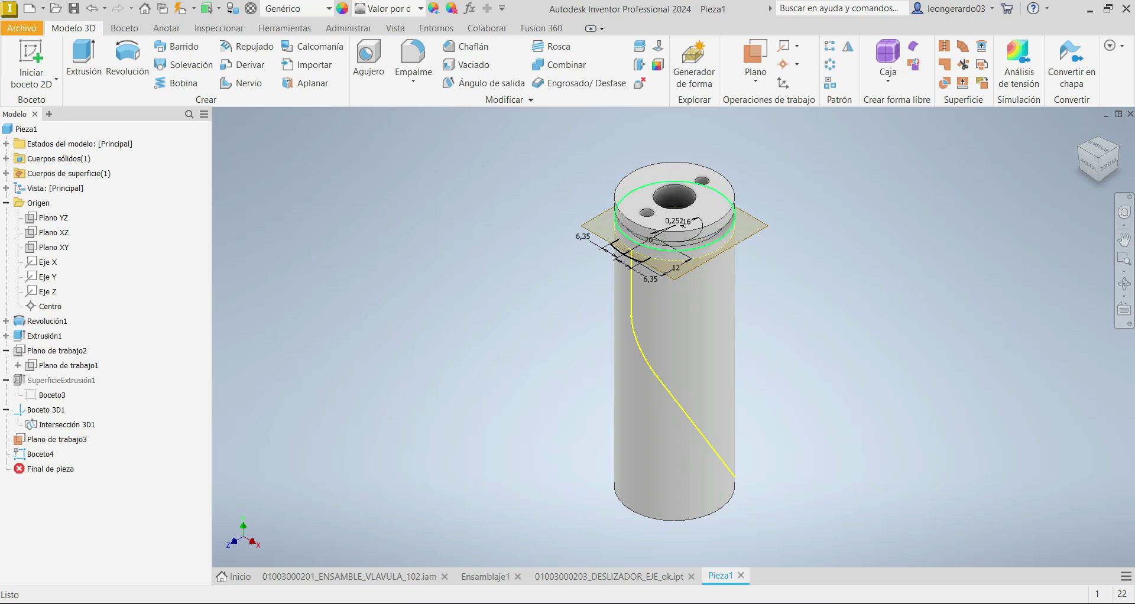
Set up a cutting Sweep of the slot profile along the 3D sketch curve, with the orientation controlled by a guide.
scroll(629, 250, "down", 3)
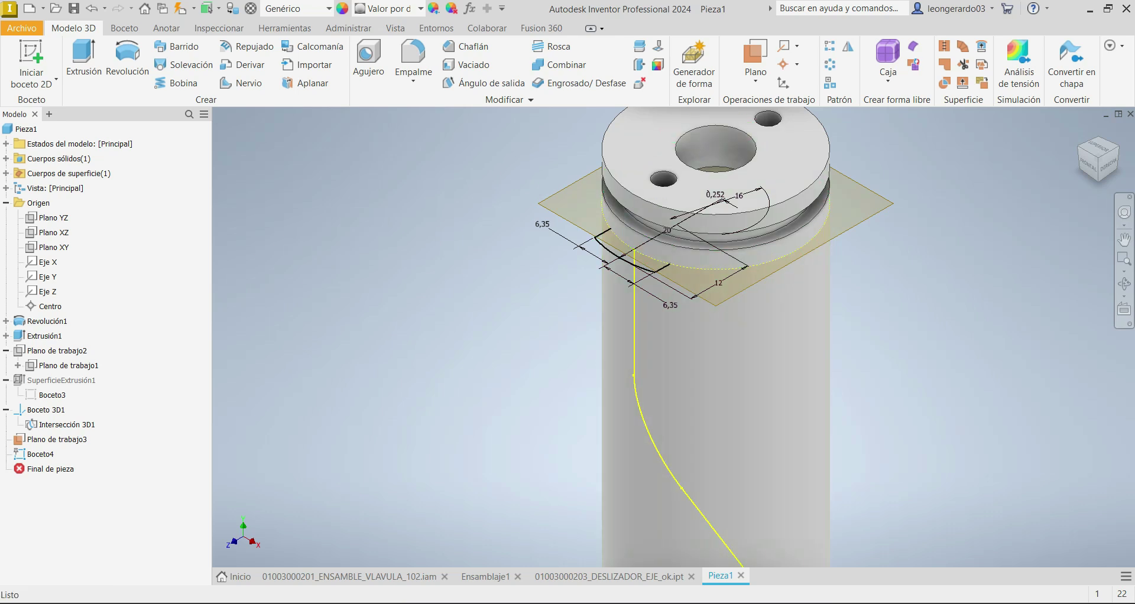
left_click(176, 47)
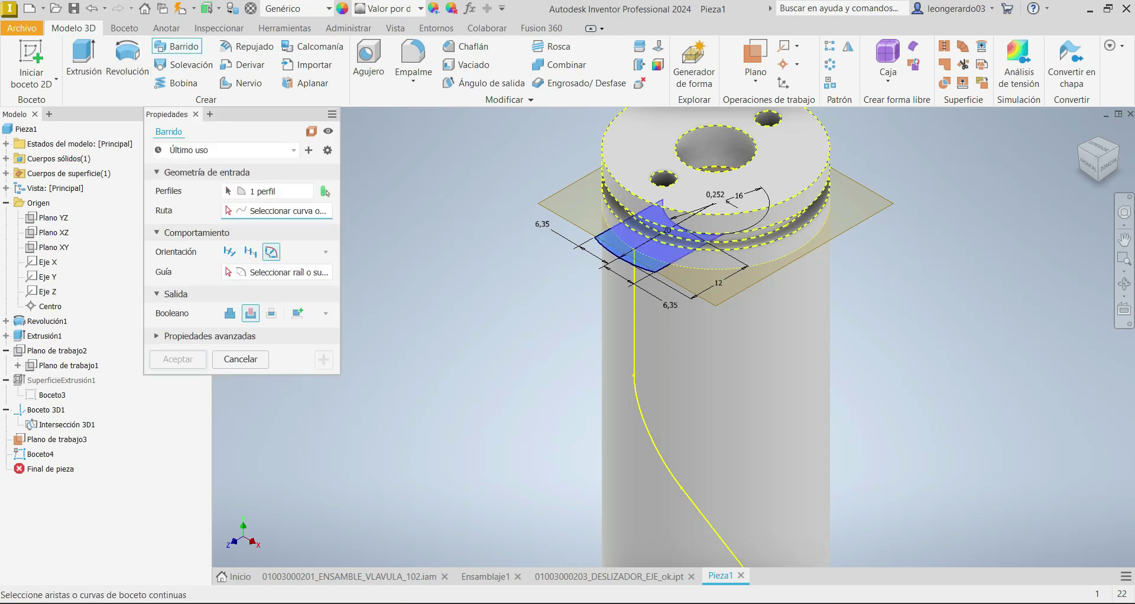
left_click(230, 252)
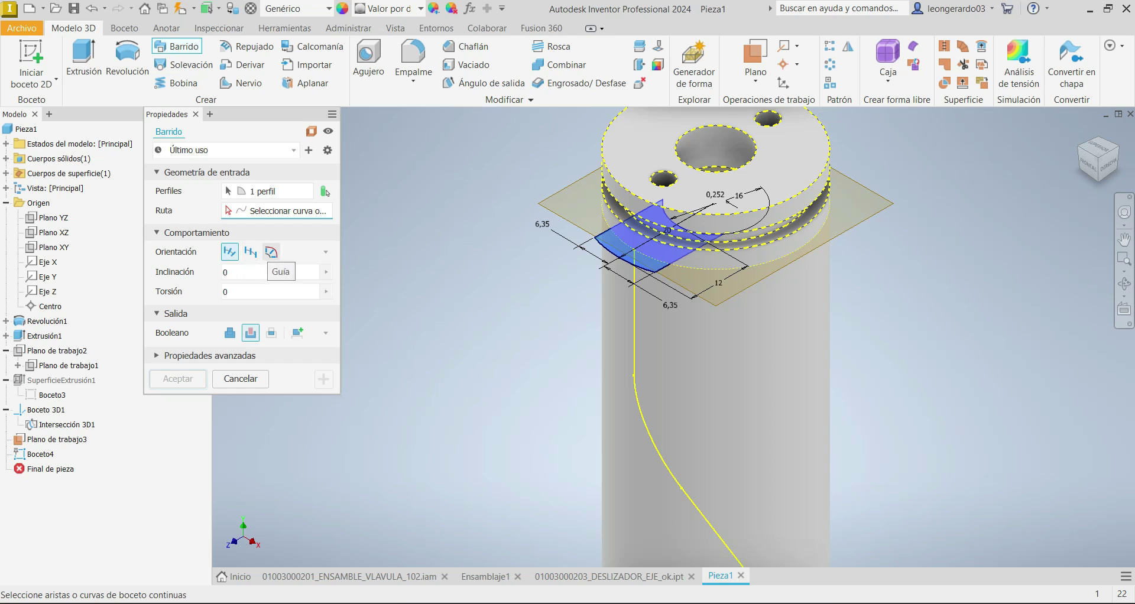
left_click(271, 252)
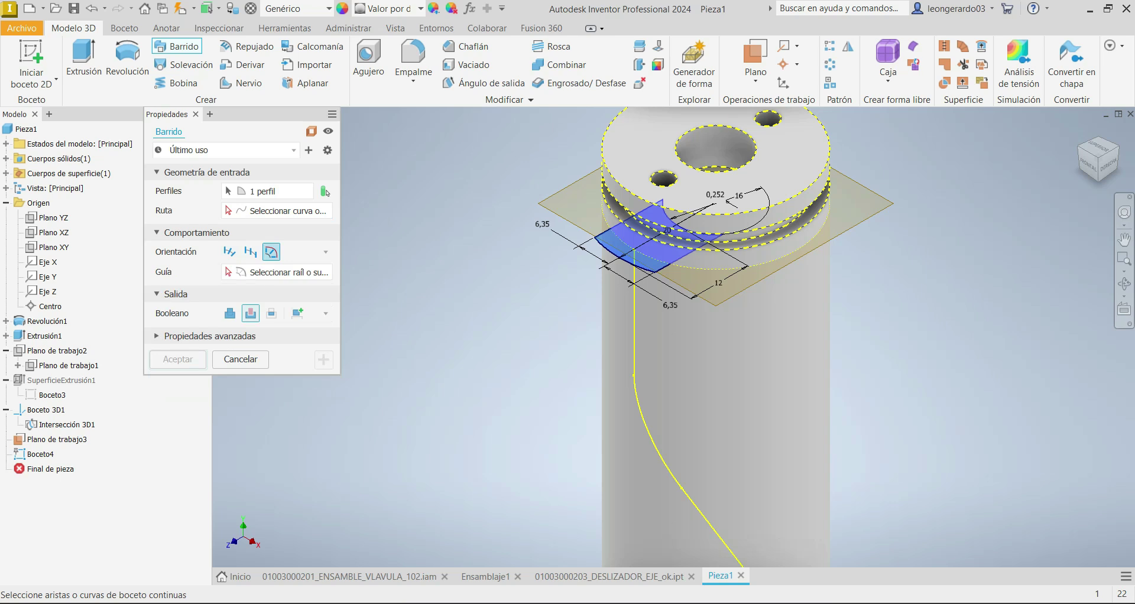
scroll(420, 272, "down", 3)
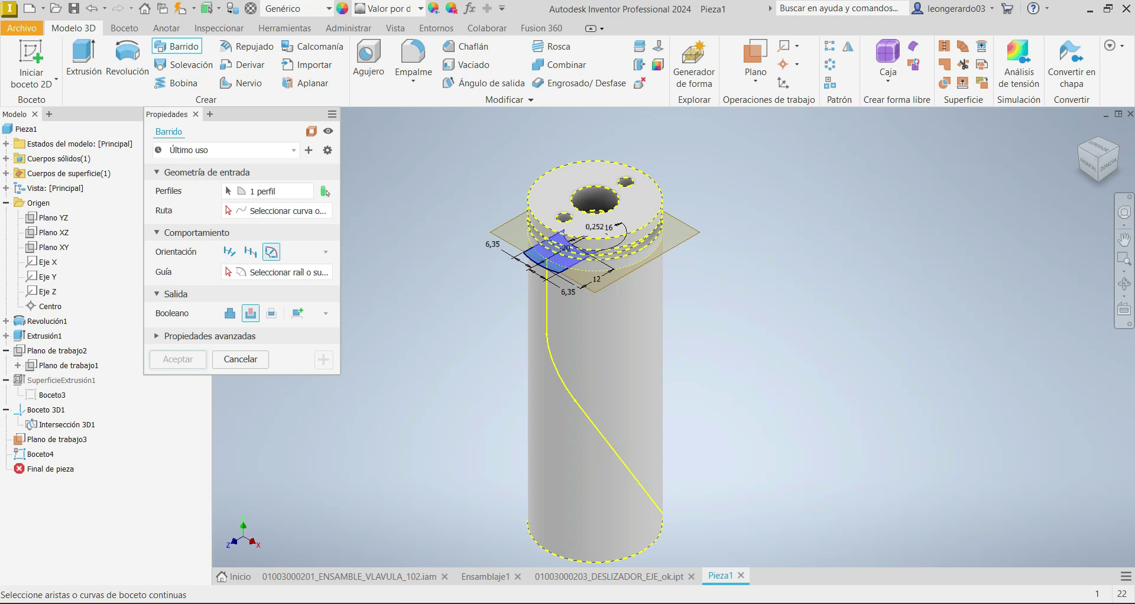
scroll(546, 254, "up", 3)
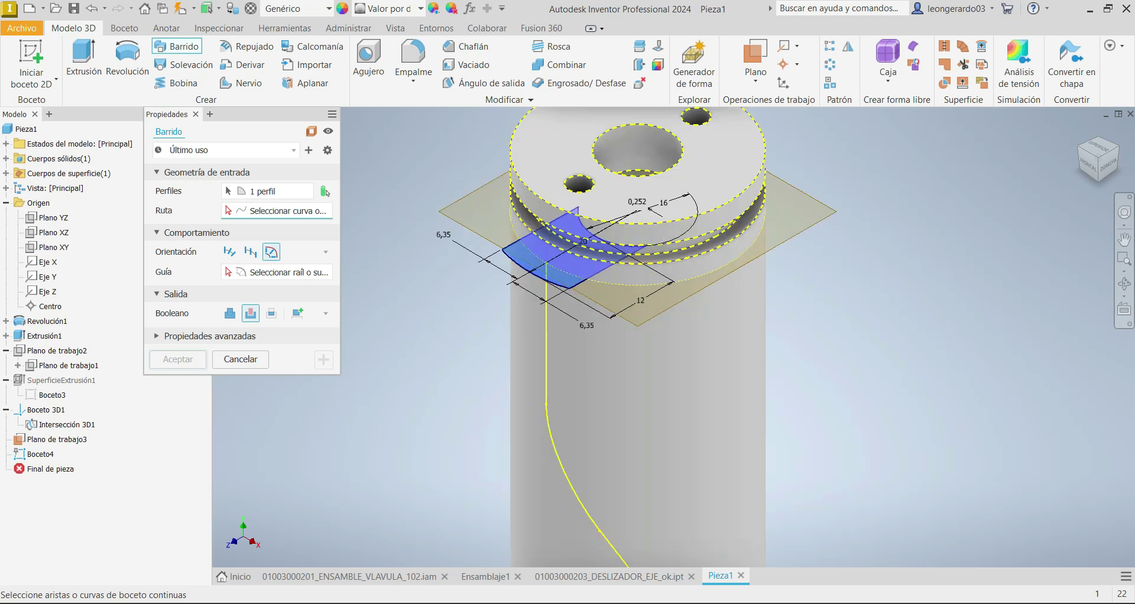
left_click(545, 369)
scroll(546, 369, "down", 6)
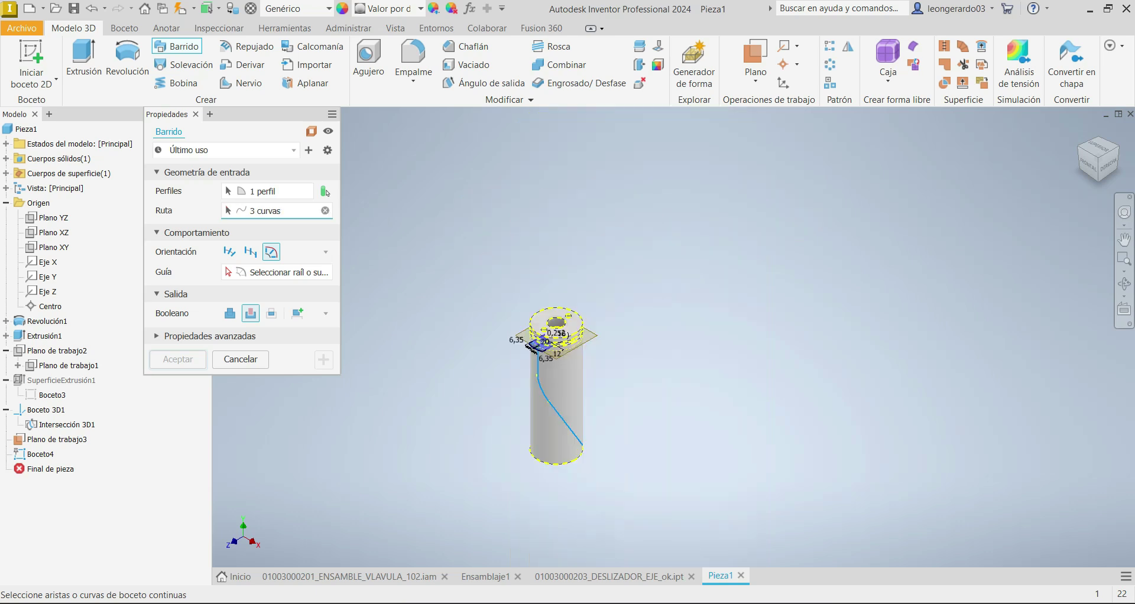
scroll(529, 414, "up", 6)
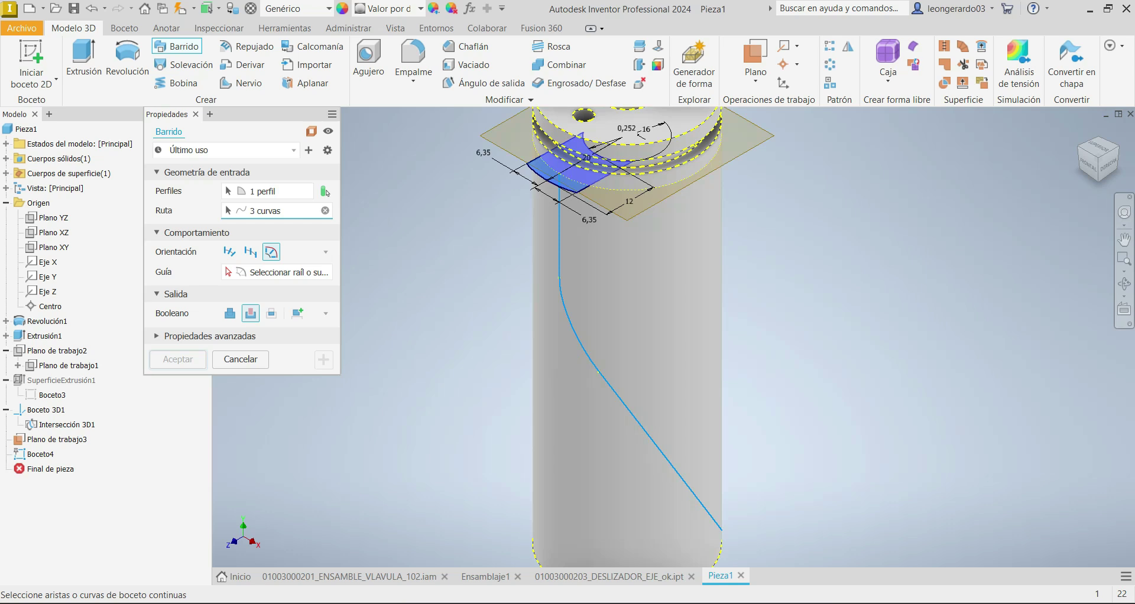
Use the cylinder's outer face as the sweep's guide surface and complete the slot cut.
left_click(277, 272)
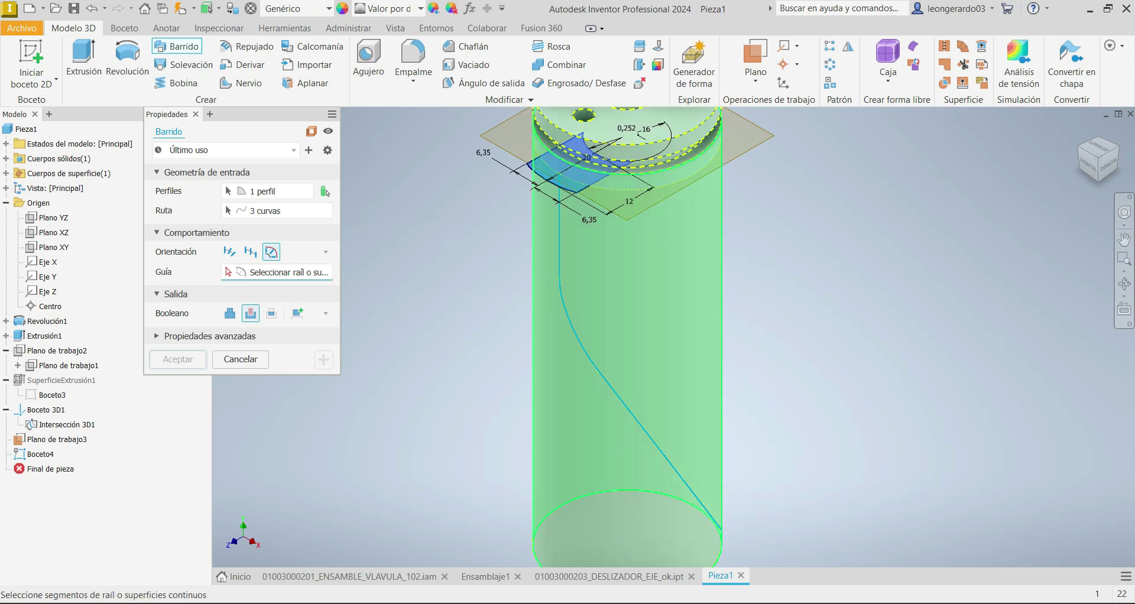
left_click(598, 371)
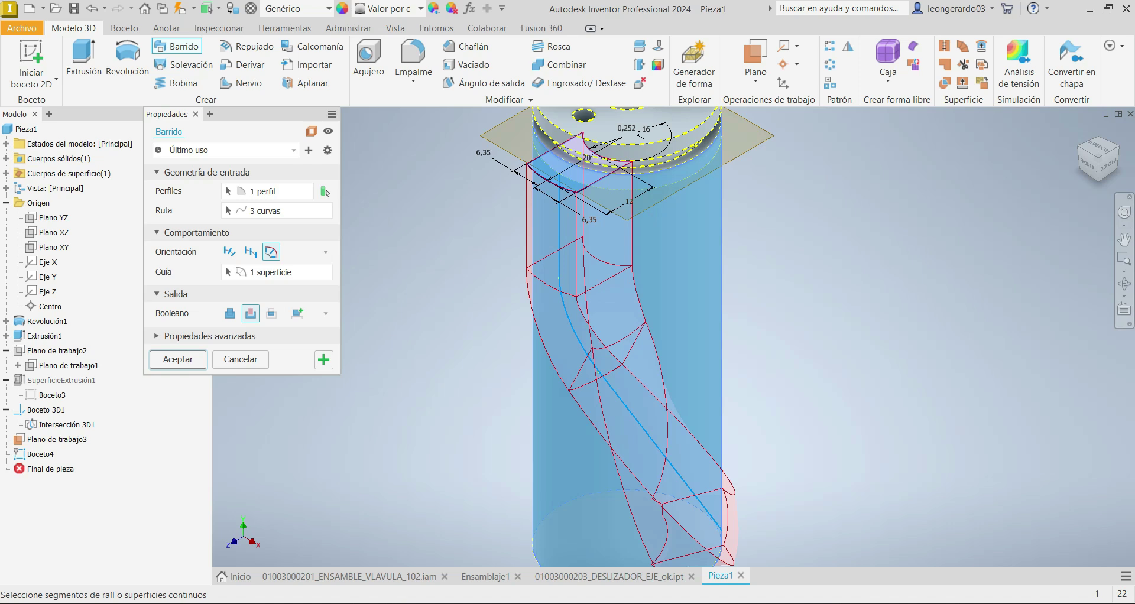
scroll(517, 200, "down", 2)
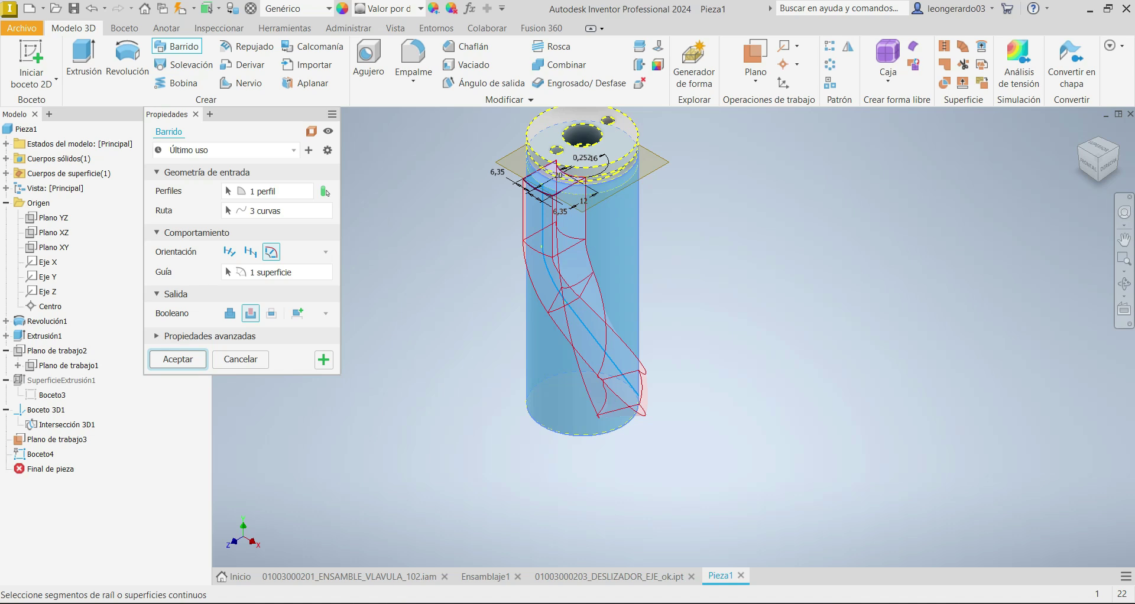
key("Return")
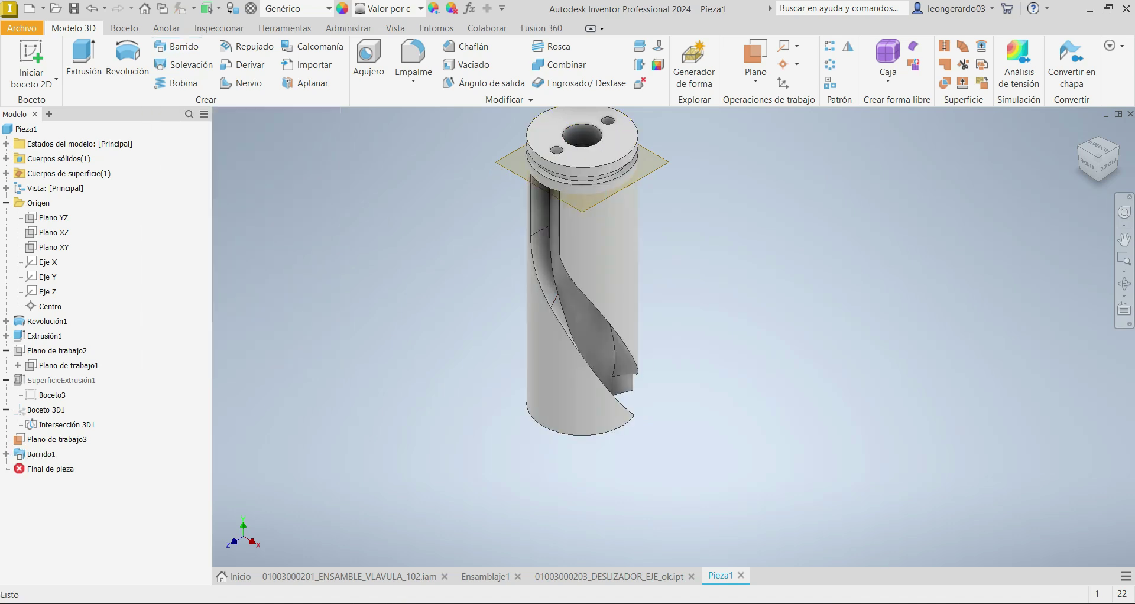
Hide the offset work plane Plano de trabajo3 that carried the slot profile.
left_click(67, 439)
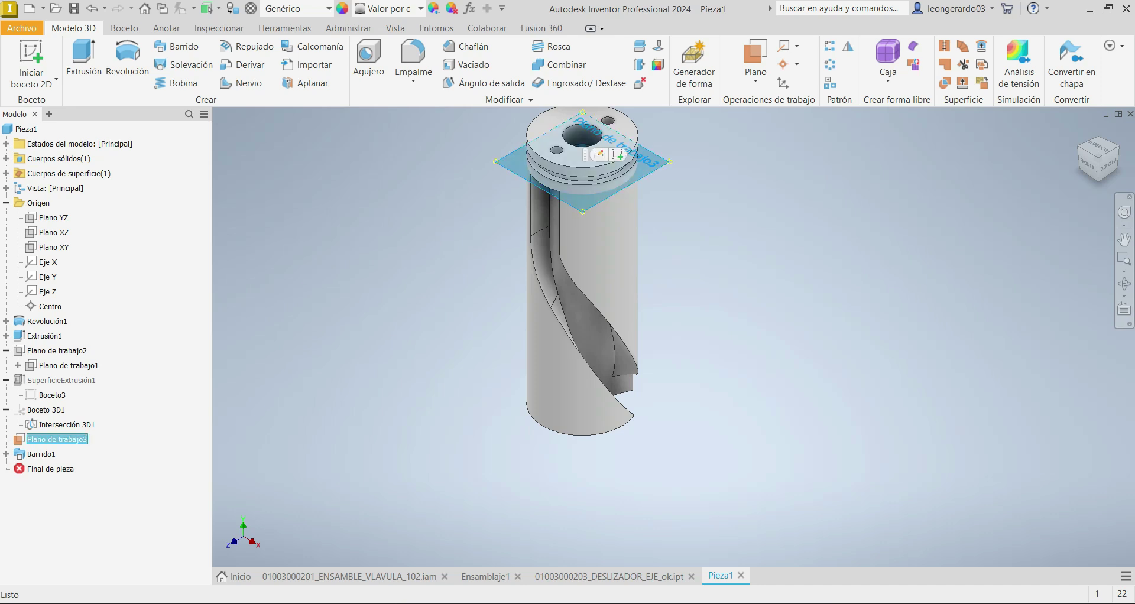
right_click(67, 439)
left_click(101, 449)
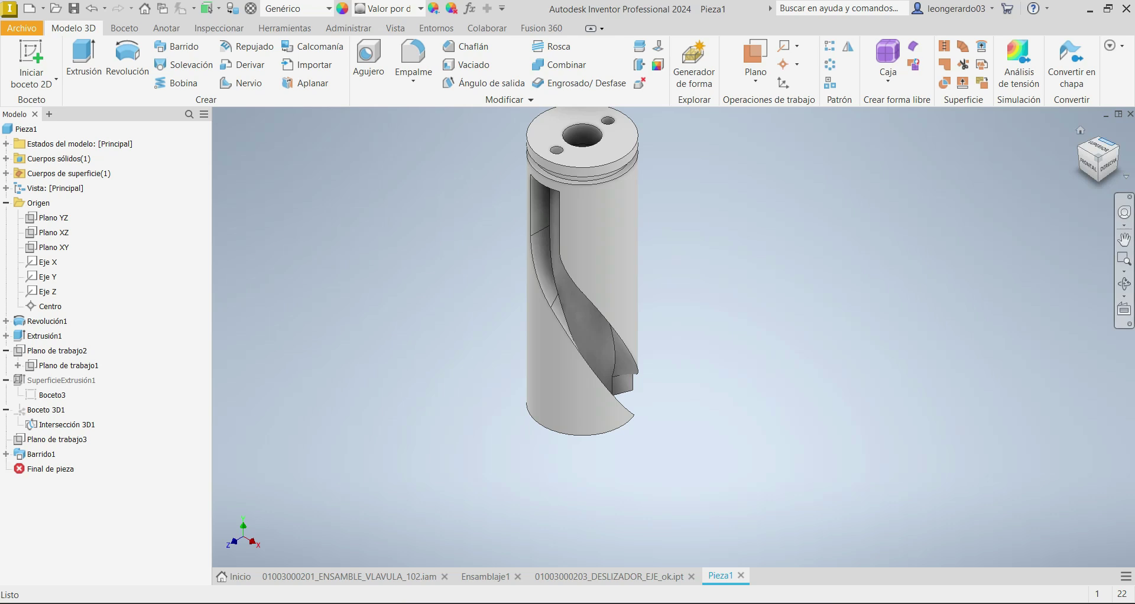
mouse_move(1107, 143)
left_mouse_down()
mouse_move(1061, 144)
mouse_move(1052, 112)
mouse_move(1035, 120)
left_mouse_up()
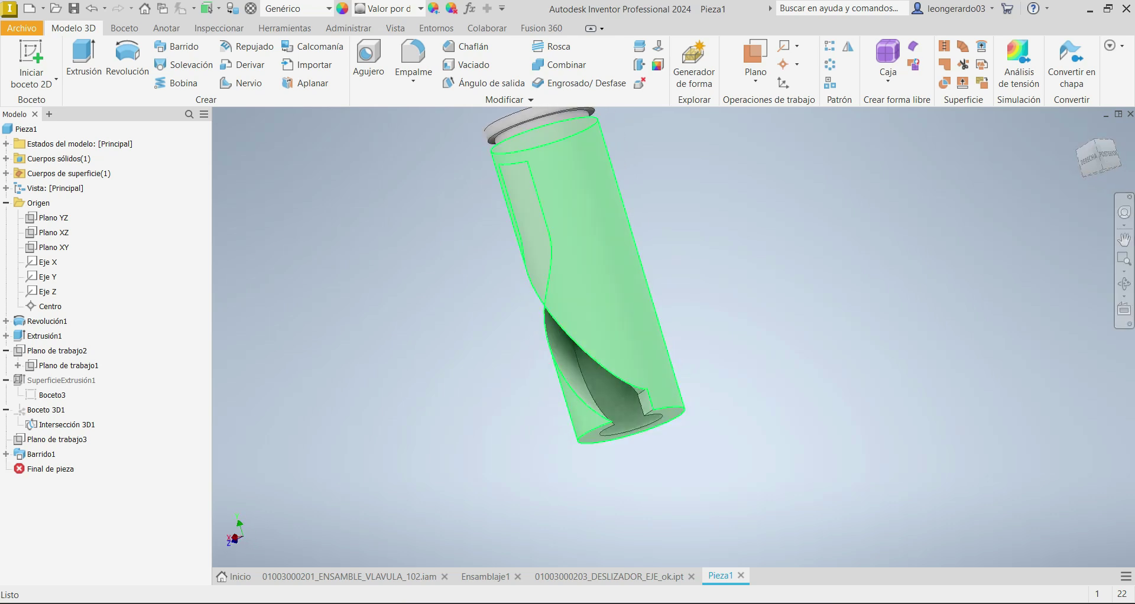
scroll(582, 270, "up", 3)
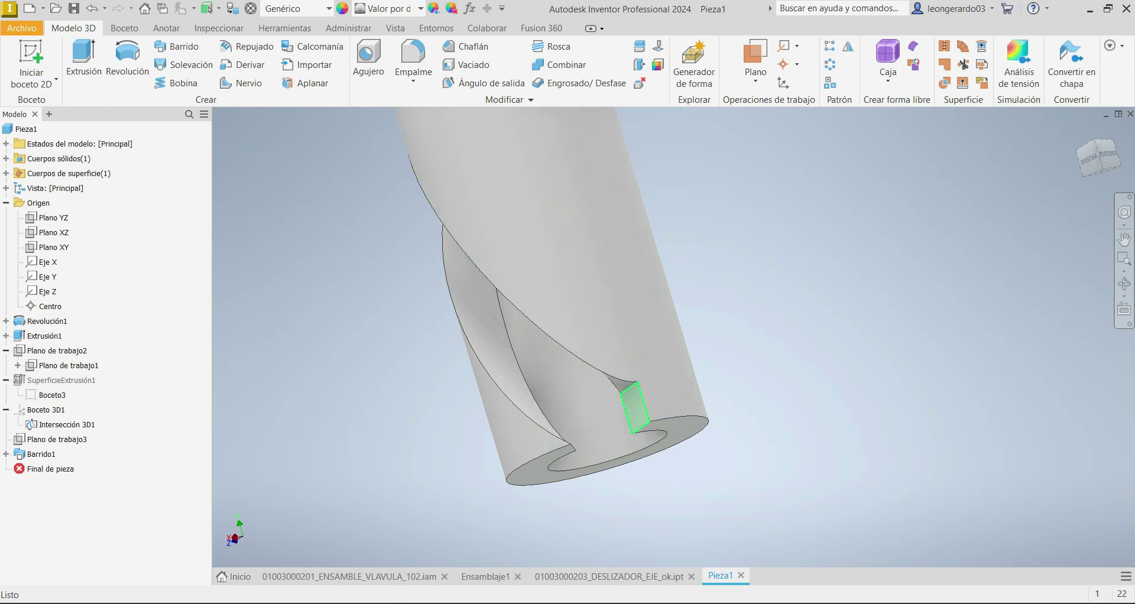
left_click(608, 575)
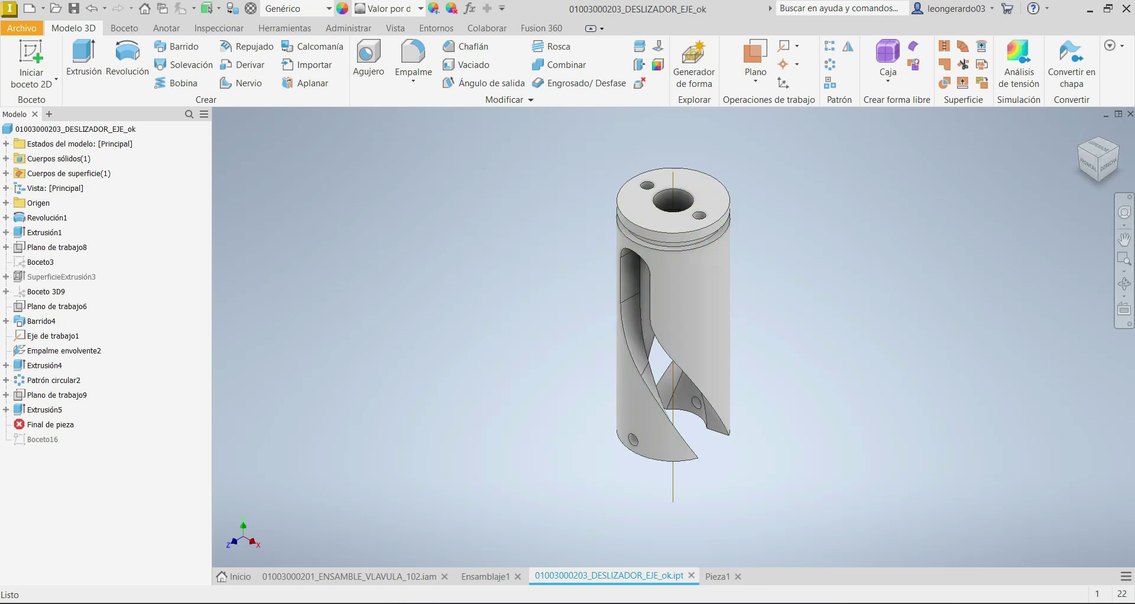
scroll(732, 125, "down", 3)
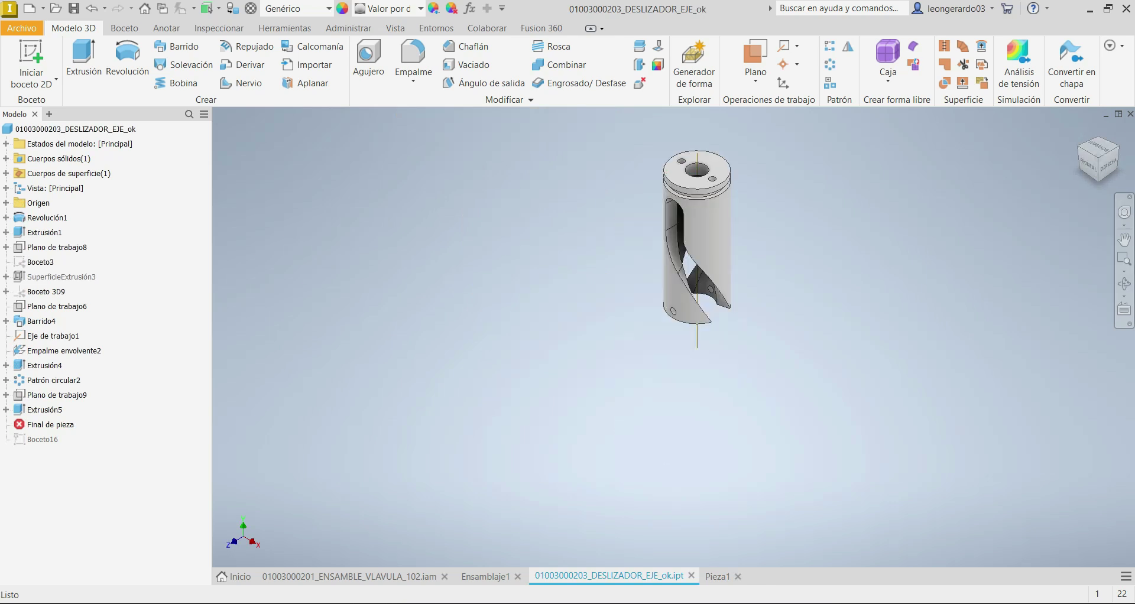
scroll(731, 118, "up", 8)
scroll(704, 129, "down", 6)
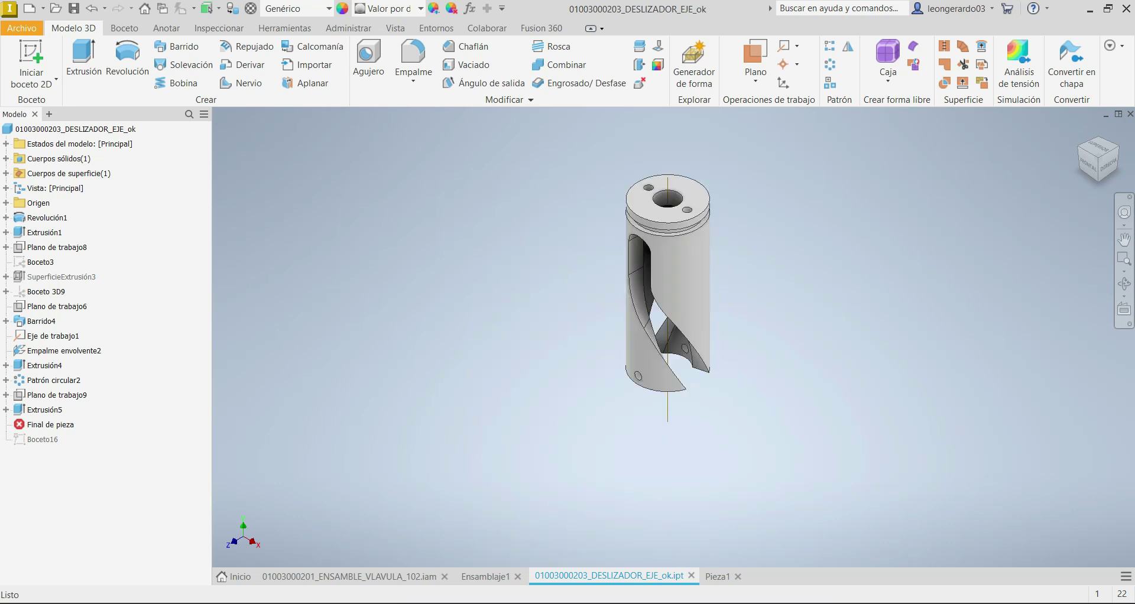
right_click(747, 146)
left_click(702, 125)
left_click(689, 188)
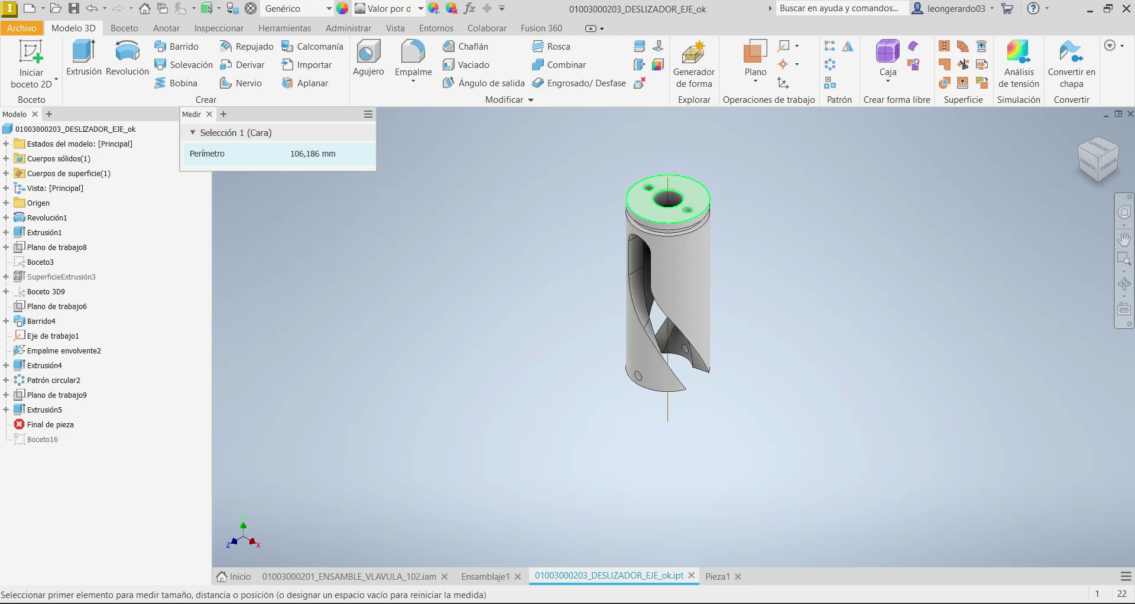
left_click(1098, 181)
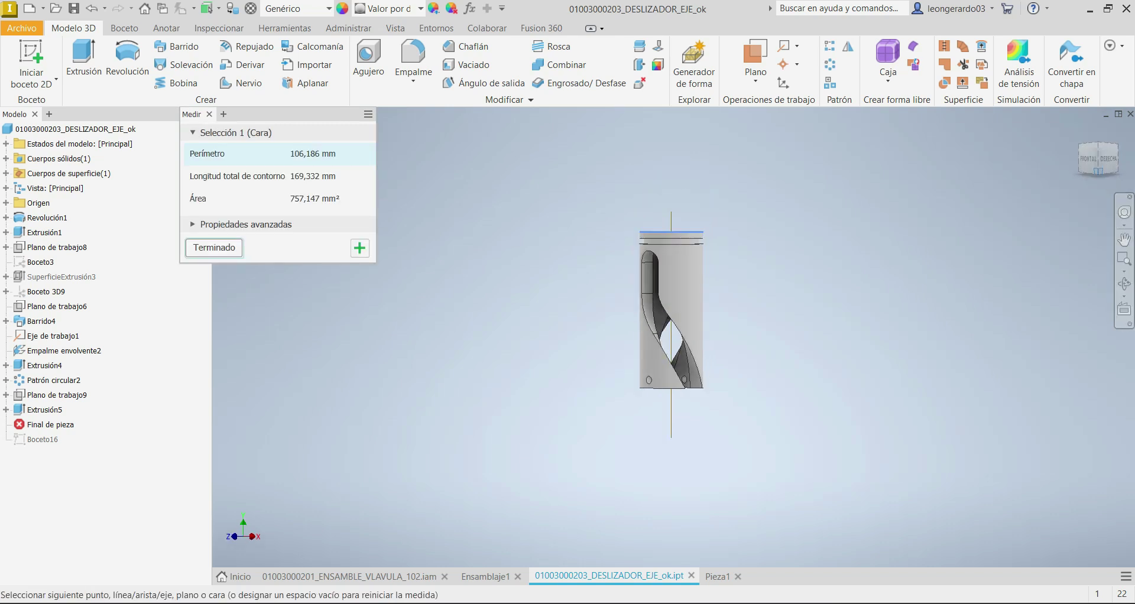
scroll(684, 383, "up", 5)
left_click(679, 338)
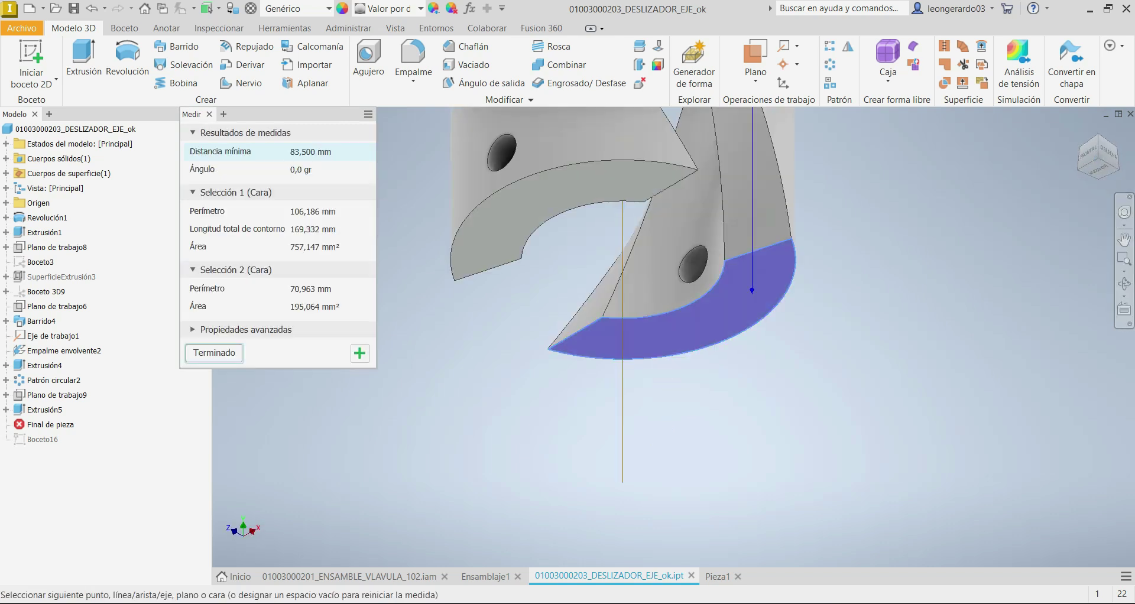
scroll(665, 414, "down", 5)
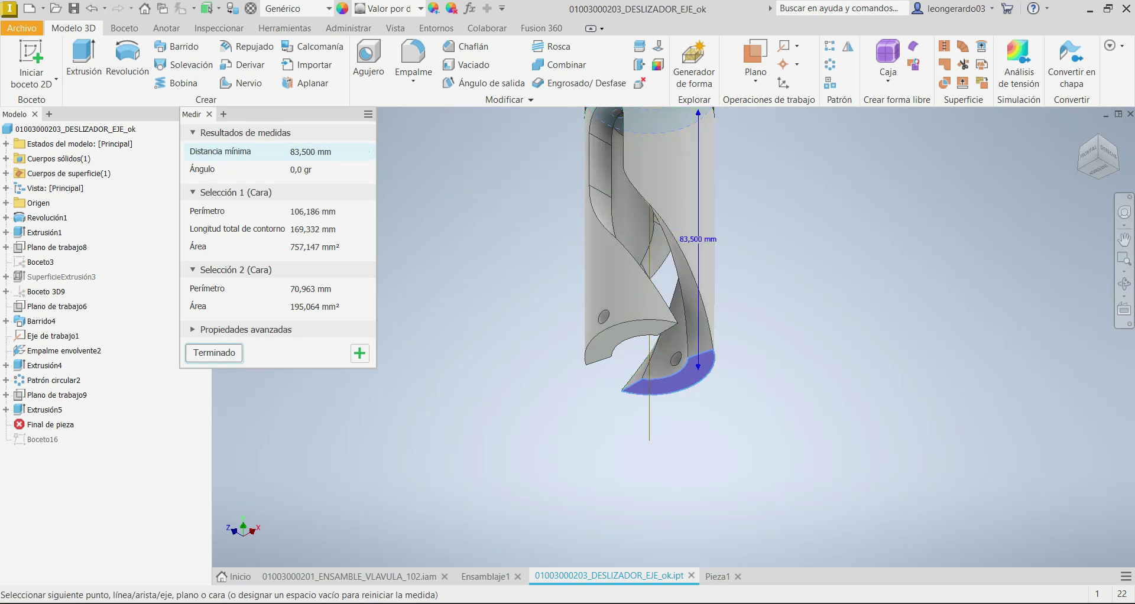
key("Escape")
left_click(718, 577)
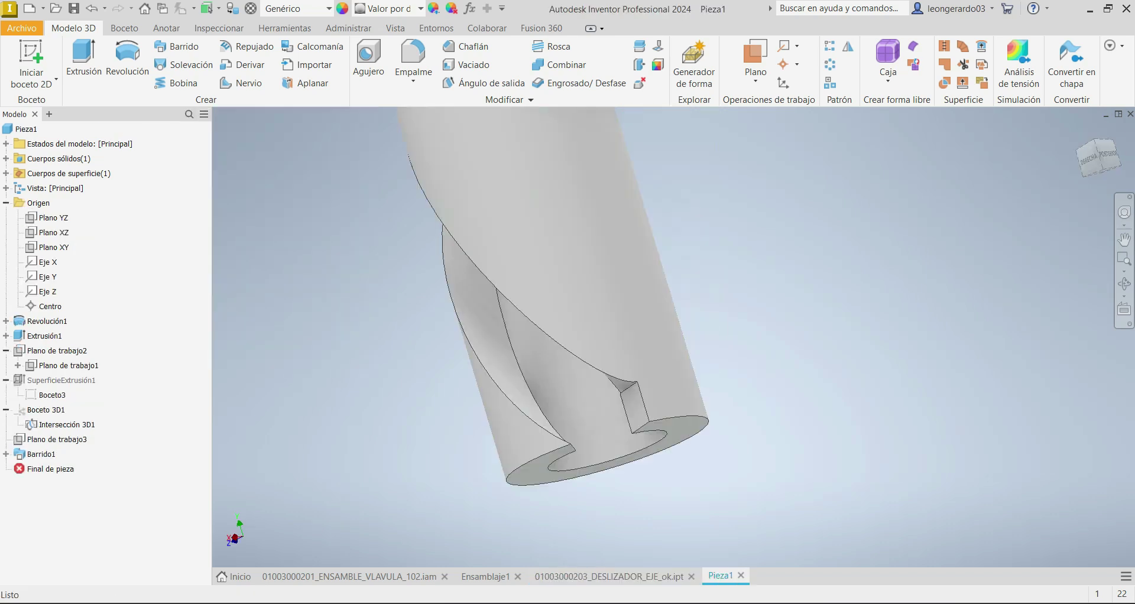
Check the dimensions in Boceto1, the sketch behind the revolved body, and return to the part's home view.
left_click(6, 321)
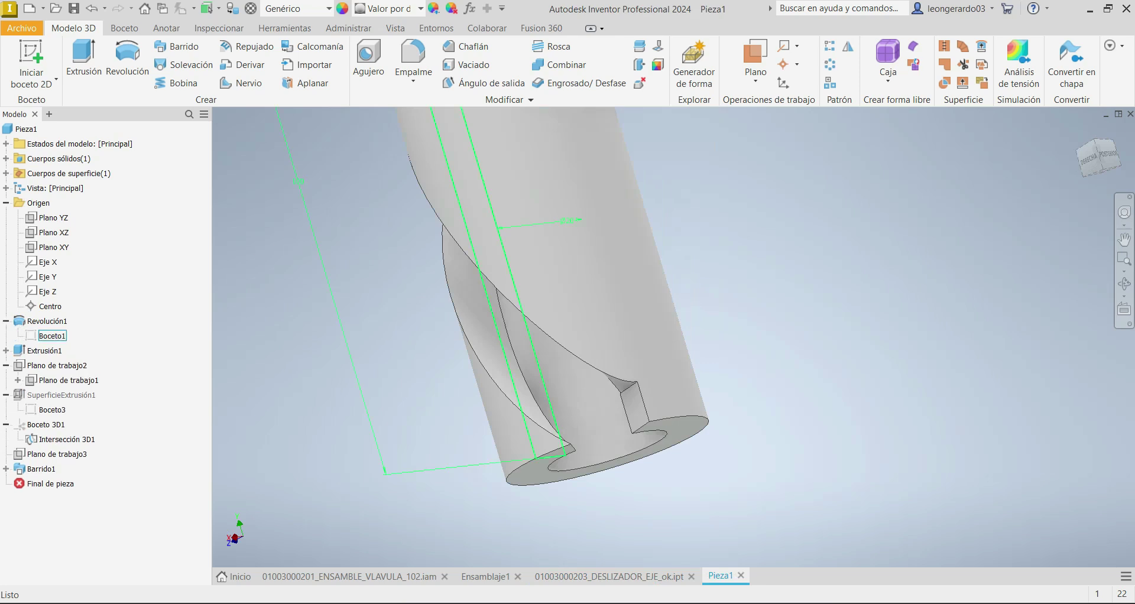
double_click(52, 336)
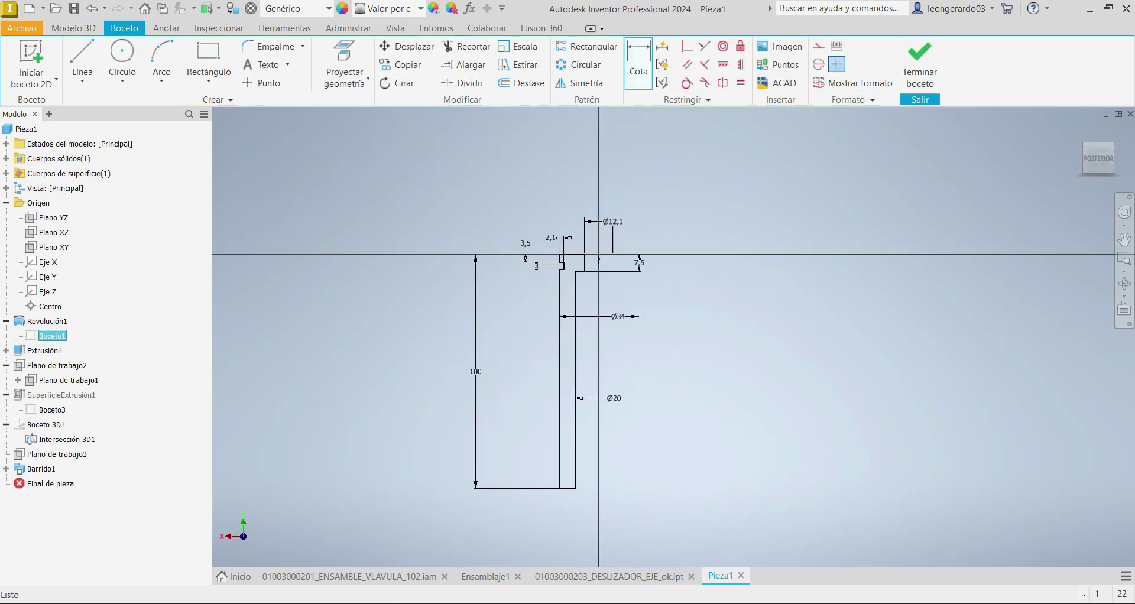
left_click(920, 64)
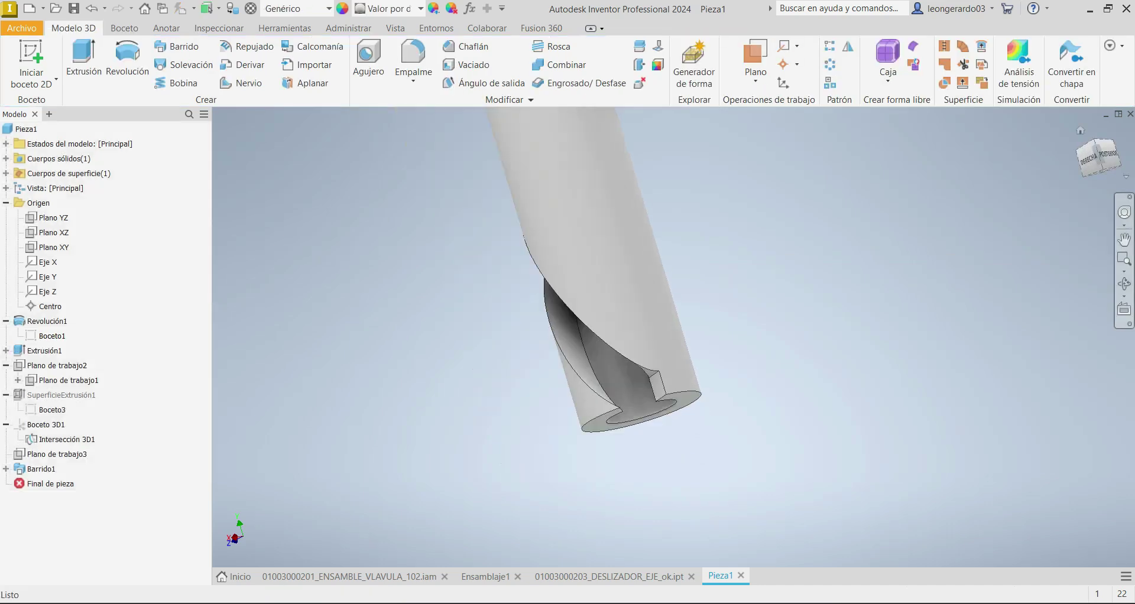
left_click(1079, 130)
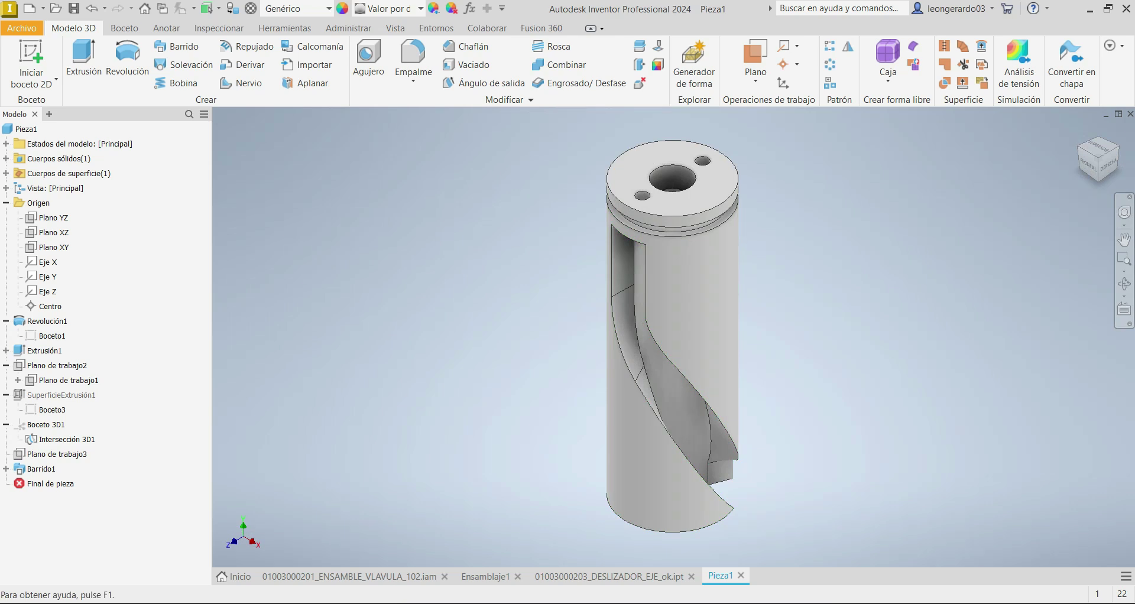
On the cylinder's lower end face, sketch a circle about 48 mm in diameter centred on the shaft axis.
left_click(30, 62)
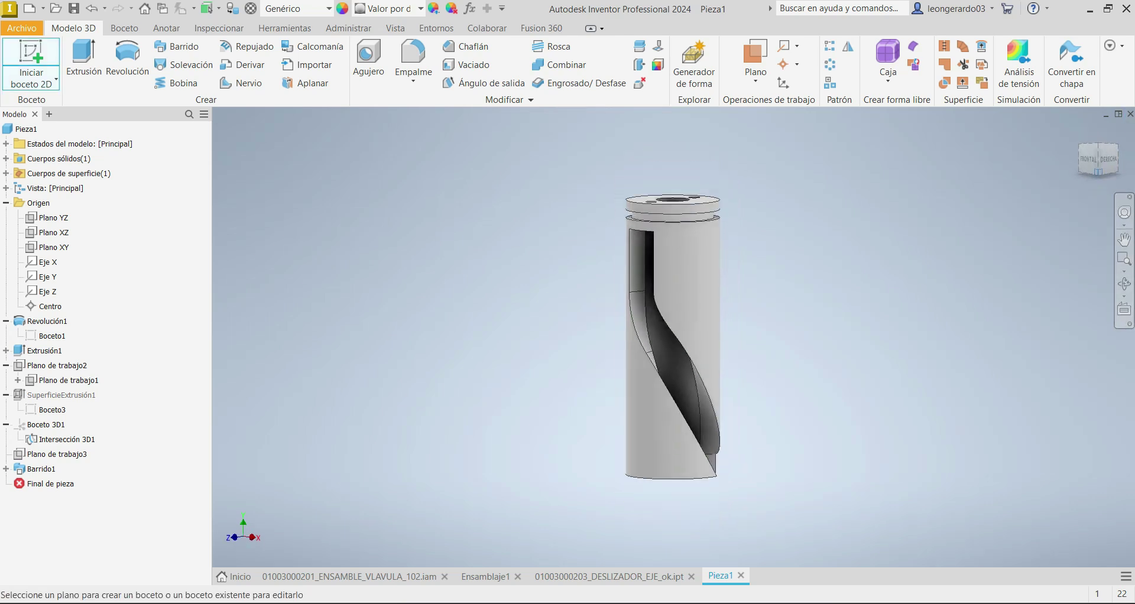
left_click(467, 491)
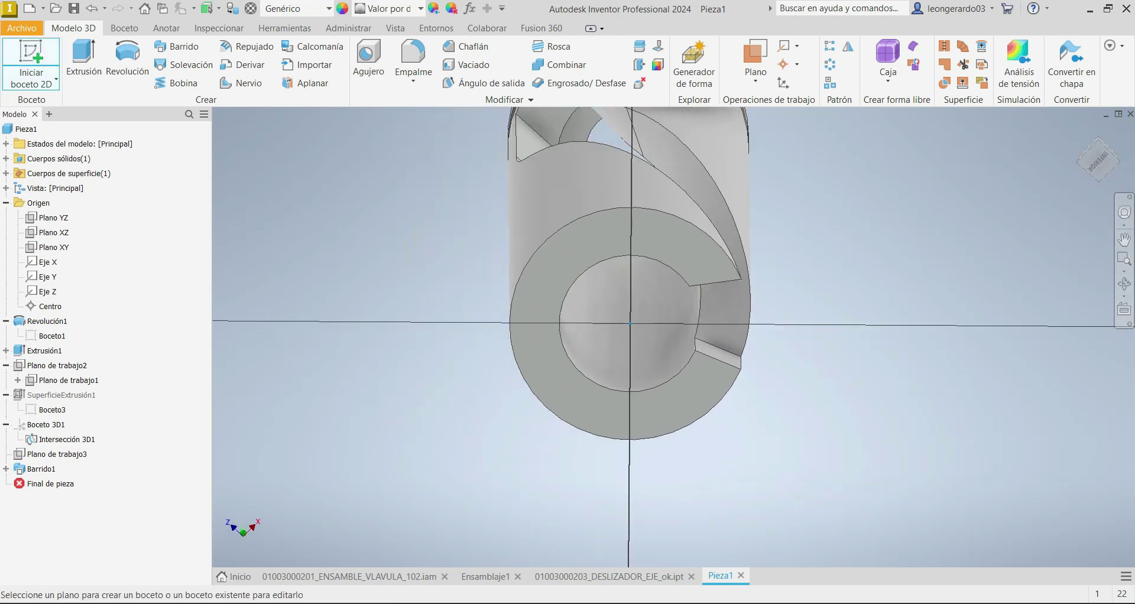
key("c")
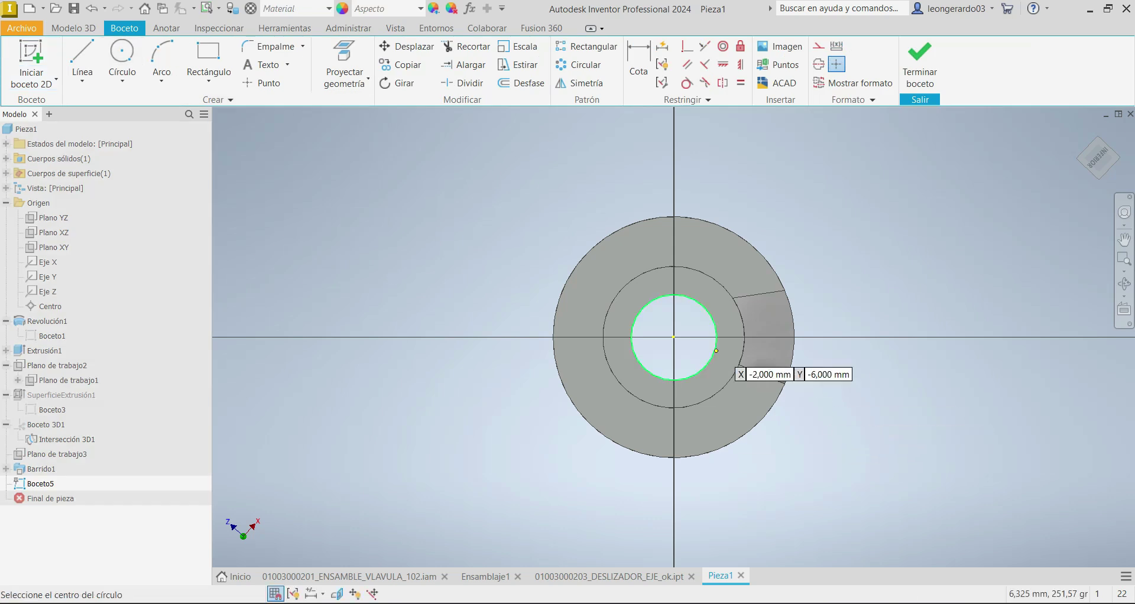
left_click(668, 337)
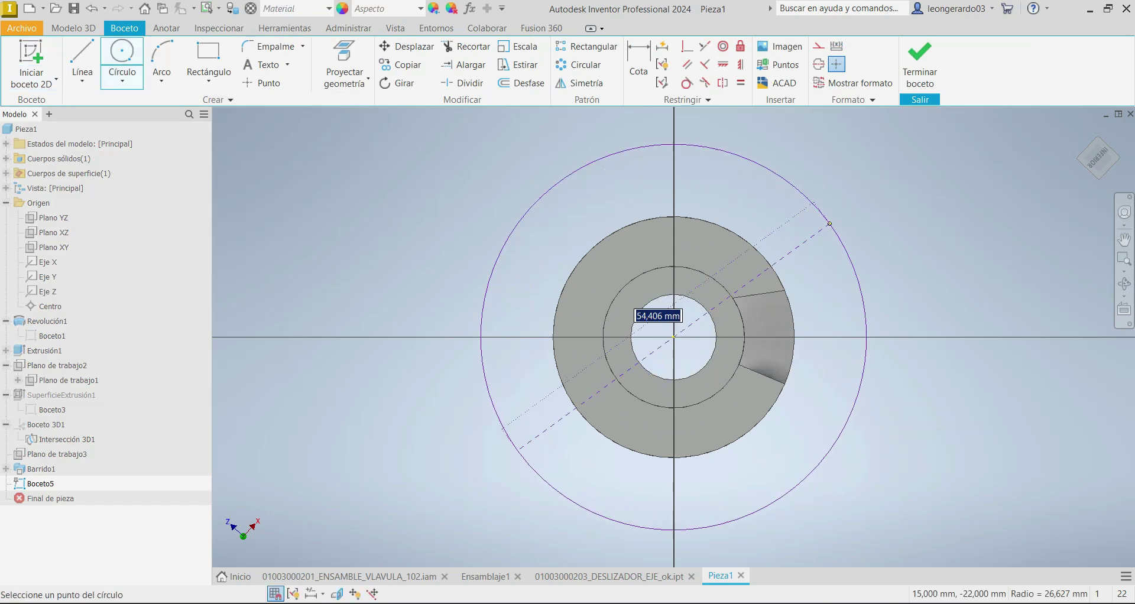
scroll(830, 231, "down", 3)
scroll(829, 234, "up", 3)
left_click(807, 258)
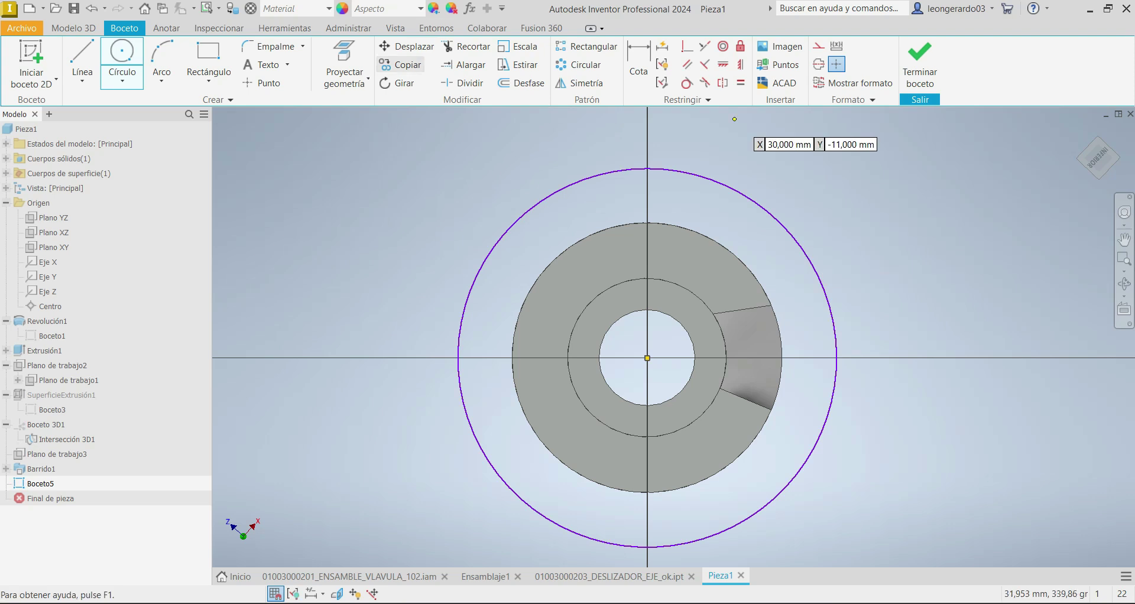
Set the end-face circle's diameter to 40 mm and finish the sketch.
left_click(639, 65)
left_click(786, 228)
left_click(804, 144)
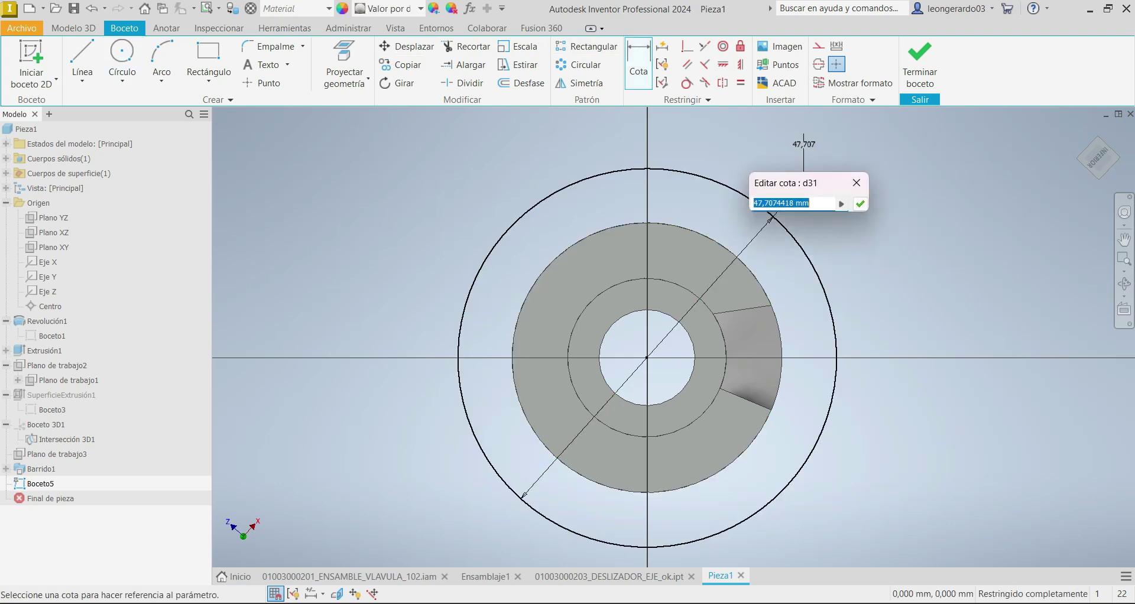
type("40")
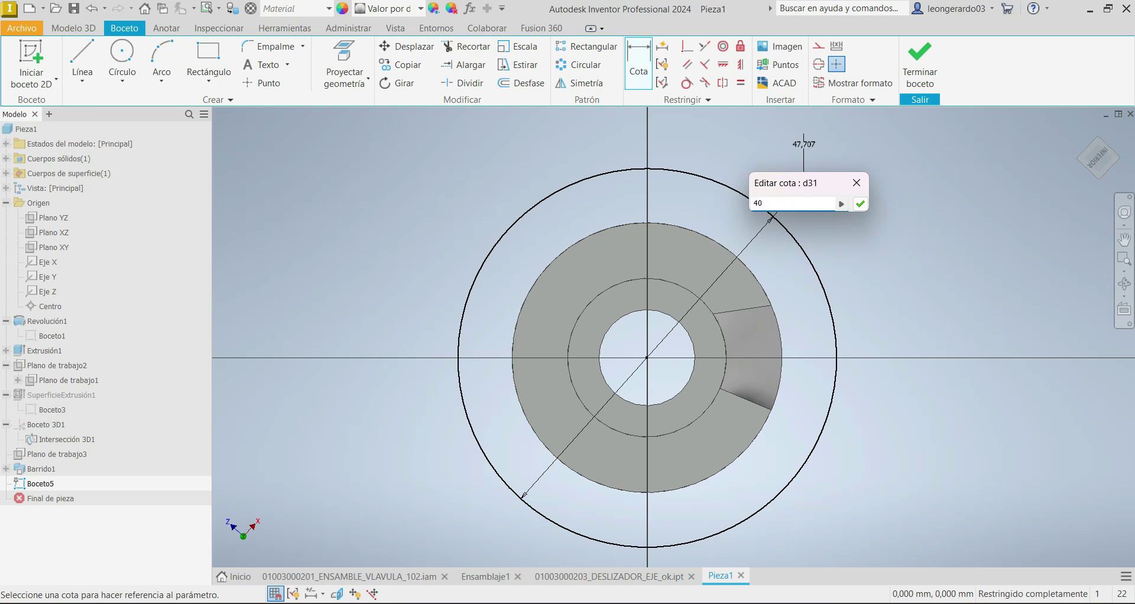
key("Return")
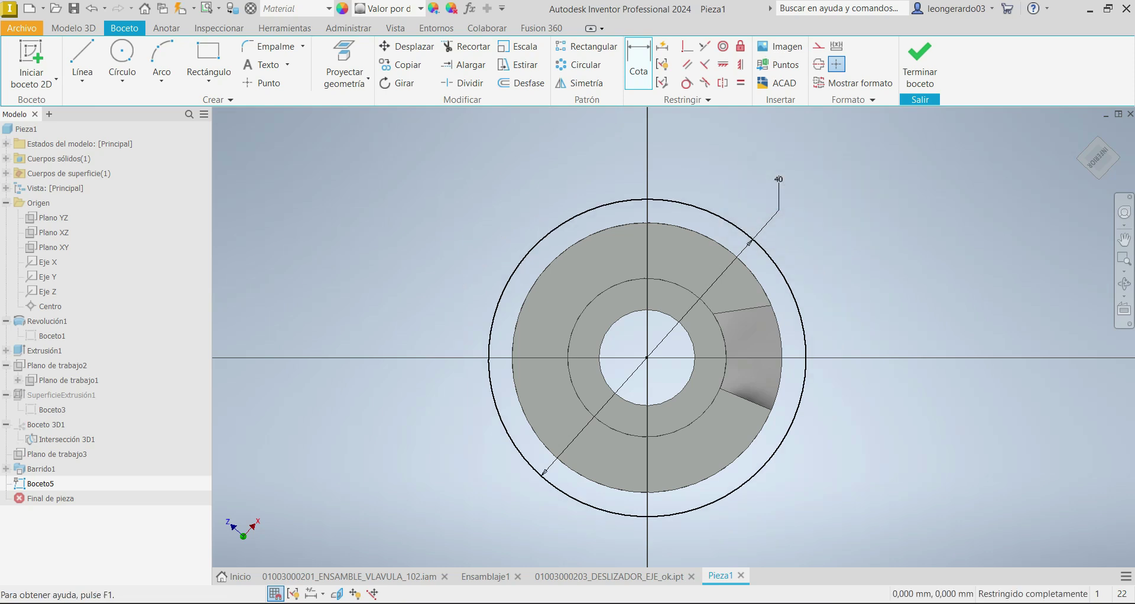
left_click(919, 64)
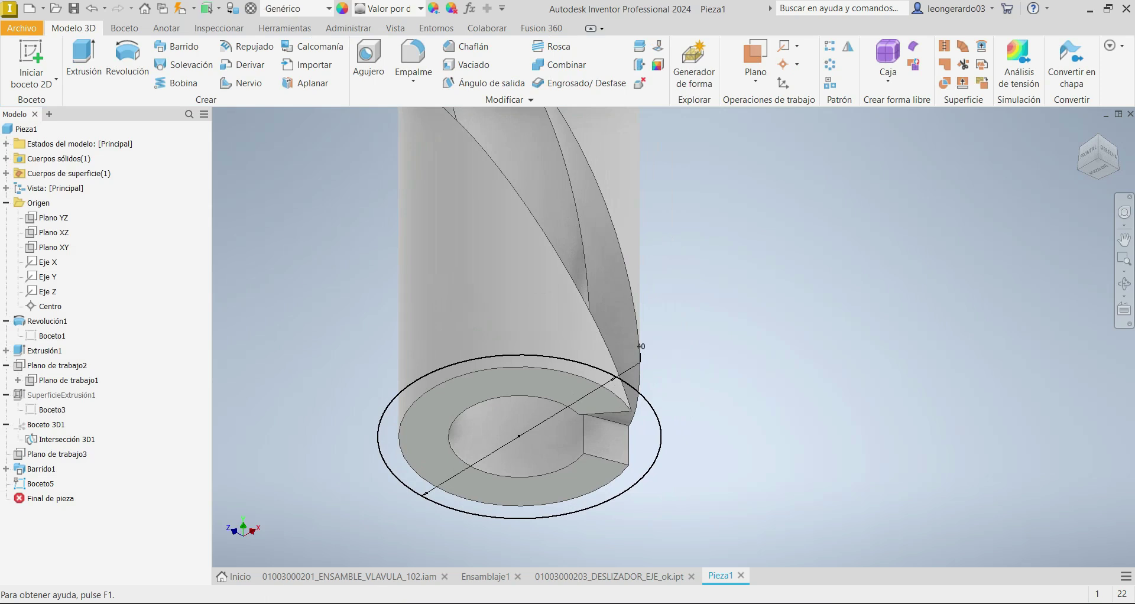
Extrude the 40 mm circle as a solid cut 16.5 mm into the cylinder to shorten its lower end.
left_click(83, 59)
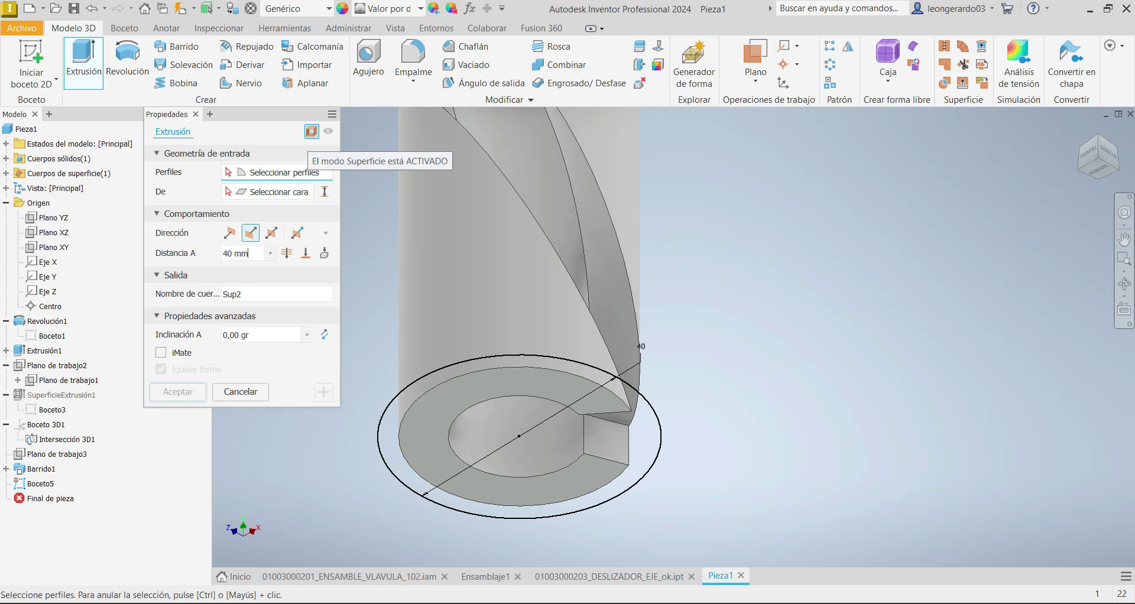
left_click(311, 132)
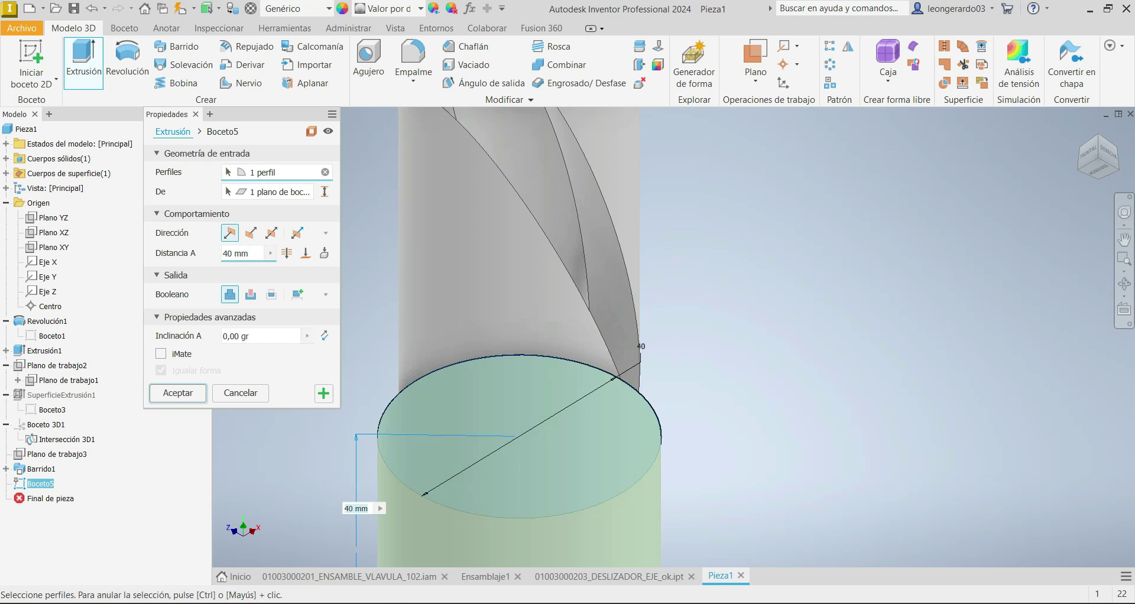
left_click(251, 233)
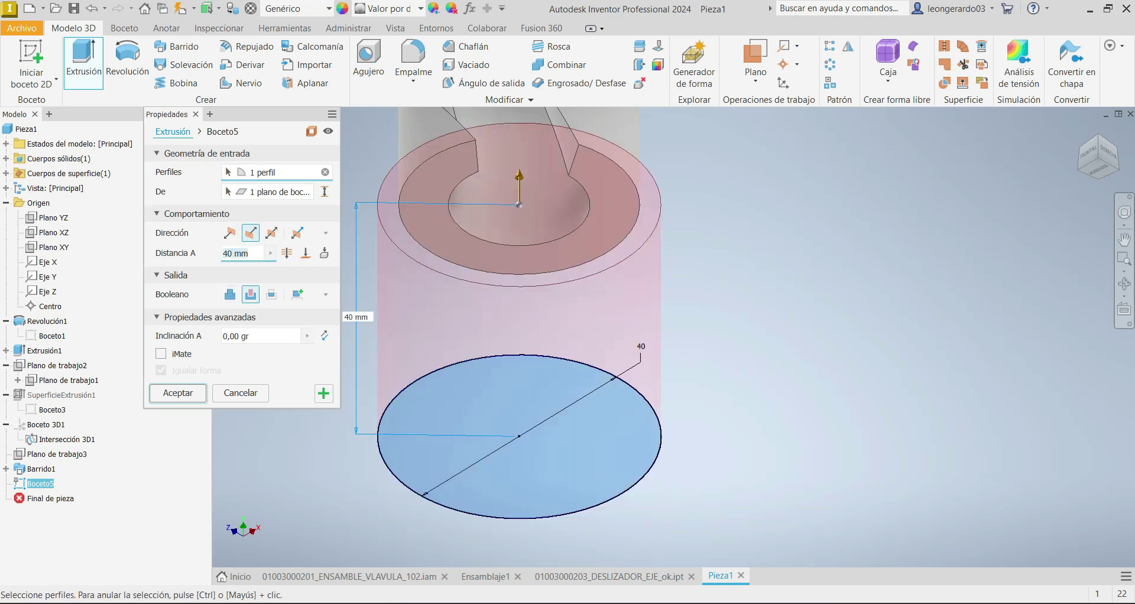
type("16.5")
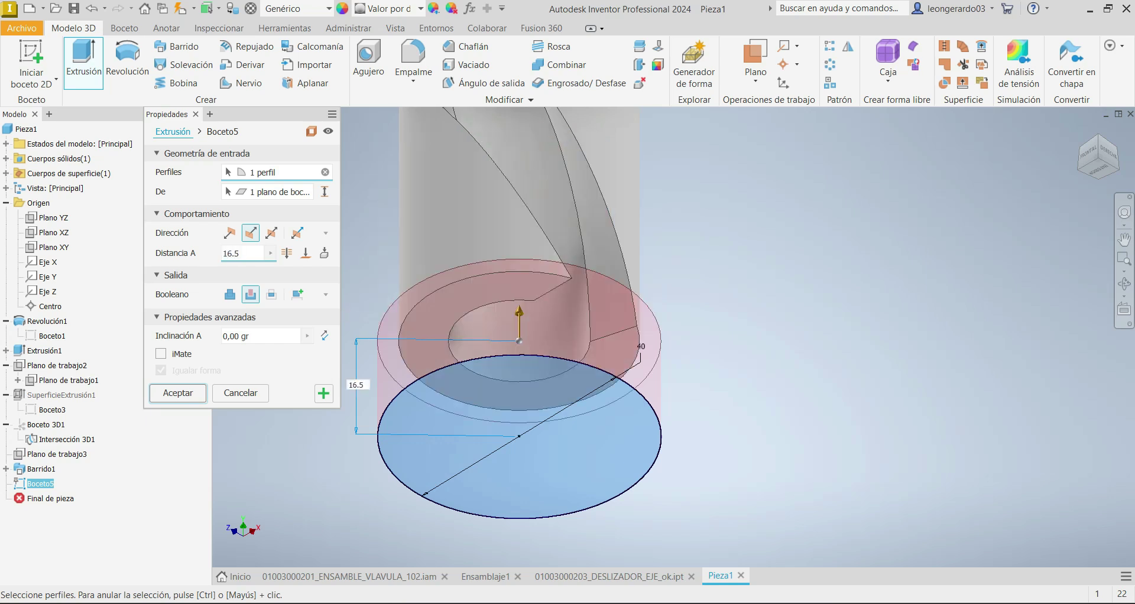
left_click(177, 393)
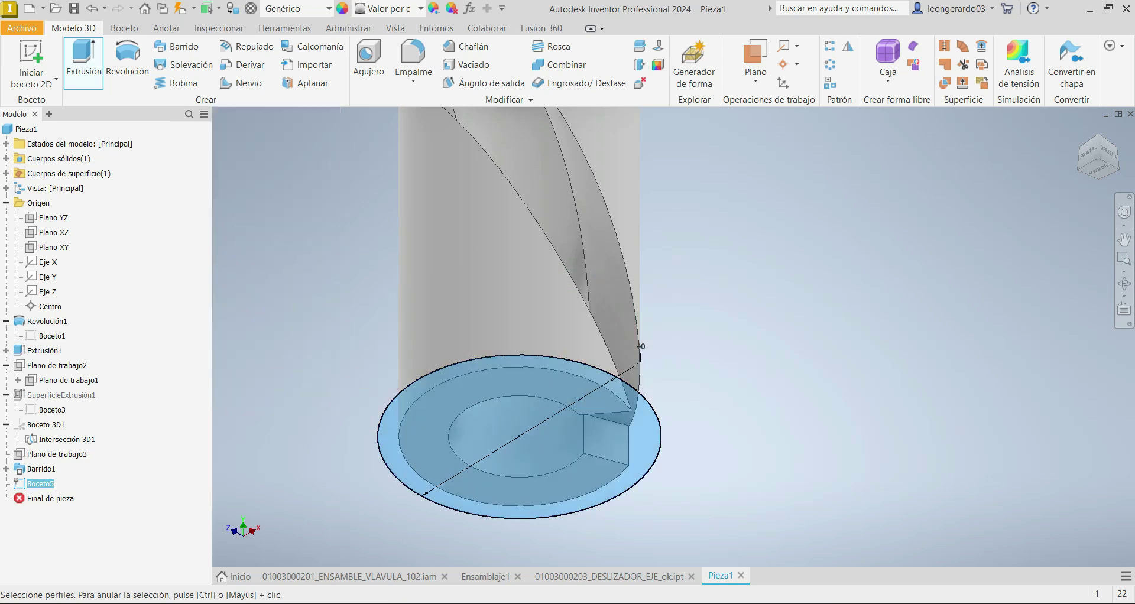
left_click(1098, 140)
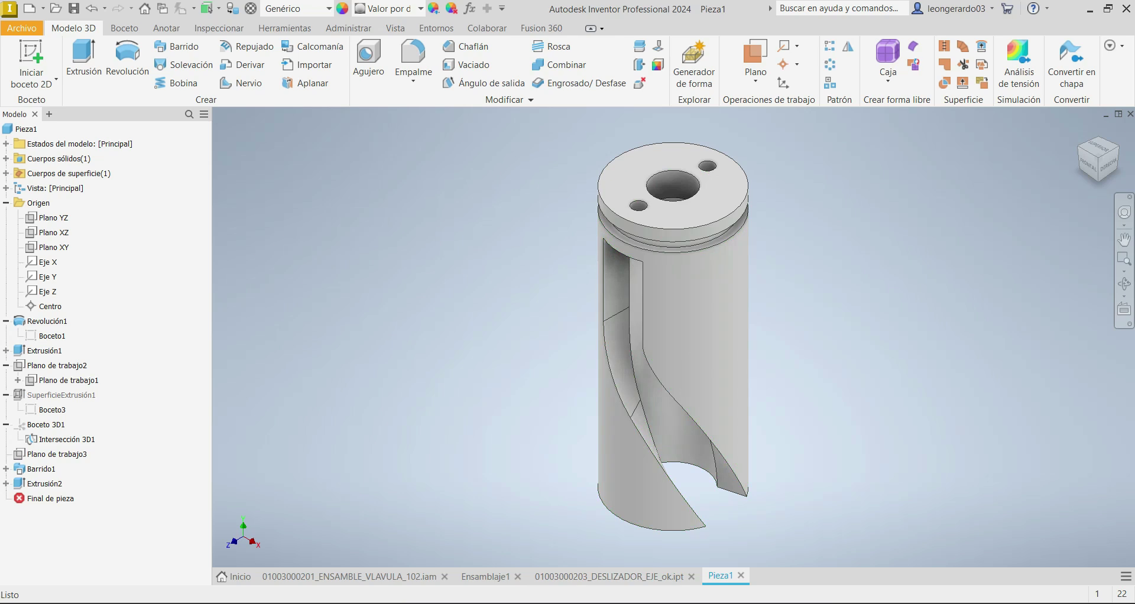
left_click(609, 576)
scroll(597, 367, "down", 3)
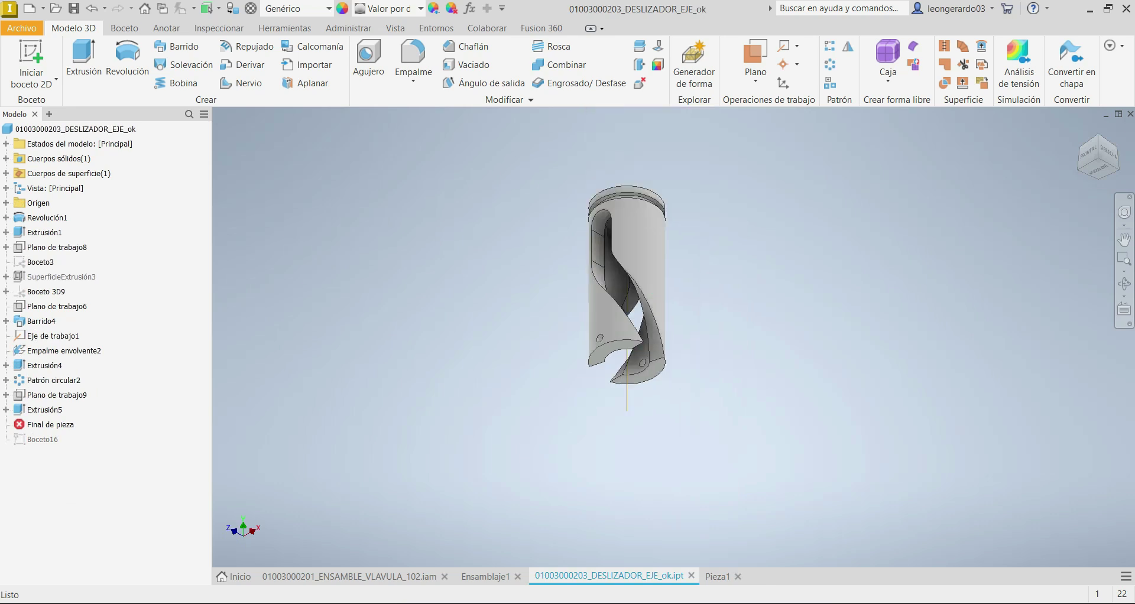
left_click(1098, 137)
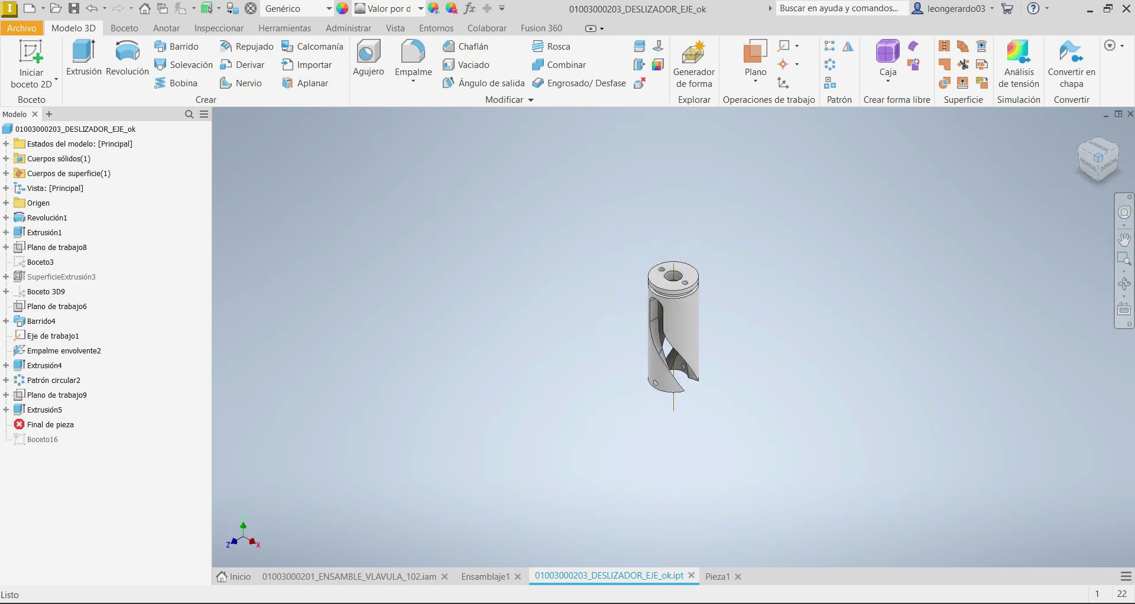
scroll(659, 291, "up", 5)
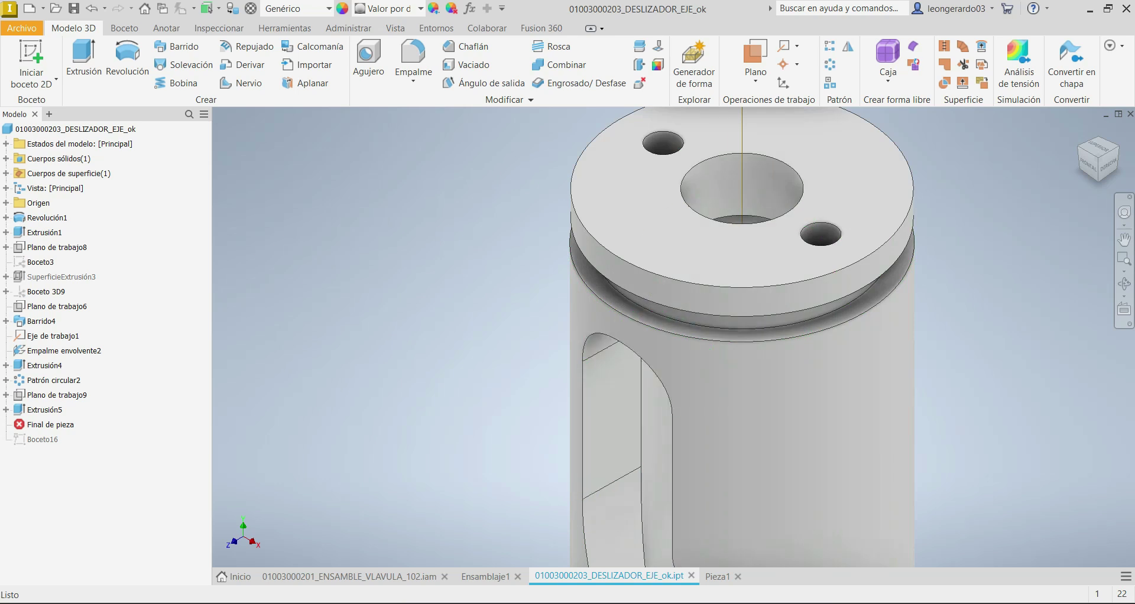
left_click(720, 576)
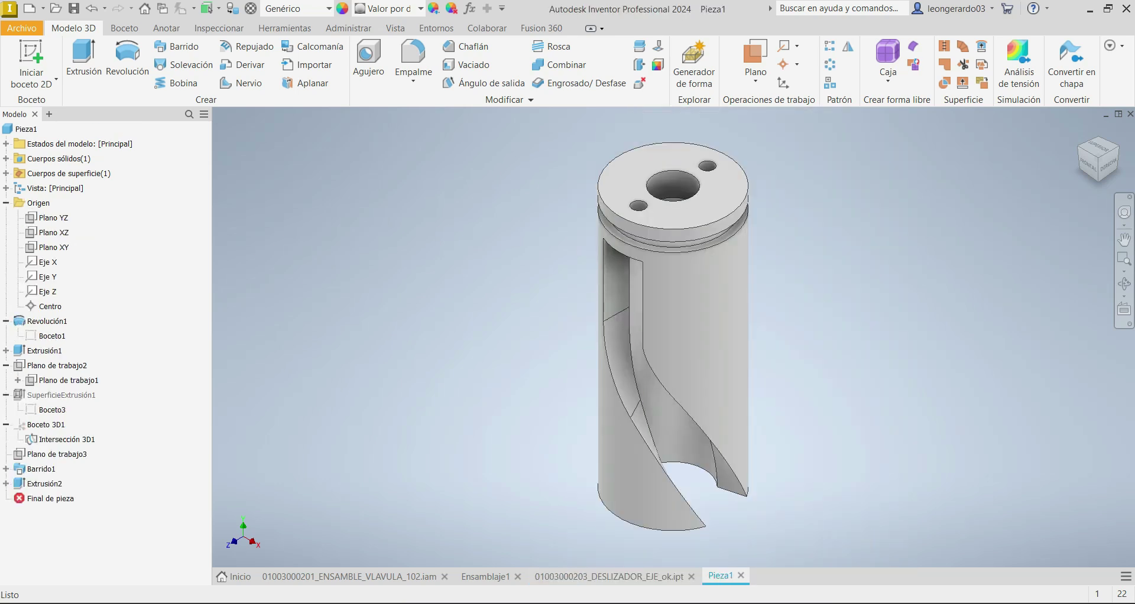
scroll(597, 226, "up", 3)
scroll(410, 345, "down", 5)
scroll(497, 266, "up", 3)
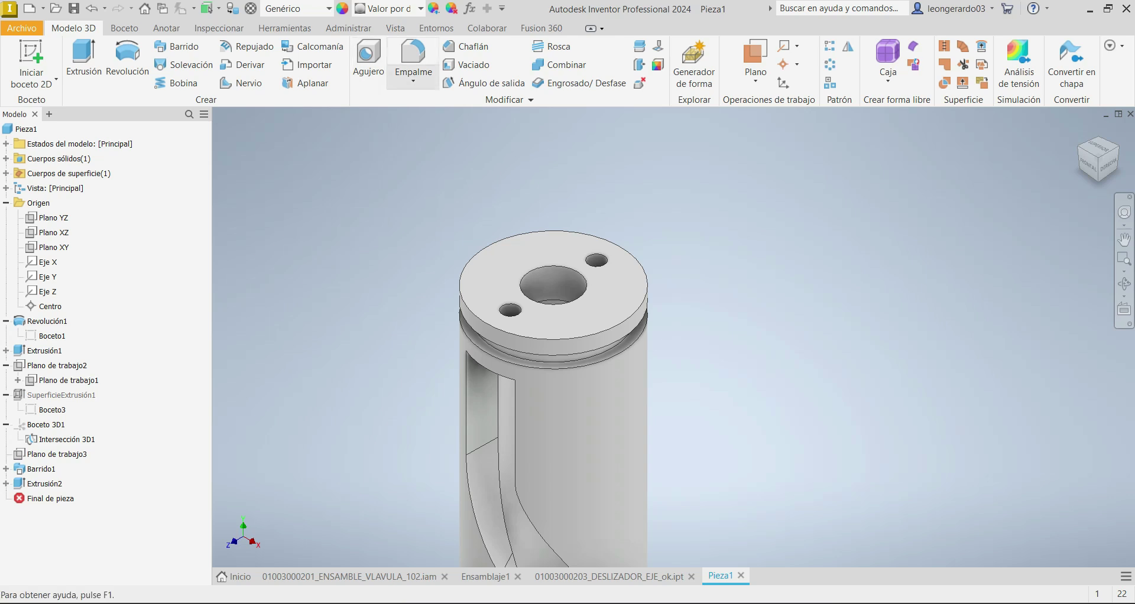
left_click(413, 81)
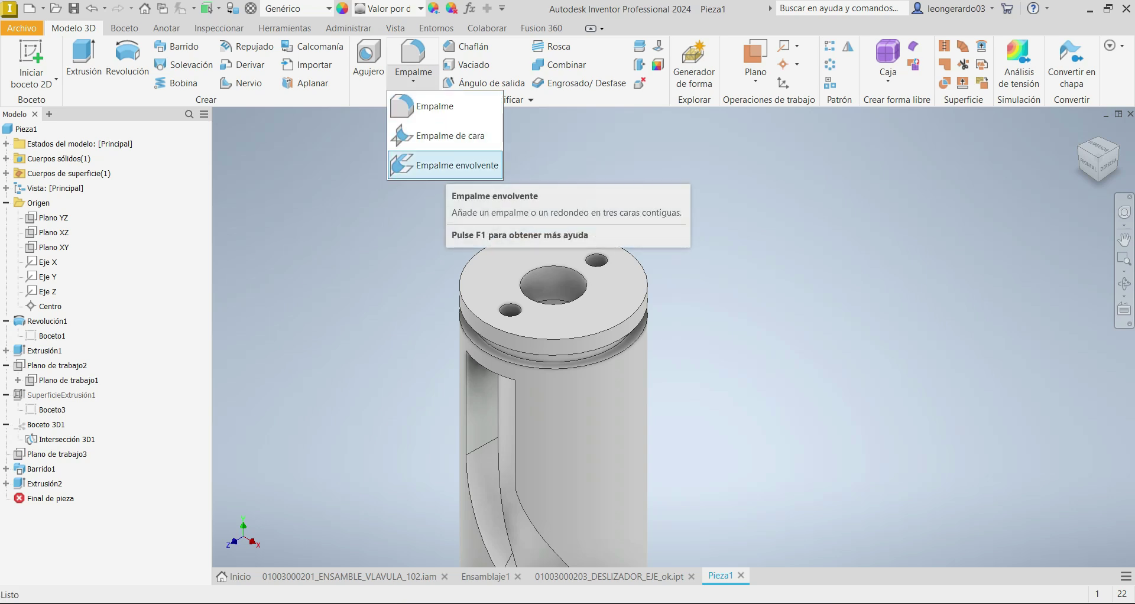
left_click(449, 165)
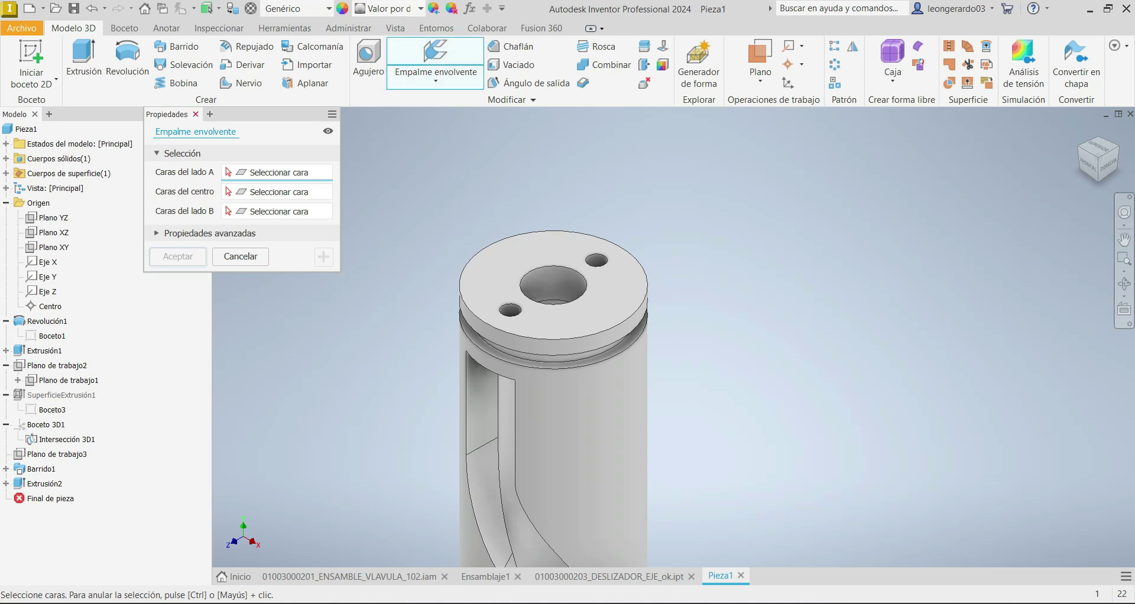
key("Escape")
Round the slot's upper end with a full round fillet (Empalme envolvente) across its two side walls and the end face between them.
left_click(436, 80)
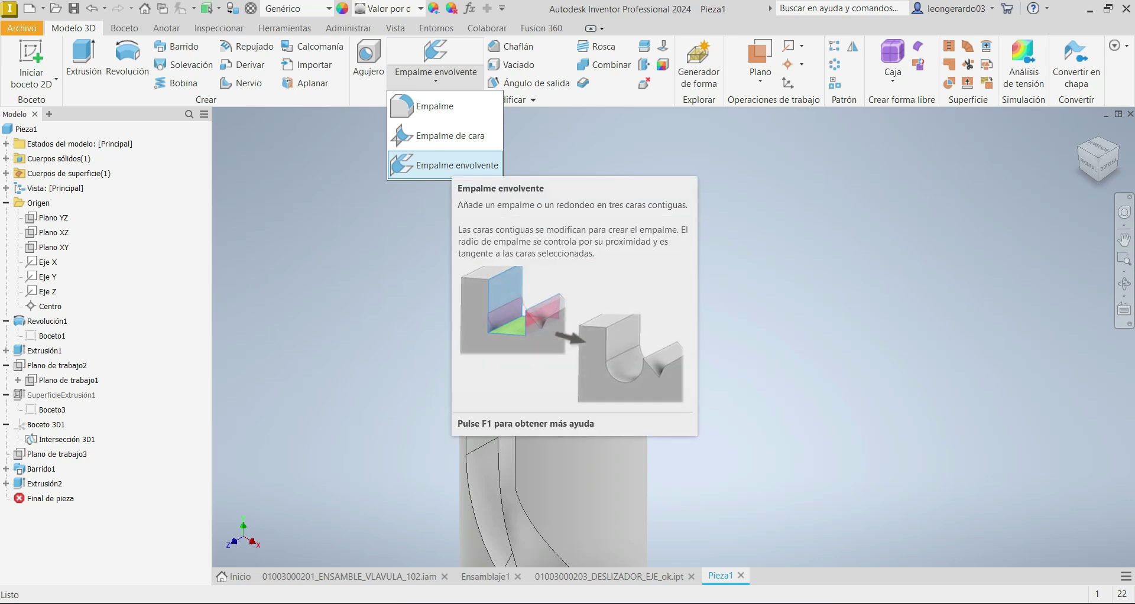
left_click(456, 165)
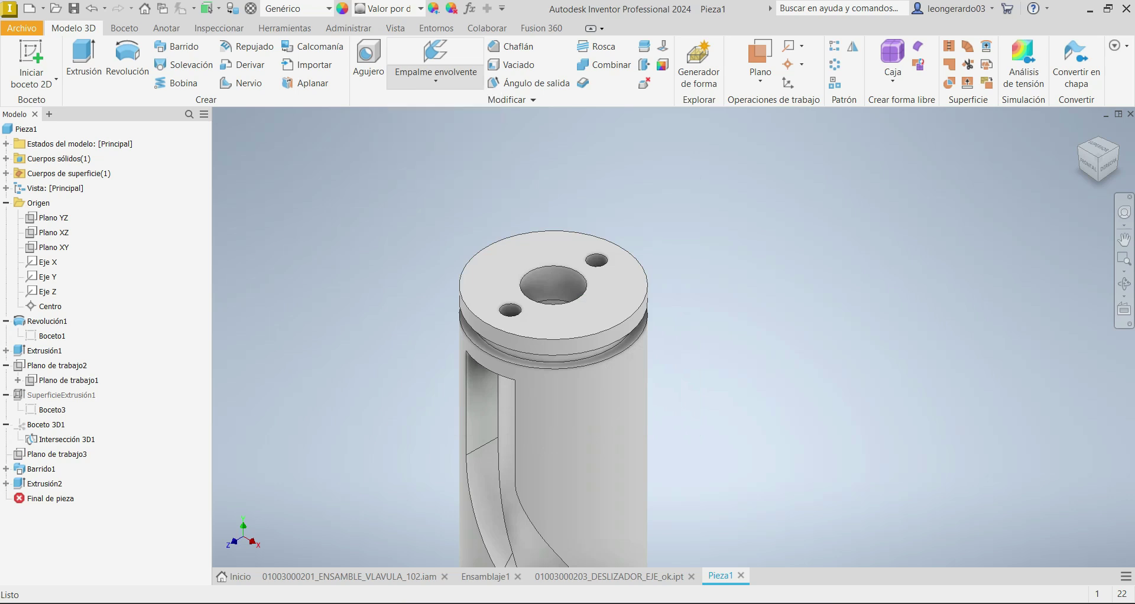
left_click(481, 402)
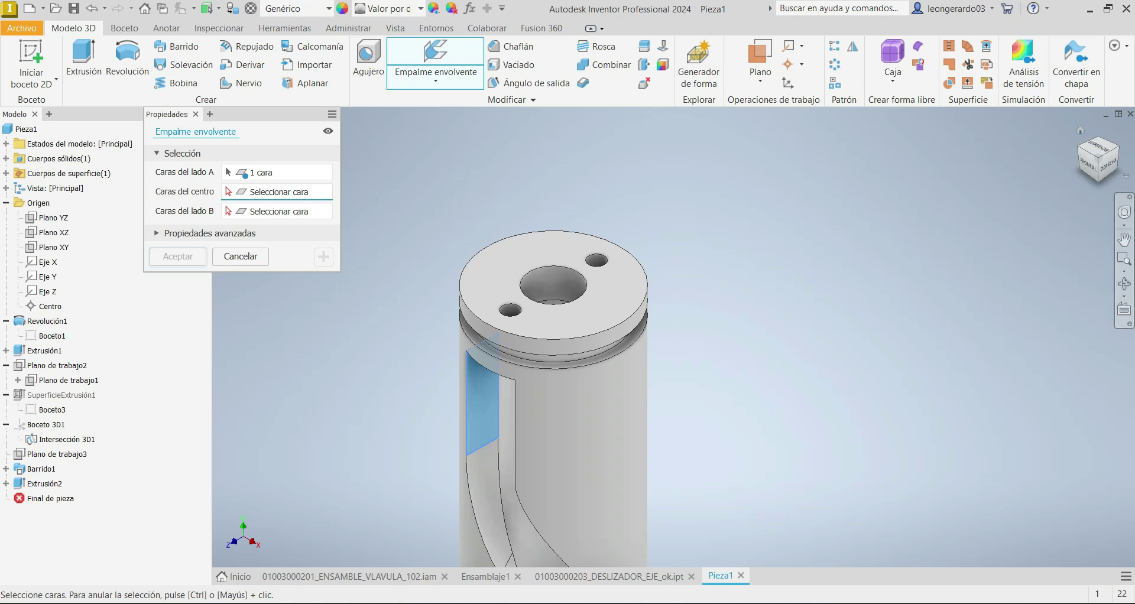
mouse_move(554, 474)
middle_mouse_down("shift")
mouse_move(553, 532)
mouse_move(554, 461)
middle_mouse_up("shift")
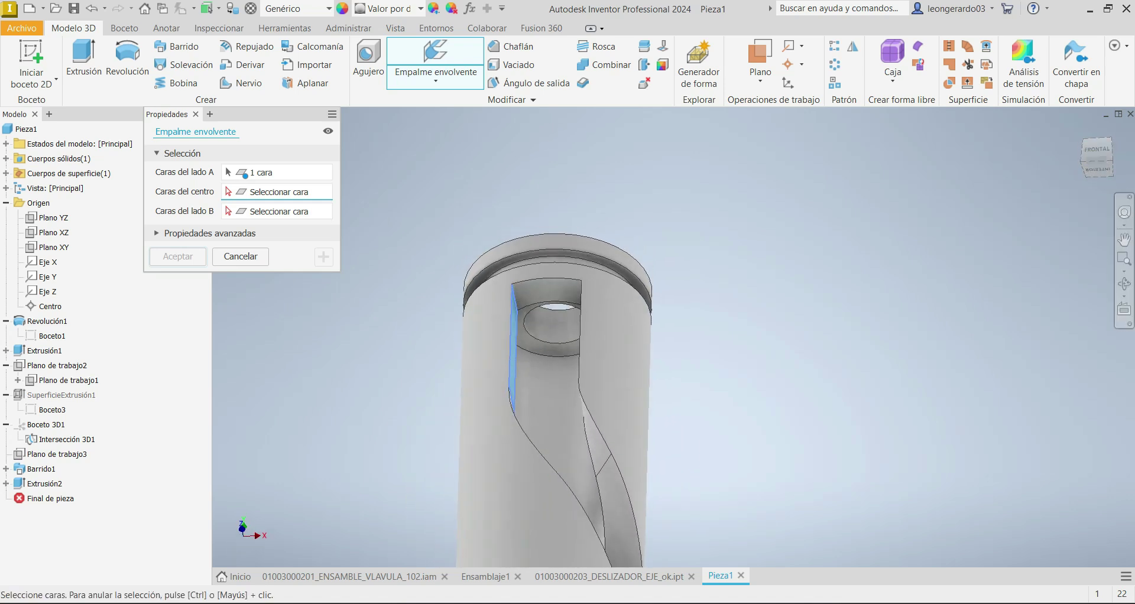
left_click(546, 291)
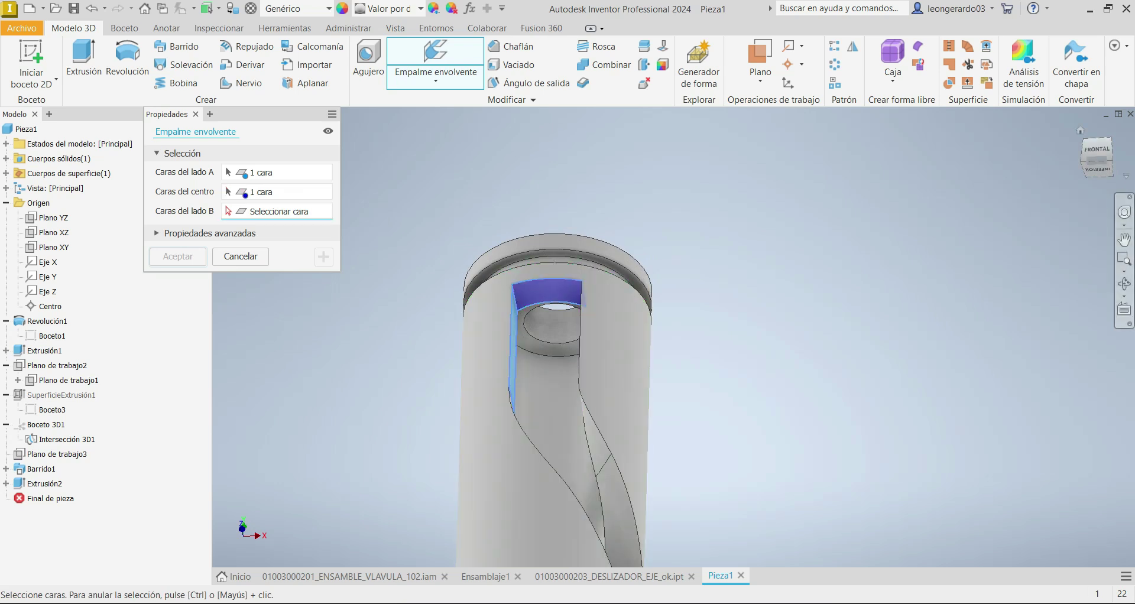
middle_click_drag(553, 475, 520, 467, "shift")
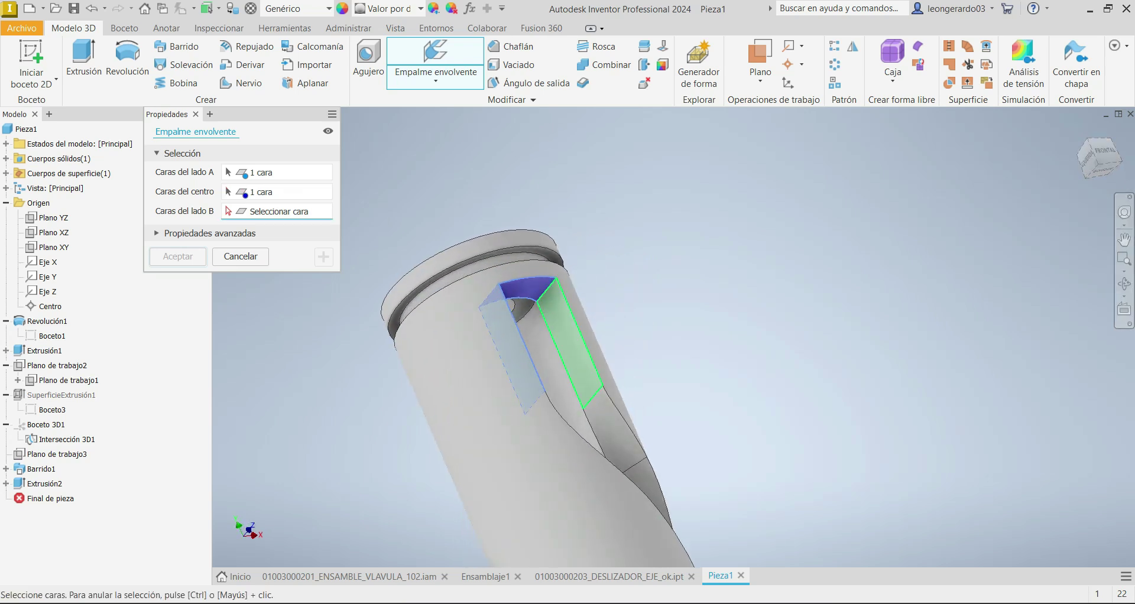
left_click(571, 343)
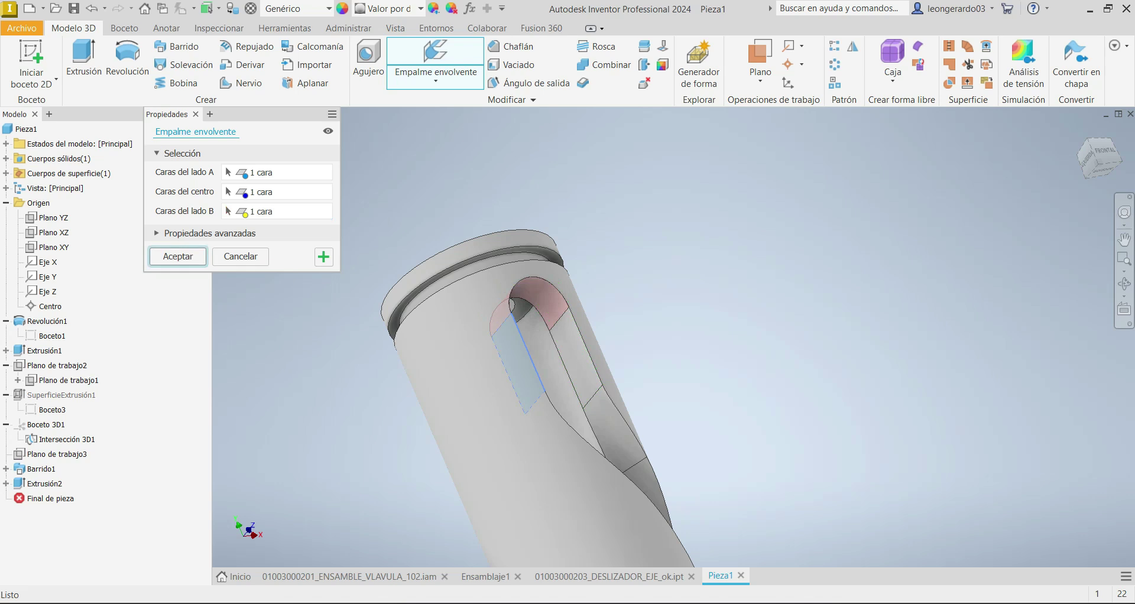
left_click(178, 256)
left_click(1080, 129)
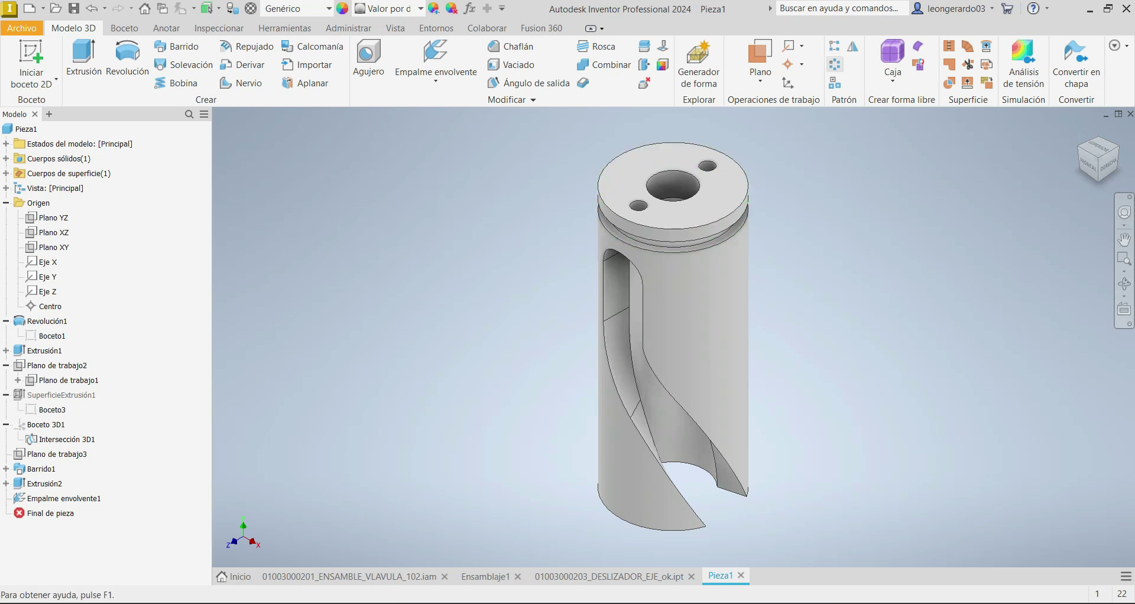
Circular-pattern the swept slot cut Barrido1 and its fillet Empalme envolvente1 about Eje Y, with 2 occurrences over 360 degrees.
left_click(834, 64)
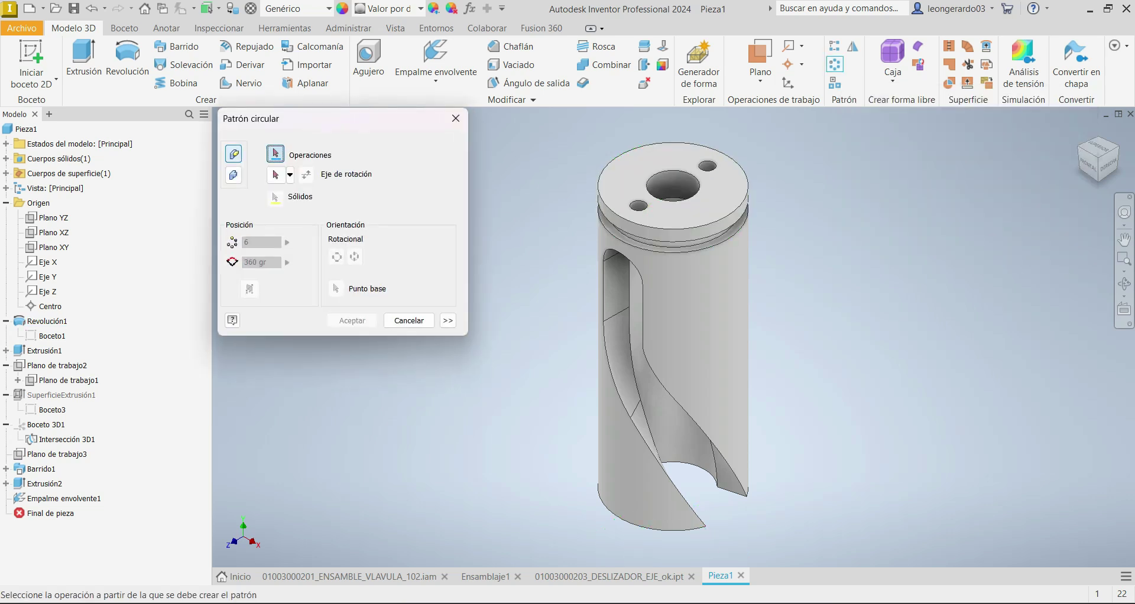
left_click(41, 469)
left_click(41, 469)
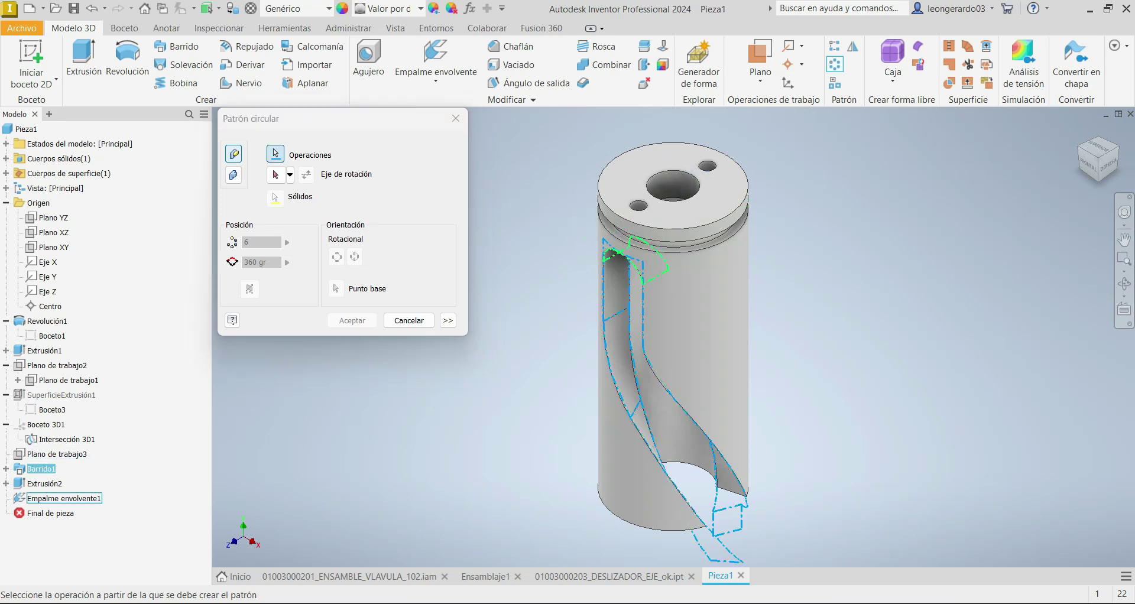
left_click(63, 498)
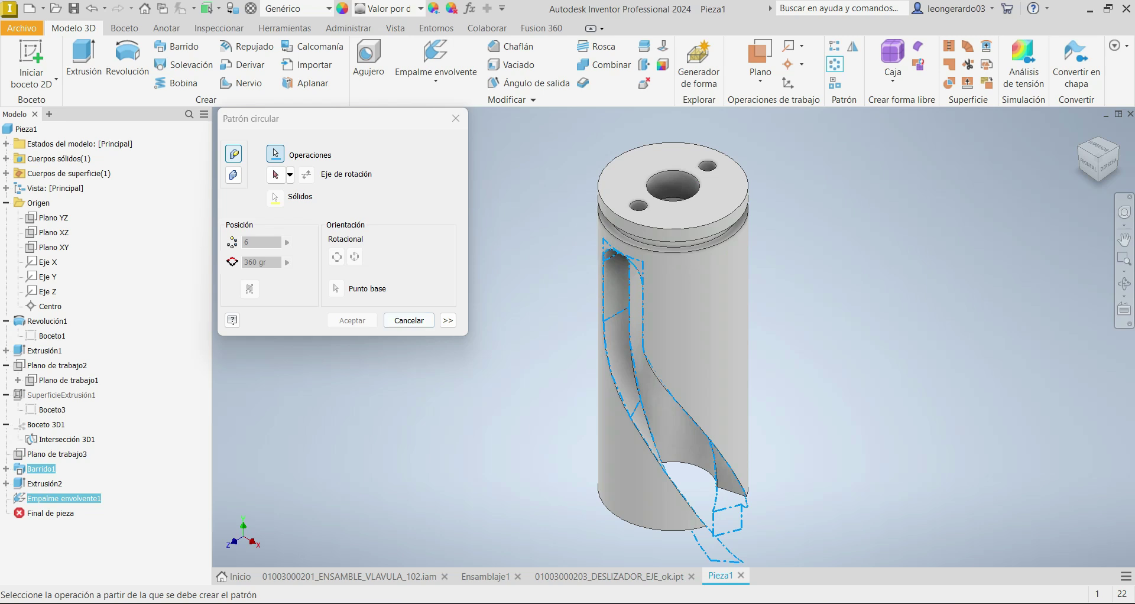
left_click(275, 175)
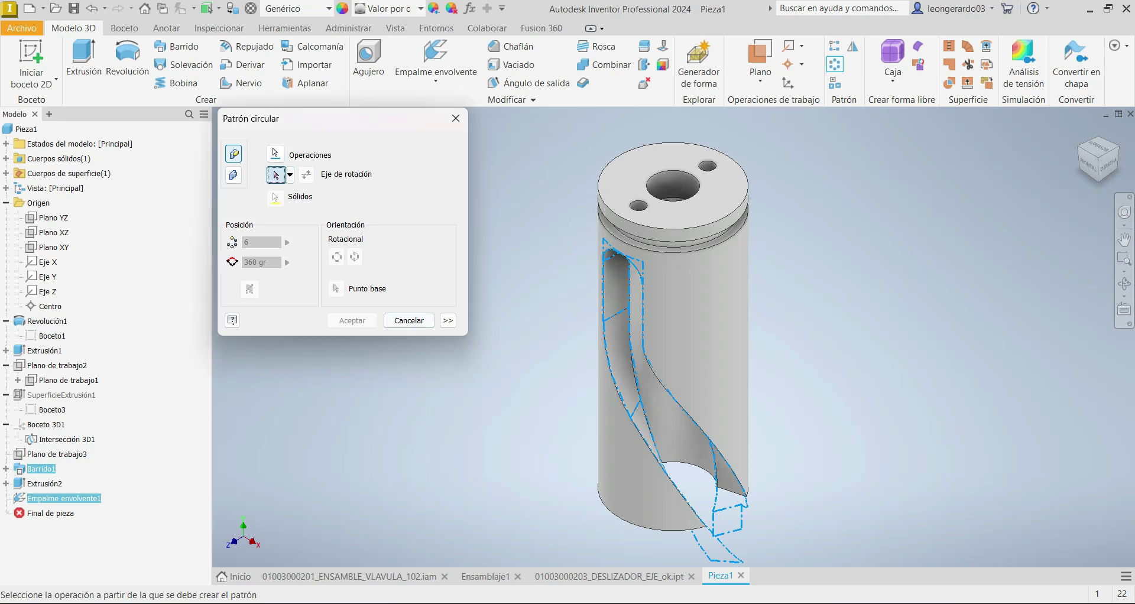
left_click(47, 277)
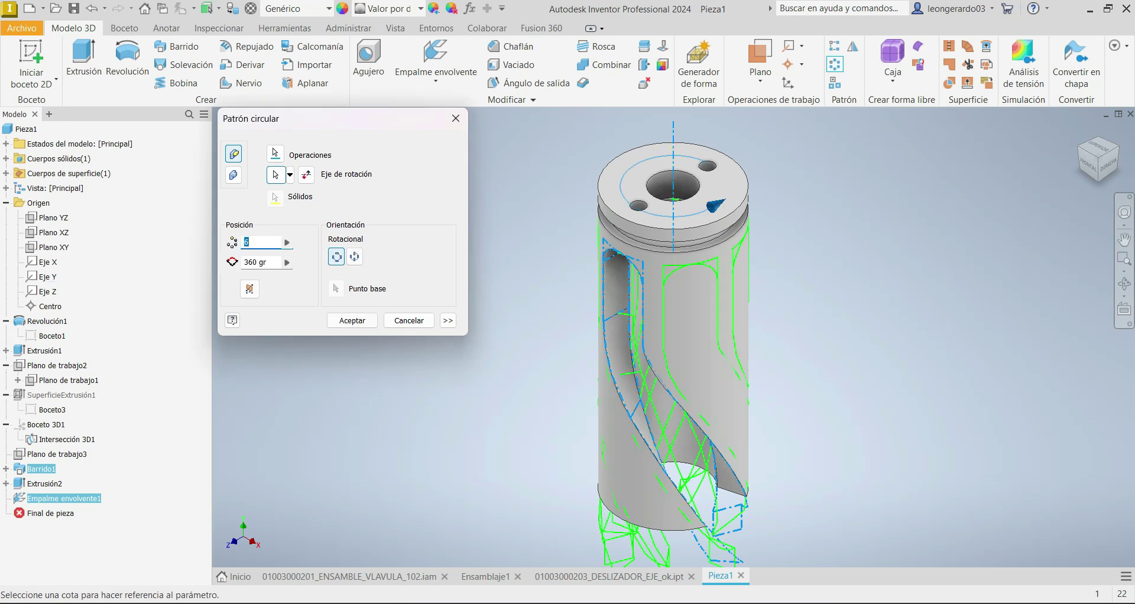
type("2")
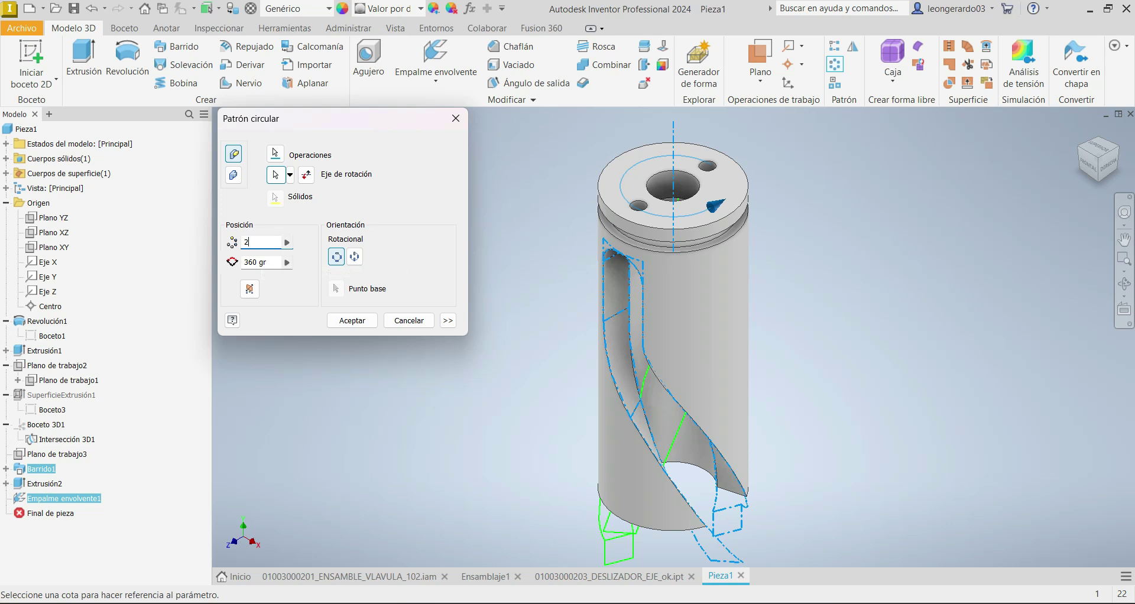
left_click(353, 320)
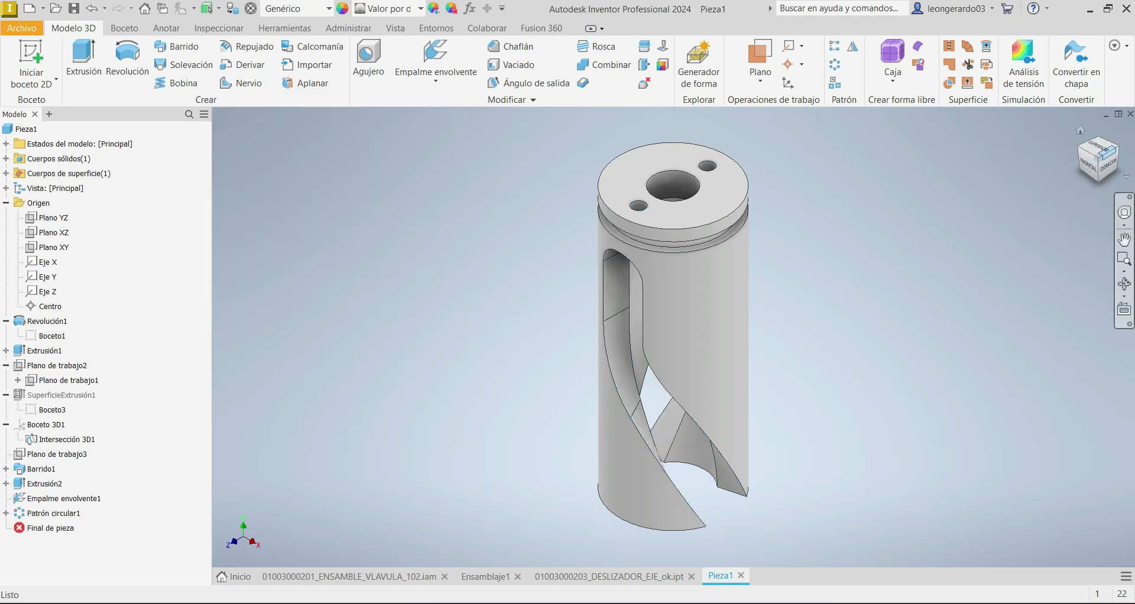
mouse_move(1115, 148)
left_mouse_down()
mouse_move(1063, 183)
mouse_move(1072, 201)
mouse_move(1091, 161)
left_mouse_up()
key("F6")
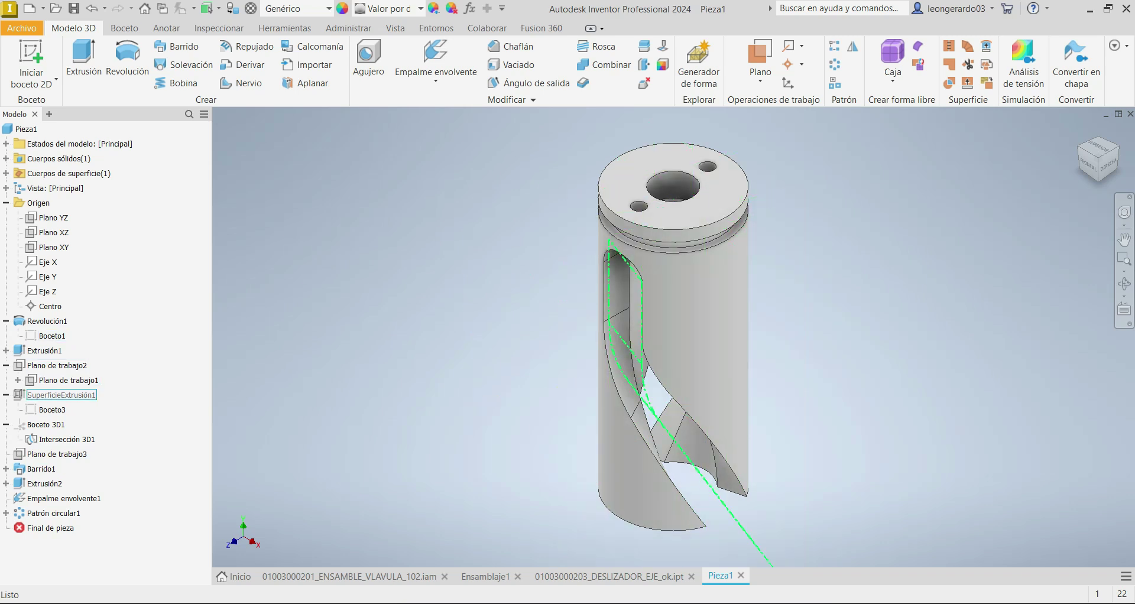
Edit the slot path sketch Boceto3, set the path's horizontal distance from the vertical axis to 14 mm, and finish the sketch.
left_click(52, 410)
key("End")
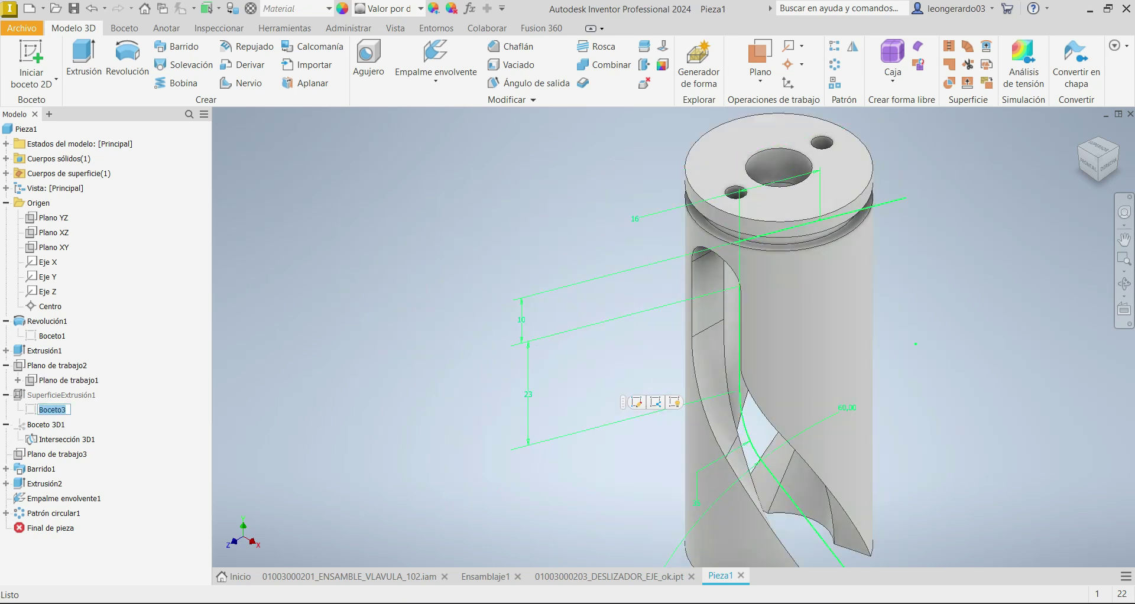
left_click(52, 410)
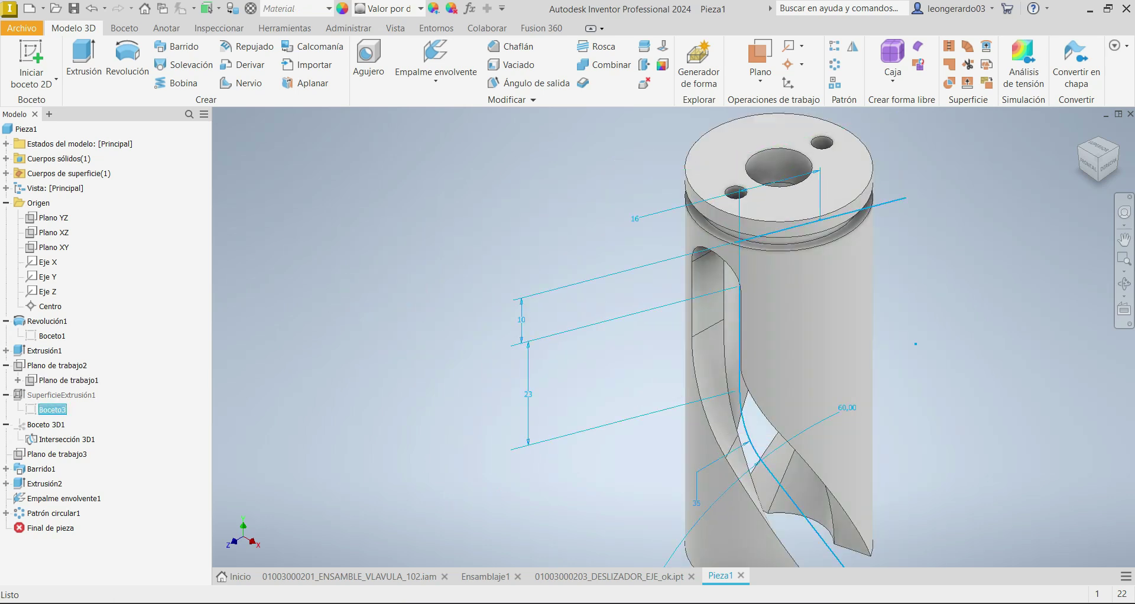
key("End")
scroll(555, 361, "down", 5)
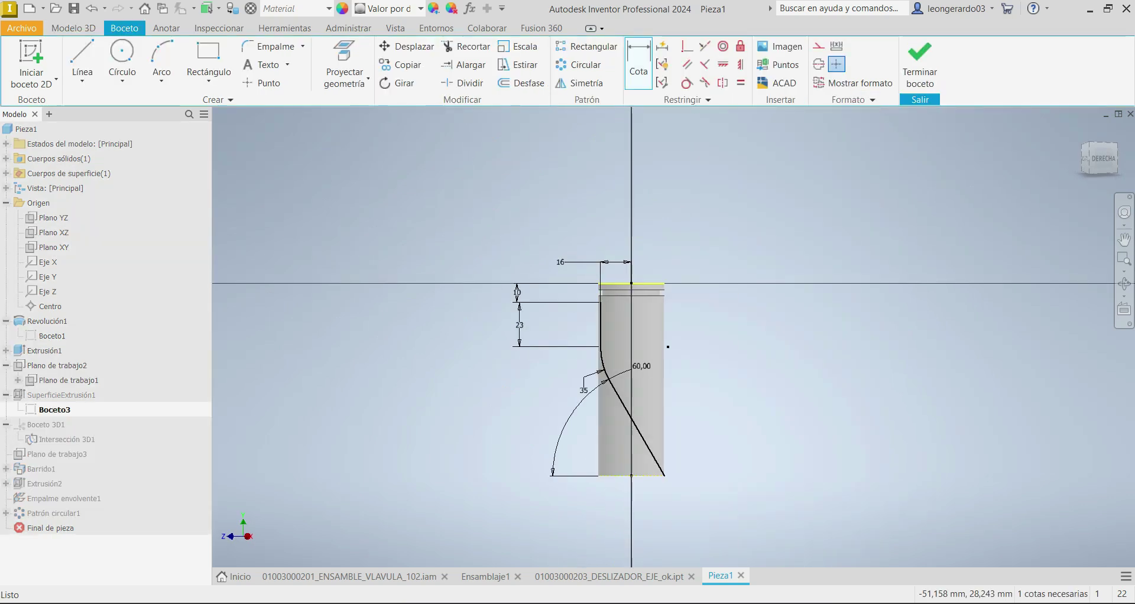
scroll(602, 257, "up", 8)
scroll(526, 308, "down", 4)
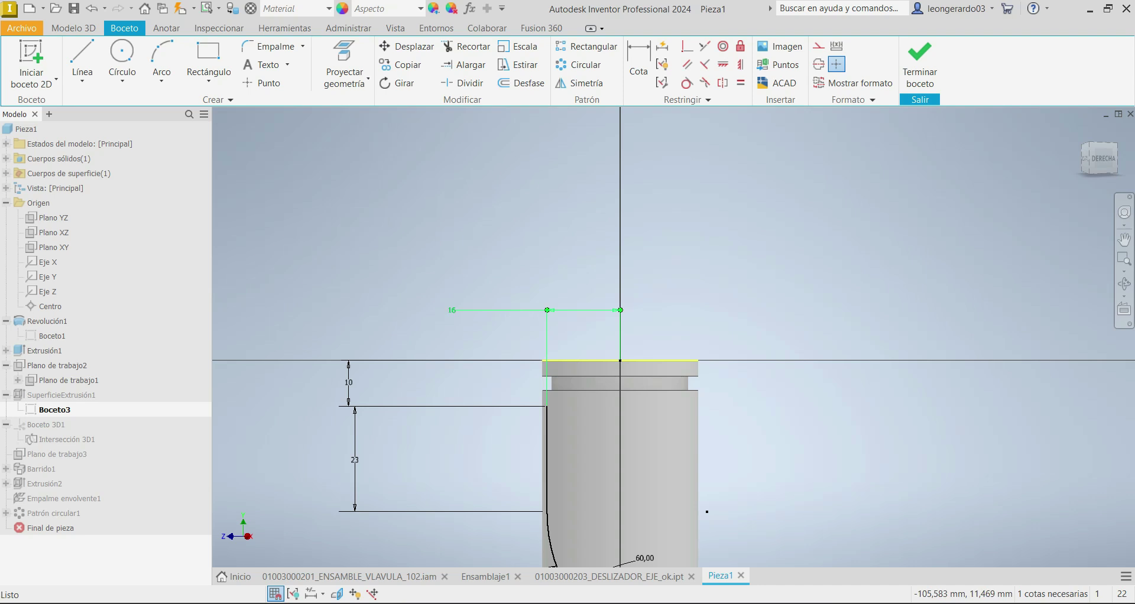
scroll(483, 313, "up", 3)
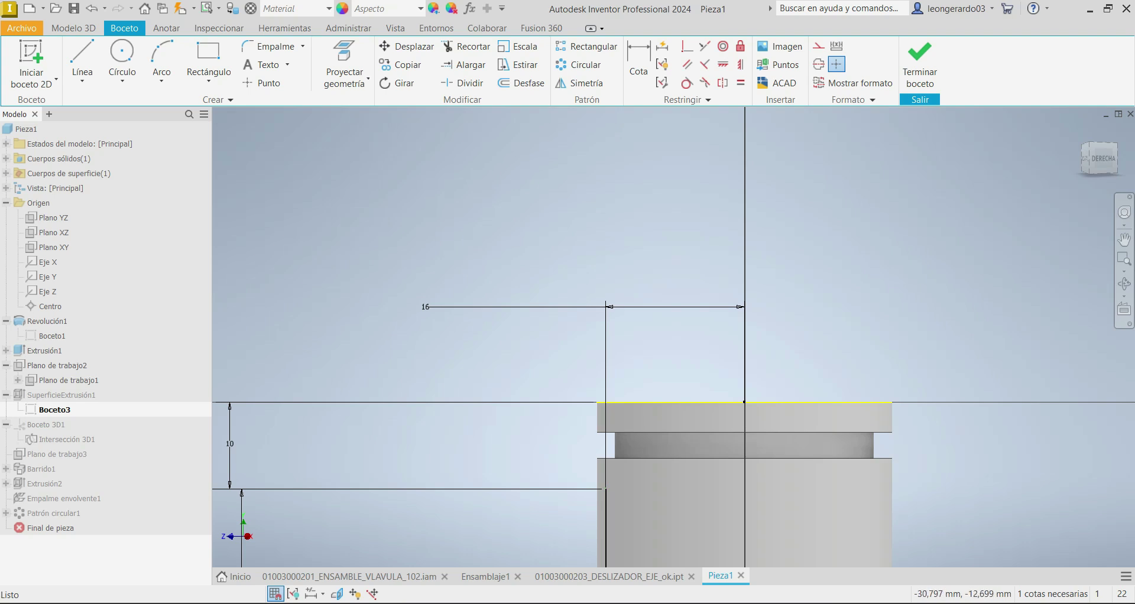
scroll(609, 503, "up", 5)
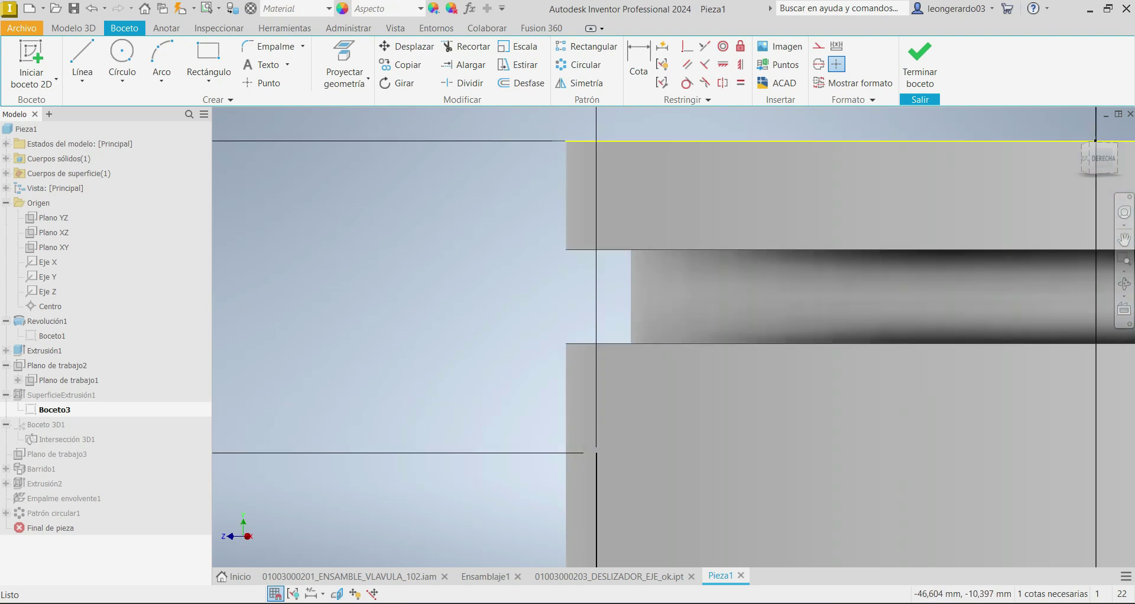
scroll(479, 454, "down", 4)
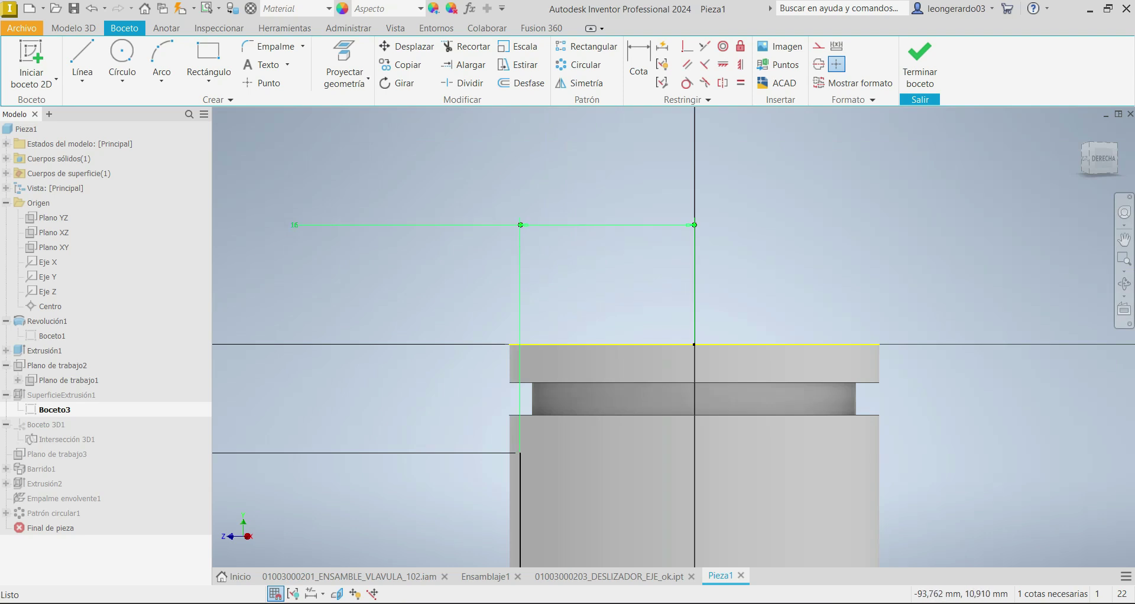
double_click(294, 225)
type("14")
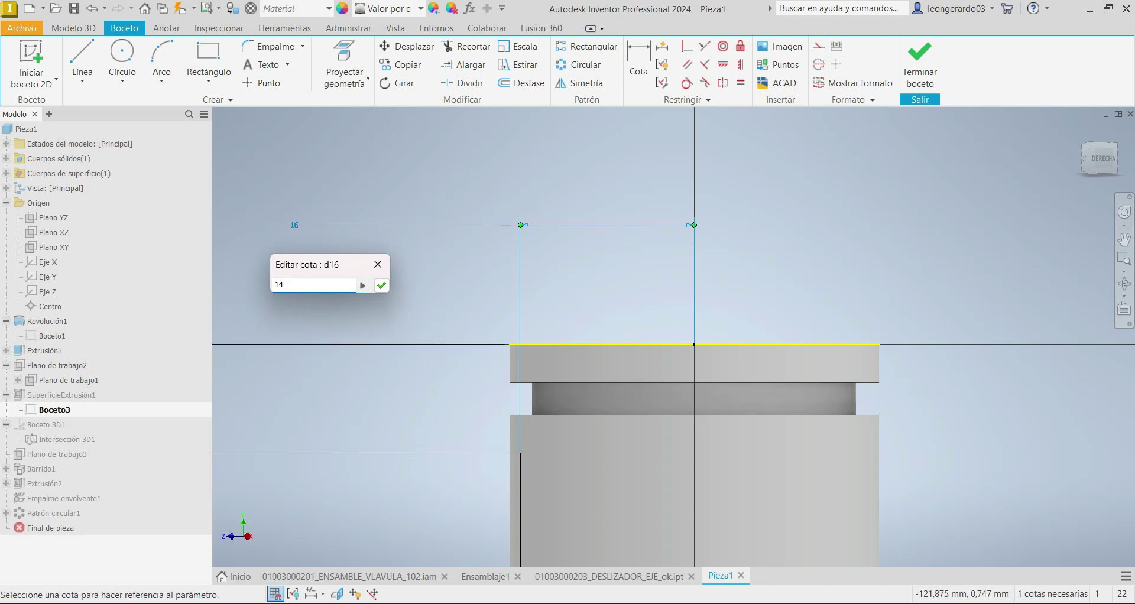
key("Return")
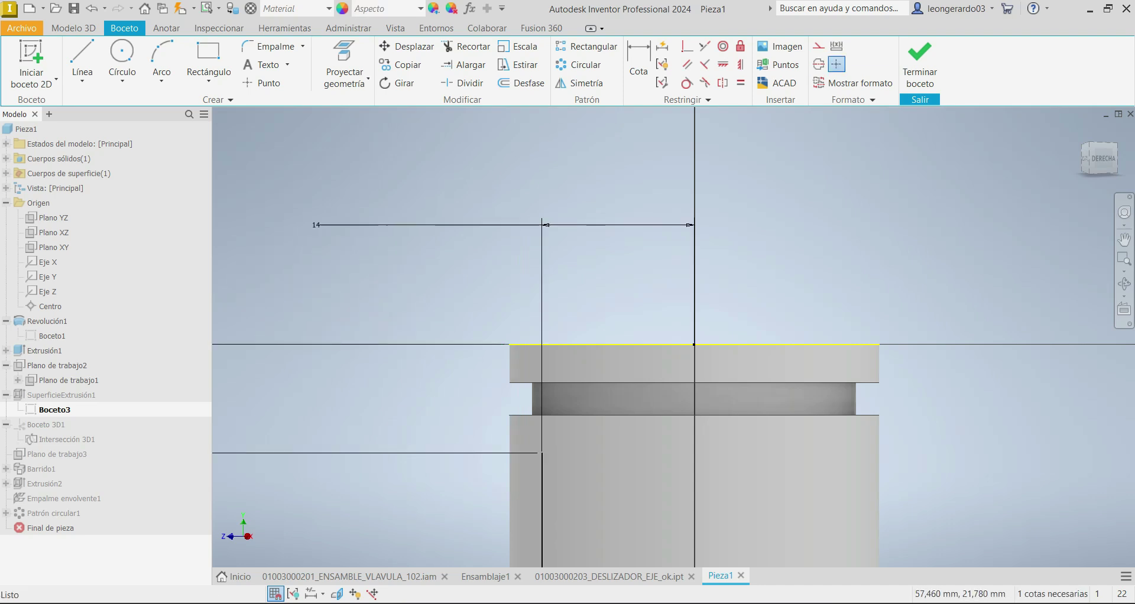
left_click(919, 65)
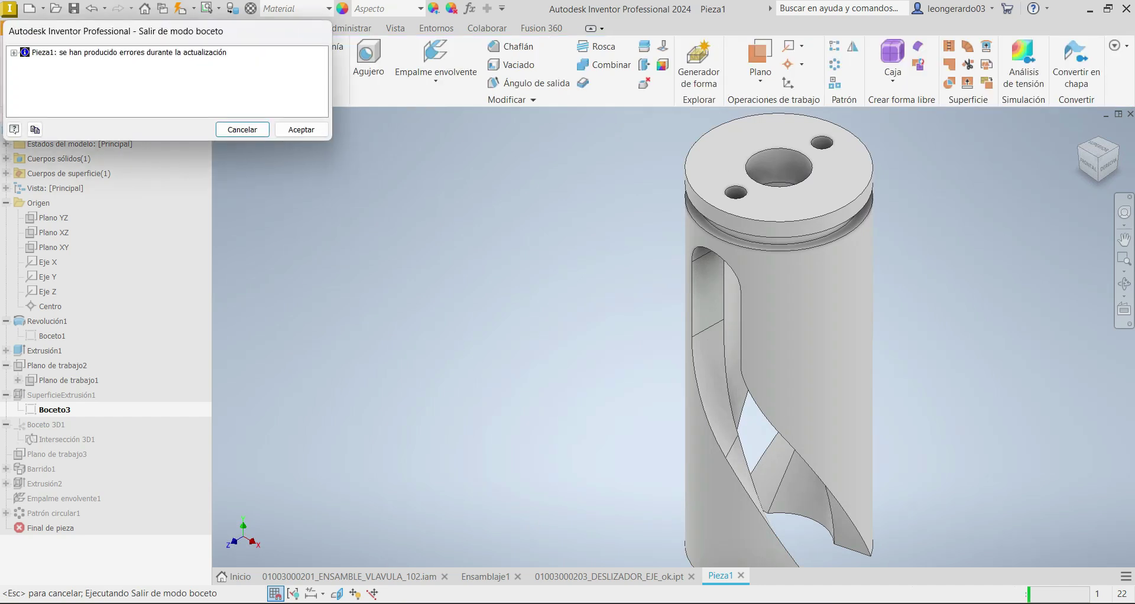
left_click(301, 129)
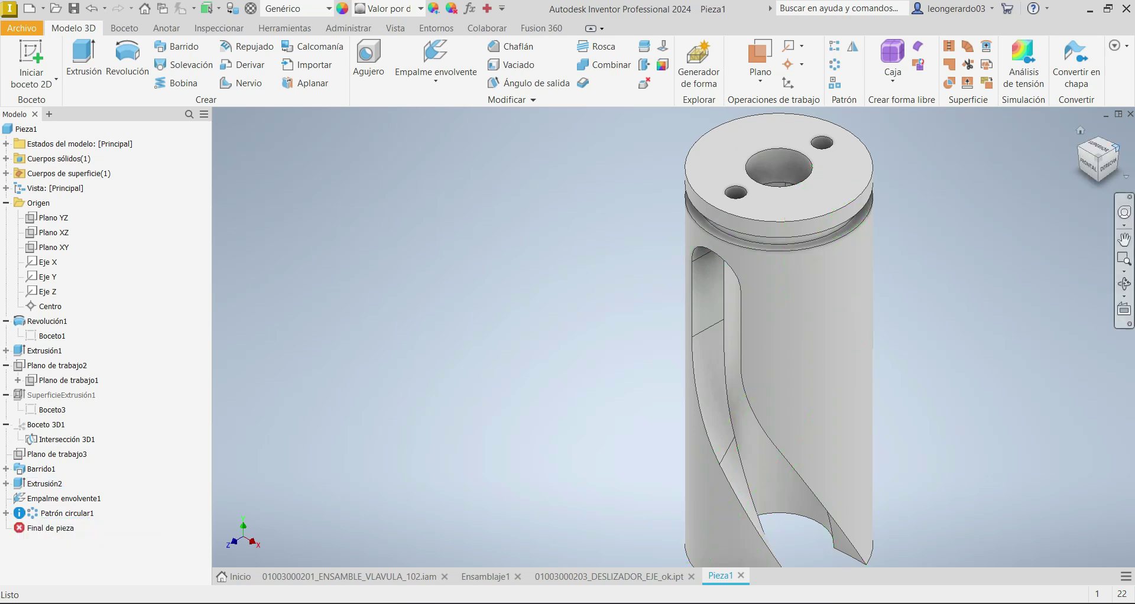
Inspect the opposite side of the cylinder, restore the horizontal distance in Boceto3 to 16 mm, and finish the sketch.
left_click(1080, 130)
scroll(679, 331, "up", 3)
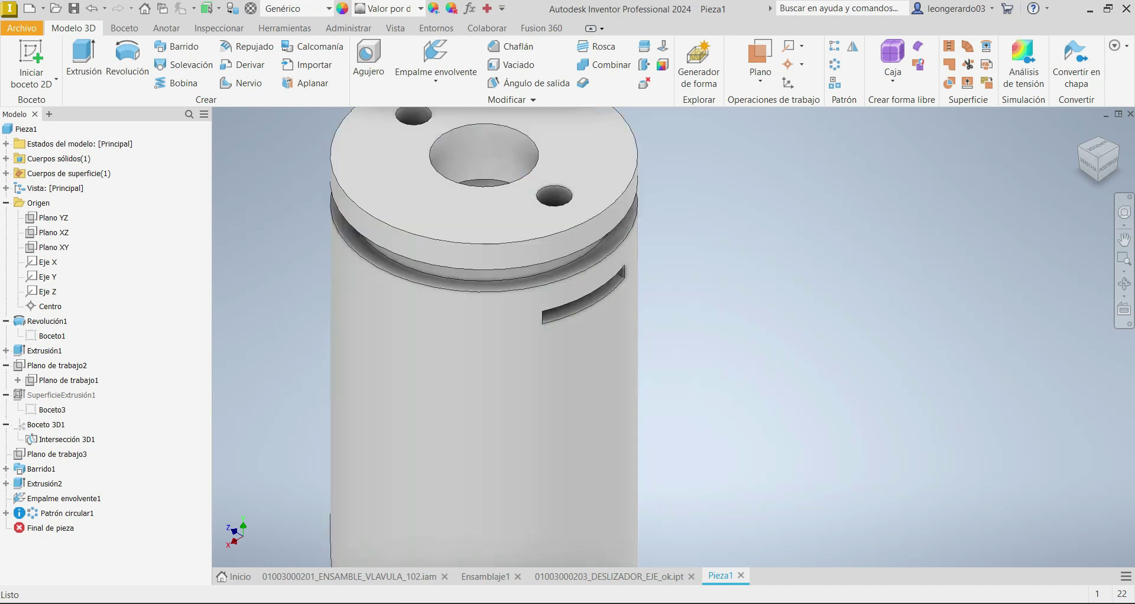
left_click_drag(1097, 158, 1098, 139)
key("F6")
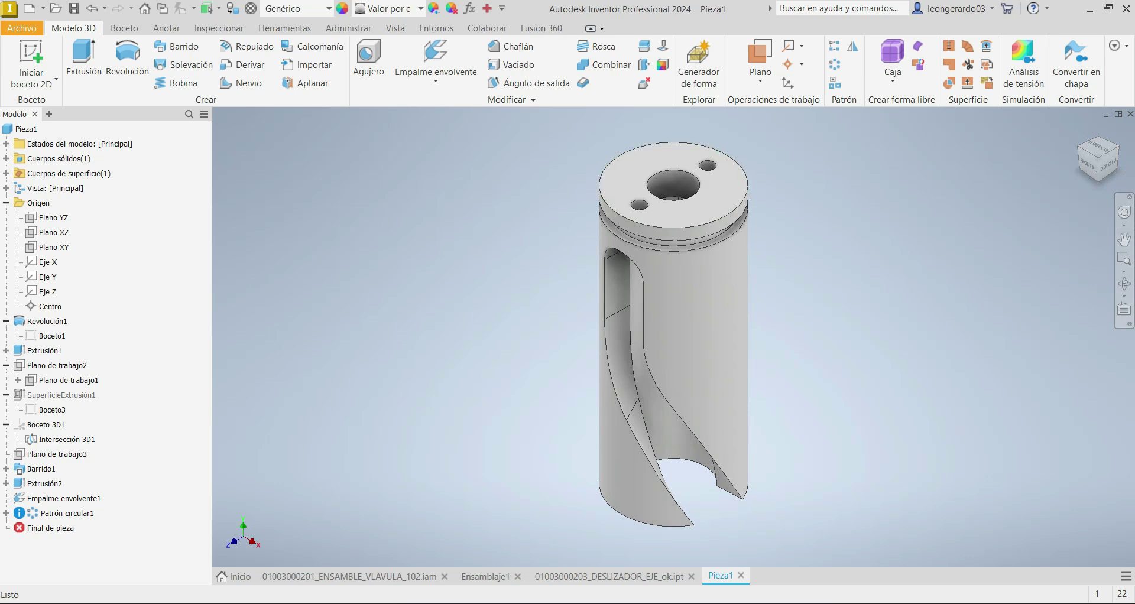
double_click(52, 409)
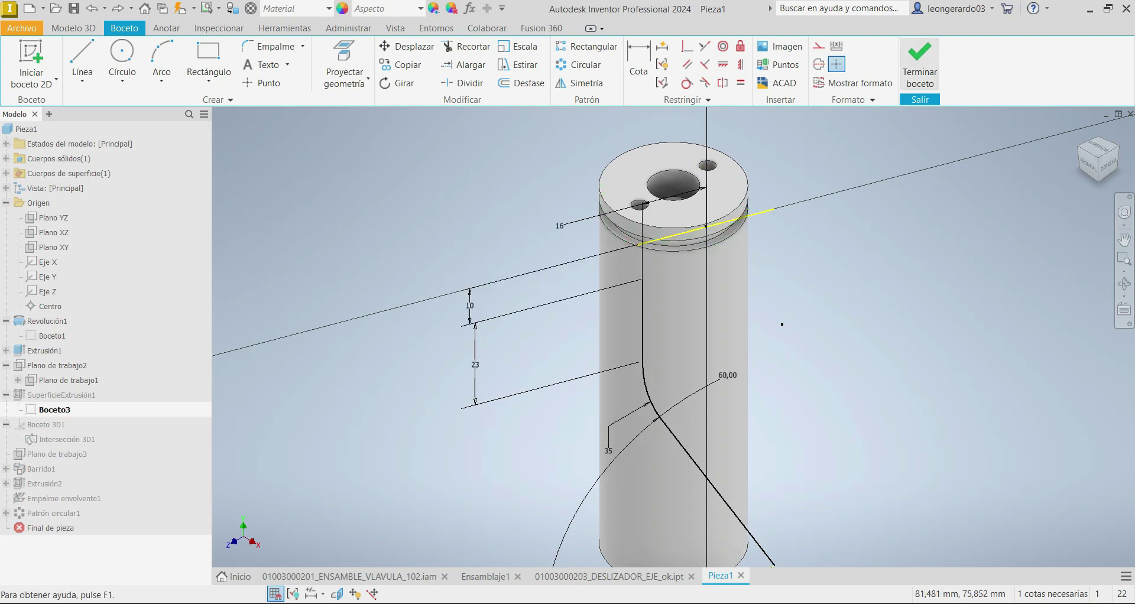
left_click(919, 63)
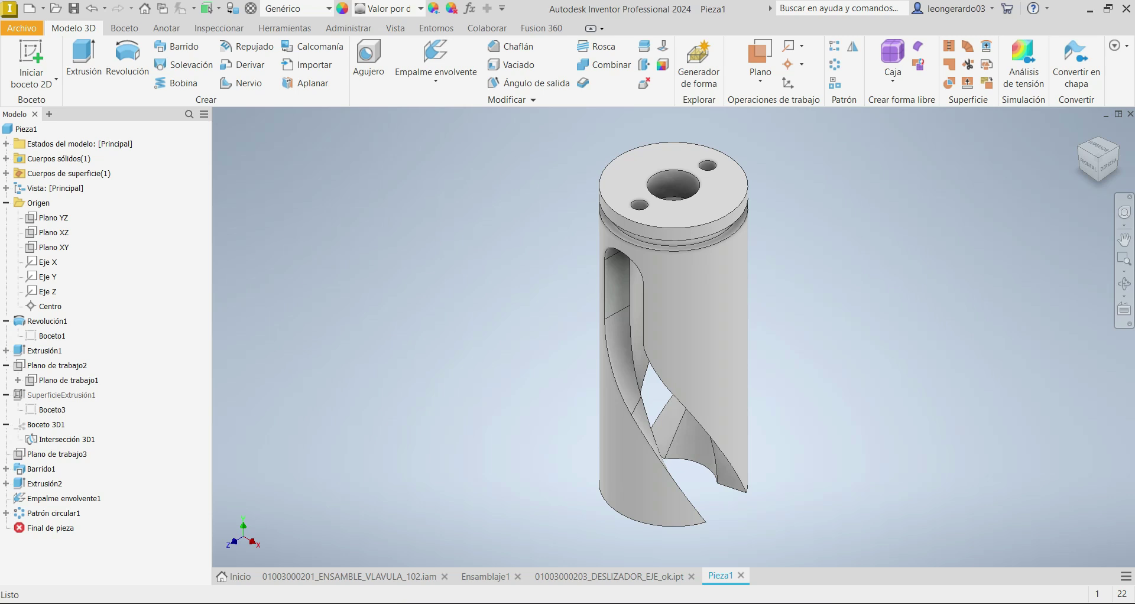
Check the lower holes in the reference part, then create a work plane in Pieza1 offset 17 mm from Plano XY.
left_click(609, 576)
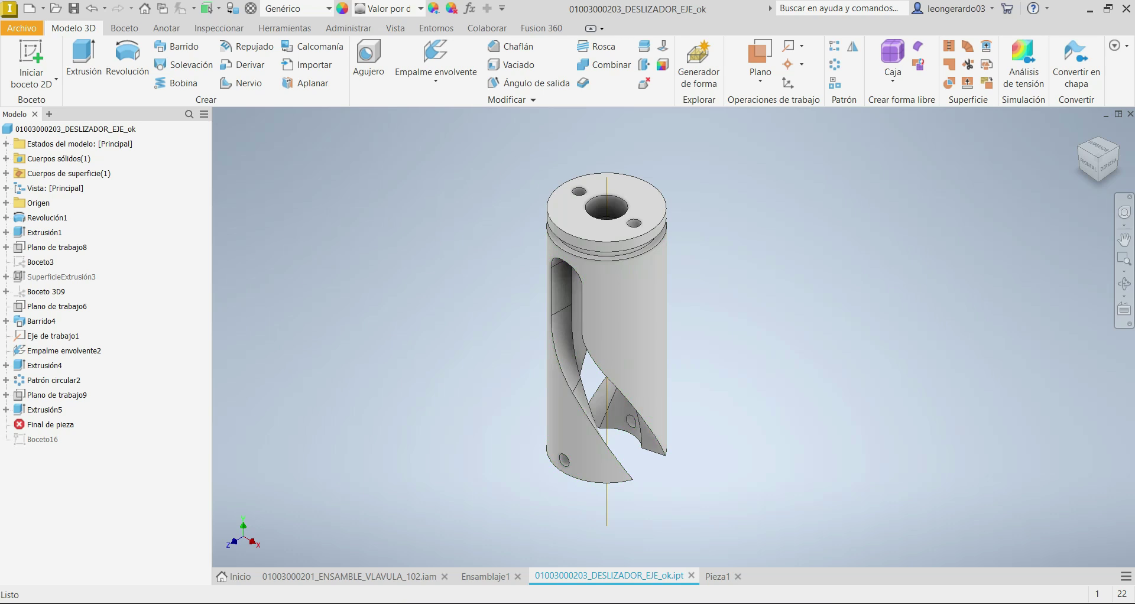
left_click(717, 576)
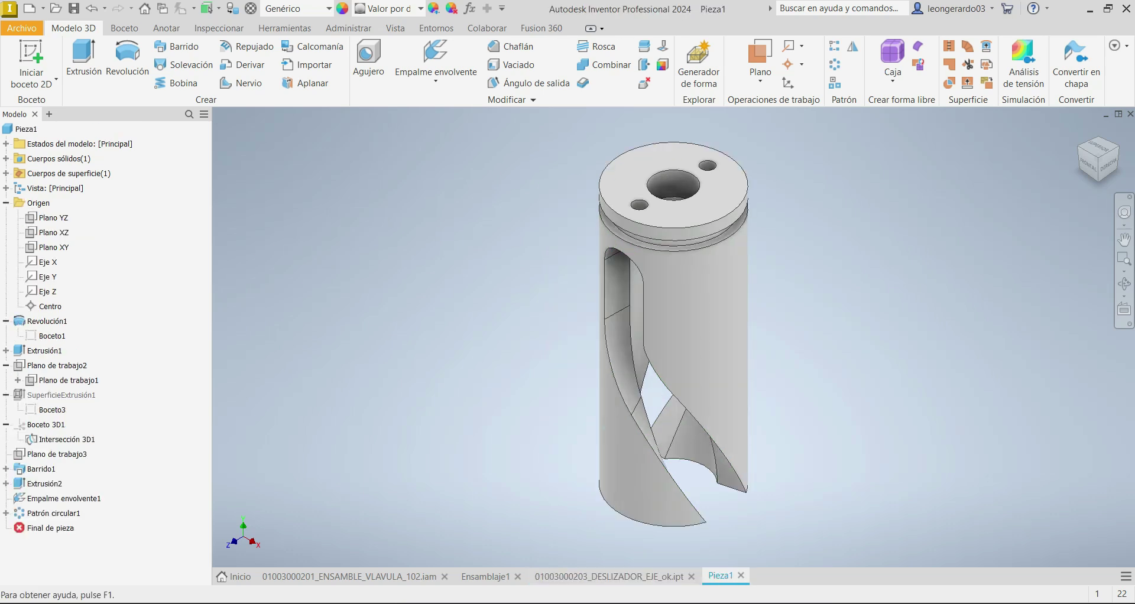
left_click(760, 76)
left_click(798, 137)
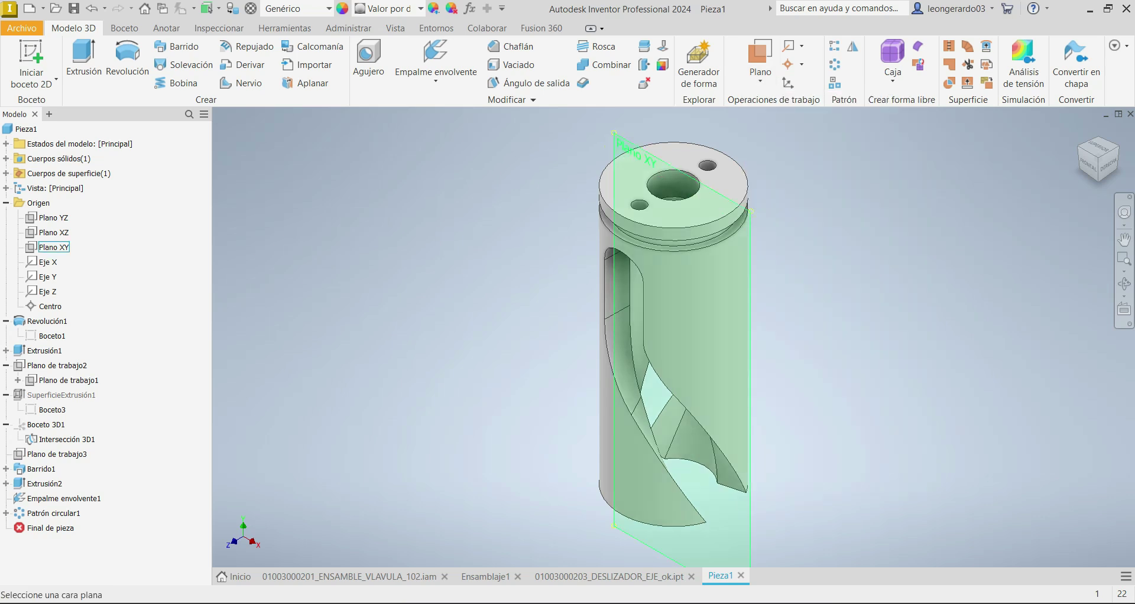
left_click(53, 247)
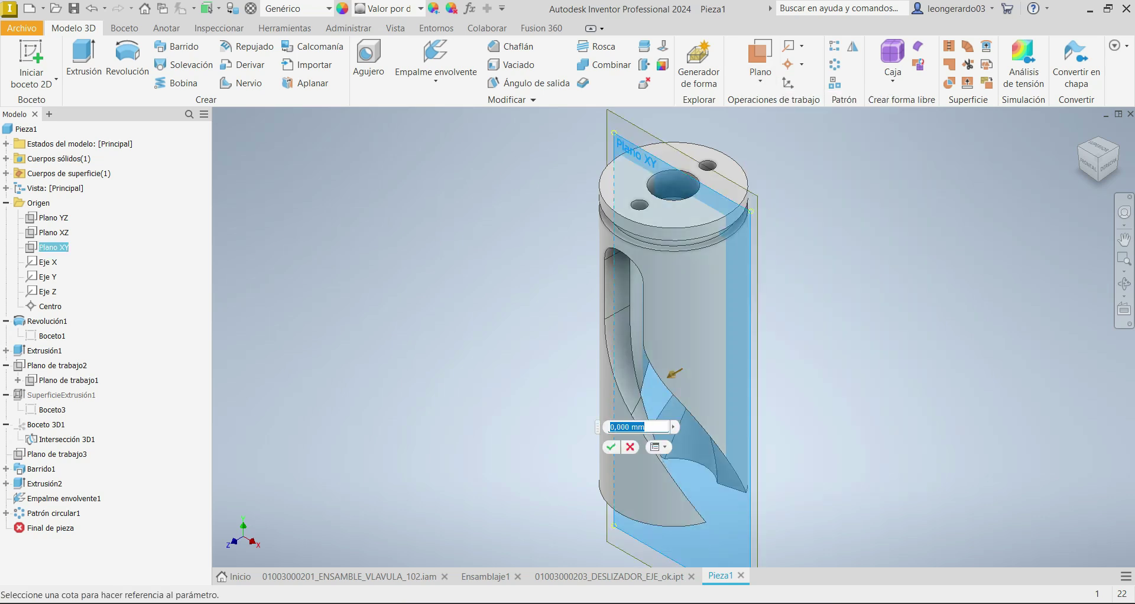
type("17")
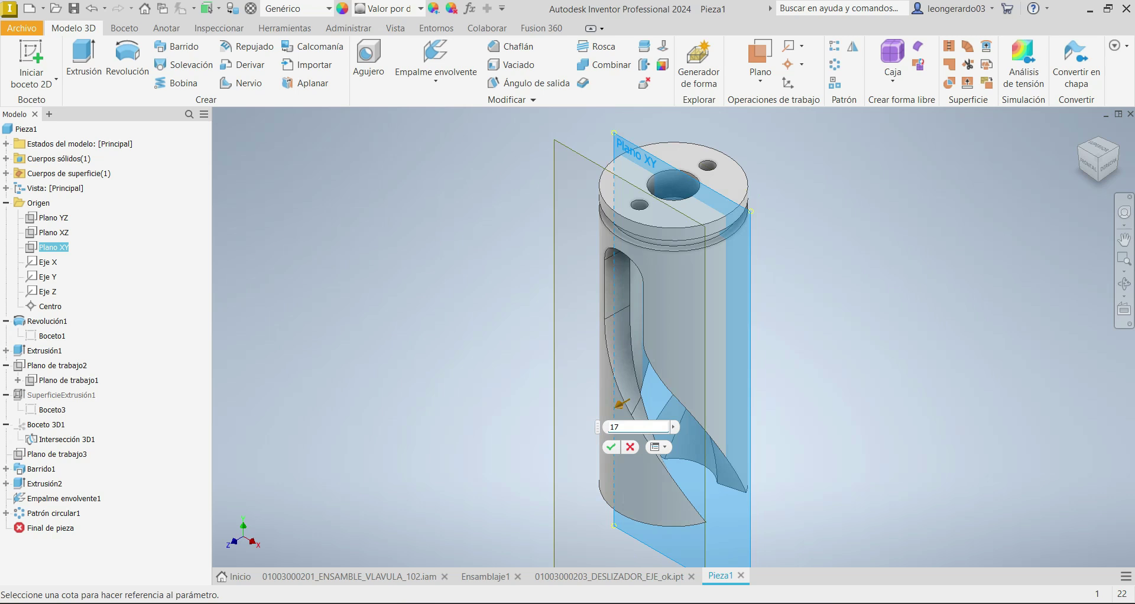
left_click(611, 447)
Start a sketch on the offset work plane and draw a small circle on the vertical axis, about 79 mm below the origin.
left_click(31, 53)
left_click(582, 261)
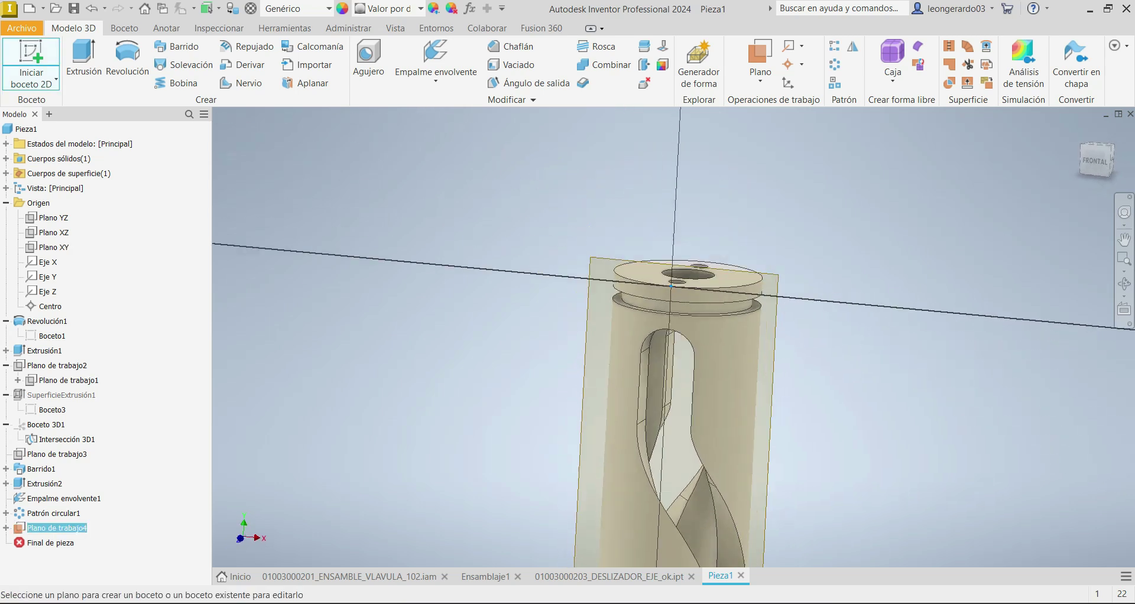
scroll(482, 237, "down", 5)
scroll(497, 279, "up", 5)
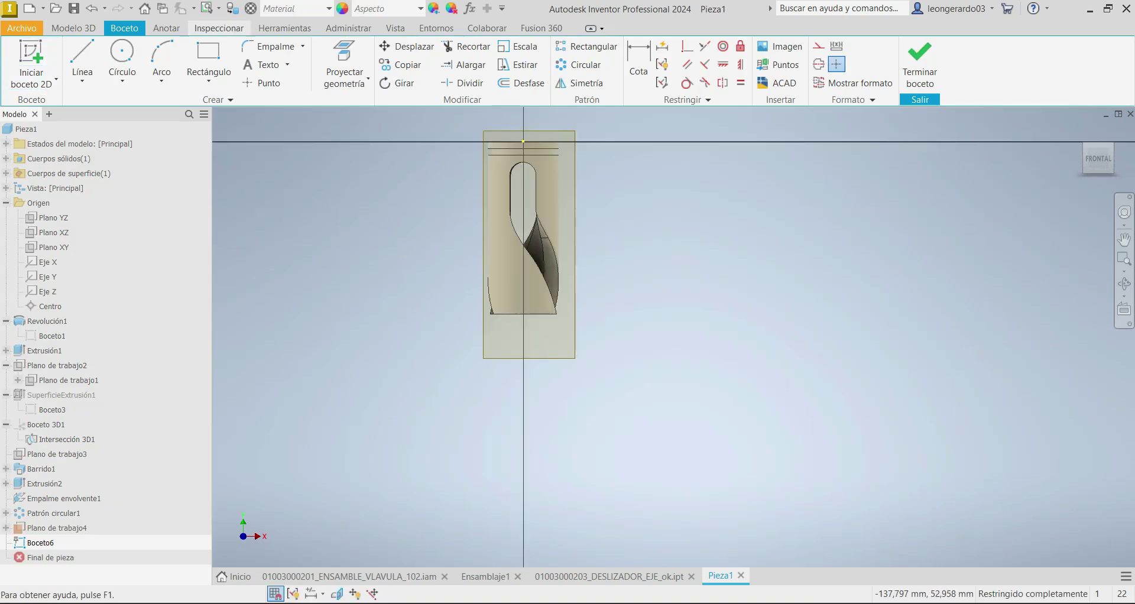
left_click(122, 56)
scroll(526, 300, "up", 4)
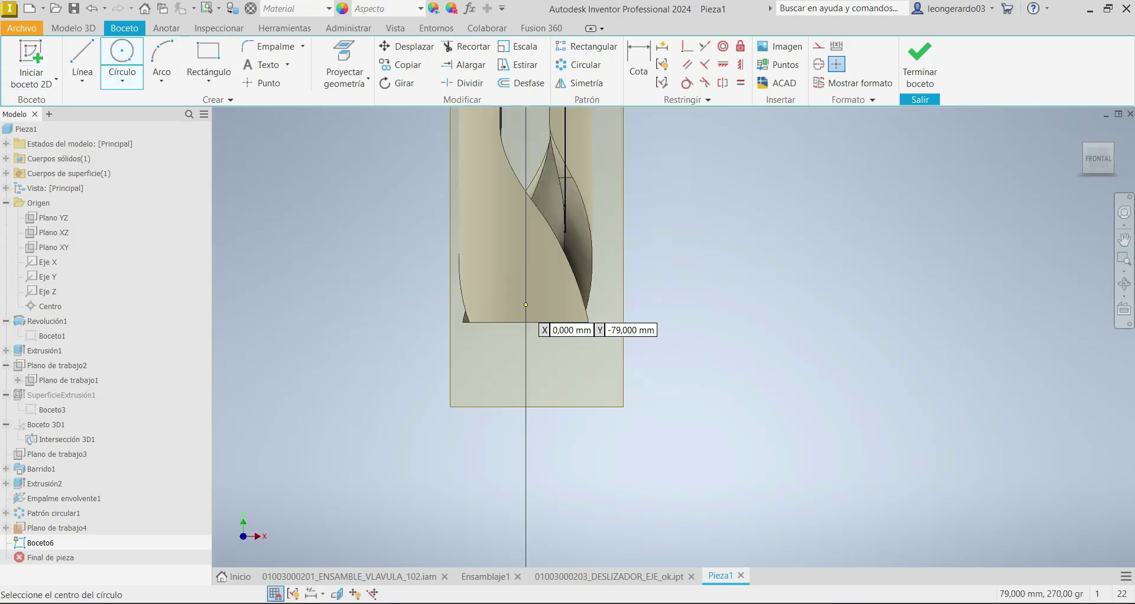
left_click(530, 304)
left_click(536, 320)
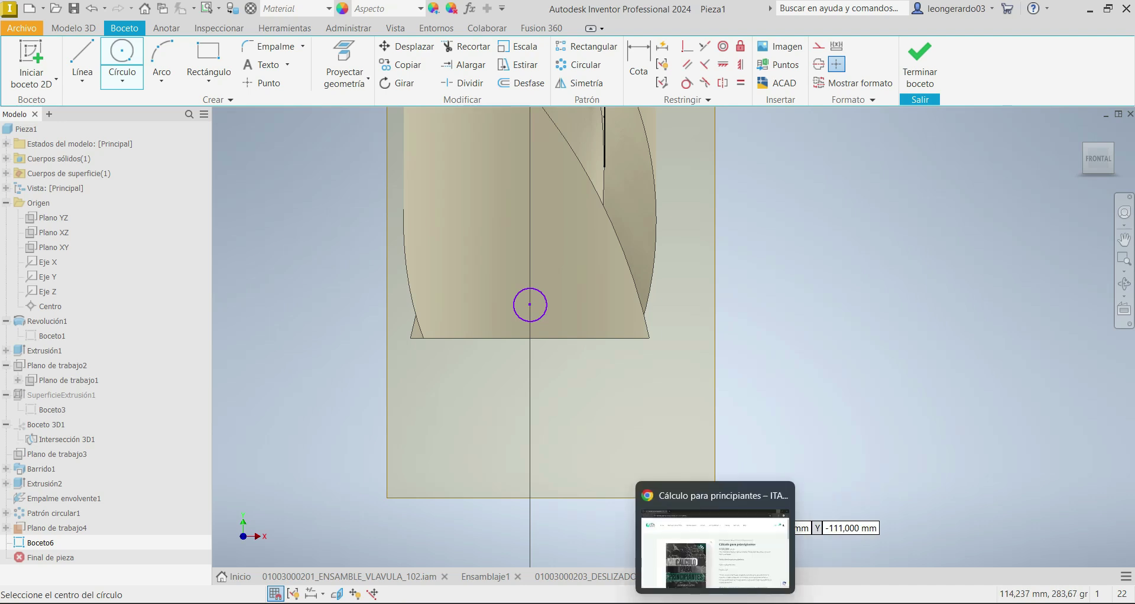
Switch to the browser and view the Cálculo para principiantes book page on itabooks.com.
left_click(715, 603)
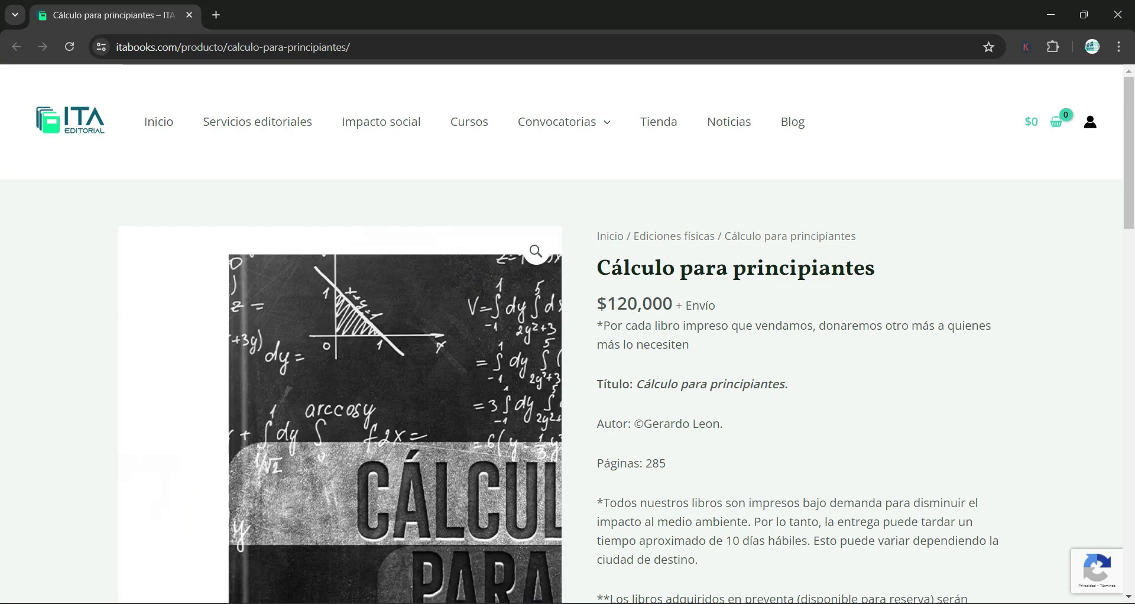
scroll(355, 325, "down", 2)
scroll(355, 325, "up", 1)
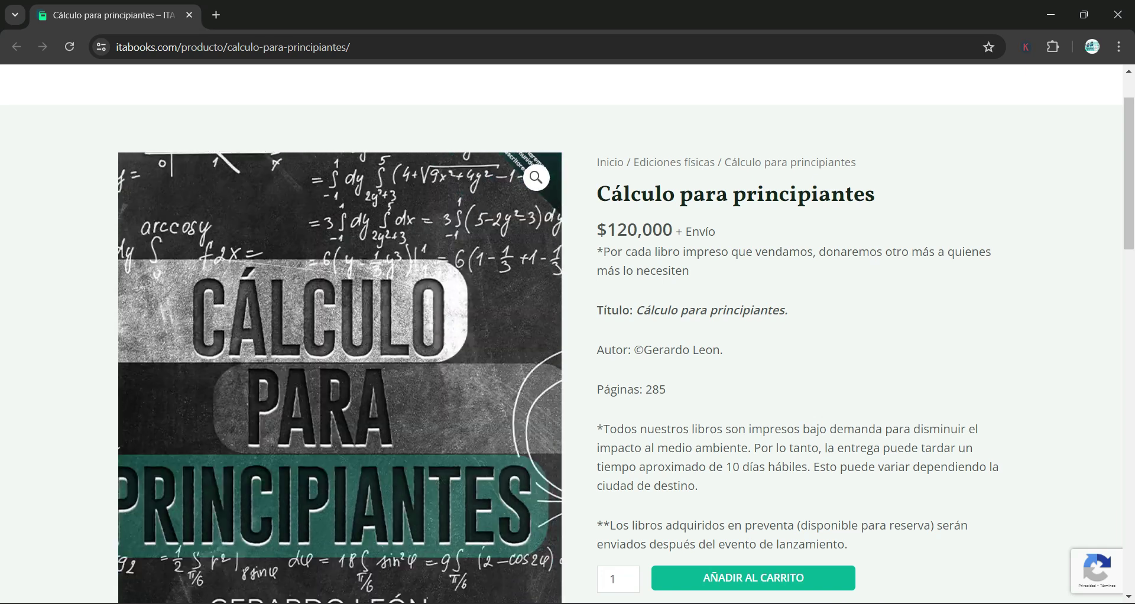
scroll(355, 325, "down", 2)
scroll(354, 325, "up", 2)
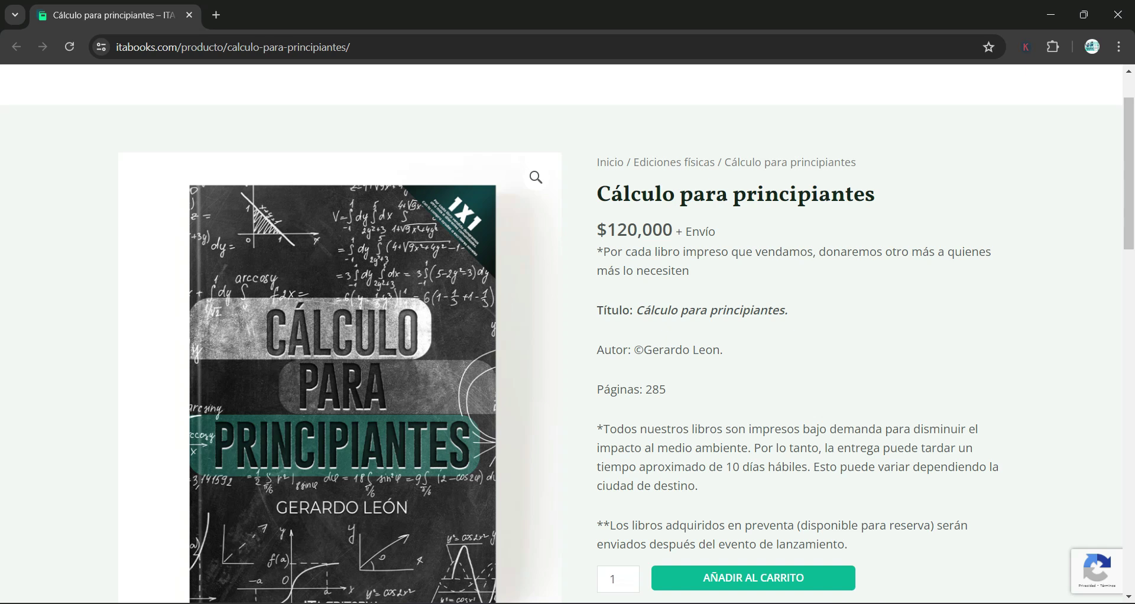
View the Cálculo para principiantes listing on Amazon, and return to the book's product page on itabooks.com.
scroll(339, 379, "up", 2)
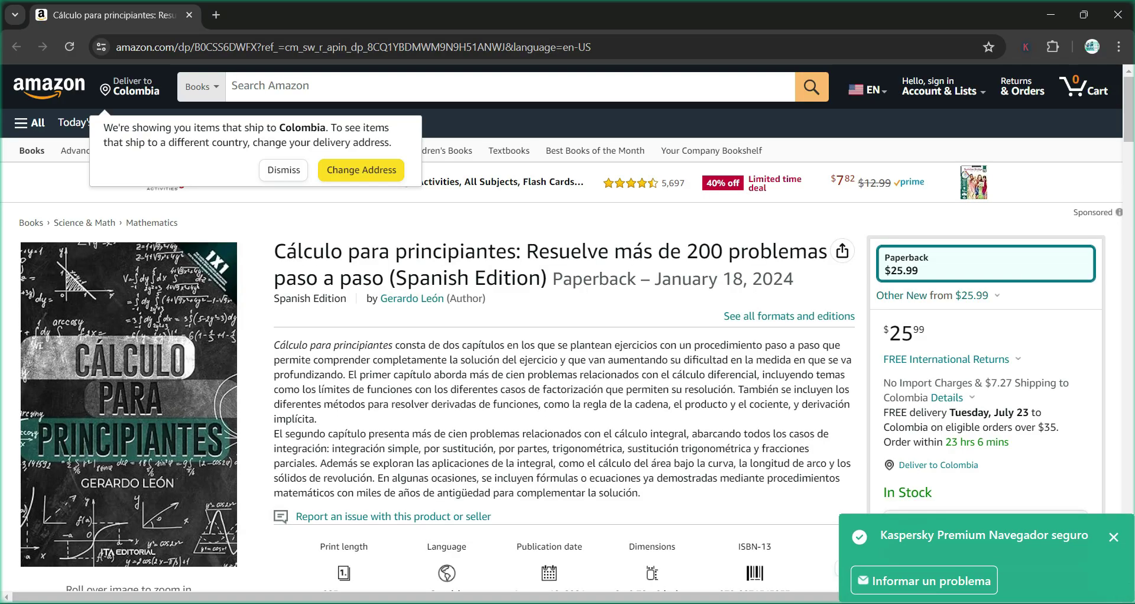
scroll(562, 328, "down", 3)
scroll(561, 328, "up", 2)
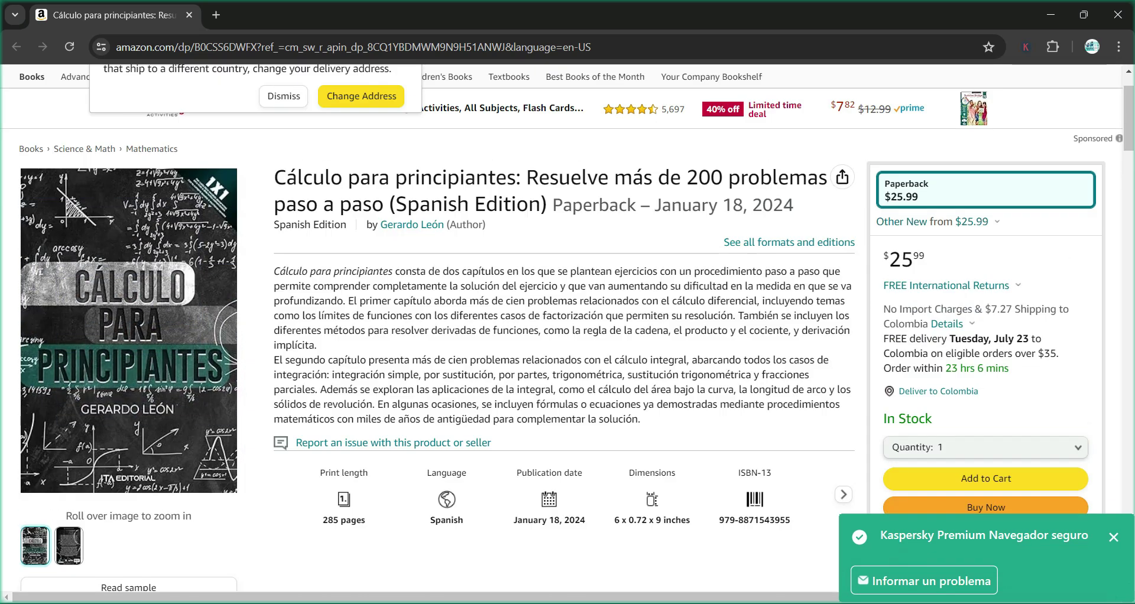
mouse_move(715, 602)
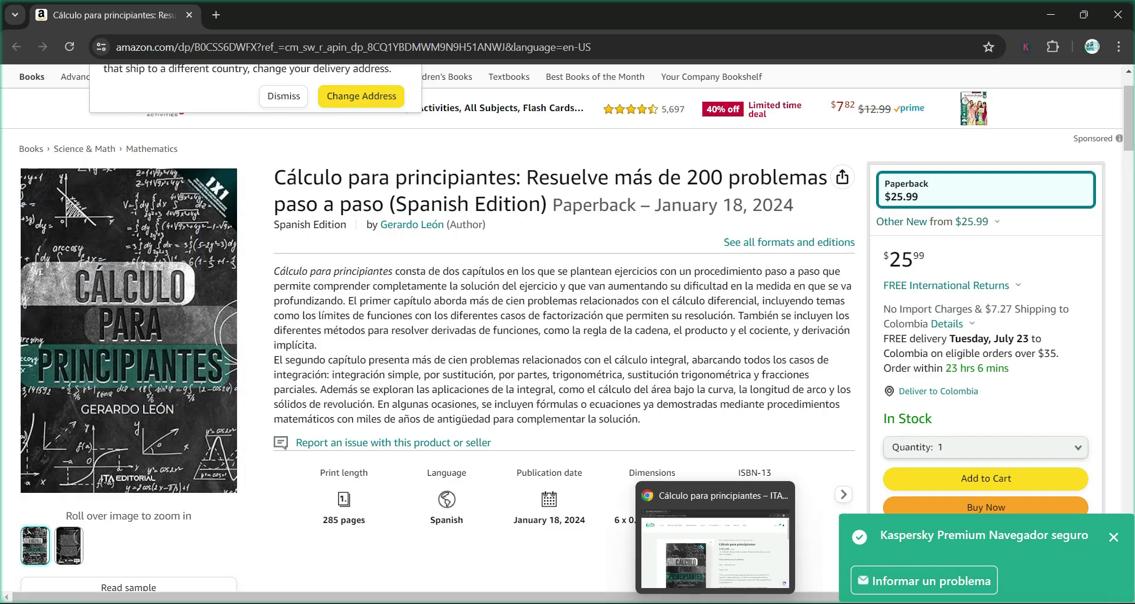
left_click(715, 552)
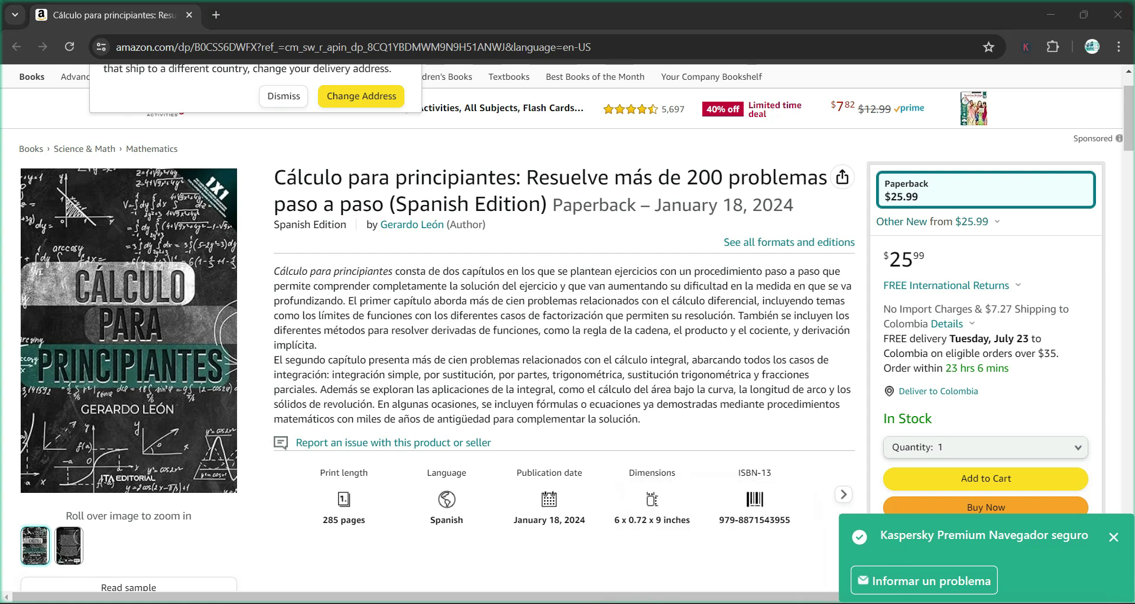
scroll(568, 334, "down", 1)
scroll(568, 334, "down", 4)
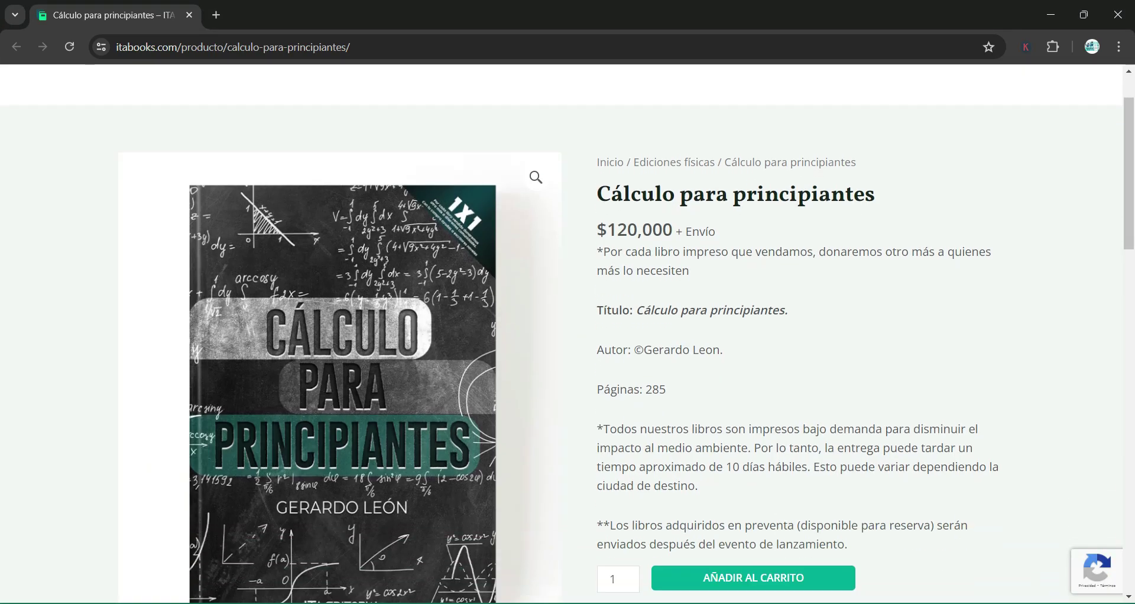
scroll(567, 334, "up", 3)
scroll(568, 334, "down", 1)
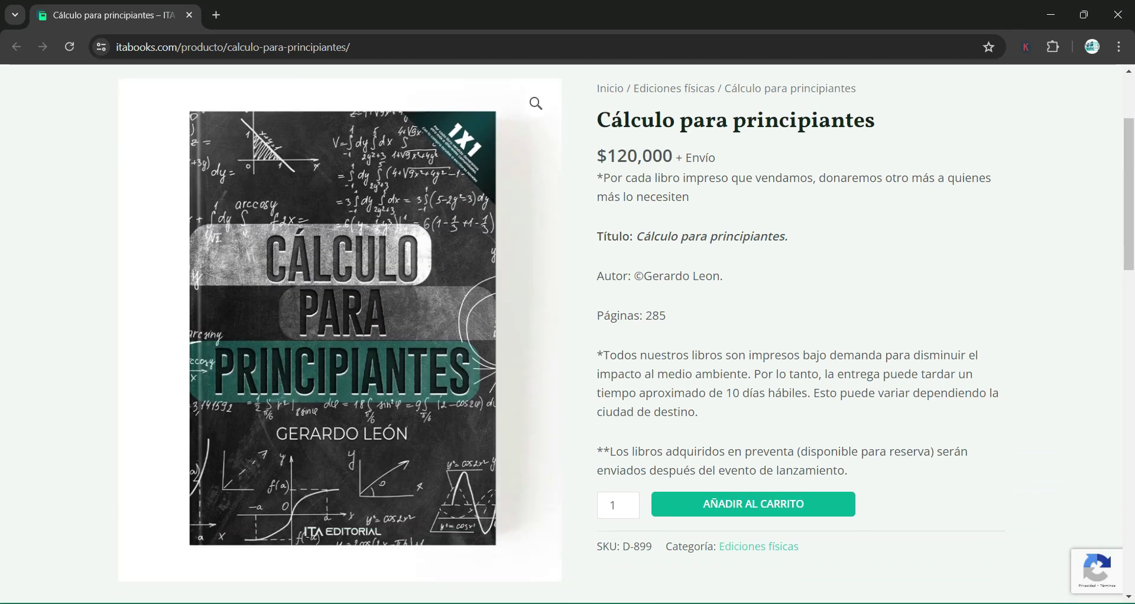
scroll(567, 334, "up", 2)
scroll(568, 334, "down", 1)
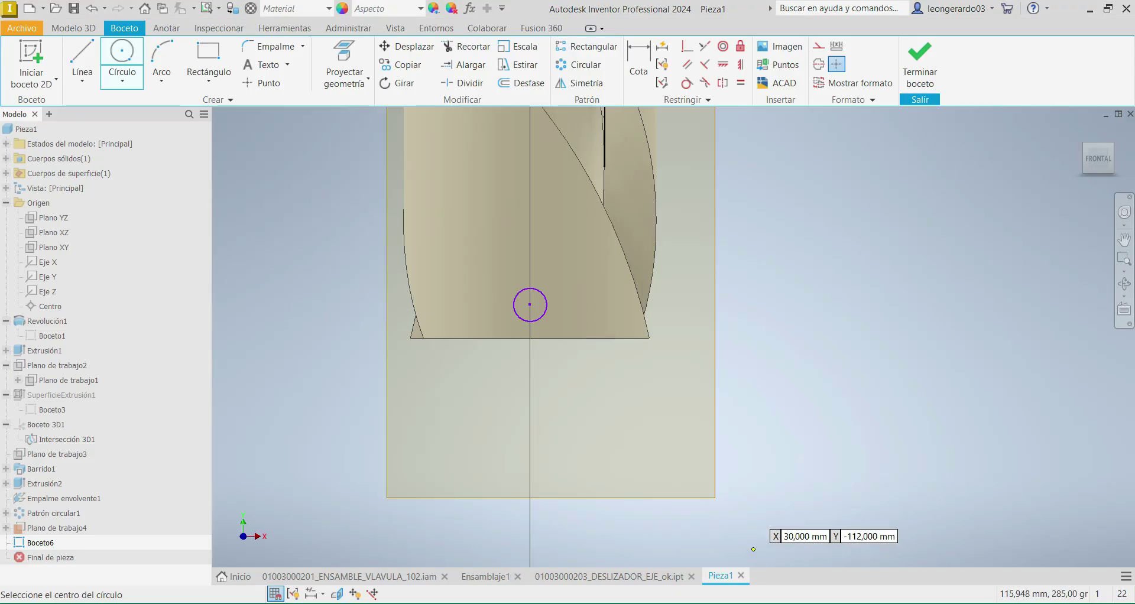
scroll(750, 437, "down", 2)
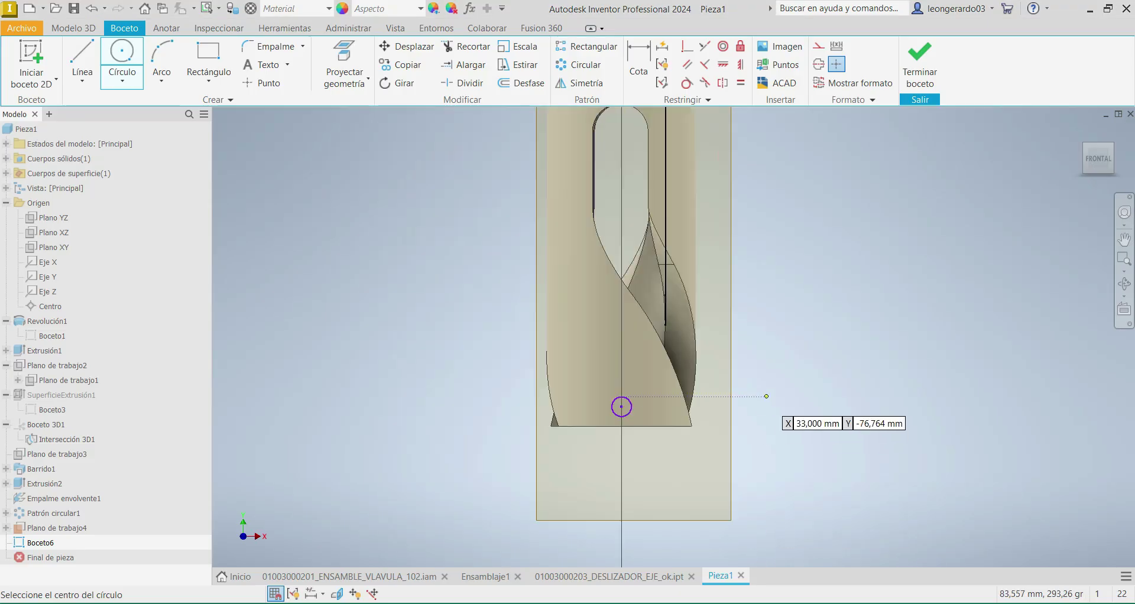
scroll(703, 289, "down", 3)
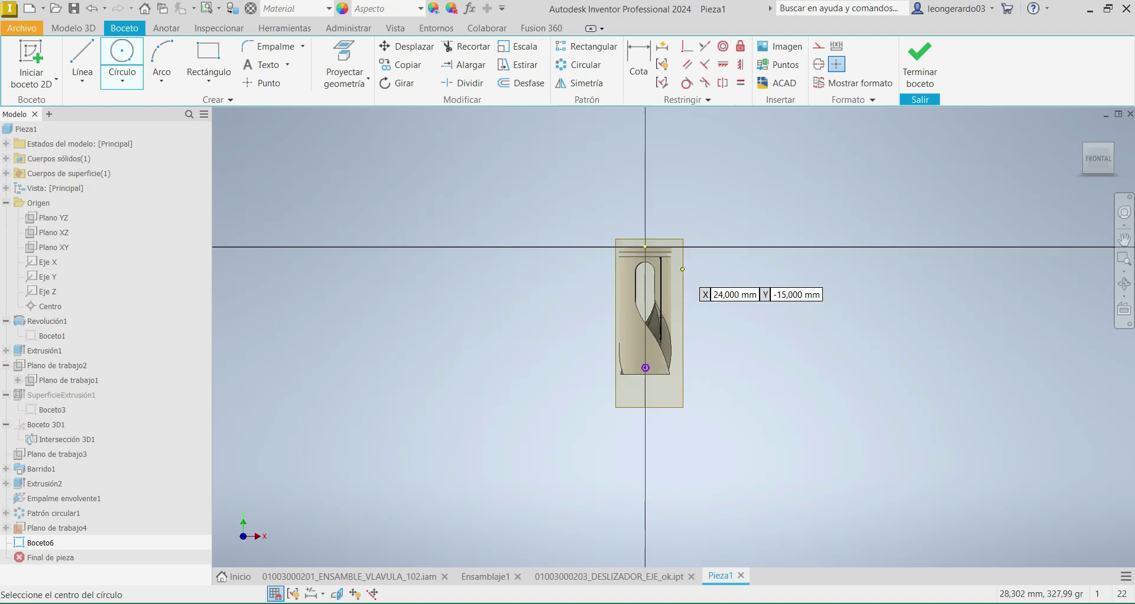
scroll(702, 280, "up", 4)
scroll(727, 414, "down", 4)
scroll(712, 520, "up", 3)
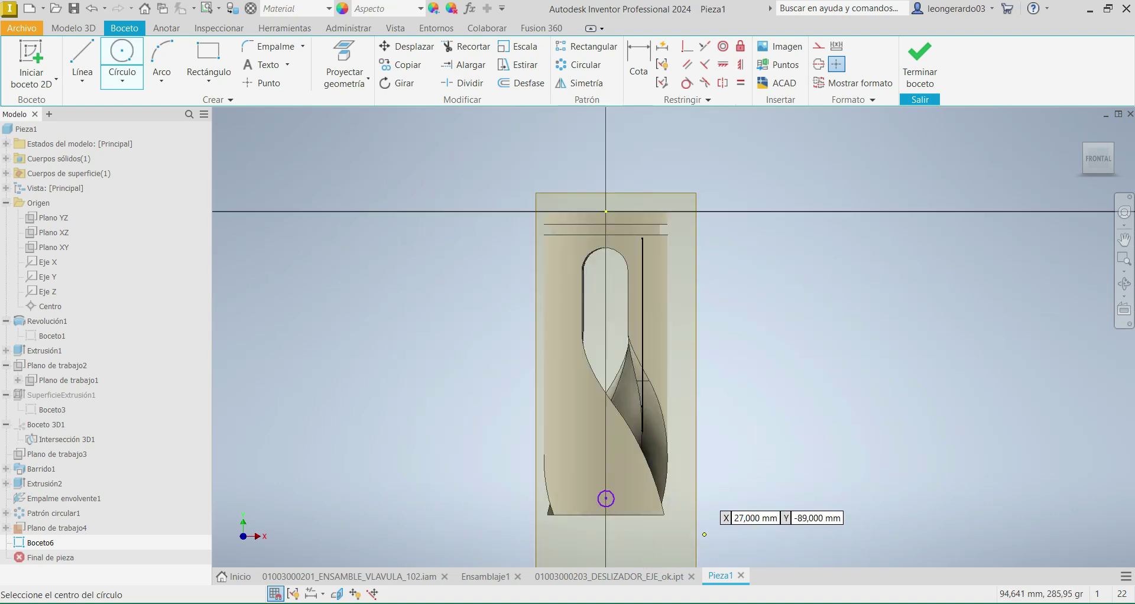
scroll(738, 523, "up", 2)
scroll(772, 523, "down", 2)
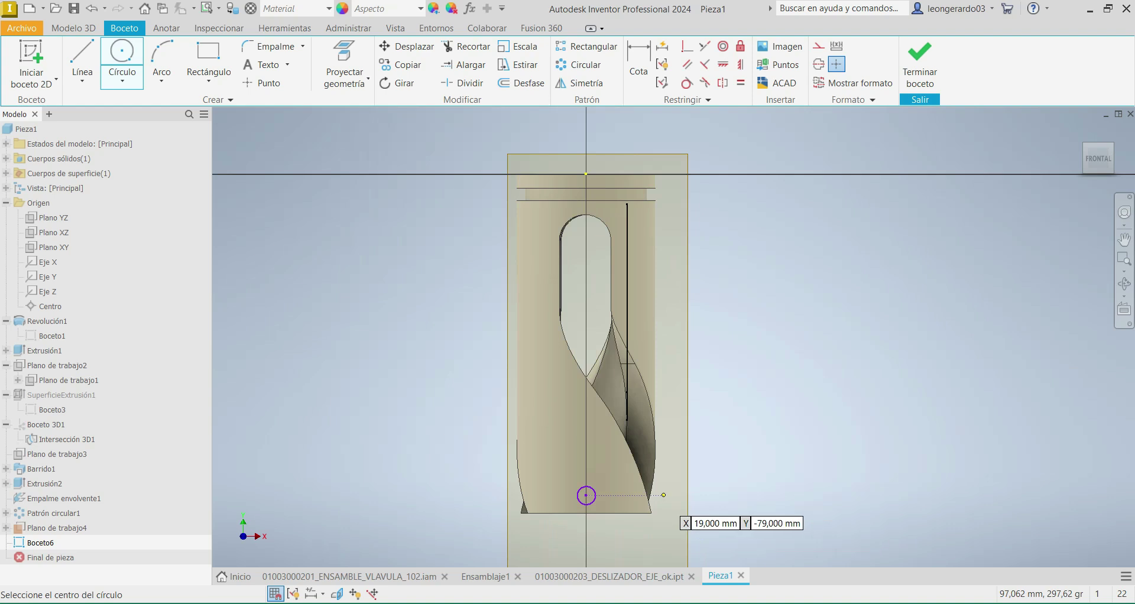
Dimension the small circle's centre 4.4 mm above the cylinder's bottom edge in the Pieza1 sketch.
scroll(535, 499, "down", 2)
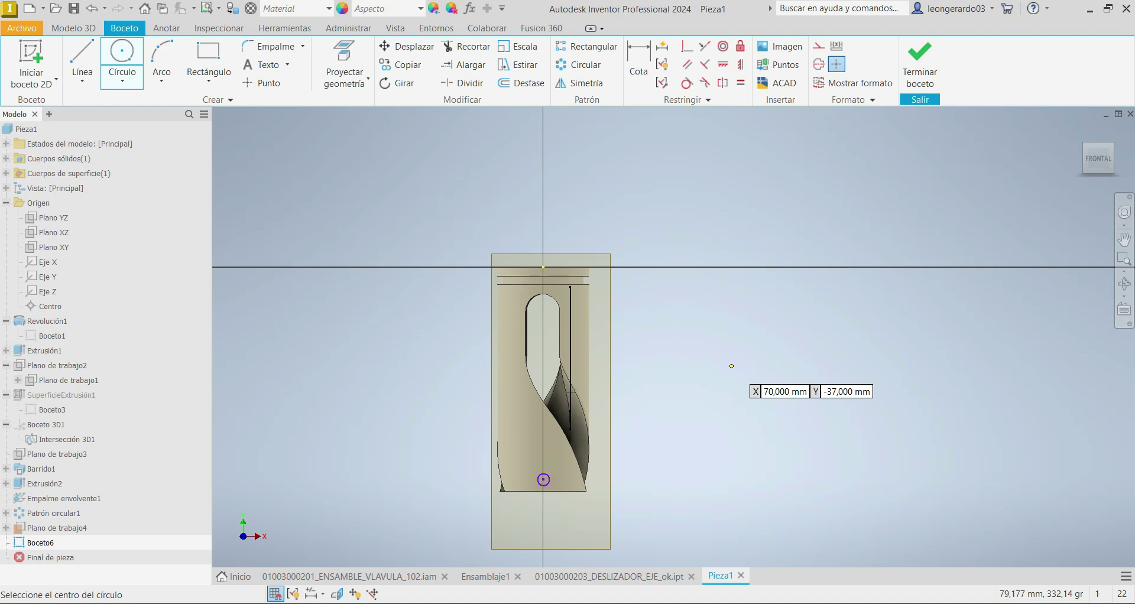
key("d")
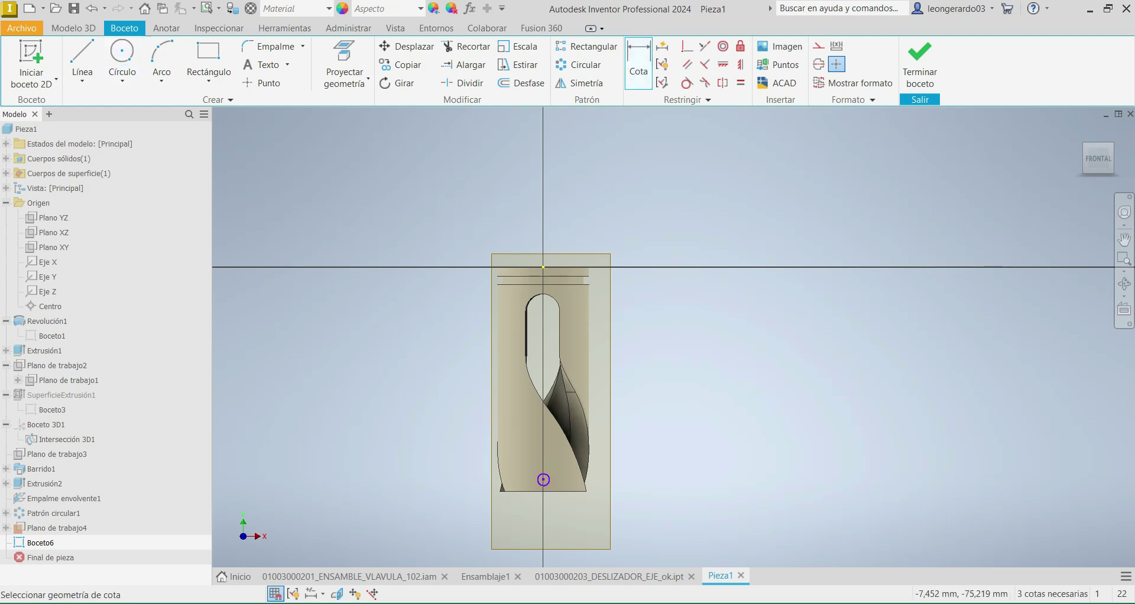
left_click(524, 490)
left_click(537, 480)
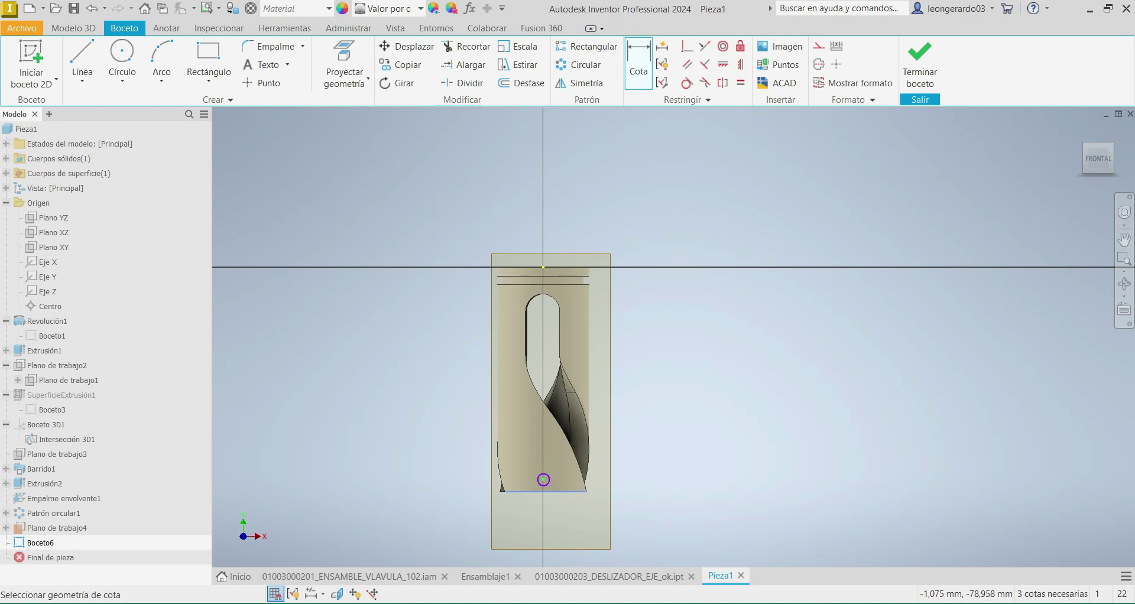
left_click(398, 450)
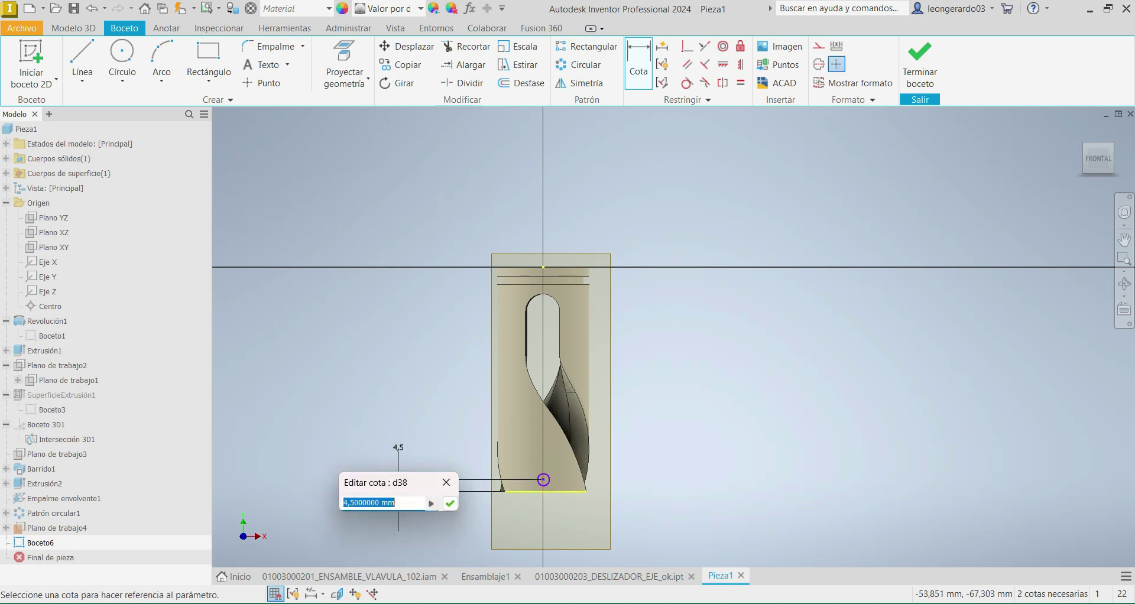
type("4,4")
key("Return")
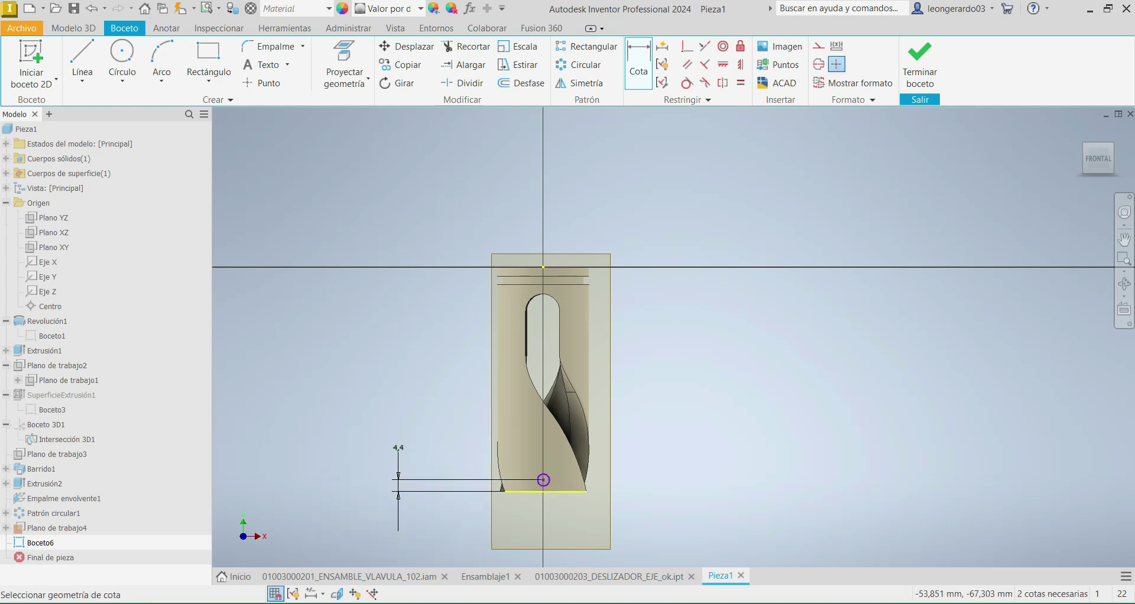
Set the small circle's diameter to 4 mm.
scroll(540, 465, "up", 3)
left_click(534, 492)
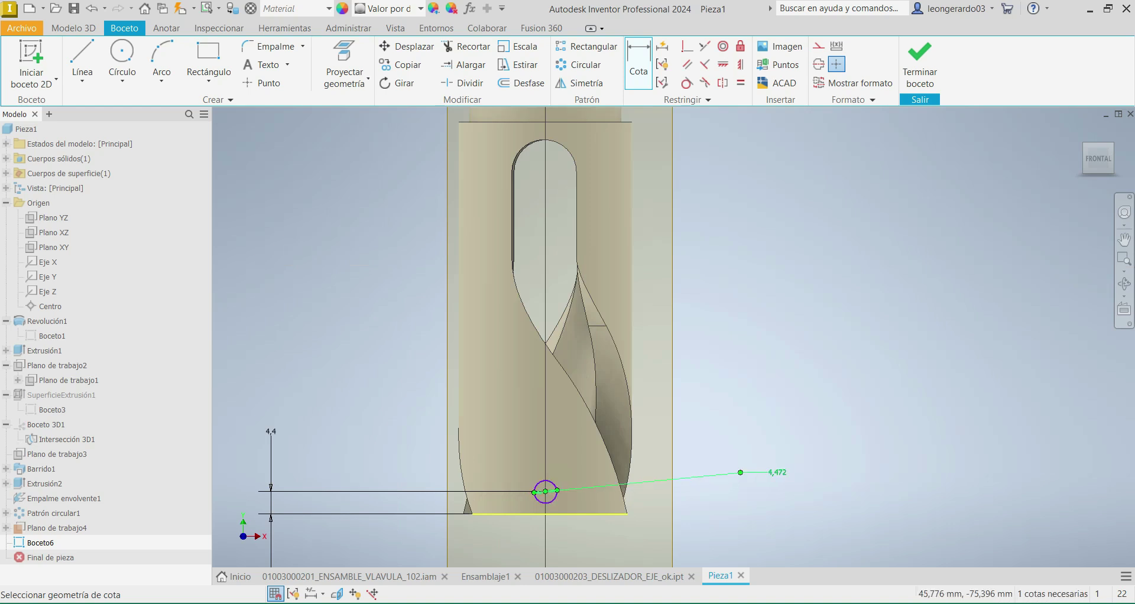
left_click(768, 473)
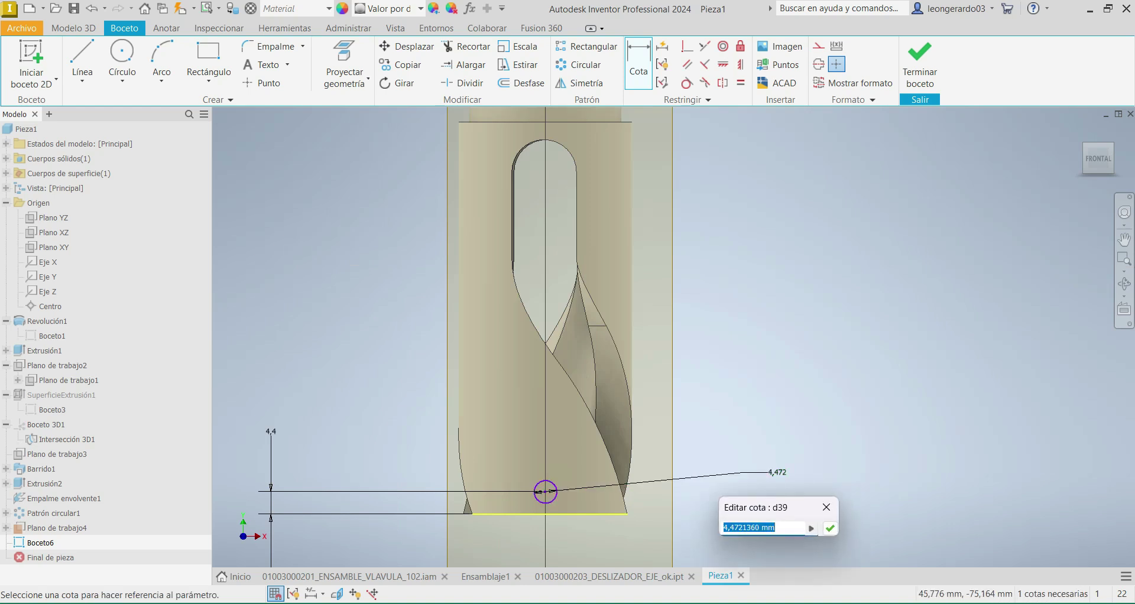
type("4")
key("Return")
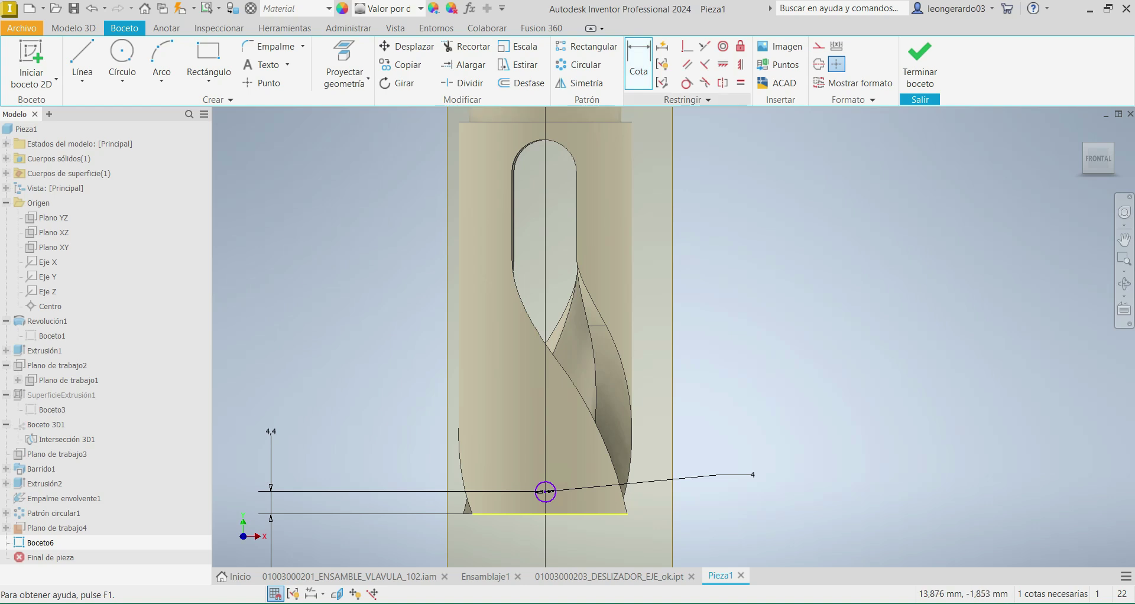
Apply a vertical constraint aligning the small circle's centre with the sketch origin.
left_click(741, 63)
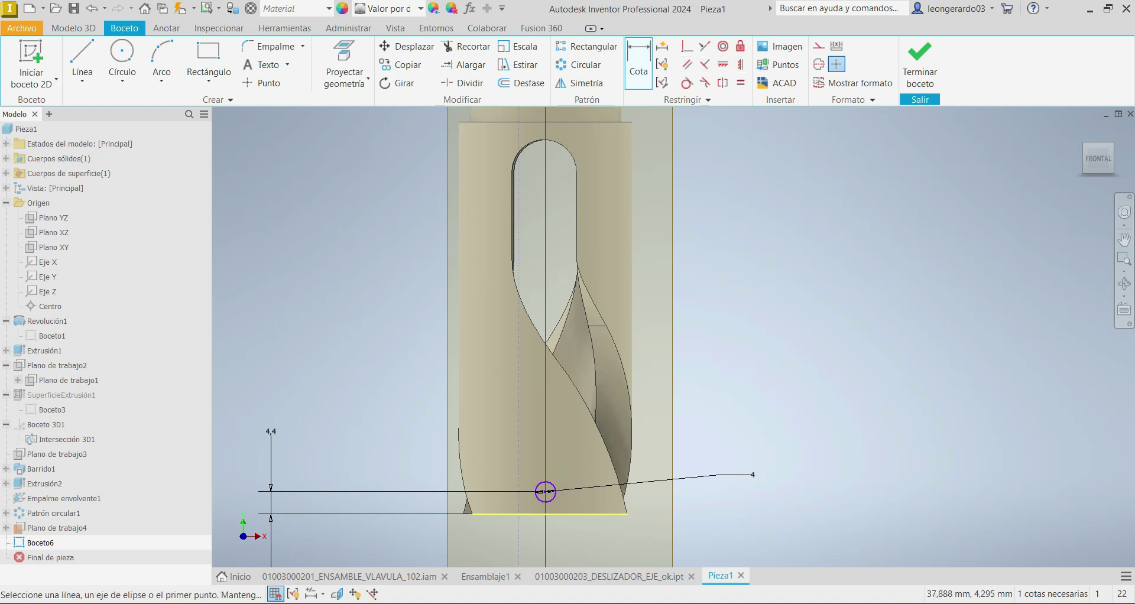
left_click(545, 492)
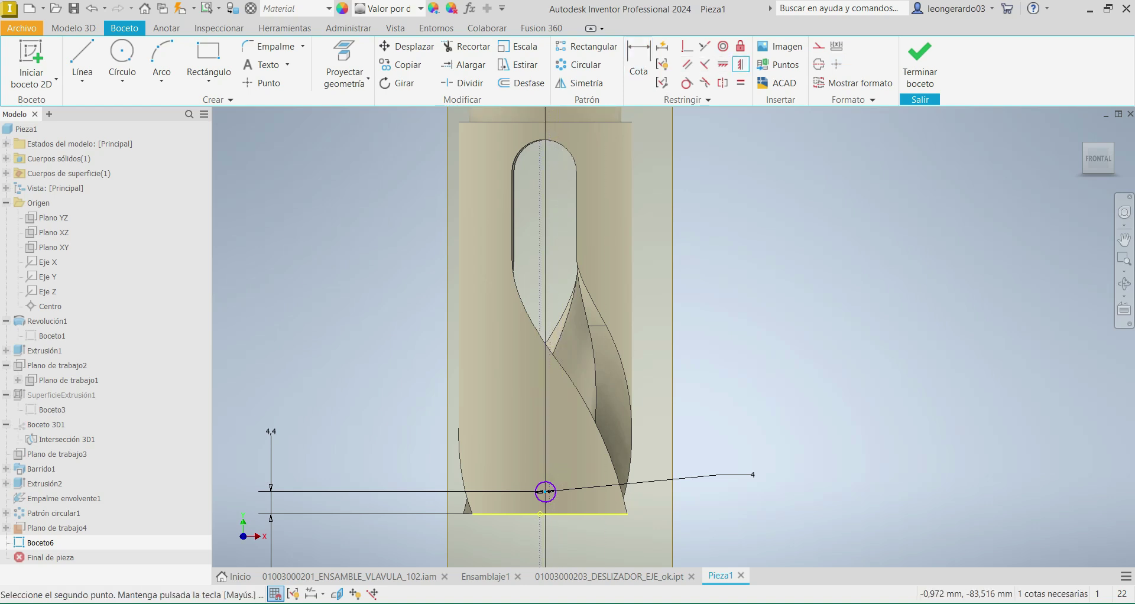
scroll(541, 514, "up", 5)
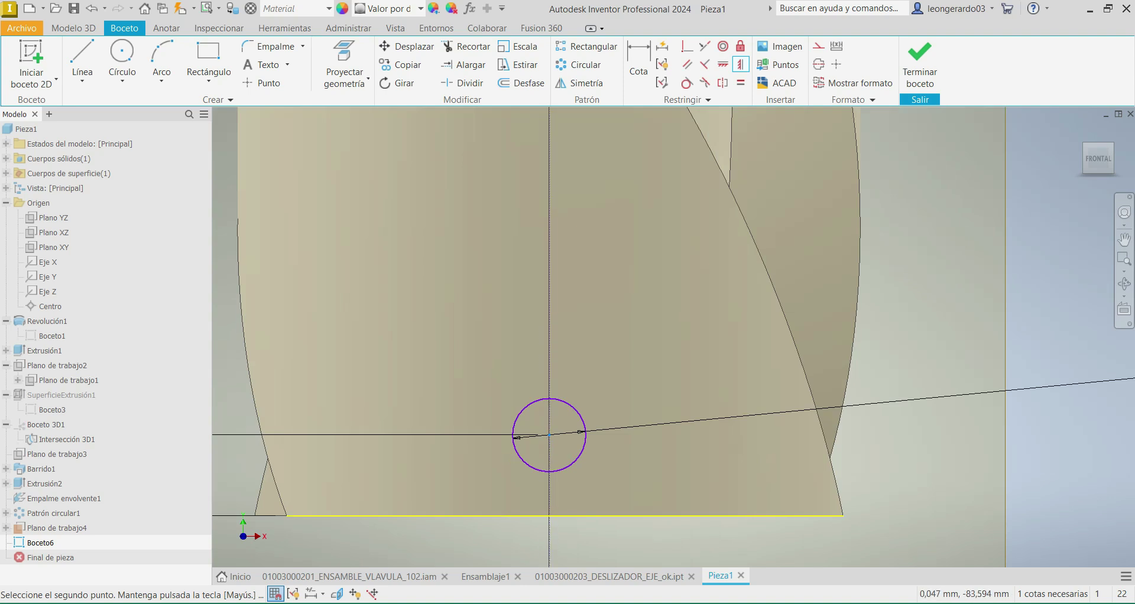
scroll(549, 435, "down", 5)
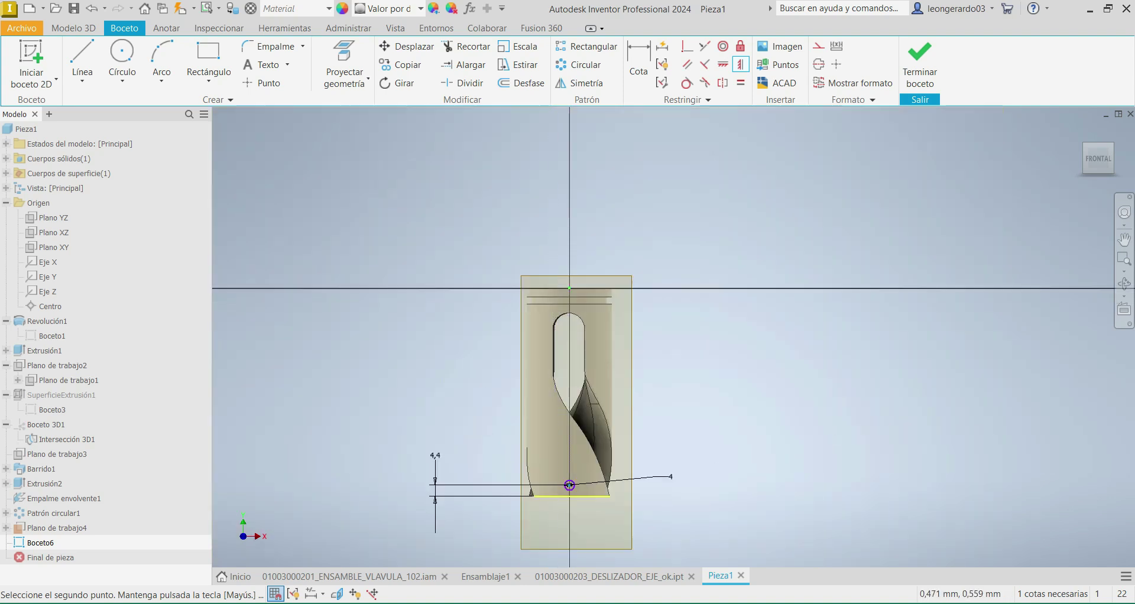
left_click(569, 485)
key("Escape")
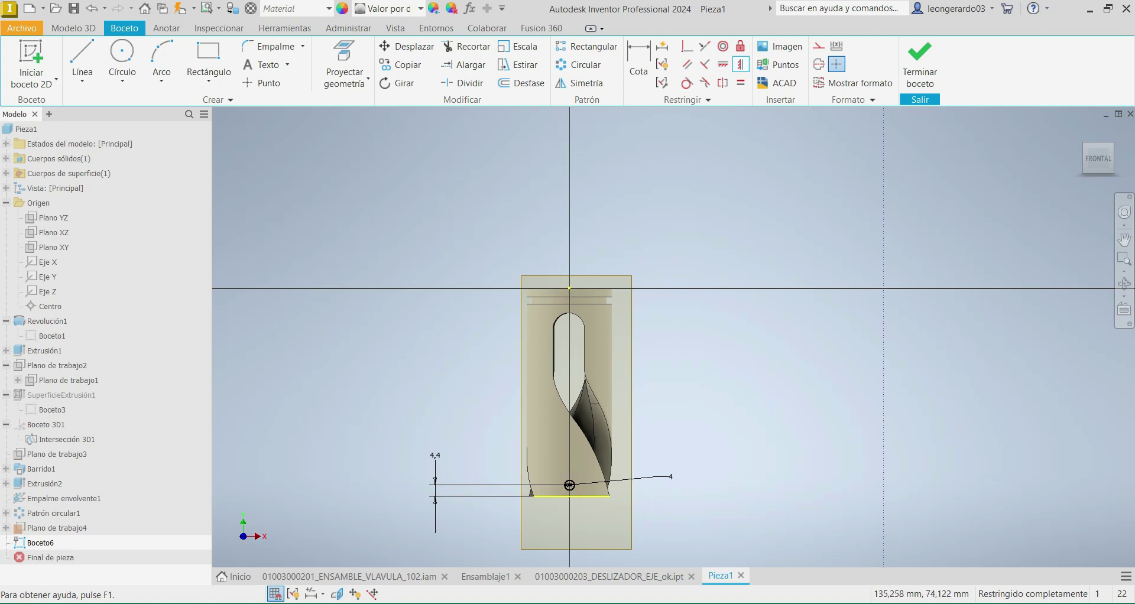
Cut the circle through the whole part with an Extrude in the flipped direction, and hide the offset work plane Plano de trabajo4.
left_click(920, 62)
left_click(84, 62)
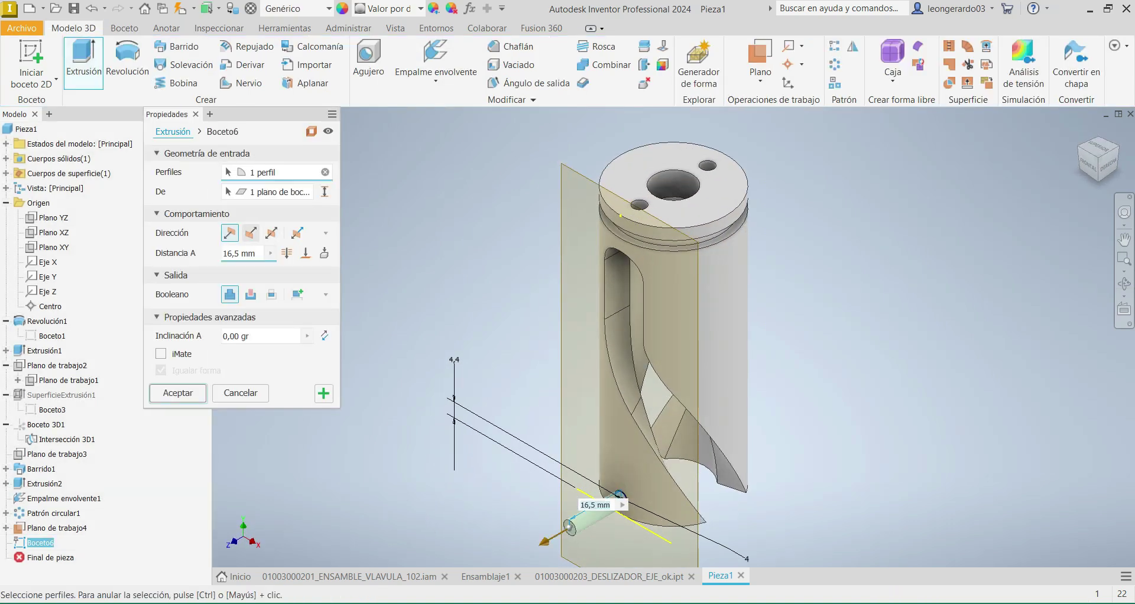
left_click(251, 233)
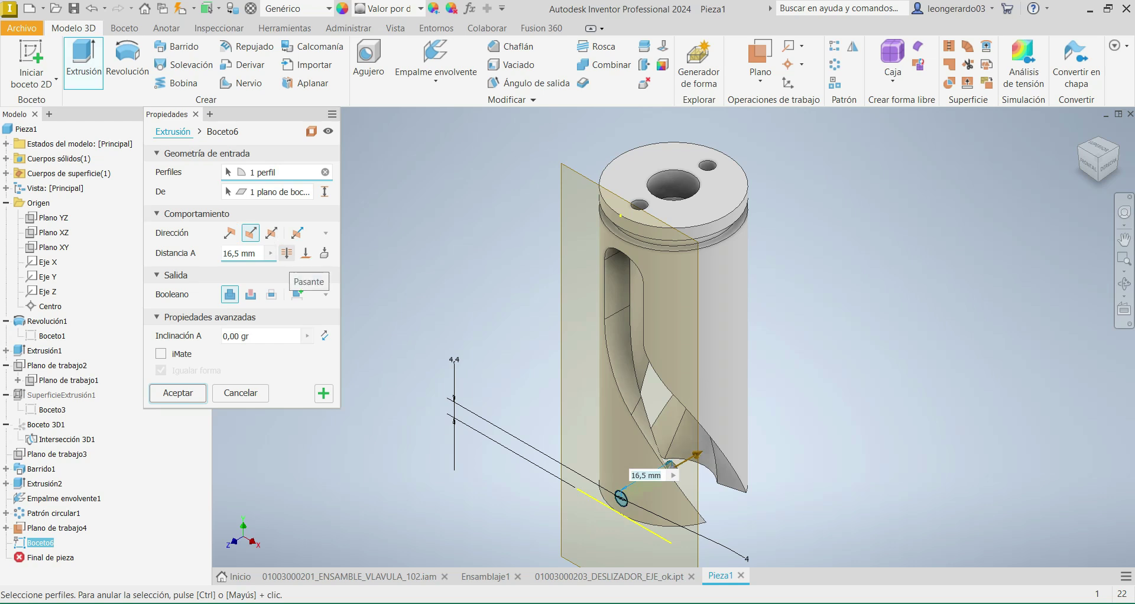
left_click(286, 253)
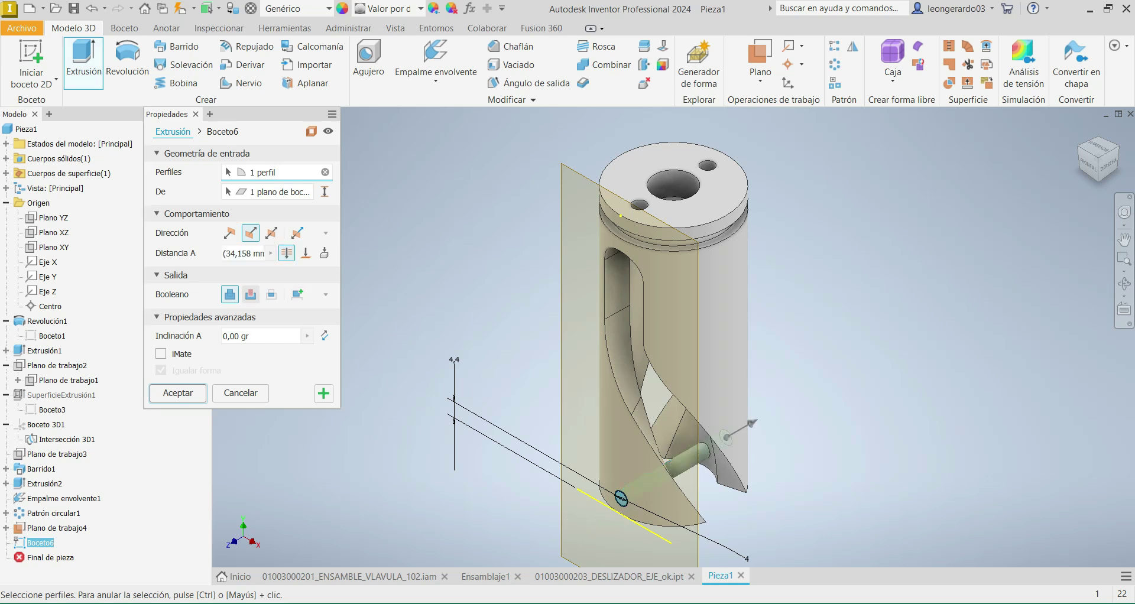
left_click(250, 294)
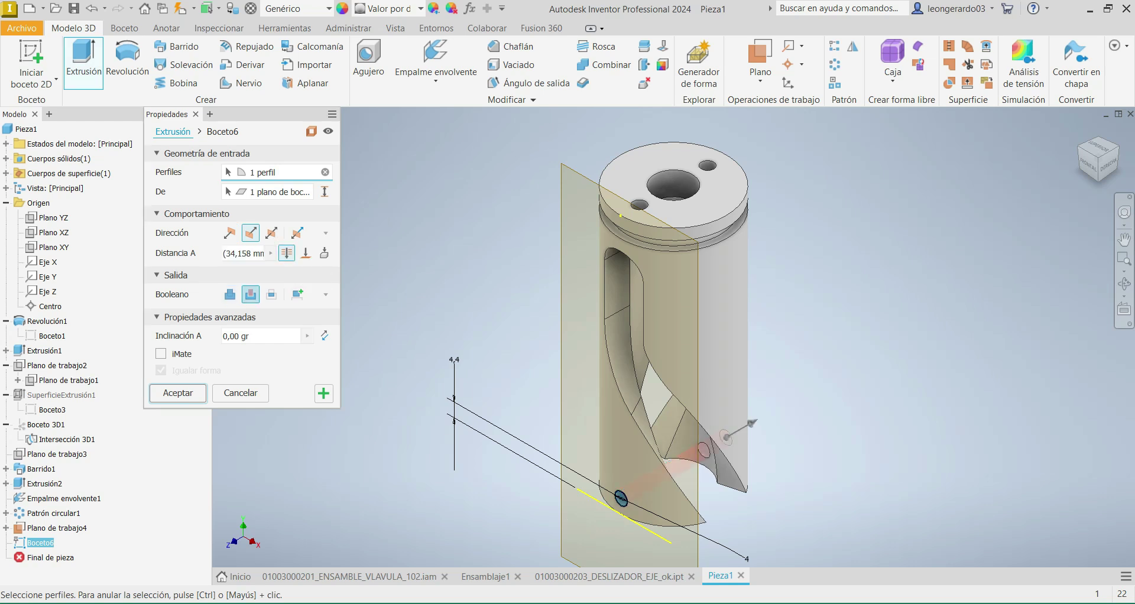
left_click(177, 392)
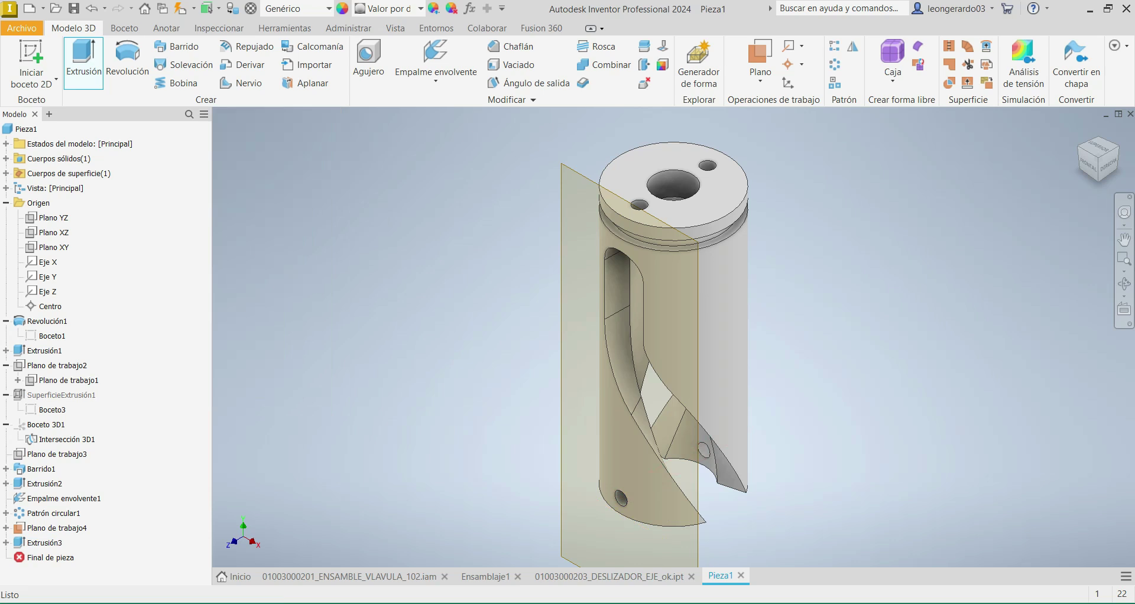
right_click(57, 528)
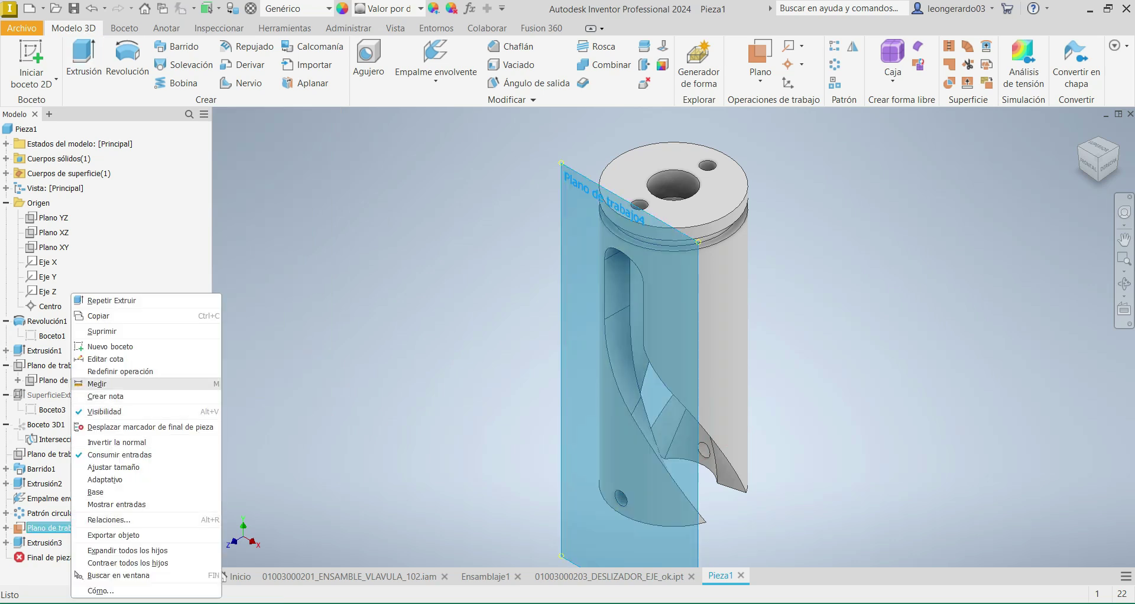
left_click(104, 411)
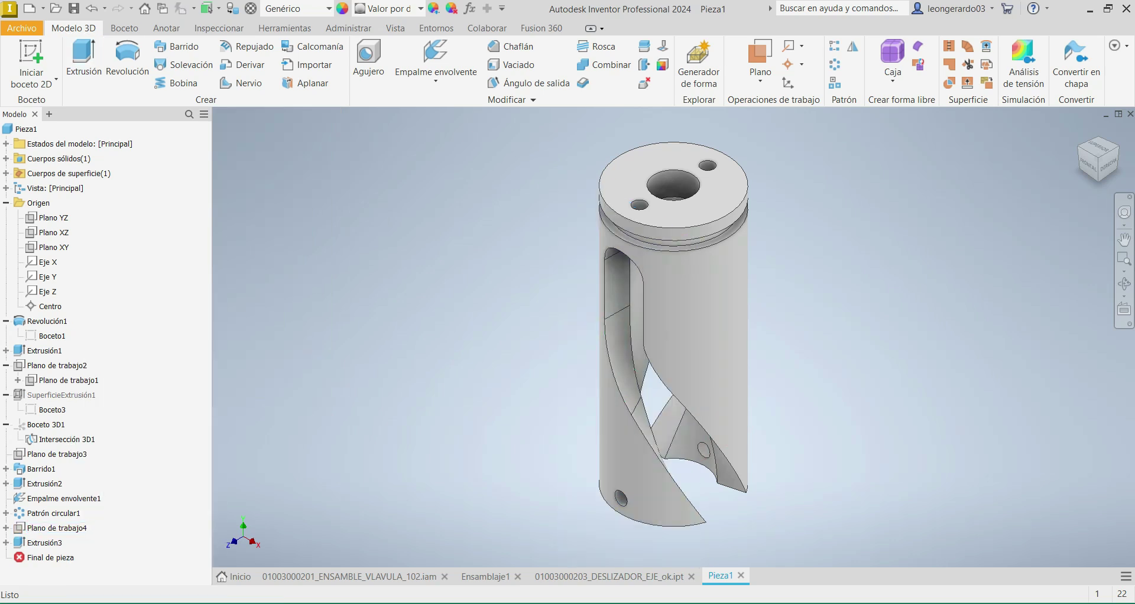